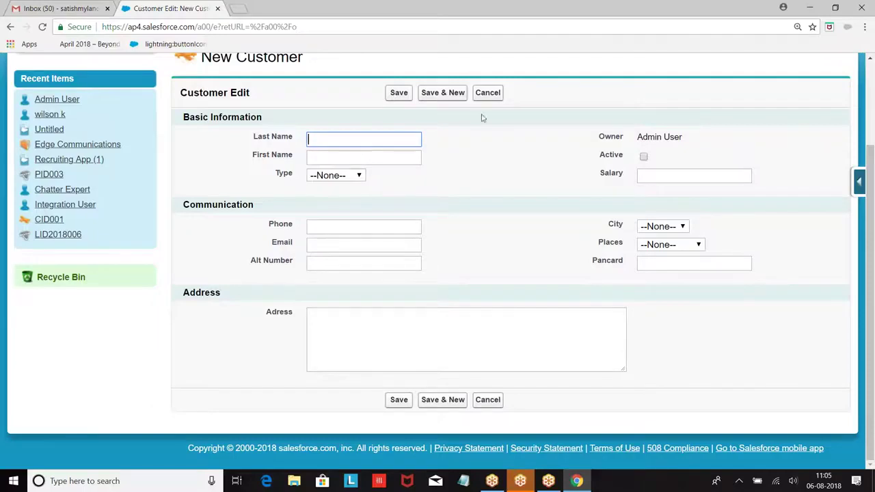
Bring up a maximized blank Untitled Notepad window over the Salesforce New Customer page.
scroll(502, 116, "up", 2)
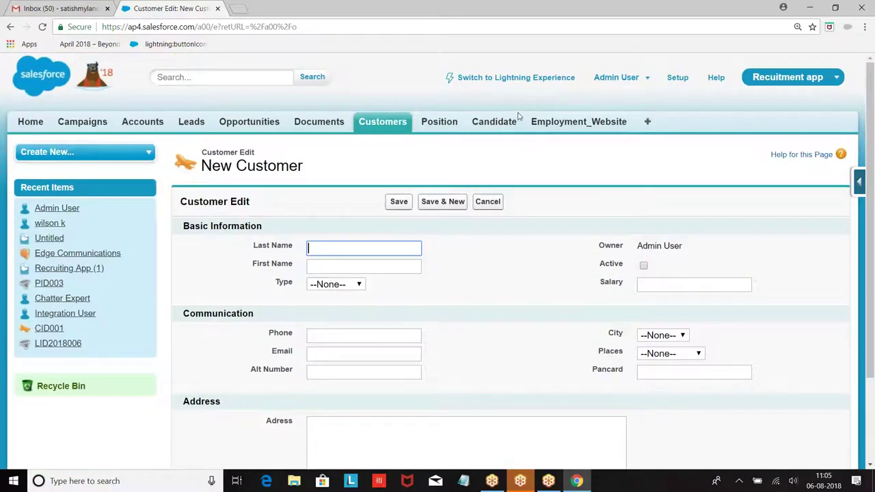
left_click(462, 482)
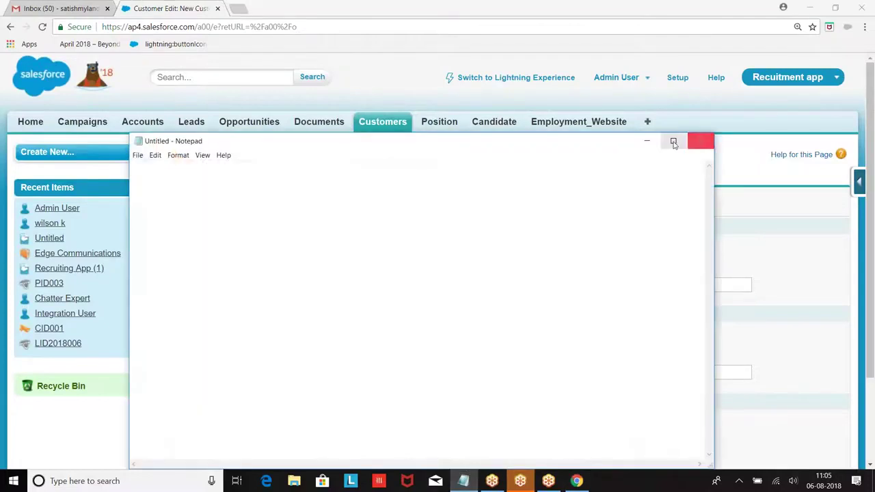
left_click(672, 141)
Type the heading 'DataLoader' with a dashed underline beneath it.
type("Data")
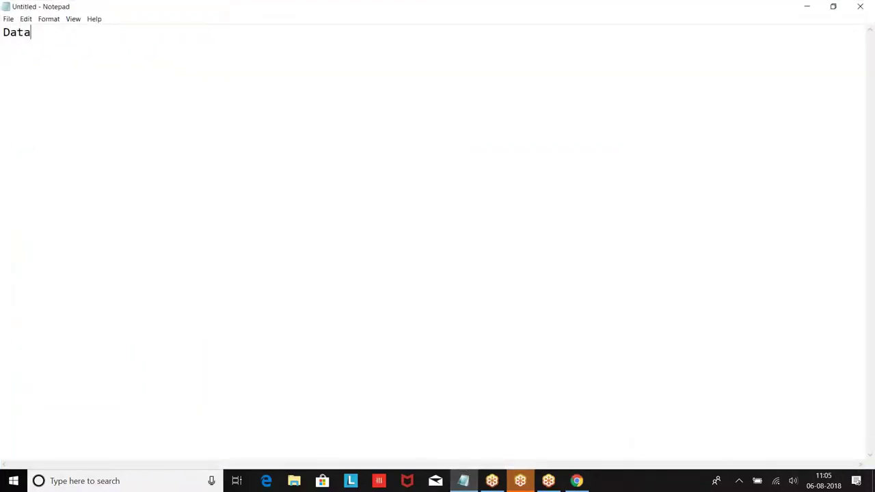
type("Loader")
key("Return")
type("------------")
key("Return")
Add point 1: 'DataLoader is a ETL tool given by salesforce.'.
type("1. DataLodae")
key("BackSpace")
key("BackSpace")
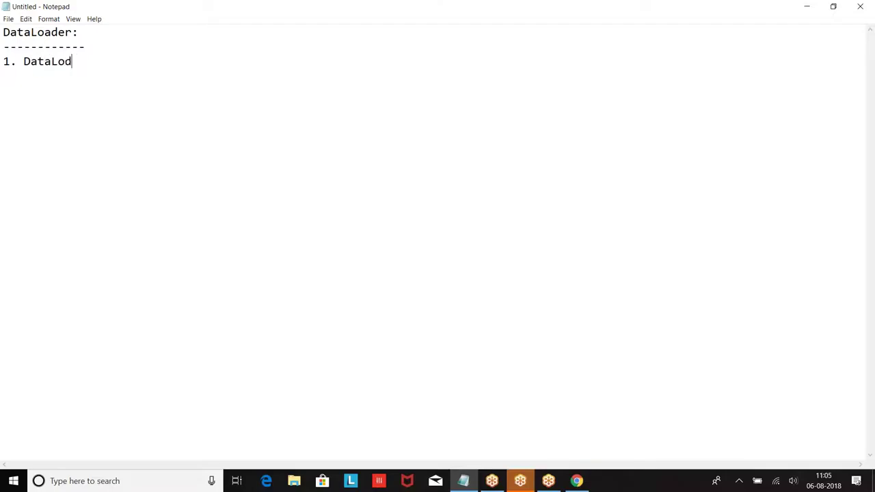
key("BackSpace")
type("ader is a ETL tool given")
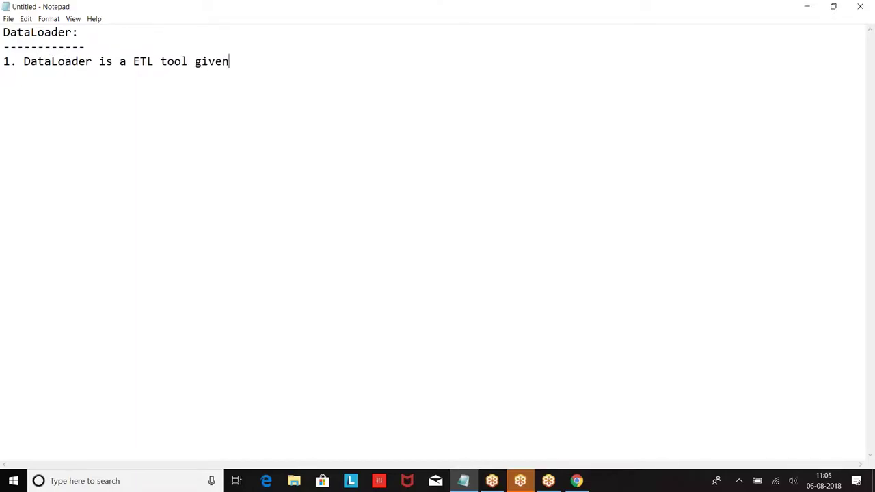
type(" by salesfo")
key("BackSpace")
key("BackSpace")
type("sfore.")
key("BackSpace")
type("ce.")
key("Return")
Add point 2: 'This tool is used to work with bulk data.'.
type("2")
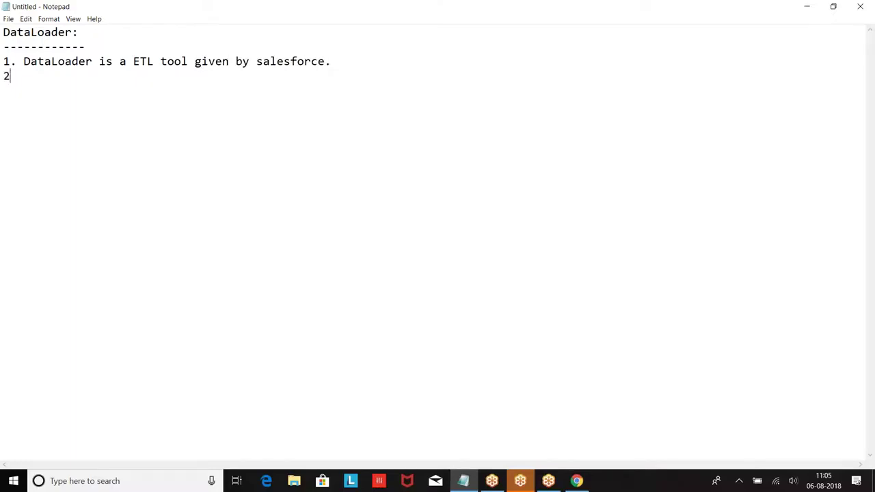
type(". This tool is uused too work with b")
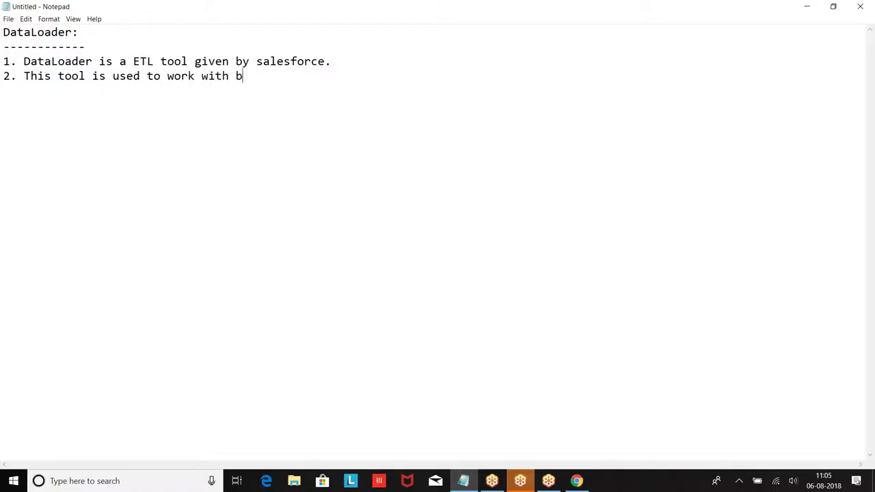
type("ulk am")
key("BackSpace")
key("BackSpace")
type("da.")
key("BackSpace")
type("ta.")
key("Return")
Add point 3: 'This will support upto 5 million records.'.
type("3. This wil")
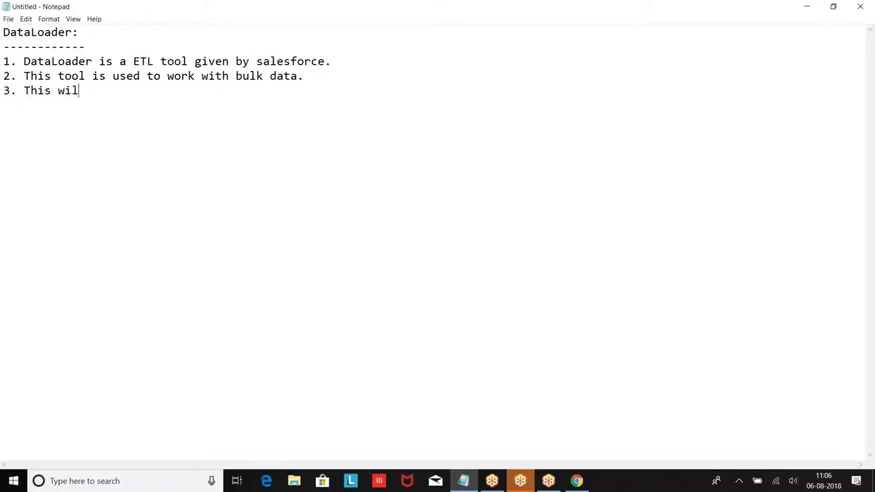
type("l support upto 4")
key("BackSpace")
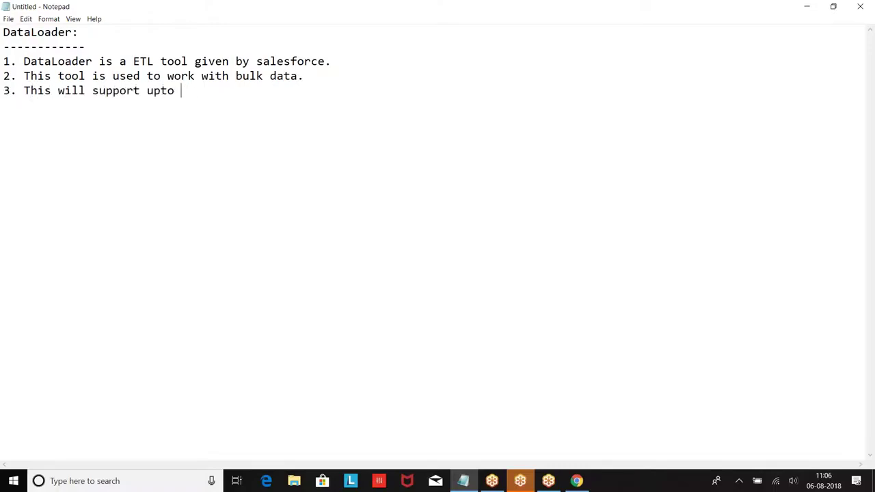
type("5 million records.")
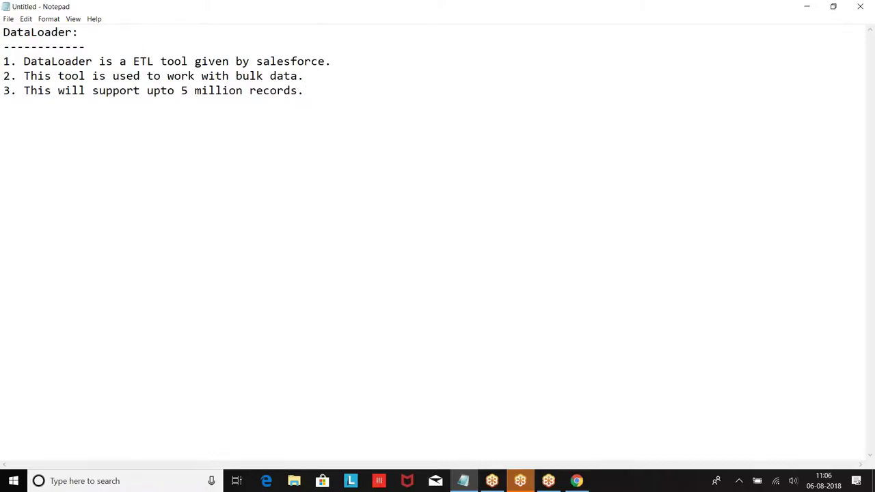
Add point 4 listing Insert, Update, Upsert, Delete, Export and Export all operations.
type("4. This wil")
key("BackSpace")
key("BackSpace")
type("ll suppor")
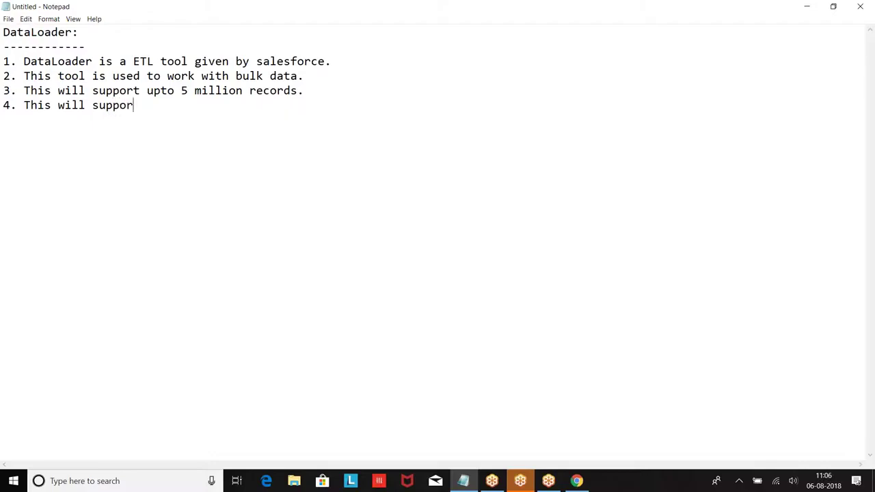
type("t the operations of ")
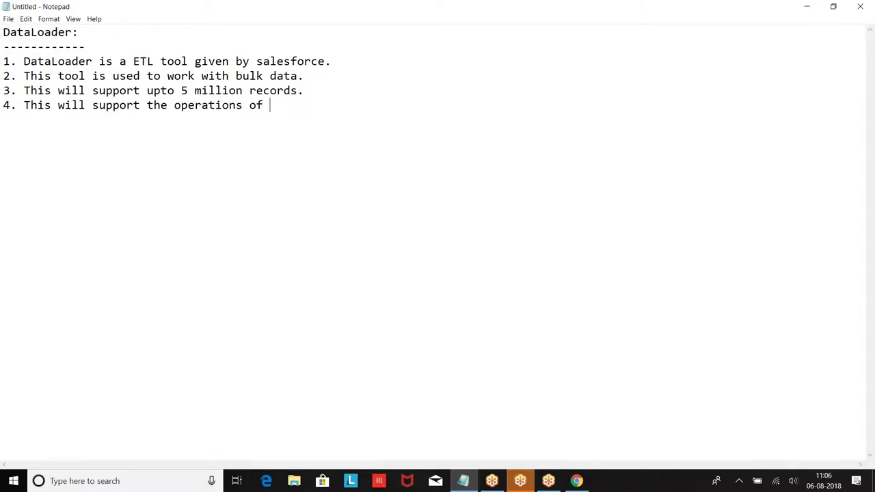
type("Insert, Update ,Upa")
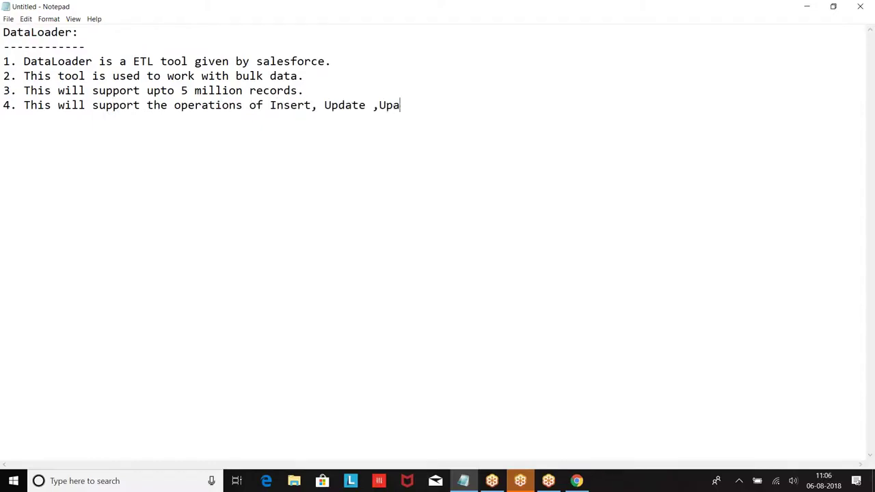
key("BackSpace")
key("BackSpace")
type("psert,Delete,Export ,Ex")
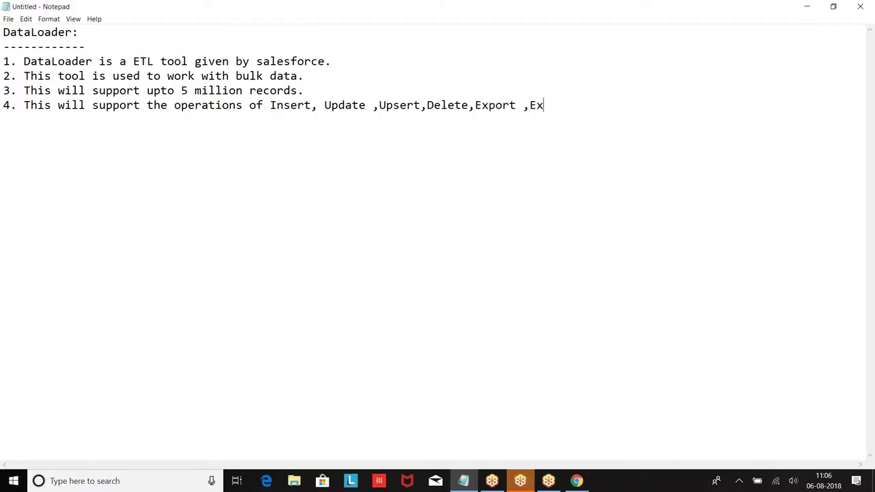
type("port all.")
Begin point 5: 'On which objects we can work using dataloder'.
type("5. ")
type("On whic")
key("BackSpace")
type("ich ")
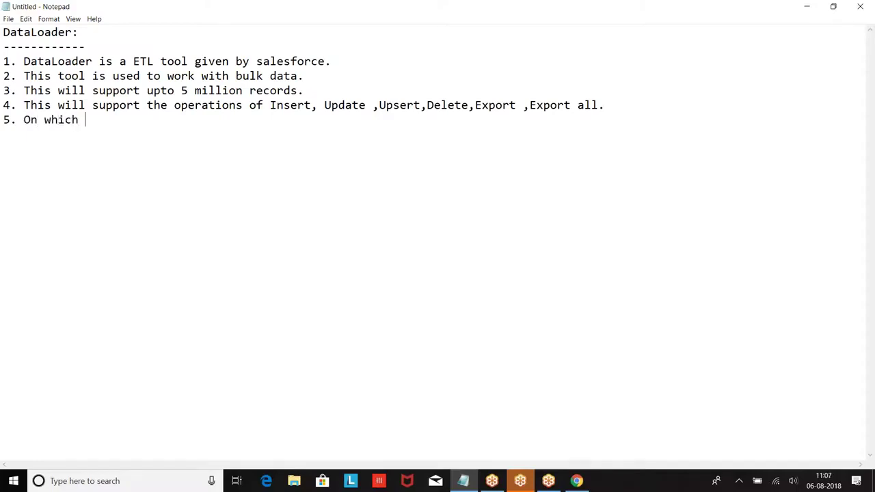
type("objects we can work")
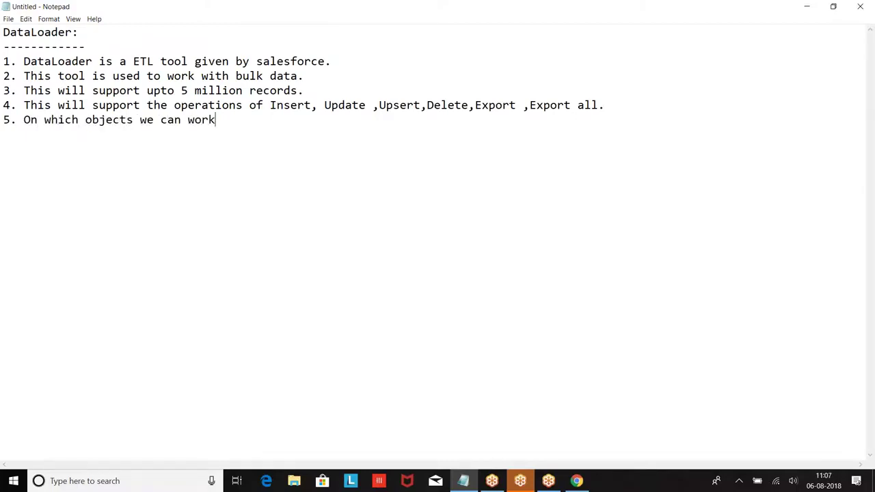
type(" using dataloder")
Add indented sub-item 'a. Standard Objects' listing 1. Lead, 2. Account, 3. Contact.
key("Return")
key("Tab")
type("a.")
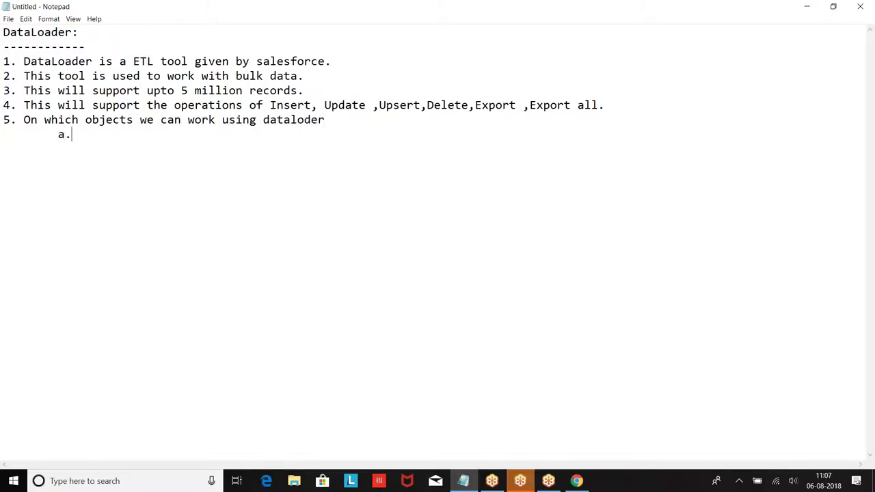
type(" Standard Objects : \t\t")
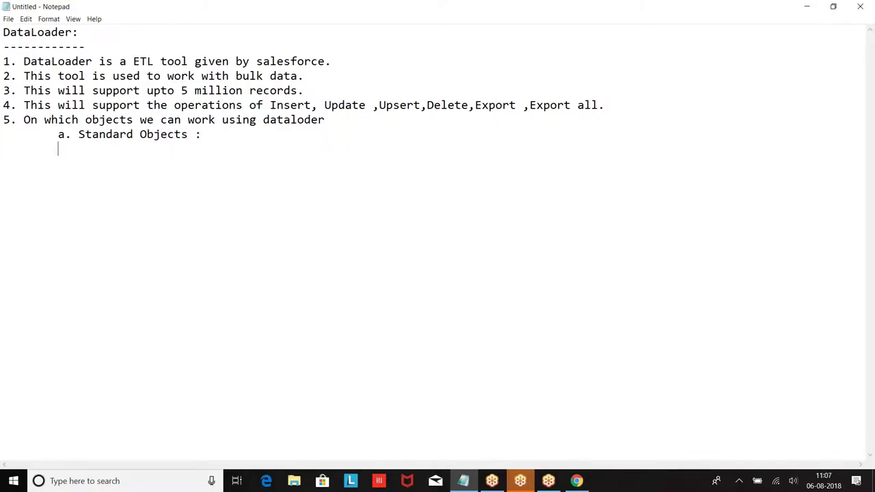
type("1. Lead")
key("Return")
key("Tab")
type("2. C")
key("BackSpace")
type("Account")
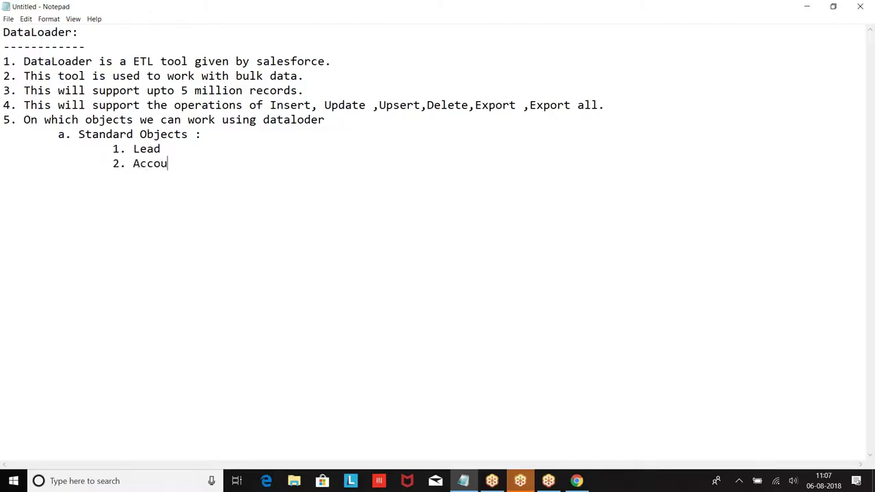
key("Return")
key("Tab")
key("Tab")
type("3. Contact")
Continue the object list with Opportunity, Product, Pricebook, Task and Event.
key("Return")
key("Tab")
key("Tab")
type("4. Opportunity")
key("Return")
type("5. Product")
key("Tab")
type("6. Pricebook")
key("Return")
type("7. Task")
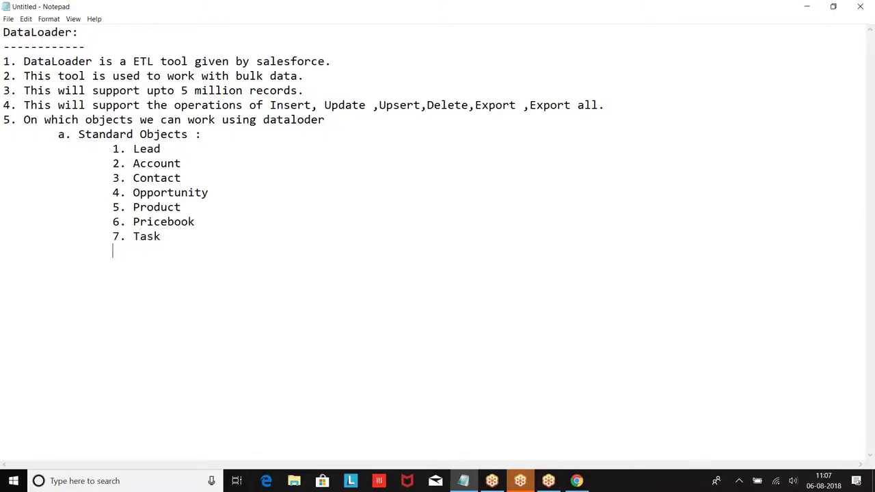
key("Return")
key("Tab")
key("Tab")
type("8. Event")
key("Return")
key("Tab")
key("Tab")
Add 9. User and 'b. All the custom Objects.', then start point 6.
type("9. User ")
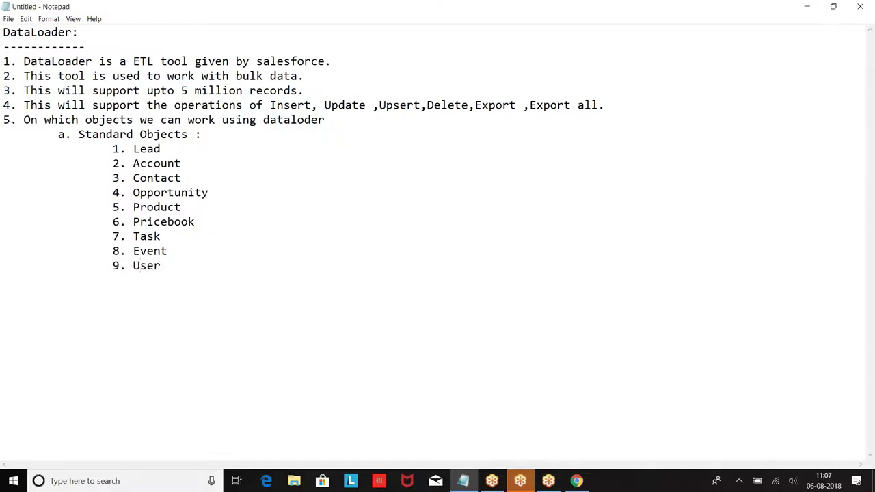
type("b. All the custo")
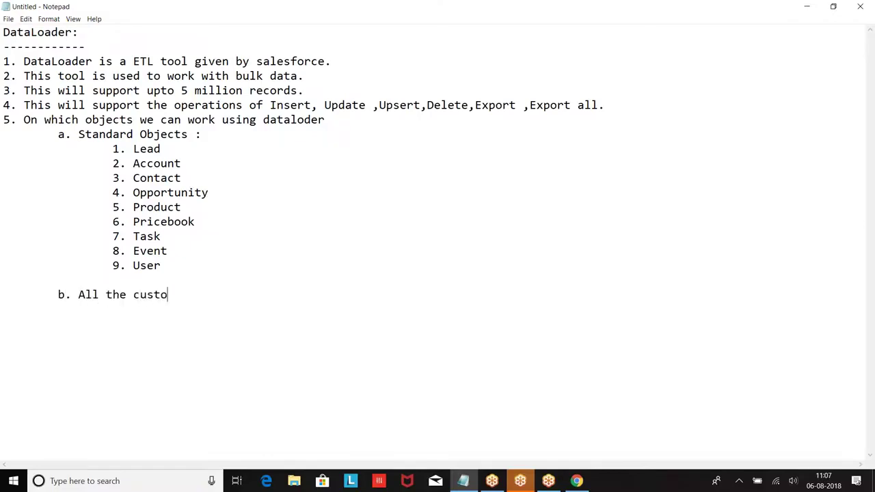
type("m Objects.")
key("Return")
key("Return")
type("6.")
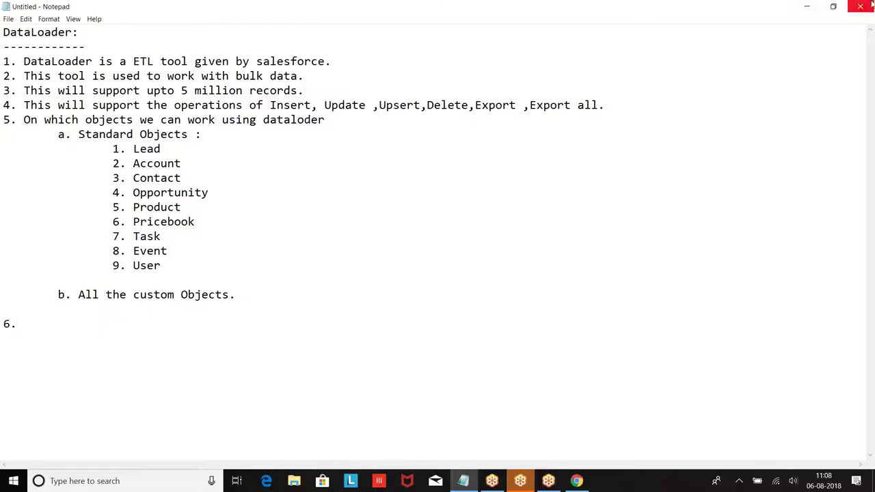
Open the Salesforce PDF guide from the desktop.
left_click(807, 6)
left_click(809, 7)
double_click(115, 411)
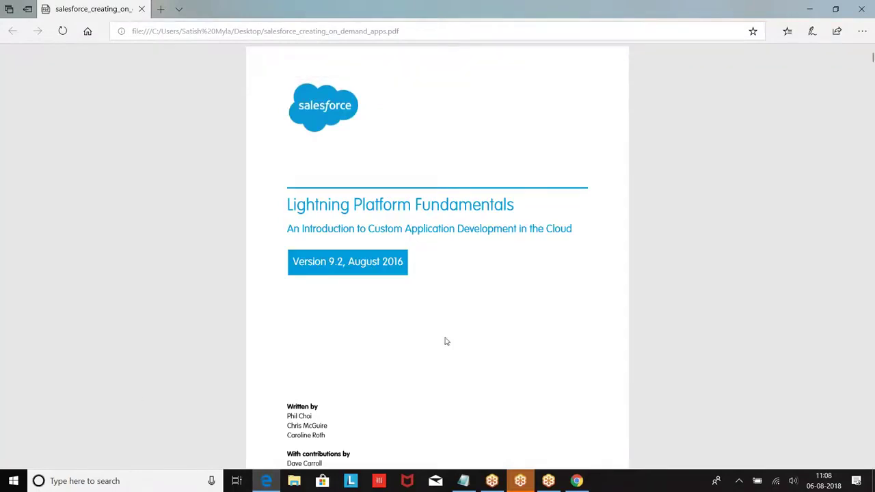
scroll(445, 340, "down", 3)
Search the PDF for 'Data loader'.
key("ctrl+f")
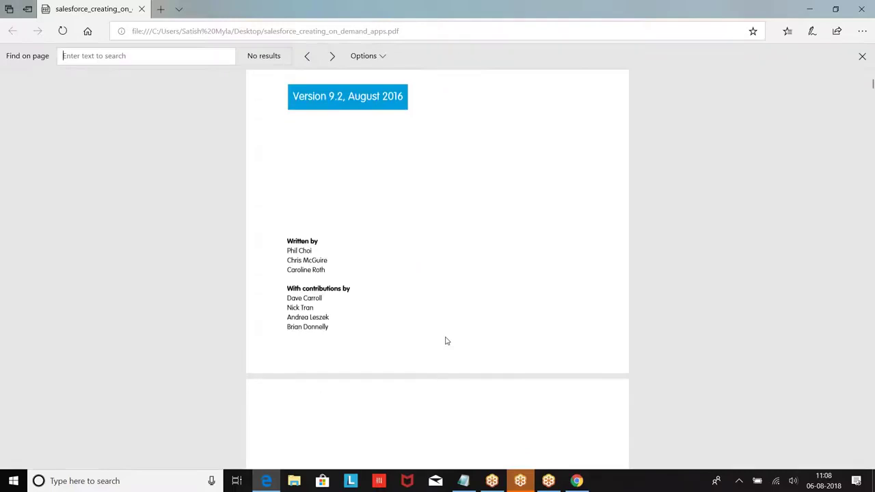
type("Da")
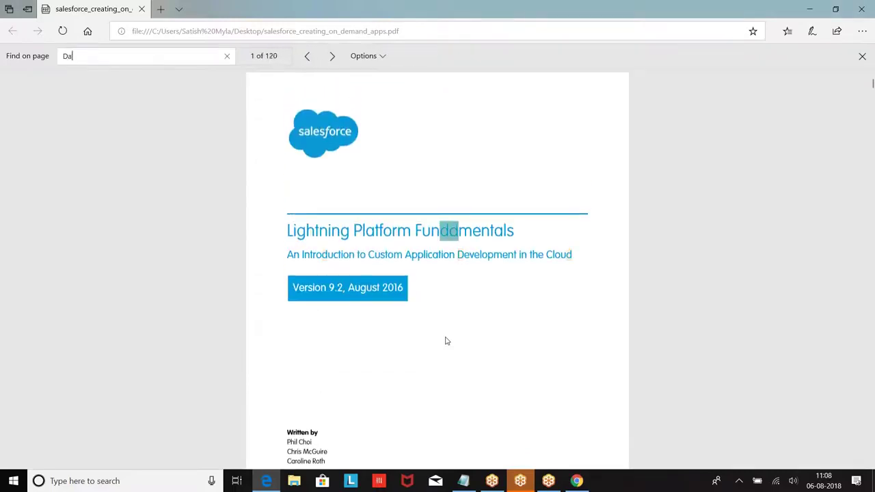
type("taloaer")
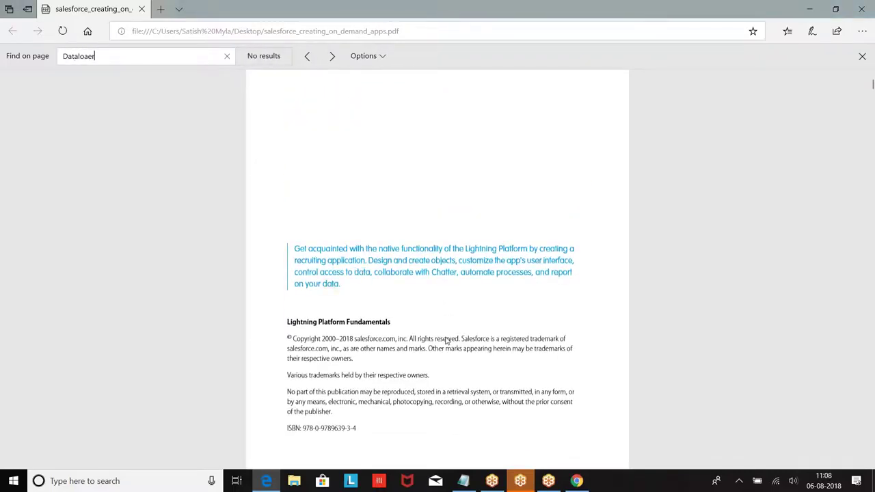
key("BackSpace")
key("BackSpace")
type("ader")
left_click(78, 56)
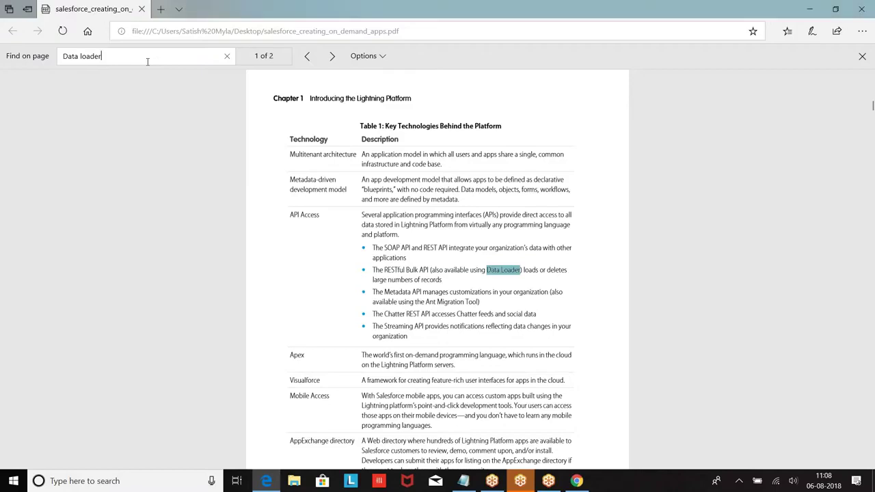
Step through the 'Data loader' matches to the Glossary entry, then return to the notes.
scroll(217, 171, "down", 8)
scroll(218, 170, "down", 3)
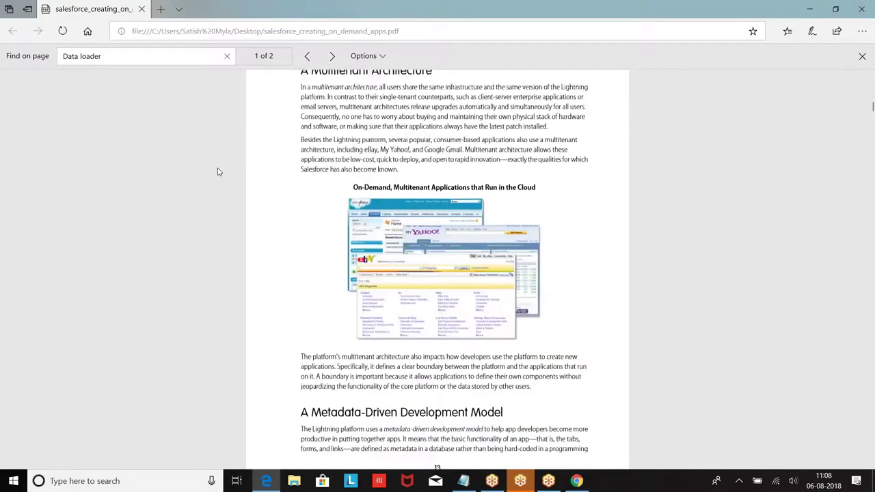
left_click(332, 57)
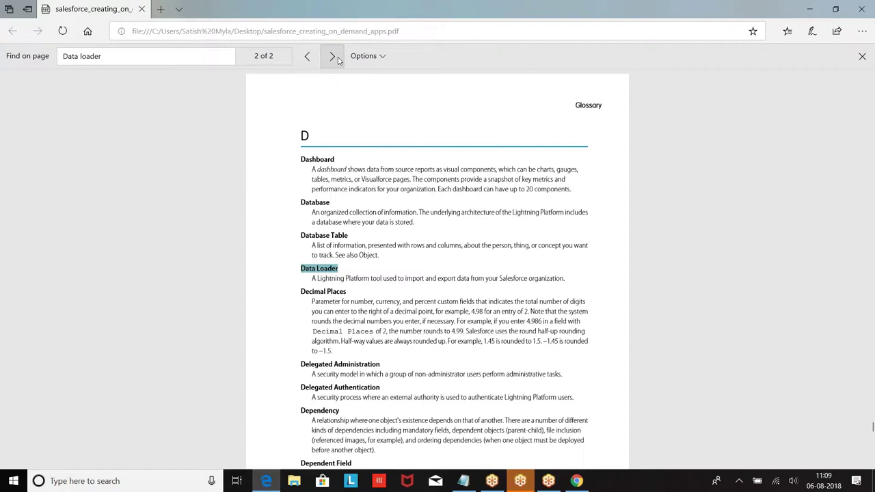
left_click(332, 57)
left_click(332, 57)
scroll(403, 157, "up", 3)
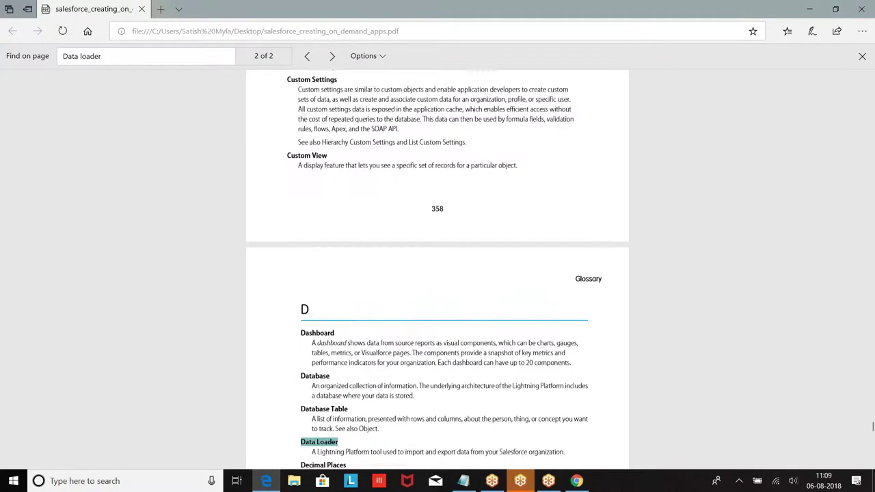
left_click(129, 55)
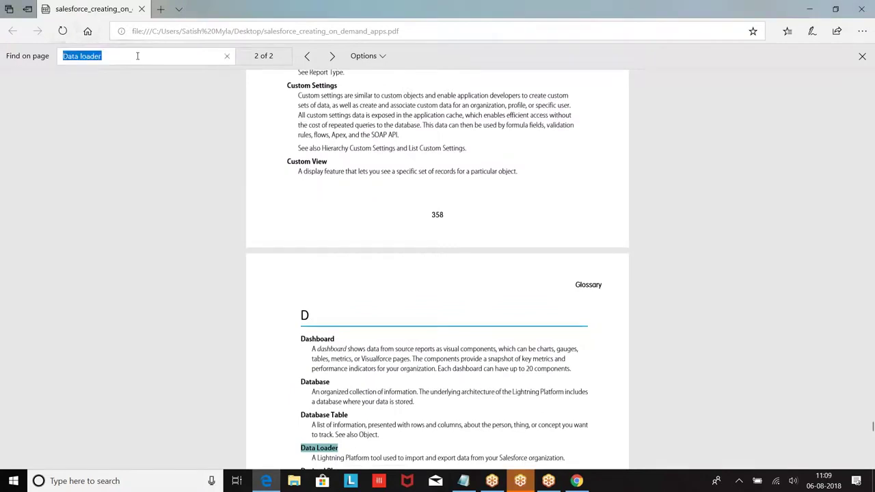
left_click(137, 55)
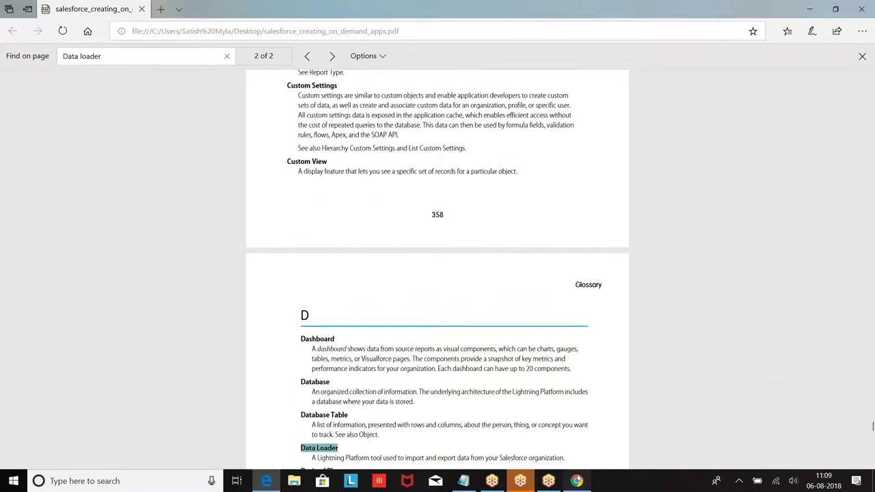
left_click(577, 481)
left_click(463, 481)
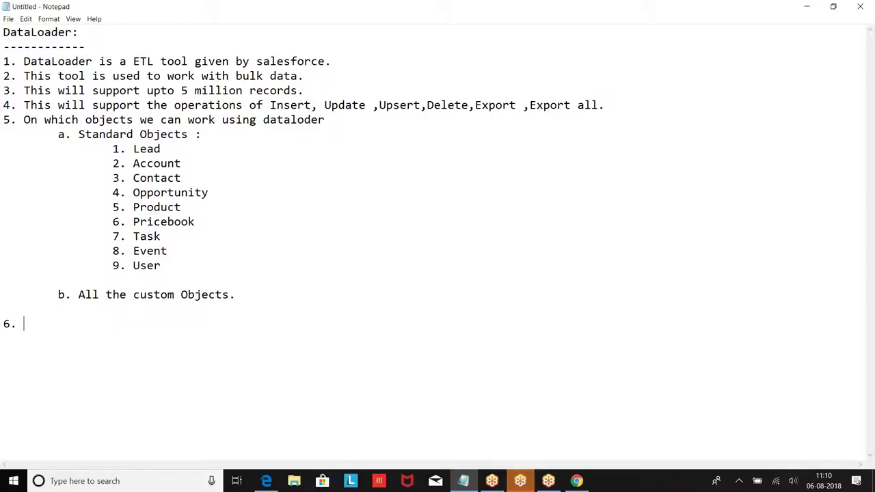
Write point 6 'DataLoader will be working as non-atomic.' and point 7 'Dataloader is asynchronous.'.
type("DataLoader w")
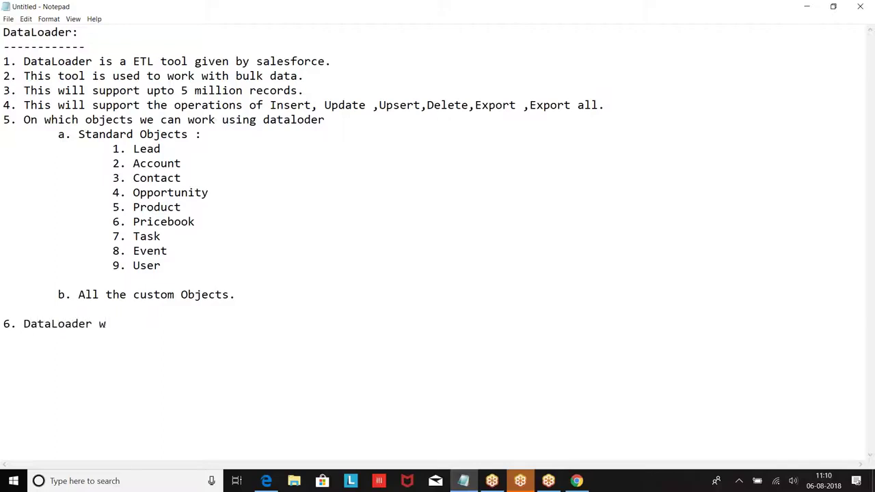
type("ill be working a")
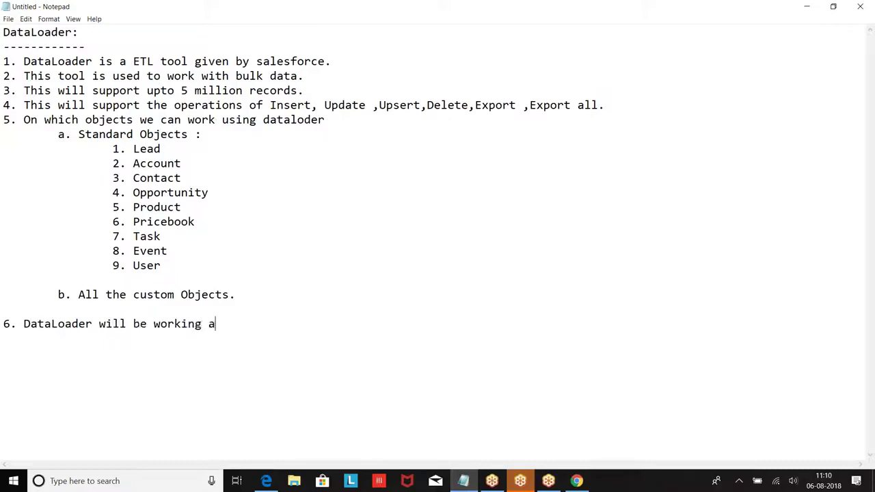
type("s non-atomic.")
key("Return")
type("7. Dat")
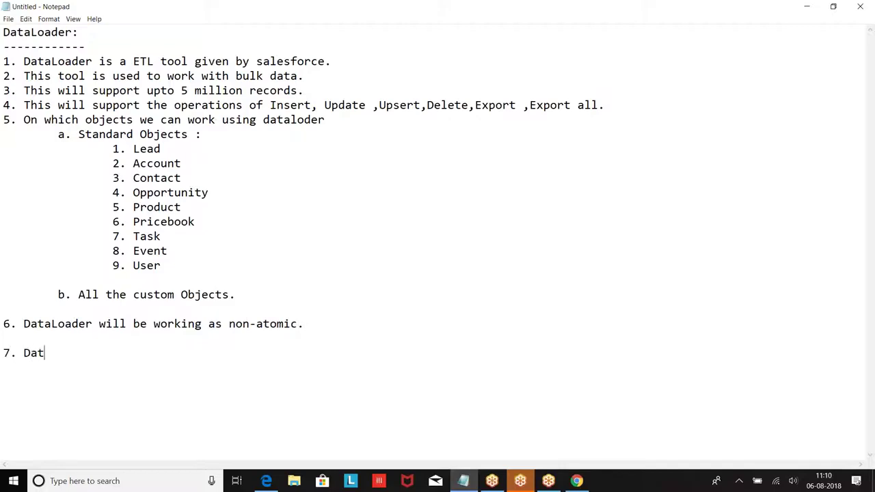
type("aloader is asyncghr")
key("BackSpace")
key("BackSpace")
key("BackSpace")
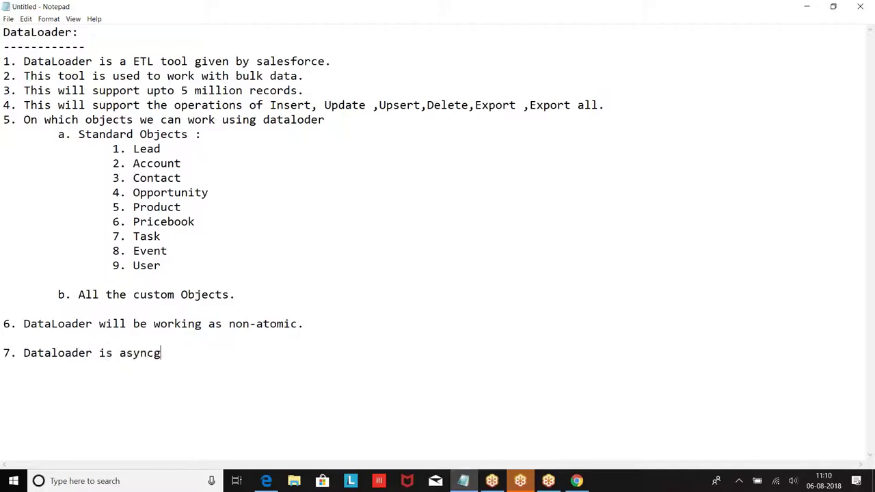
type("hronous.")
left_click(106, 482)
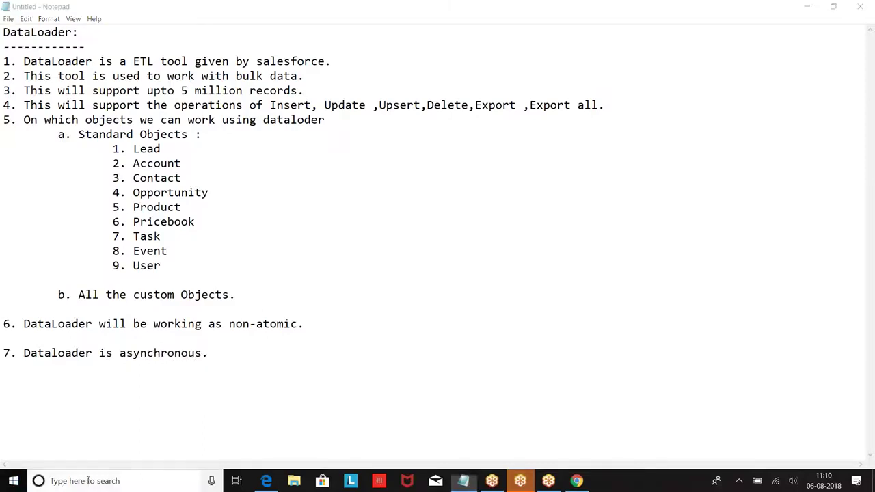
Launch Paint and draw a top rectangle labelled 1000.
type("paint")
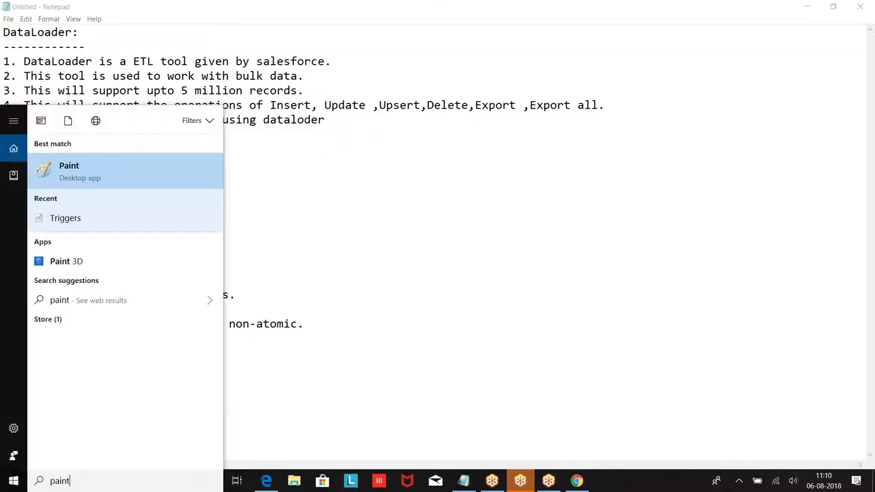
key("Return")
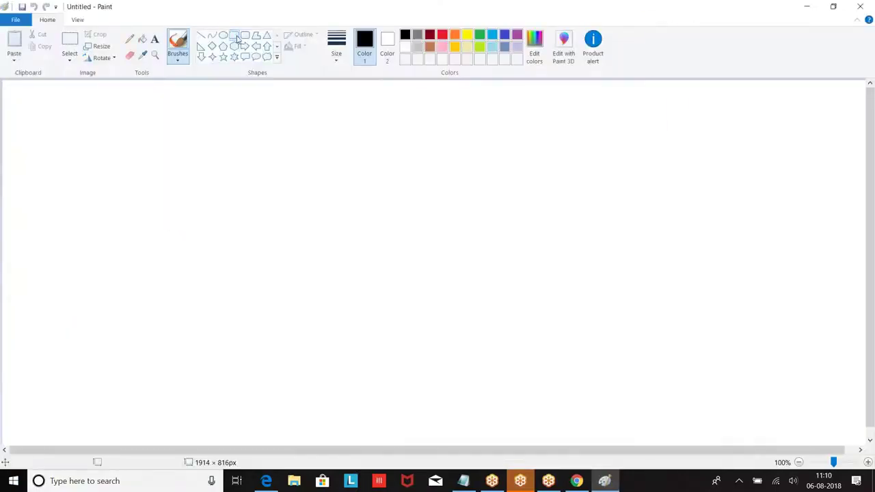
left_click(234, 35)
mouse_move(274, 91)
left_mouse_down()
mouse_move(367, 99)
mouse_move(457, 124)
left_mouse_up()
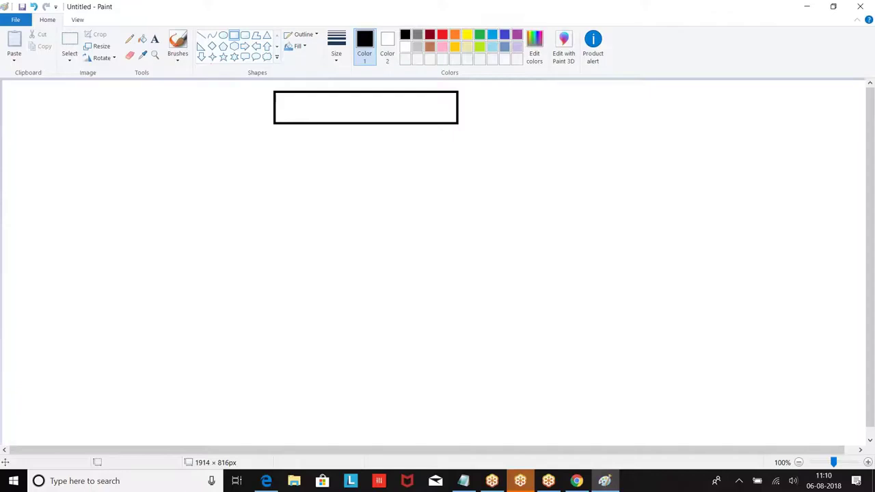
left_click(154, 38)
left_click(326, 103)
type("1000")
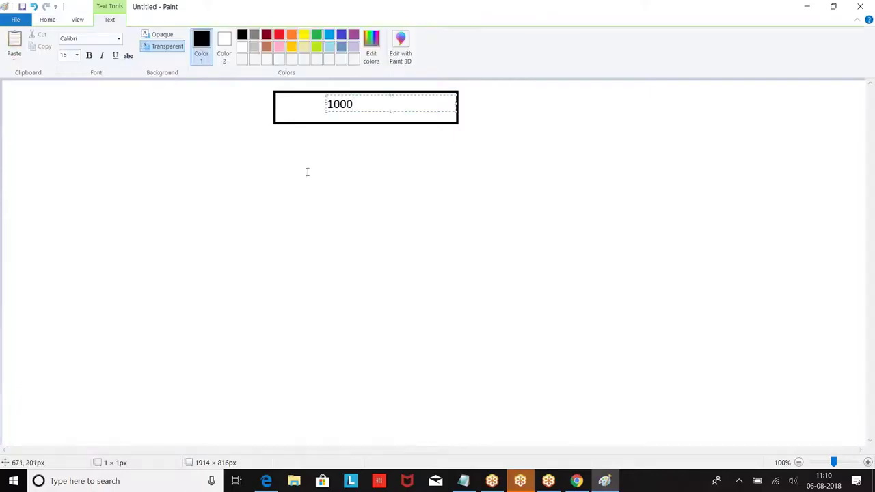
left_click(306, 170)
Draw a row of five rectangles below the 1000 box.
left_click(234, 35)
left_click_drag(77, 147, 222, 173)
left_click(328, 187)
left_click_drag(262, 147, 411, 175)
mouse_move(429, 147)
left_mouse_down()
mouse_move(561, 175)
mouse_move(700, 156)
mouse_move(715, 172)
left_mouse_up()
mouse_move(734, 145)
left_mouse_down()
mouse_move(800, 148)
mouse_move(850, 169)
left_mouse_up()
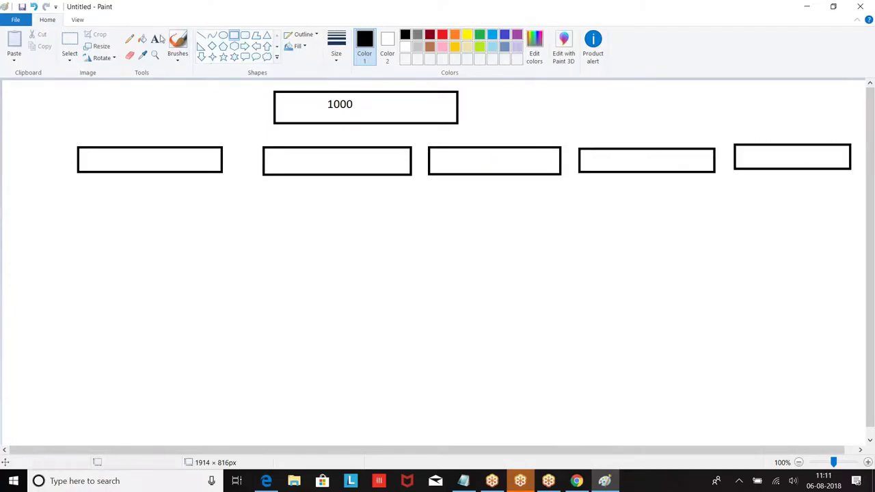
Label each of the five lower boxes 200.
left_click(154, 39)
left_click(123, 160)
type("200")
left_click(313, 157)
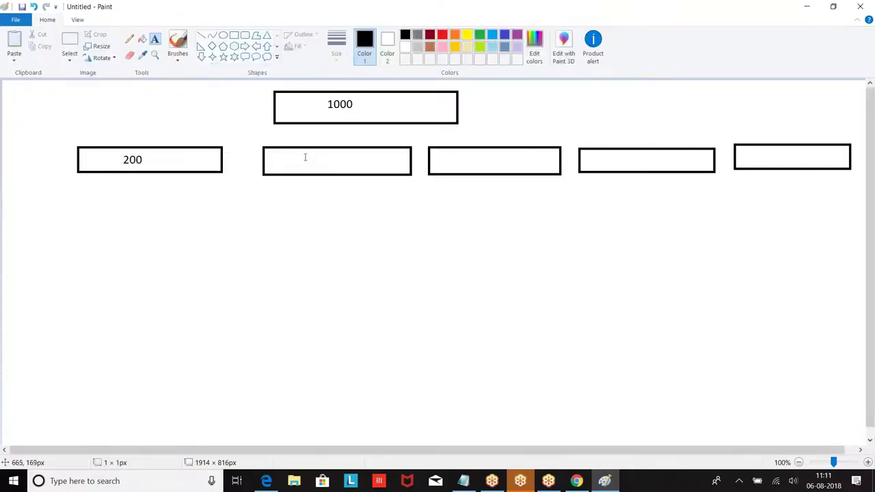
left_click(313, 157)
type("200")
left_click(487, 173)
left_click(466, 159)
type("200")
left_click(624, 173)
left_click(622, 159)
type("200")
left_click(767, 154)
left_click(766, 154)
type("200")
left_click(585, 244)
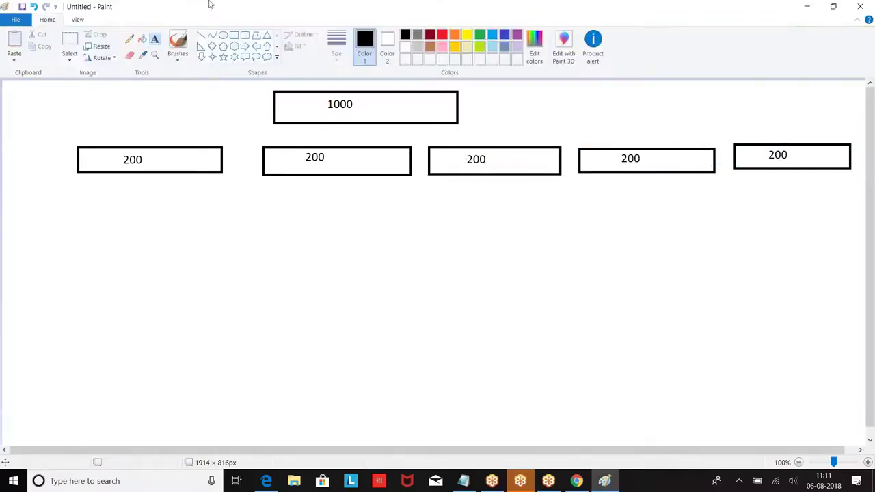
Select the row of 200 boxes and shift it left.
left_click(70, 40)
left_click_drag(62, 136, 858, 174)
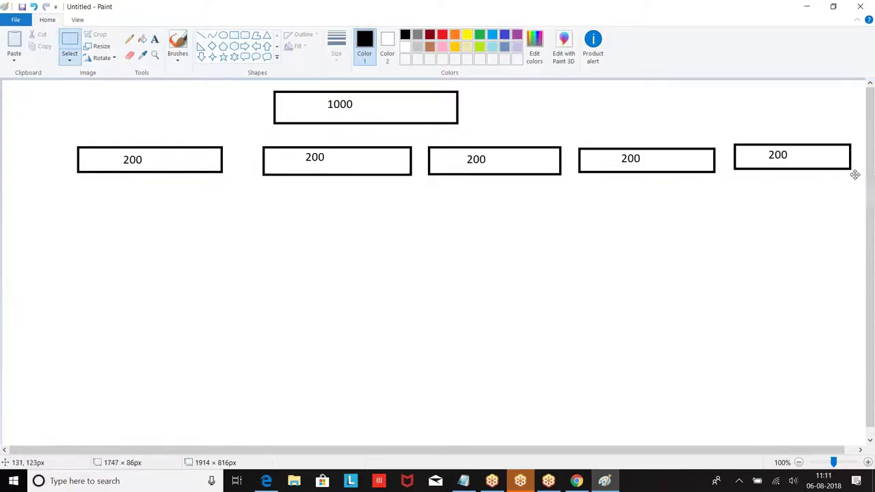
left_click_drag(665, 152, 604, 152)
Place the moved row, then draw straight lines from the 1000 box to all five 200 boxes.
left_click(538, 239)
left_click(201, 36)
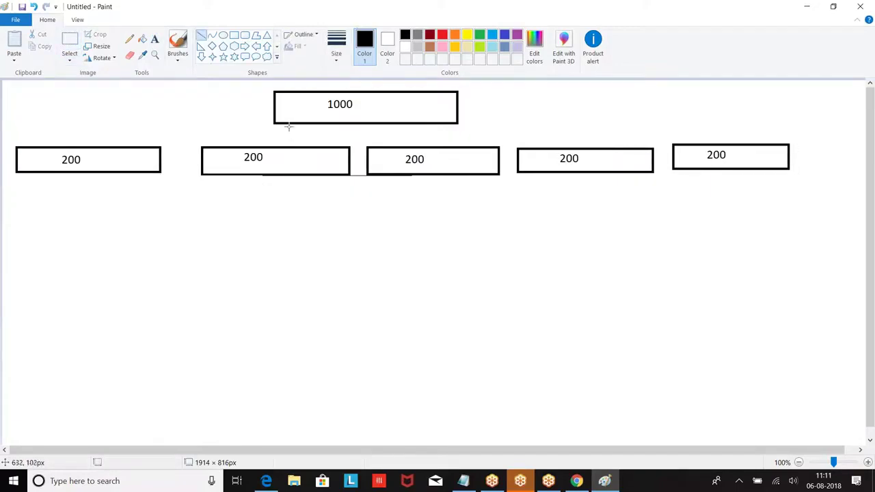
left_click_drag(274, 123, 162, 146)
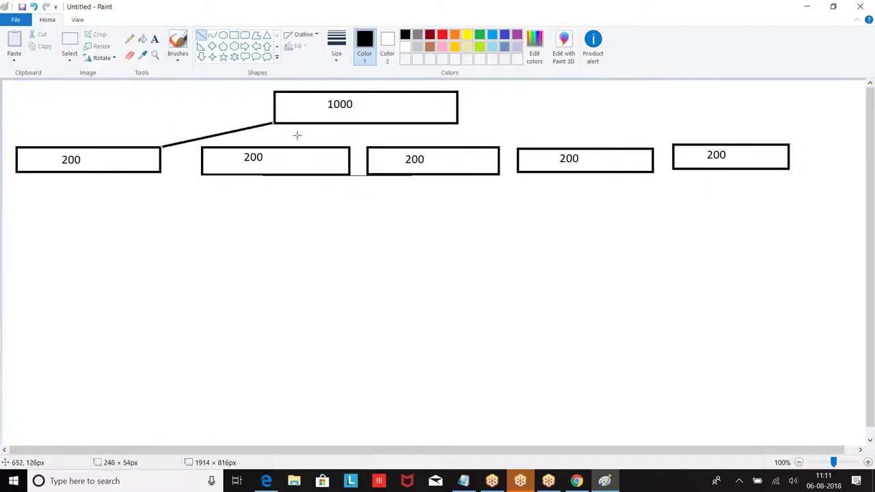
left_click_drag(296, 123, 296, 145)
left_click_drag(419, 124, 419, 146)
left_click_drag(457, 123, 518, 148)
left_click_drag(458, 102, 675, 143)
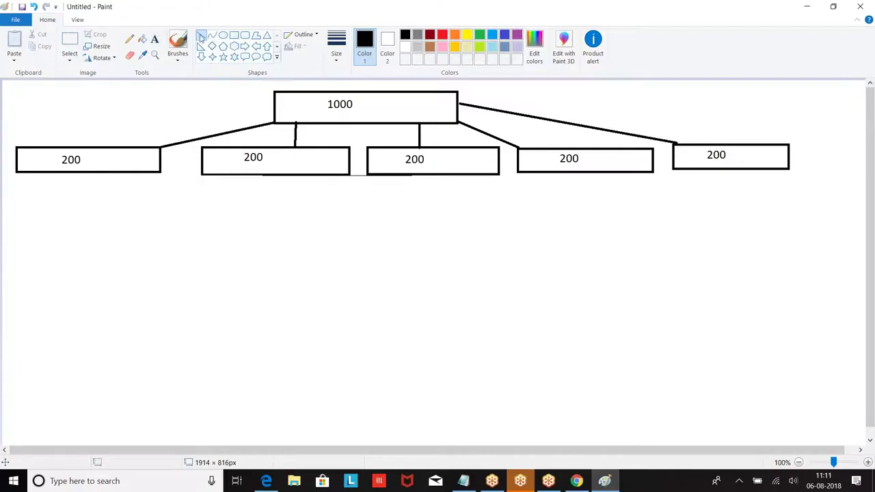
Draw a vertical line hanging below each of the five 200 boxes.
left_click_drag(81, 173, 81, 240)
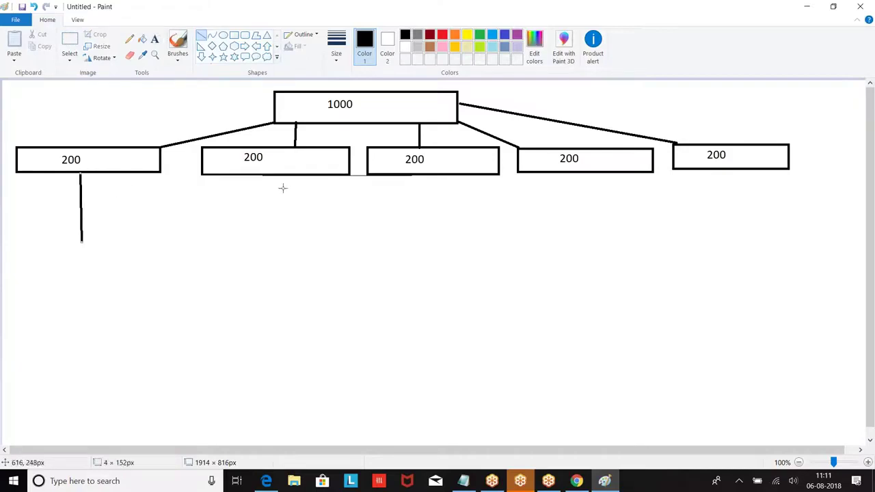
left_click_drag(284, 176, 285, 248)
left_click_drag(428, 176, 430, 236)
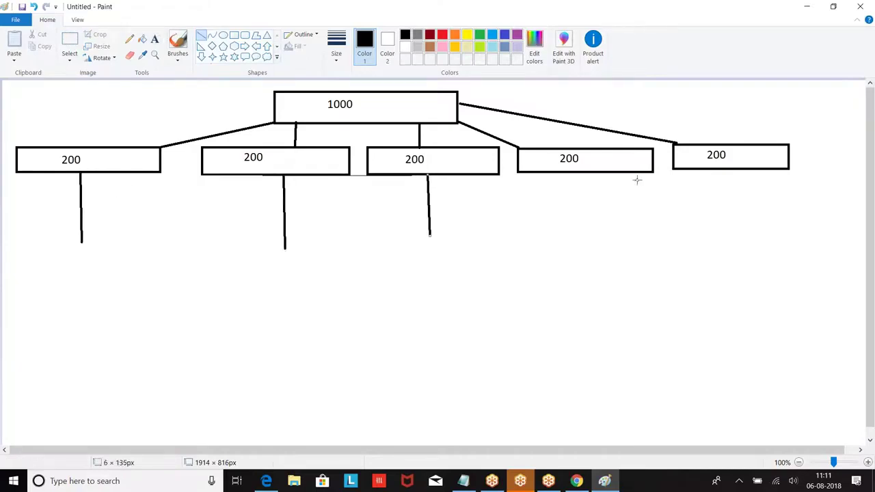
left_click_drag(590, 166, 592, 240)
left_click_drag(741, 169, 745, 228)
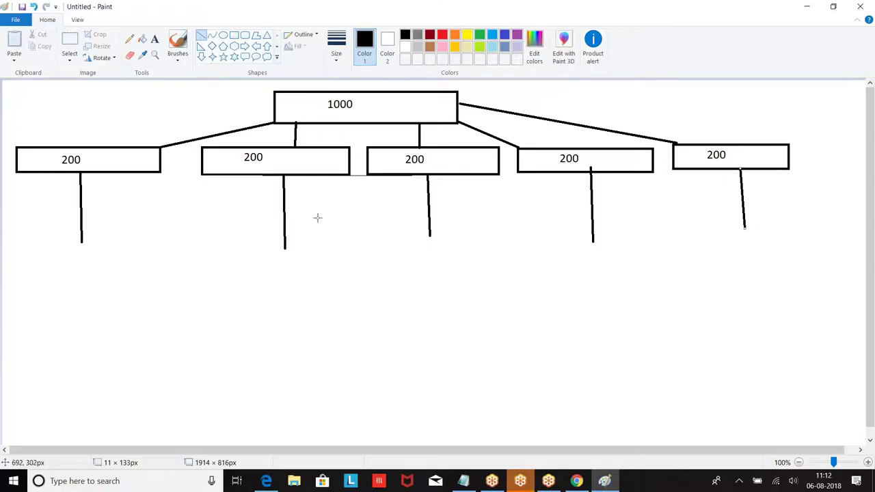
Label the first three 200 boxes 1-200, 201-400 and 401-600 with the Text tool.
left_click(154, 39)
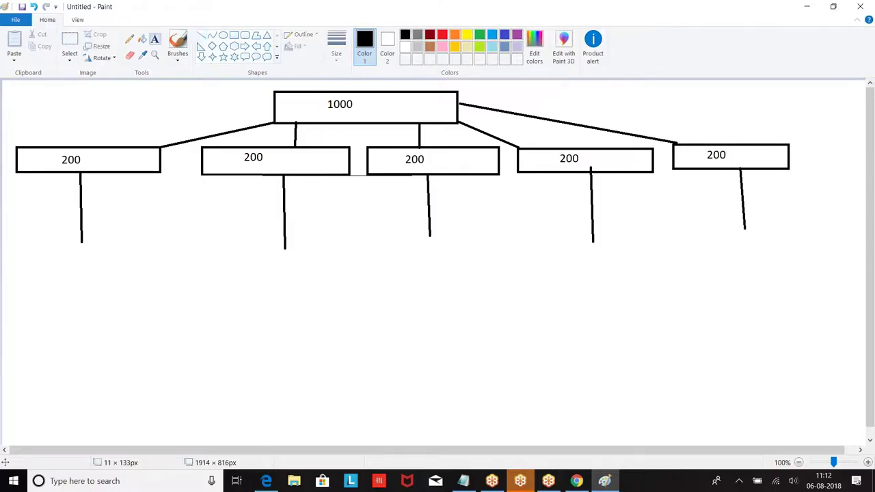
left_click(63, 128)
type("1-200")
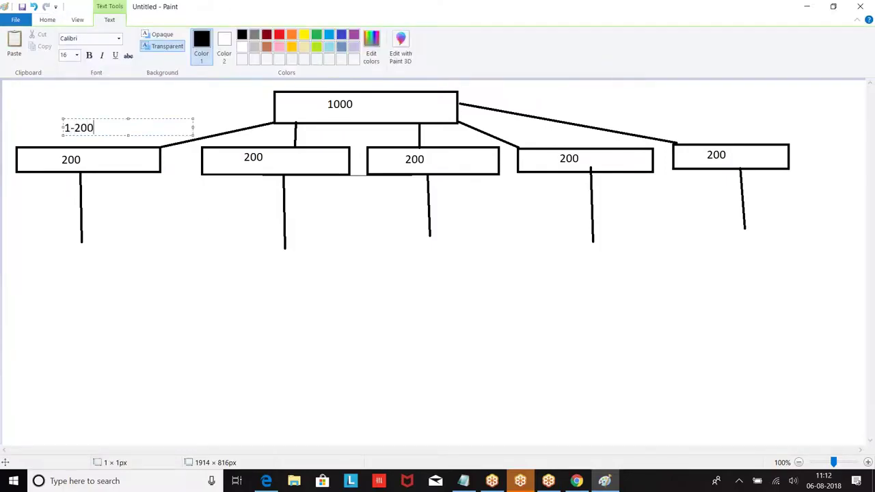
left_click(222, 190)
left_click(222, 190)
type("201-400")
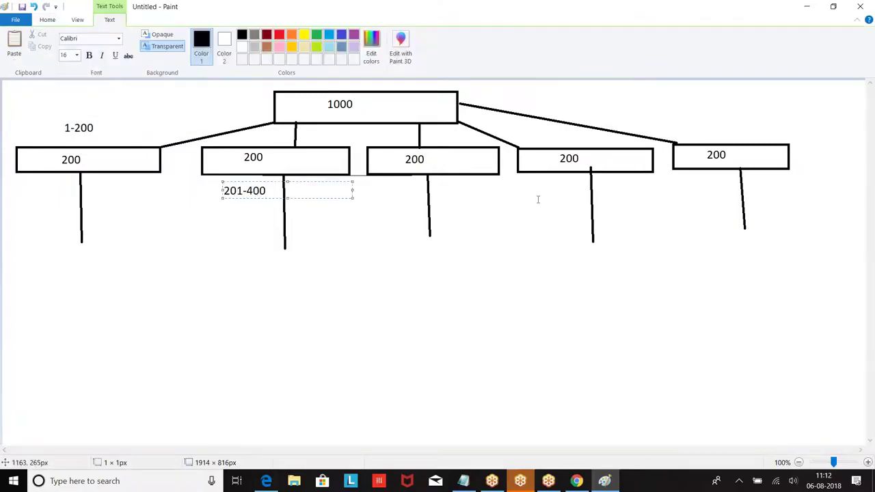
left_click(449, 181)
left_click(450, 182)
type("4")
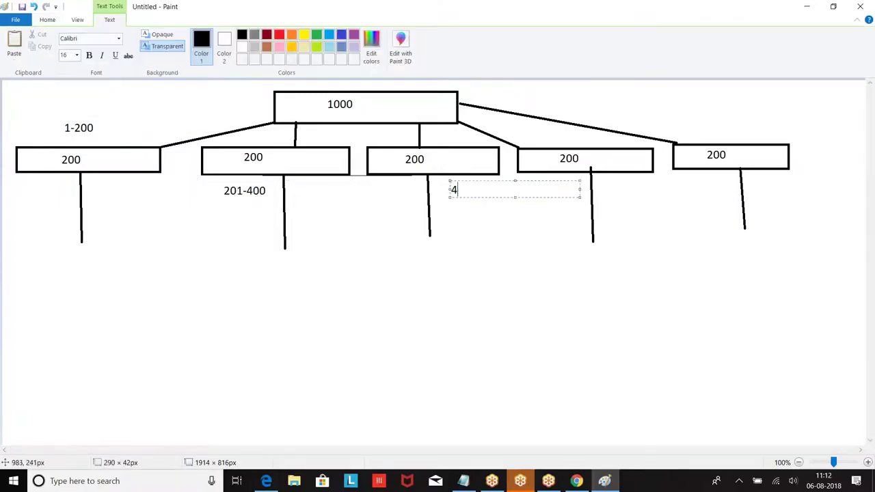
type("01-600")
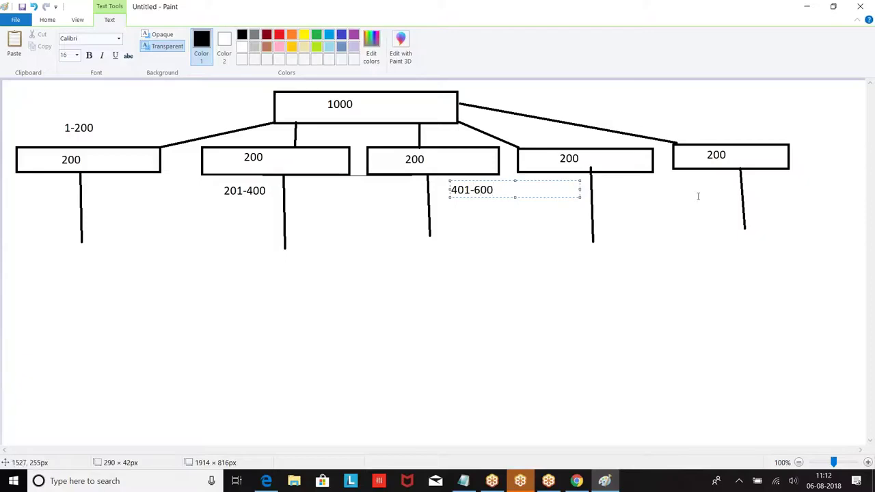
left_click(660, 195)
Label the last two 200 boxes 601-800 and 801-1000, then type '1,2,3,45,' below the diagram.
left_click(606, 179)
type("601")
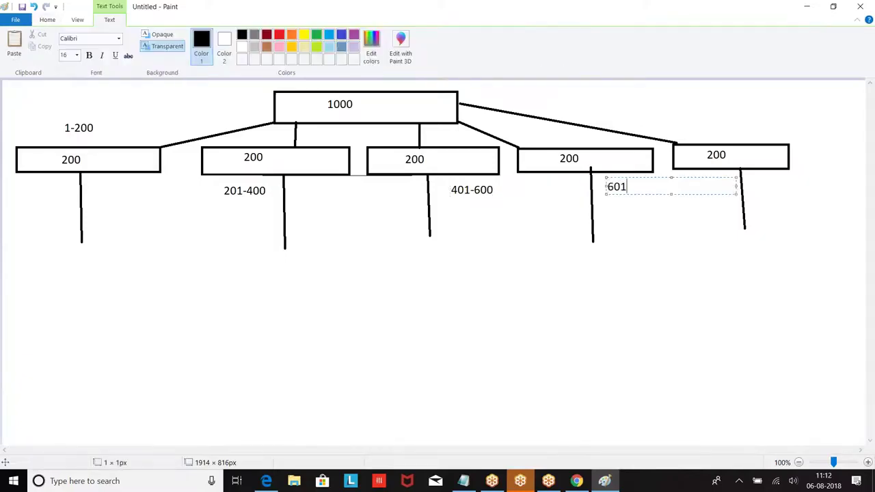
type("-800")
left_click(795, 189)
left_click(767, 176)
type("9")
key("BackSpace")
type("801-1000")
left_click(379, 262)
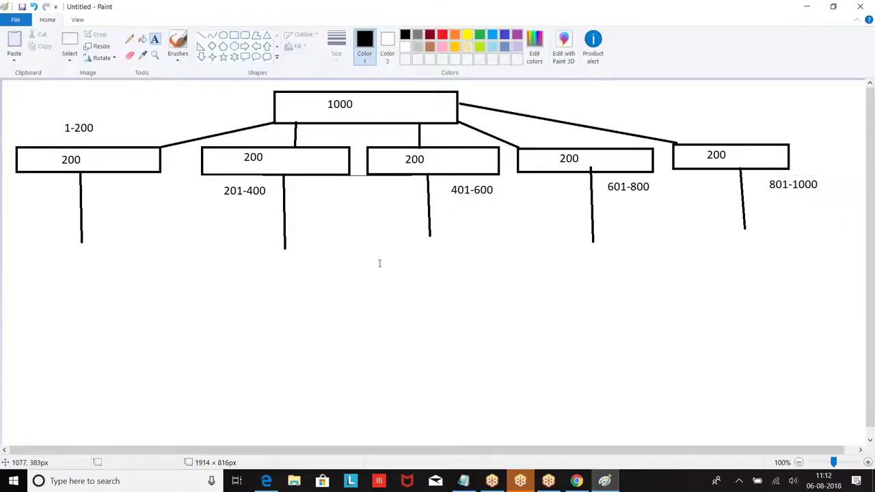
left_click(139, 312)
type("1,2,3,45,")
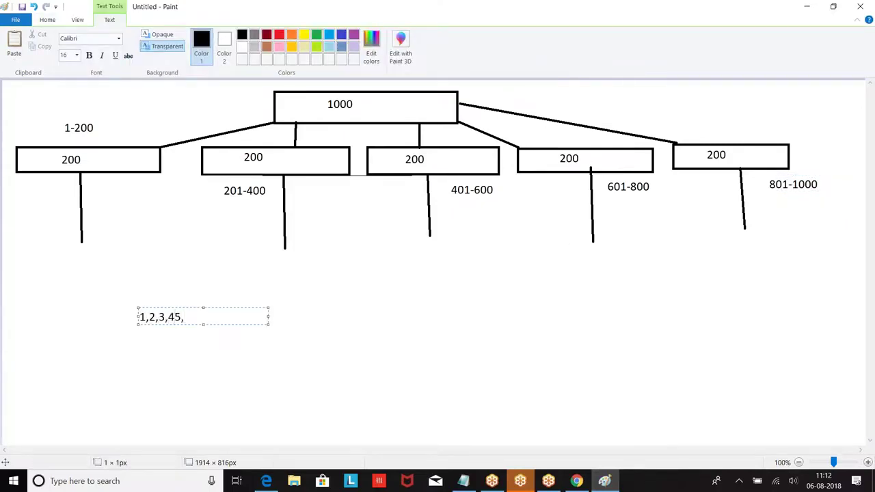
Type the sequence '1,201,2,301,401,202' near the canvas centre, then return to the Notepad notes.
left_click(391, 289)
type("1,201,2,3")
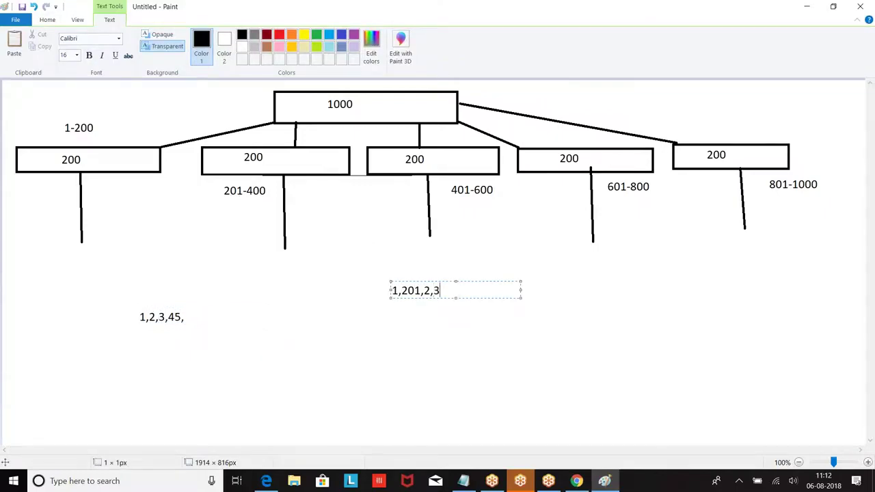
type("01,401,201")
key("BackSpace")
type("2")
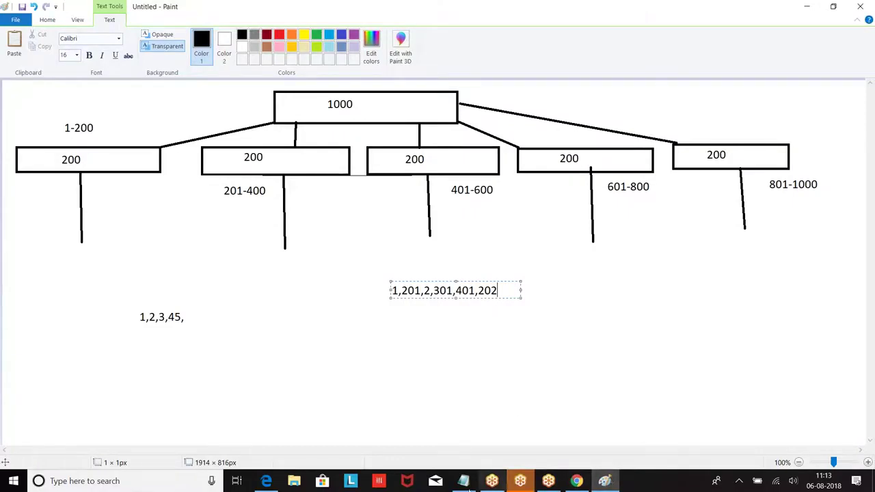
left_click(463, 481)
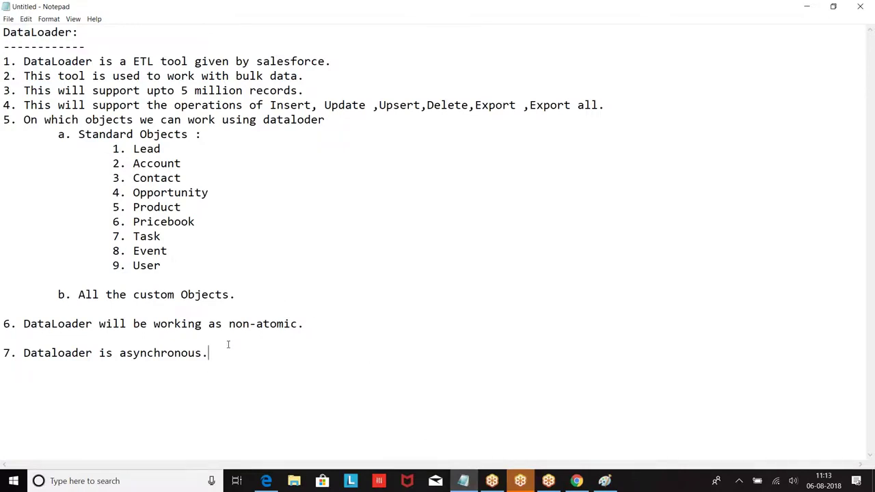
Add point 8, 'While working on the data it will check', with sub-point a on required fields.
key("Return")
key("Return")
type("8. While worjkin")
key("BackSpace")
key("BackSpace")
key("BackSpace")
key("BackSpace")
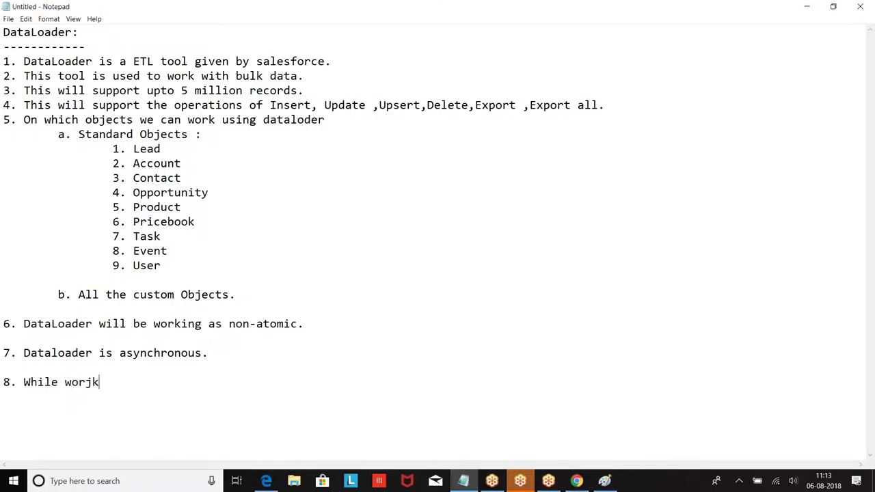
type("king on the data it will chek")
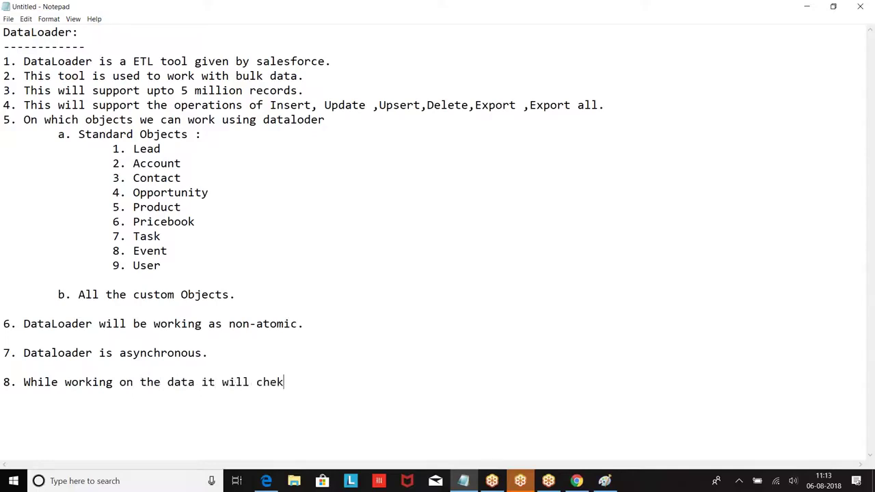
key("BackSpace")
type("ck a. All the re")
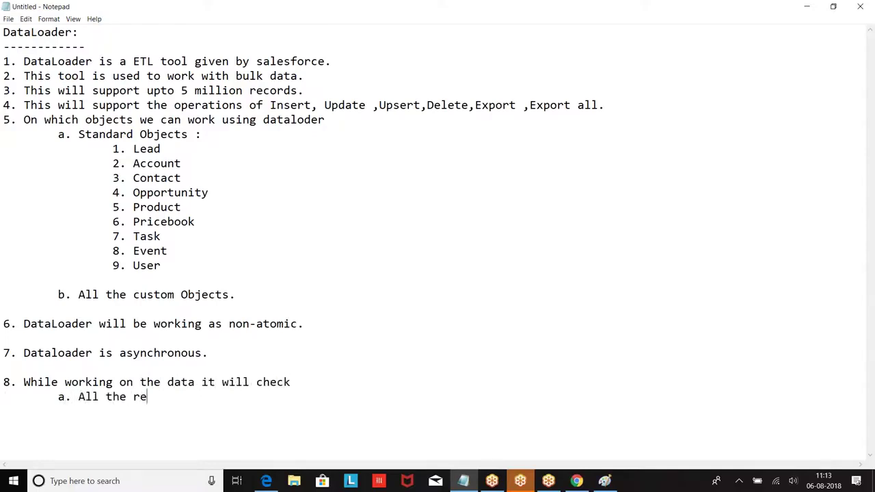
type("quired field")
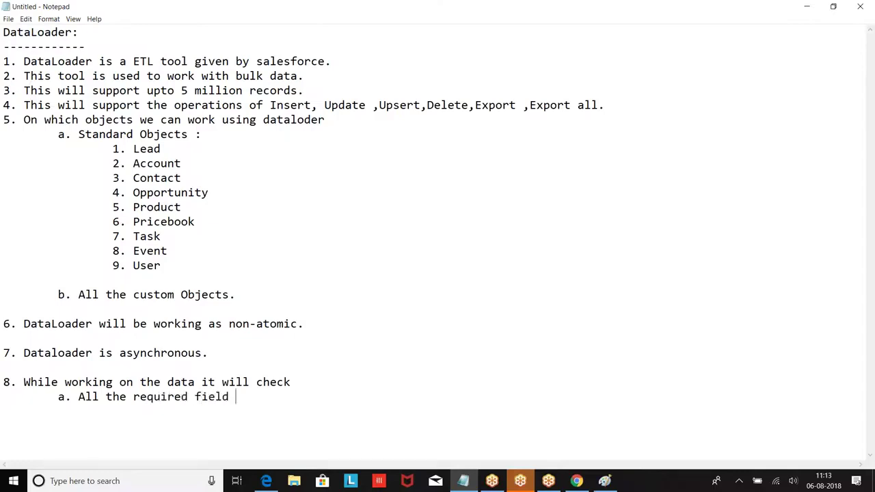
type("s are entered")
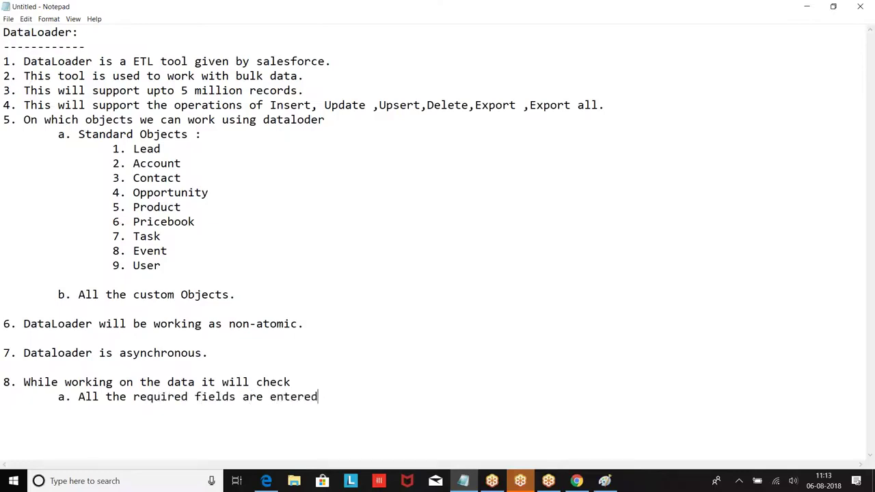
type(" or not b. al")
Add sub-point b: 'All the validation rules are verified'.
key("BackSpace")
key("BackSpace")
type("All the va")
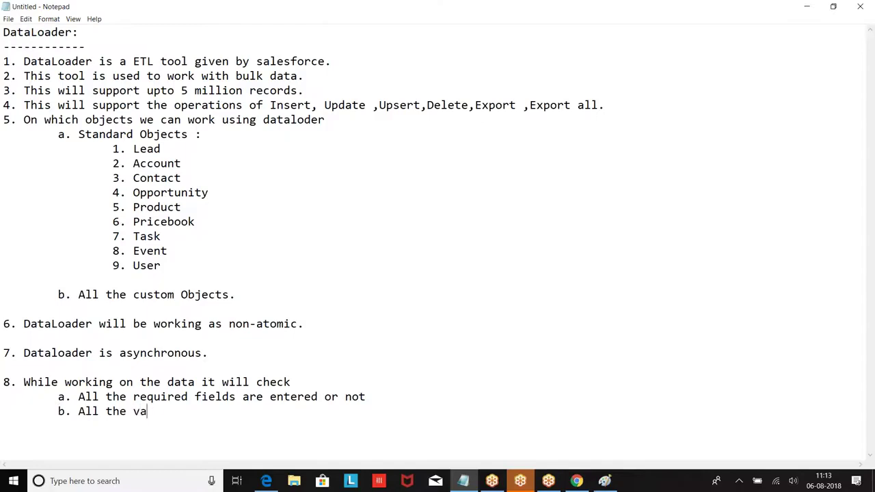
type("lidation rules areverfirie")
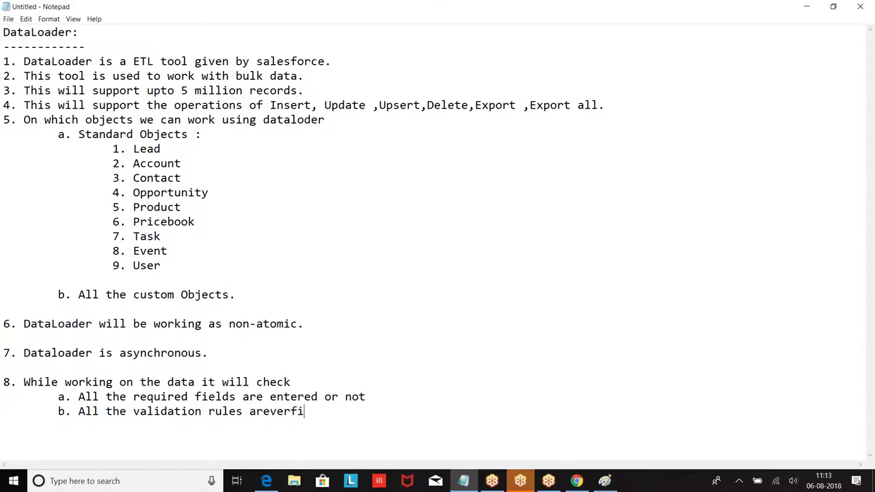
key("BackSpace")
key("BackSpace")
key("BackSpace")
key("BackSpace")
key("BackSpace")
key("BackSpace")
key("BackSpace")
key("BackSpace")
type("verified")
Add '9. How to install DataLoader :' below point 8 and begin an indented line under it.
key("Return")
key("Return")
key("Return")
key("Return")
key("Return")
key("Return")
key("Return")
key("Return")
key("Return")
key("Return")
key("Return")
key("Return")
key("Return")
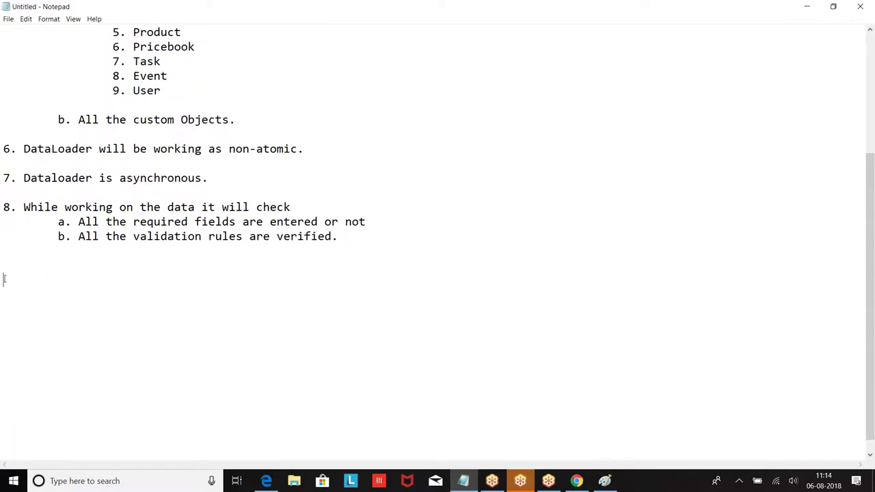
left_click(4, 279)
type("9. How to install ")
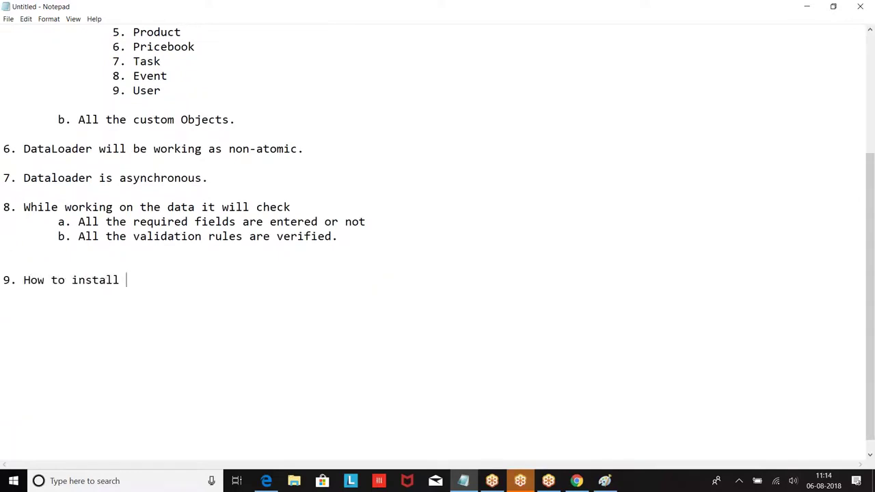
type("DataLoader :")
key("Return")
key("Tab")
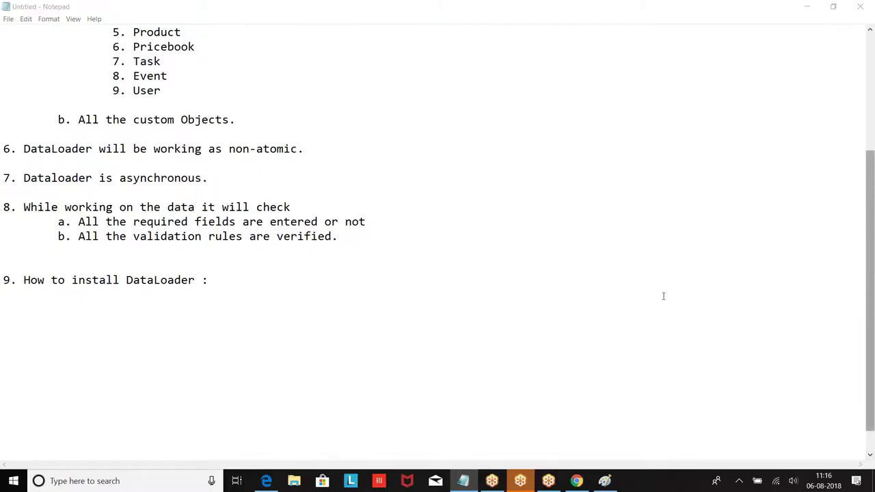
Under point 9, type 'Step 1: Check JRE is installed on your system.' then bring Chrome forward.
left_click(861, 29)
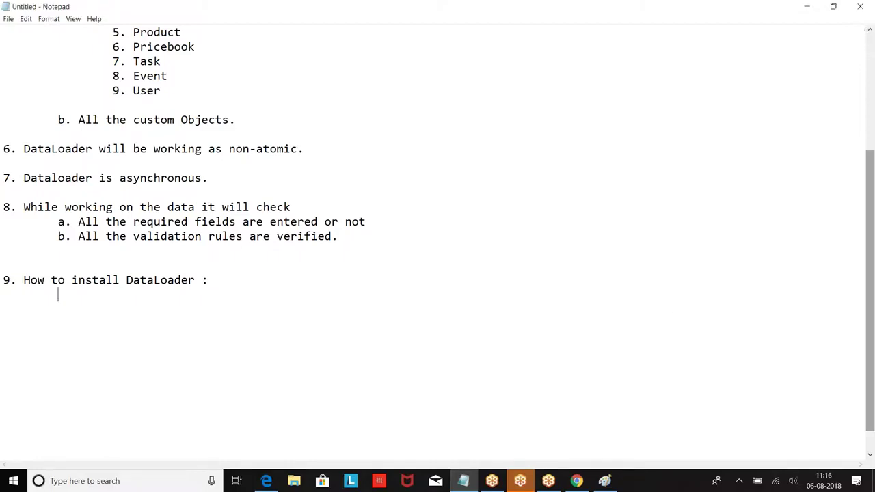
left_click(862, 461)
left_click(862, 461)
left_click(847, 28)
type("Step 1: Check JRE is installe")
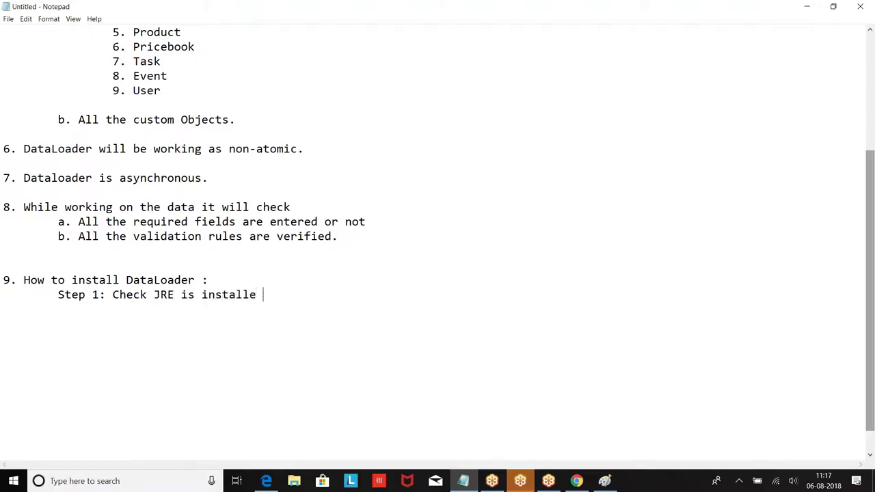
type("d on your syste")
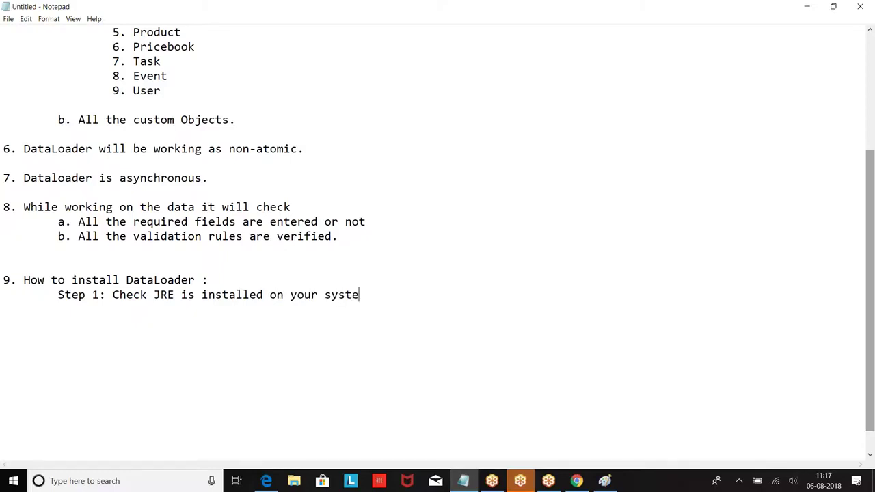
type("m.")
key("Return")
left_click(576, 481)
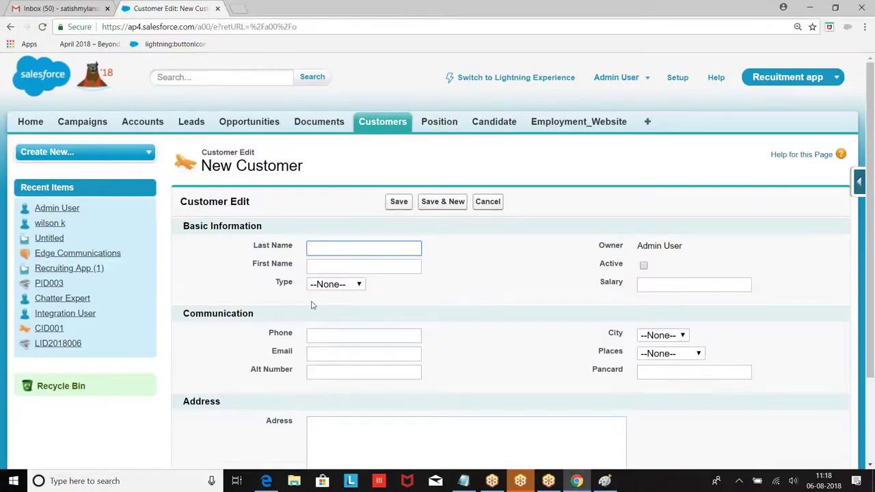
Launch Command Prompt from the Start search and run a first Java check.
left_click(13, 480)
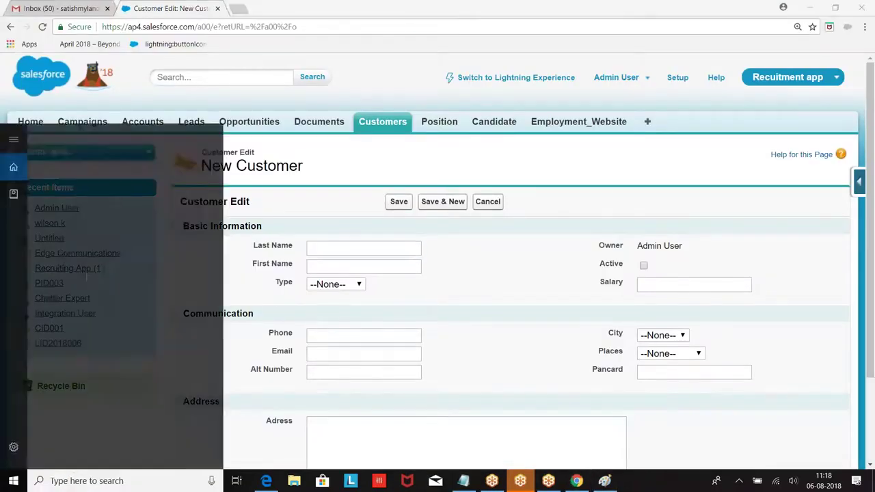
type("cmd")
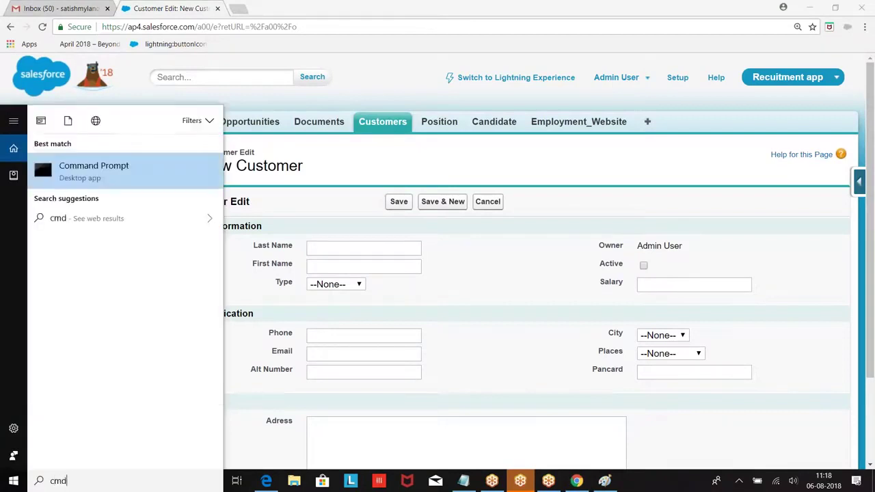
key("Return")
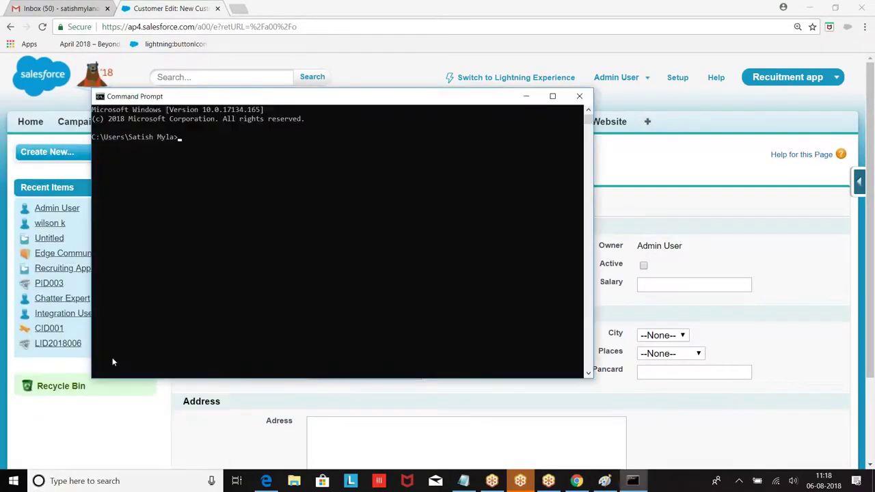
type("javac")
key("Return")
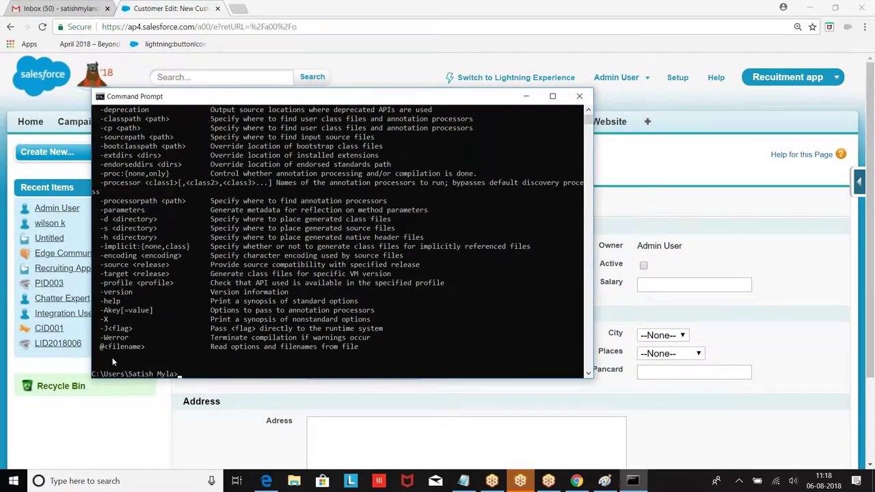
Run java -version to confirm Java 1.8.0_181 is installed, then minimize the console.
scroll(115, 281, "up", 3)
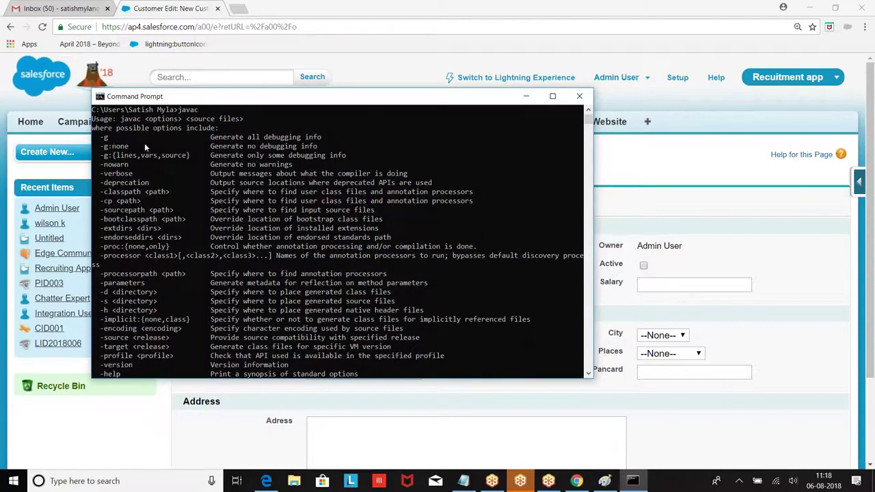
scroll(210, 151, "up", 1)
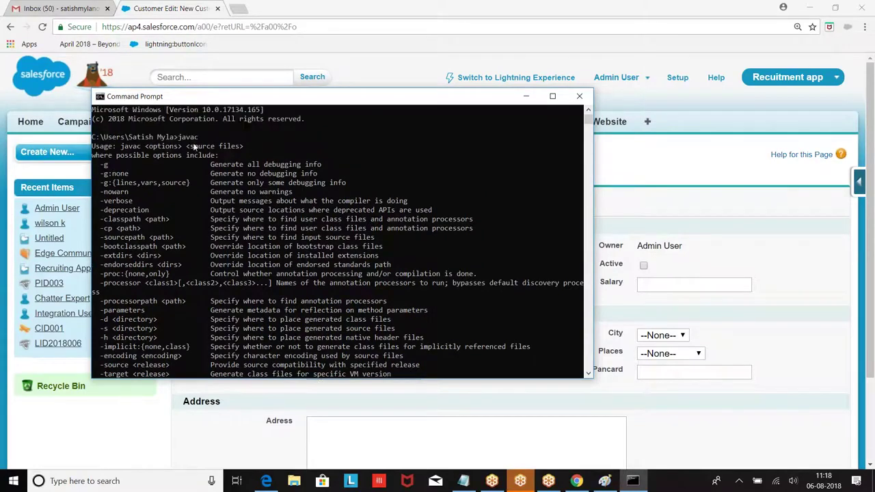
scroll(156, 159, "down", 5)
scroll(154, 189, "up", 3)
scroll(177, 166, "down", 7)
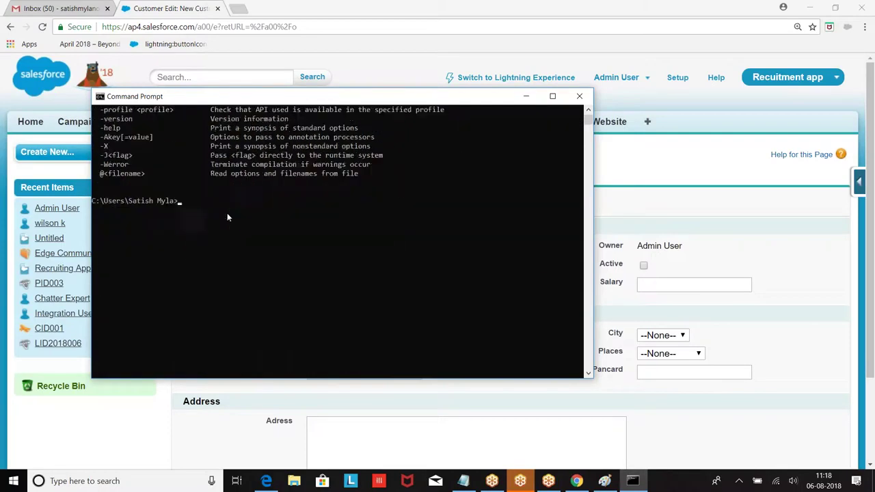
type("java")
key("Return")
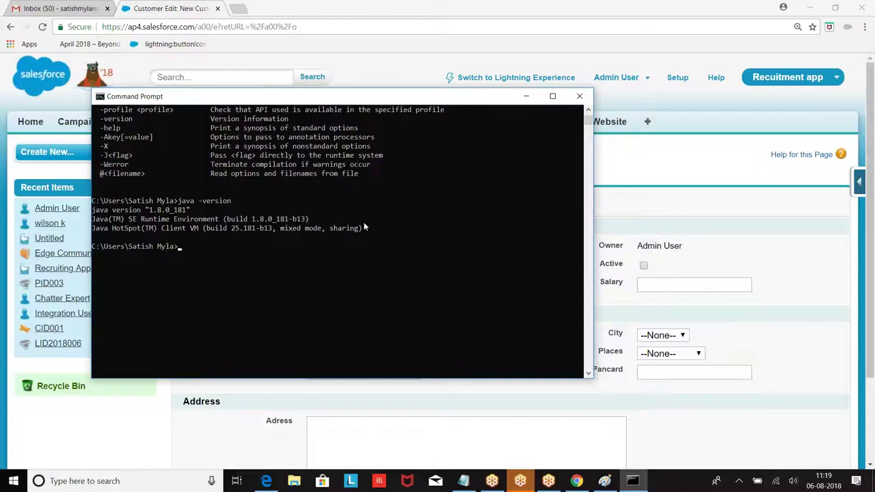
left_click(526, 97)
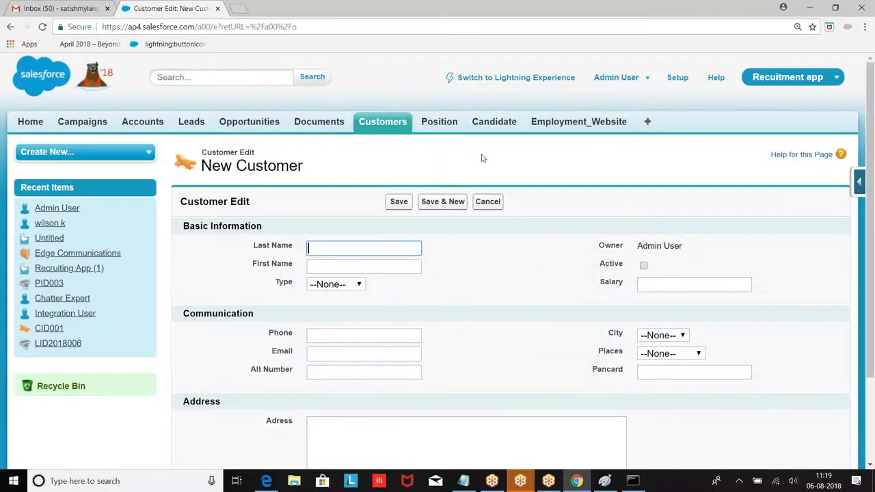
left_click(571, 481)
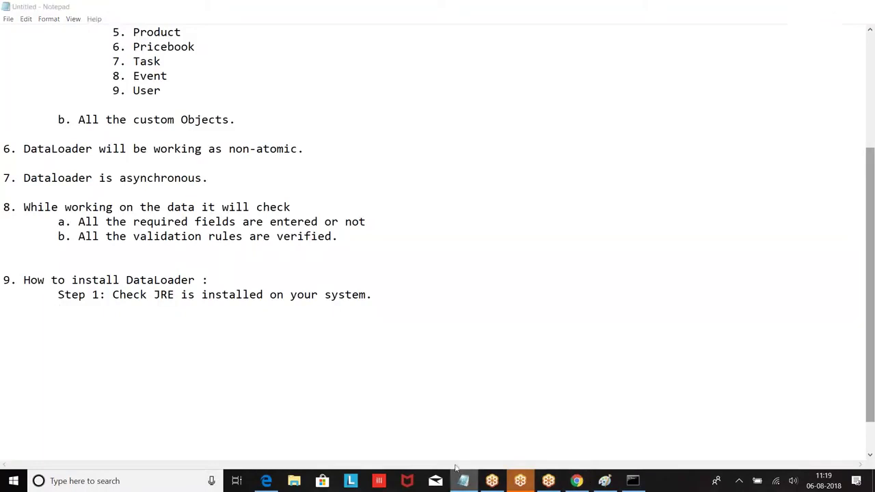
Add the indented line 'Open :Cmd prompt and type java -version' under Step 1.
left_click(467, 481)
left_click(465, 482)
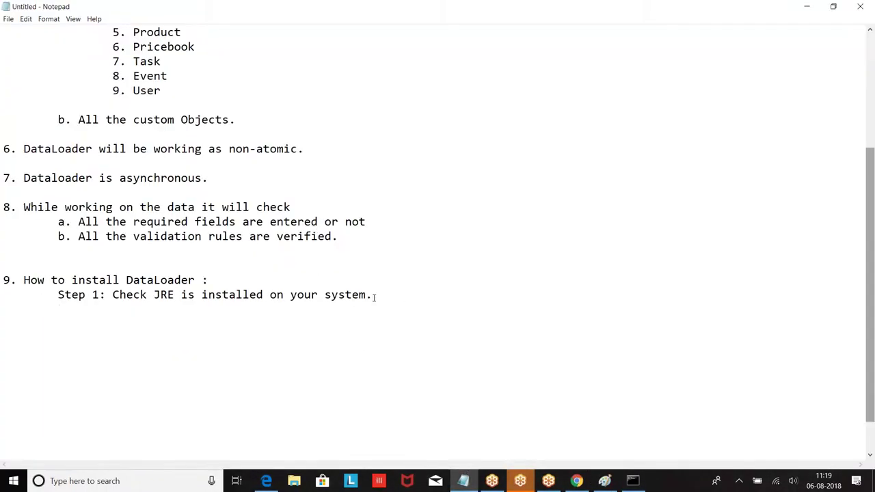
key("Return")
key("Tab")
type("Open :Cmd prompt")
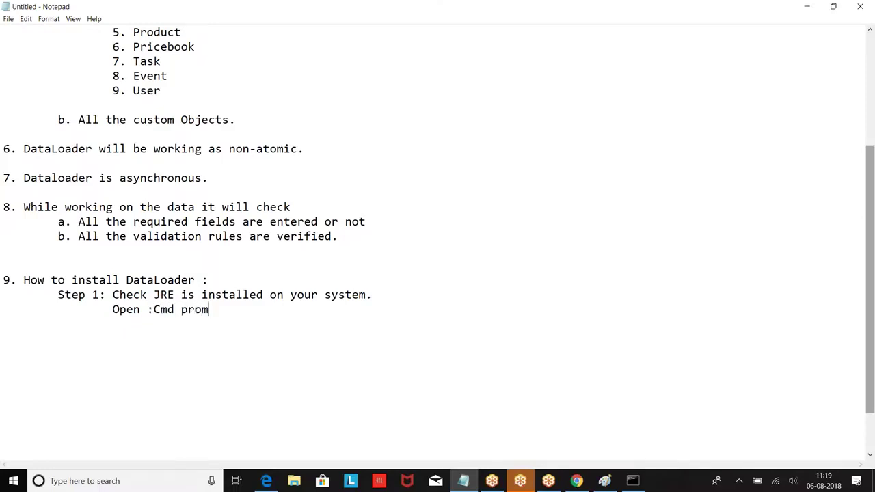
key("BackSpace")
type("pt and type java -version")
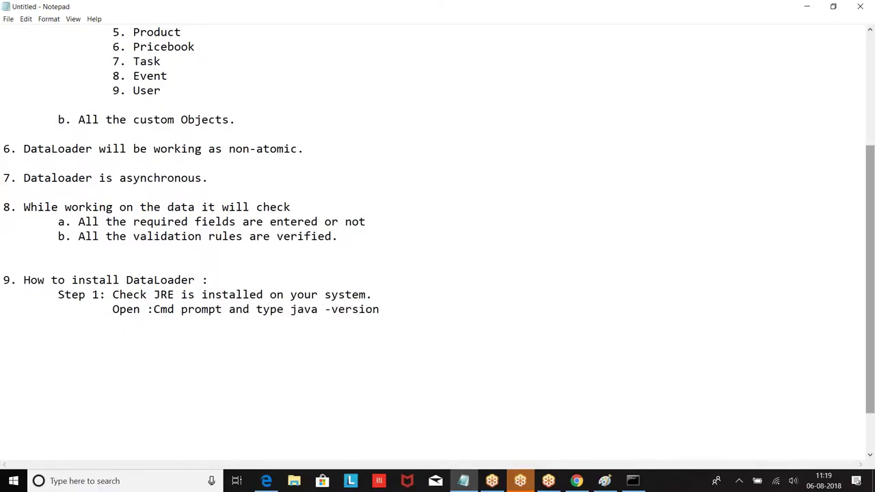
Add the indented line 'Step 2: If JRE is not available on your system,' and indent the next line.
key("Return")
key("Return")
key("Tab")
type("Step 2")
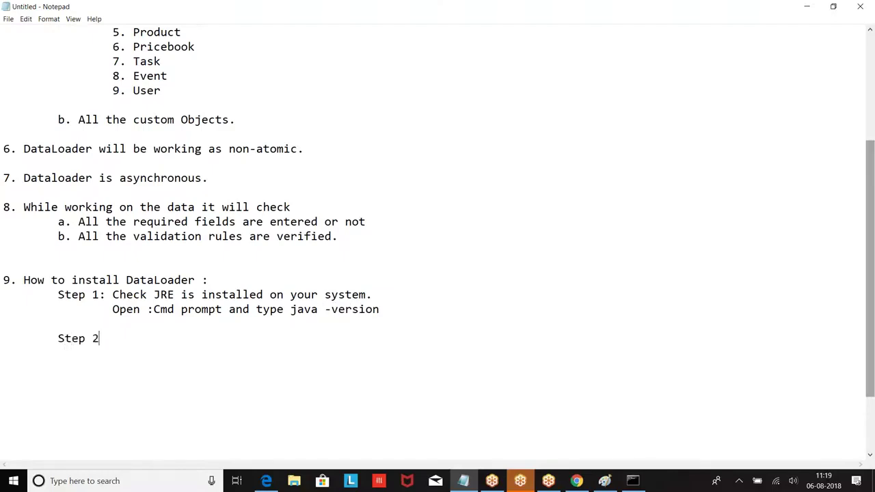
type(": If JRE is not available n")
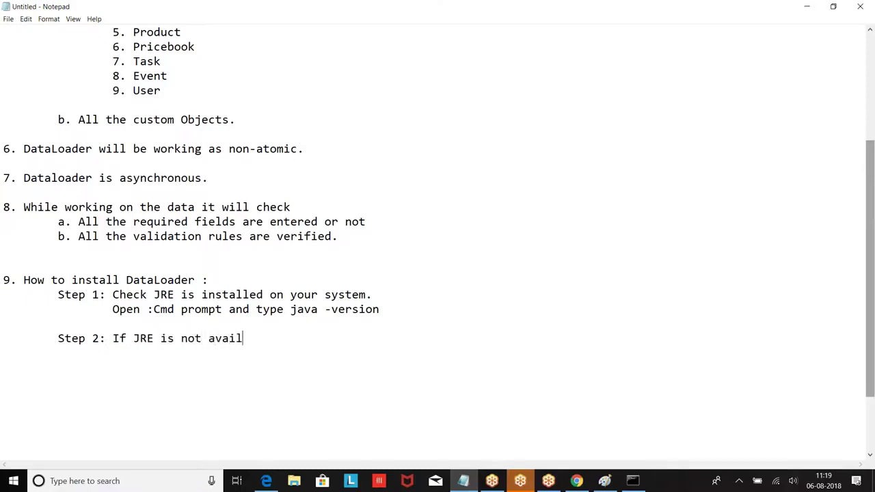
key("BackSpace")
type("on your system,")
key("Return")
key("Tab")
key("Tab")
left_click(576, 481)
Open oracle.com in a new Chrome tab and expand its main menu to the Developers links.
left_click(248, 9)
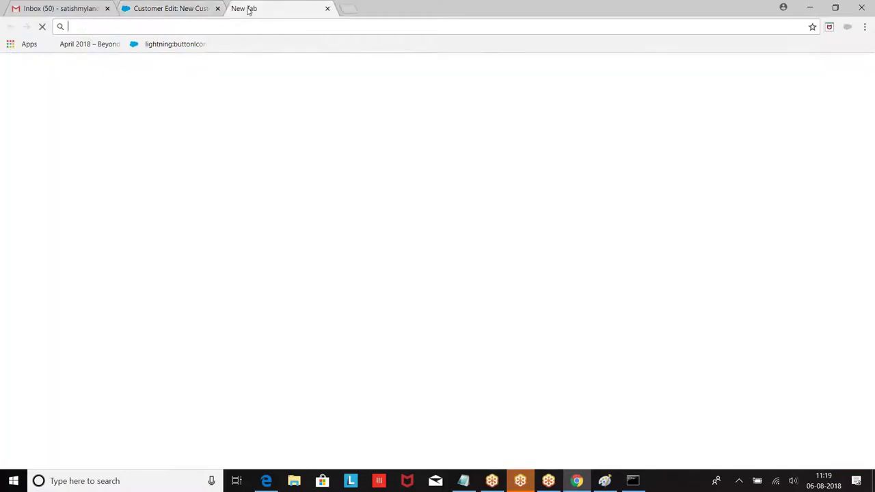
type("oracle.com")
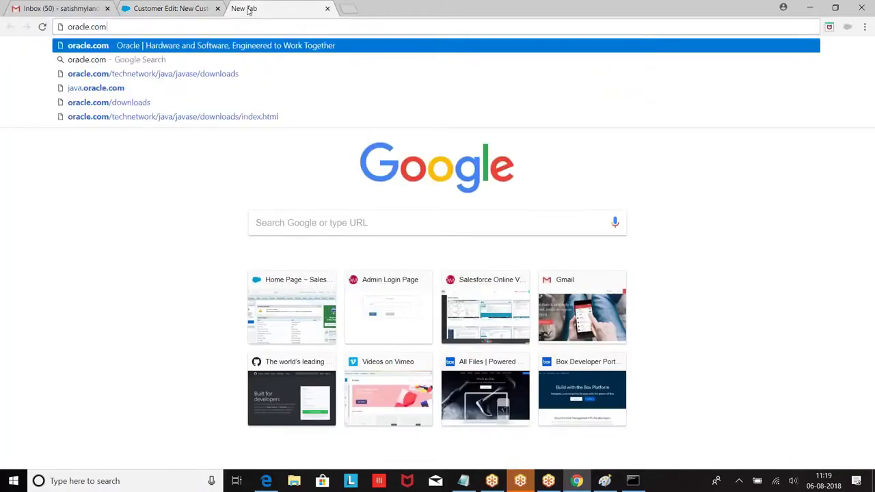
key("Return")
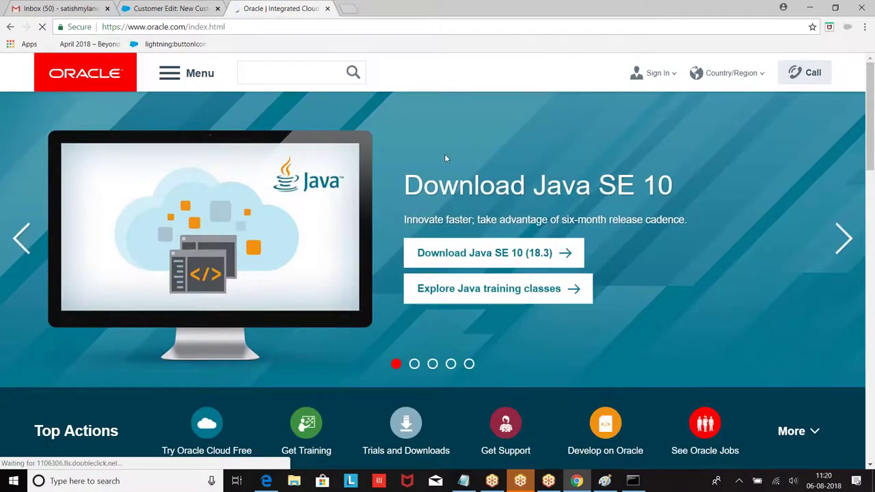
scroll(444, 154, "down", 1)
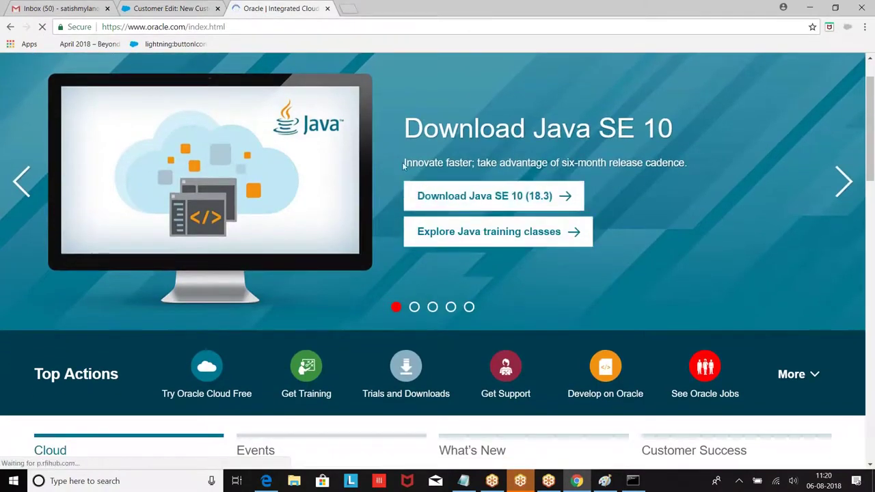
scroll(382, 198, "up", 1)
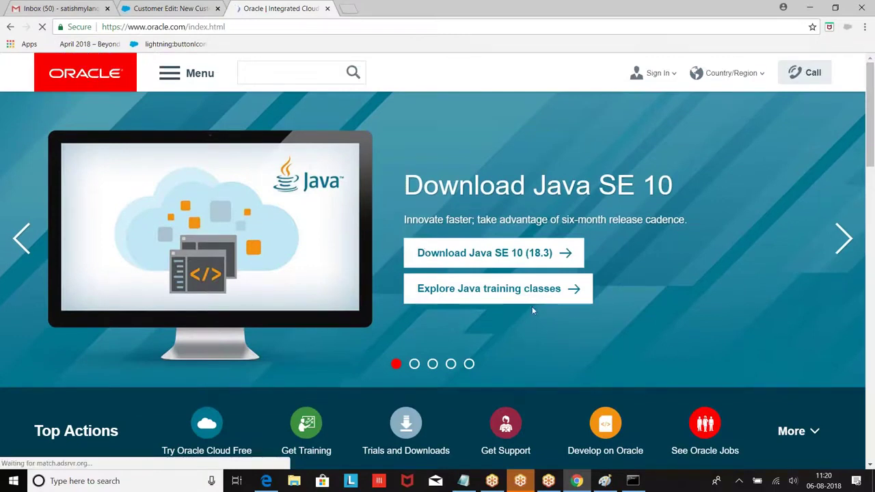
scroll(339, 226, "down", 1)
scroll(339, 226, "up", 1)
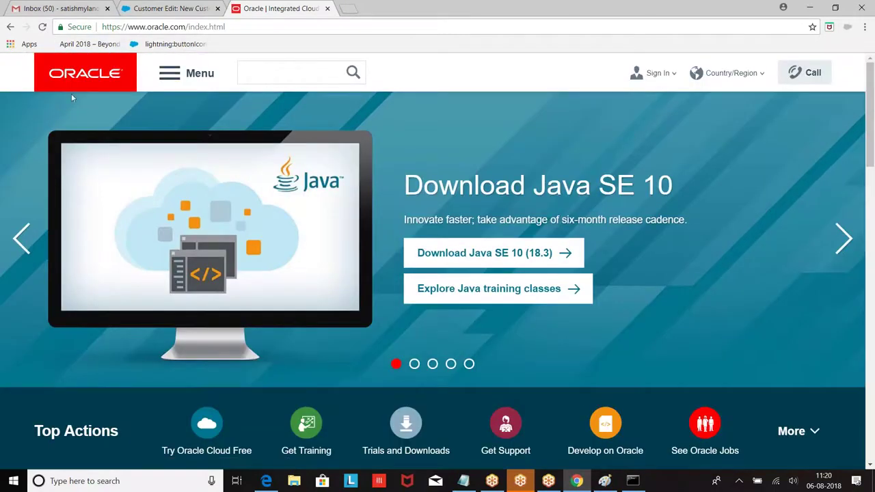
left_click(172, 73)
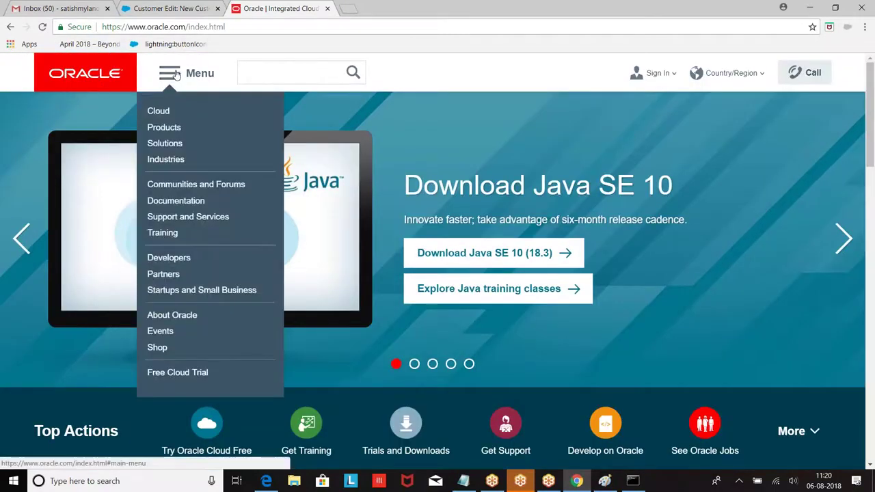
mouse_move(167, 216)
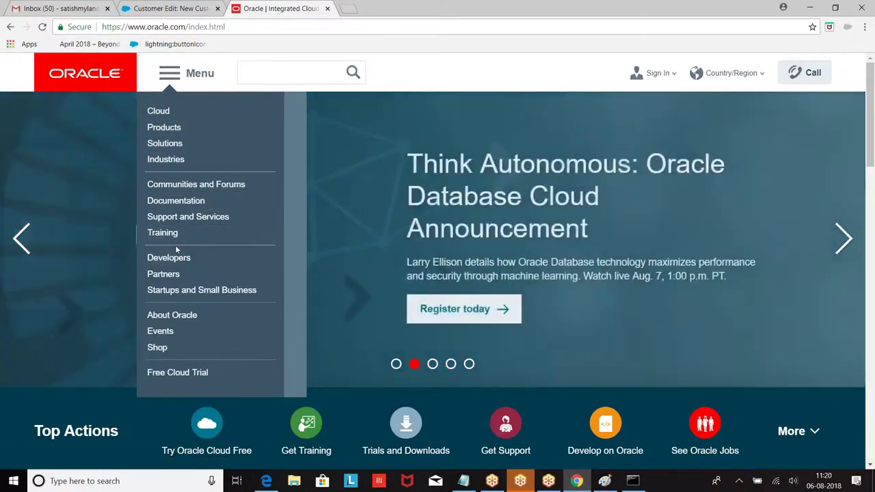
mouse_move(180, 261)
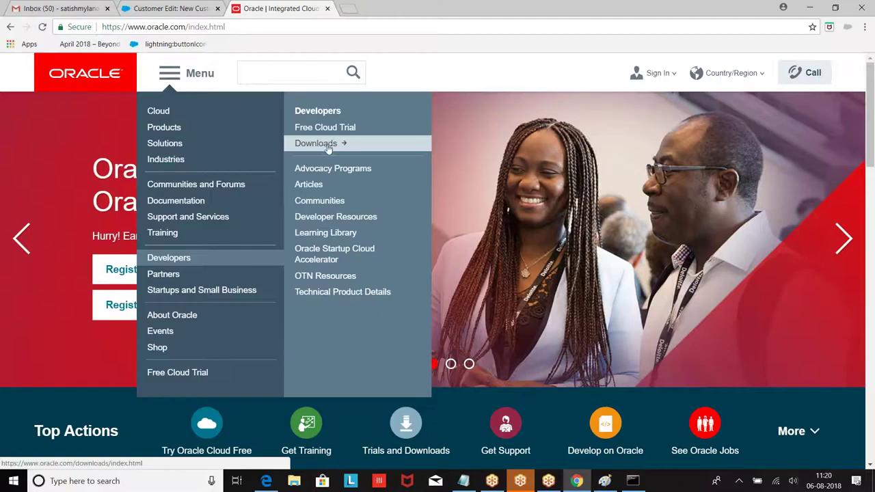
From Oracle's downloads list, choose Java (JRE) for Consumers to reach the Version 8 Update 181 page.
left_click(327, 146)
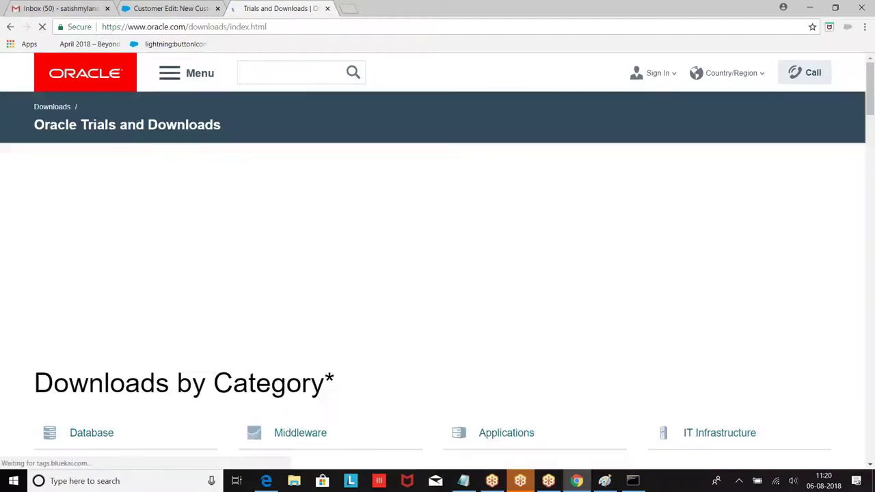
scroll(326, 178, "down", 3)
scroll(327, 181, "down", 1)
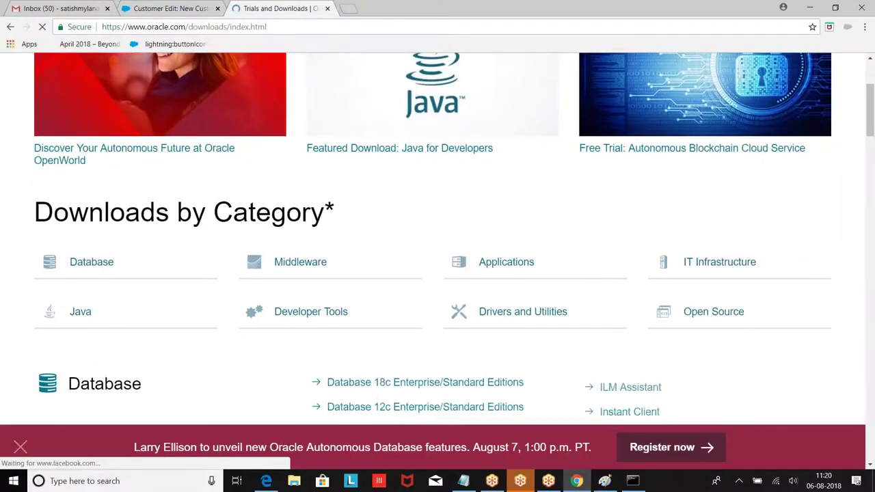
scroll(312, 180, "down", 1)
left_click(343, 221)
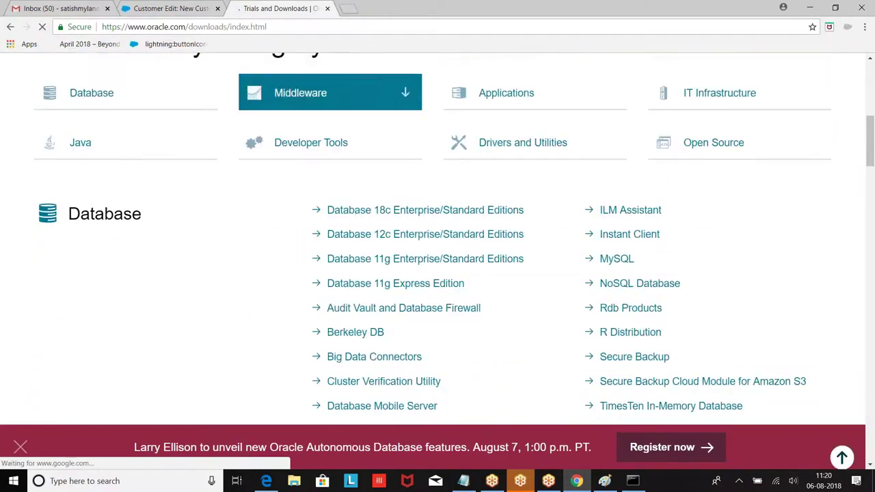
scroll(389, 212, "down", 5)
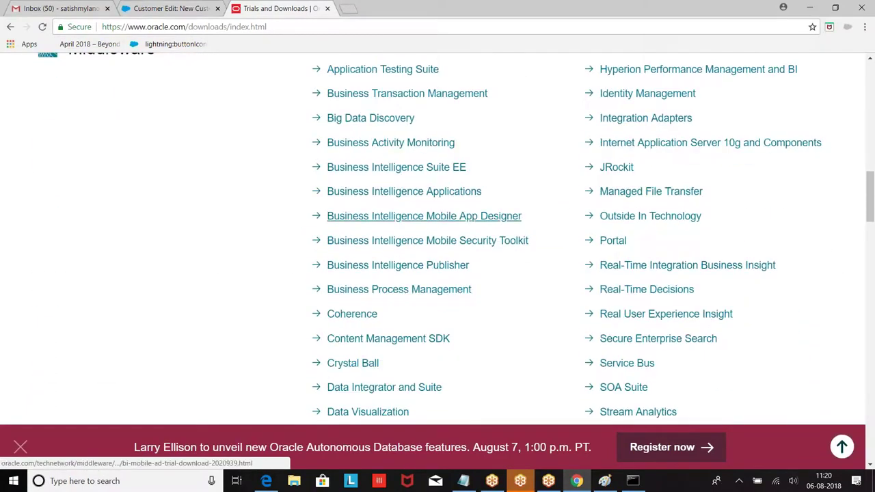
scroll(360, 198, "down", 10)
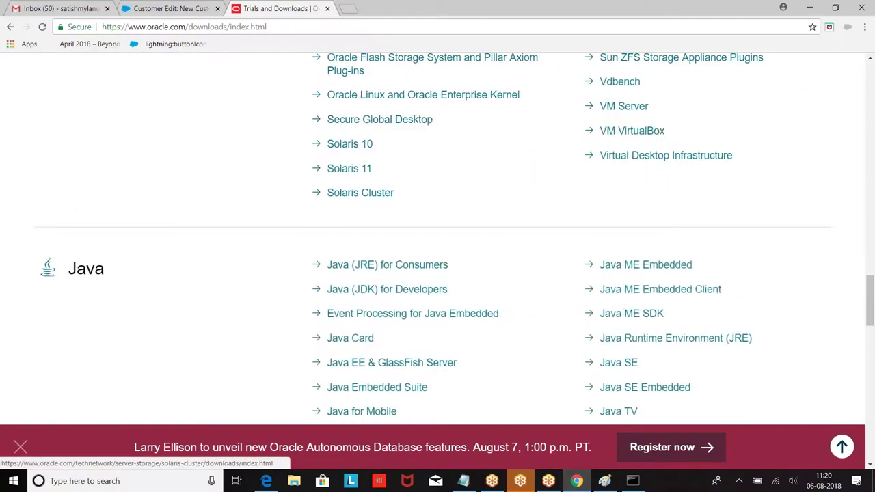
scroll(360, 193, "down", 2)
scroll(422, 138, "down", 1)
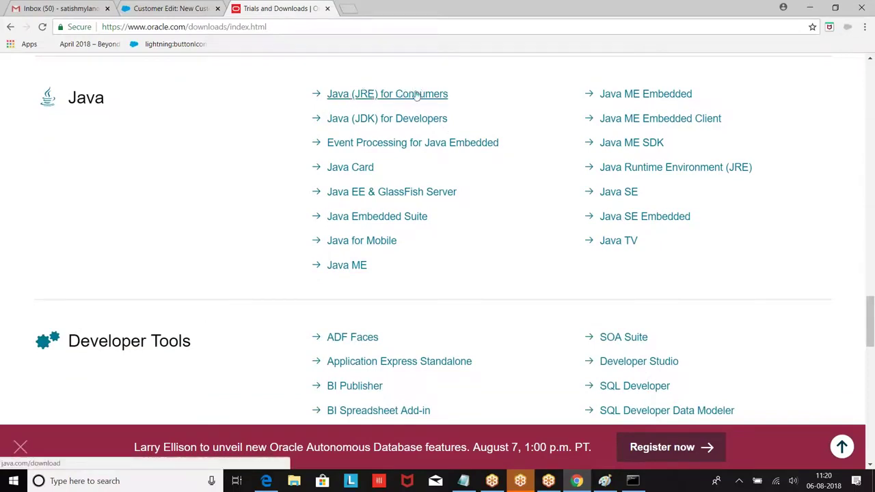
left_click(362, 96)
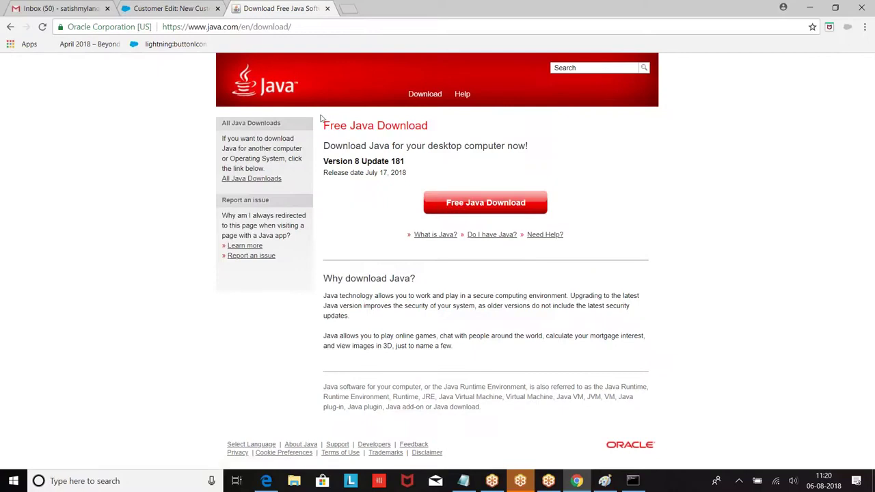
Go to the Free Java Download page and scroll through the Java SE licence.
left_click(467, 203)
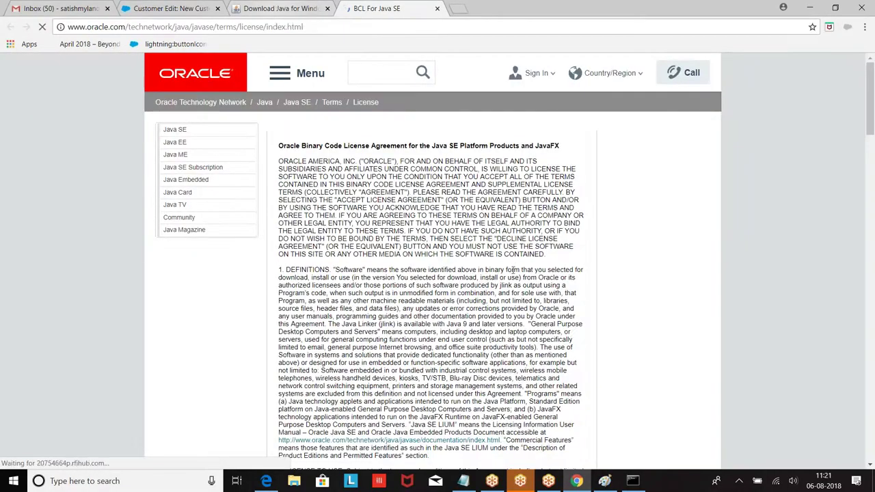
scroll(476, 347, "down", 15)
scroll(447, 452, "down", 15)
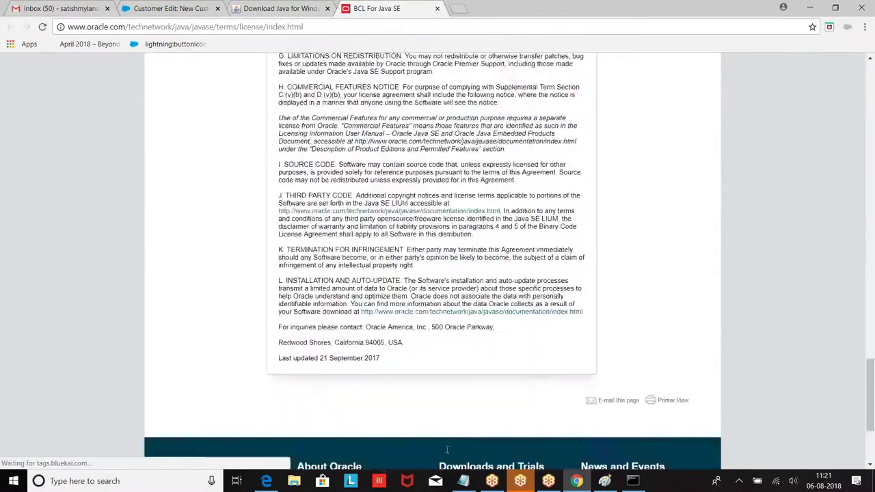
scroll(447, 452, "up", 12)
scroll(431, 259, "up", 15)
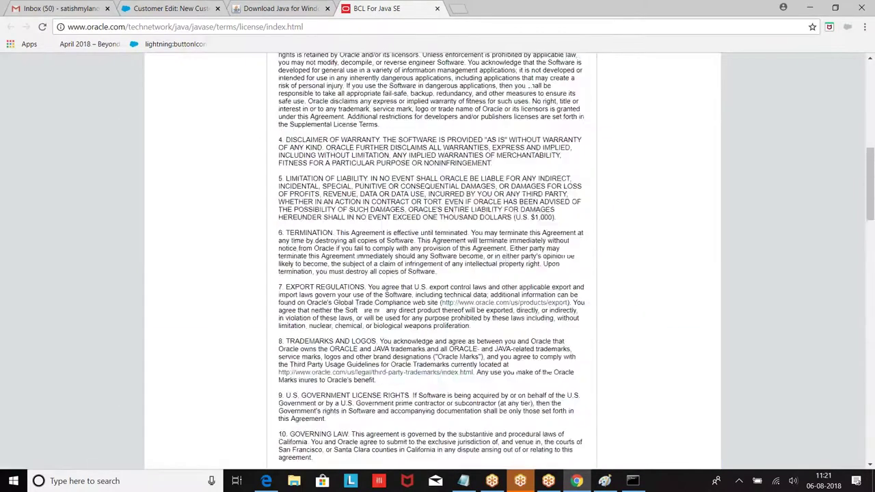
Back on Download Java for Windows, agree and download JavaSetup8u181.exe.
left_click(283, 9)
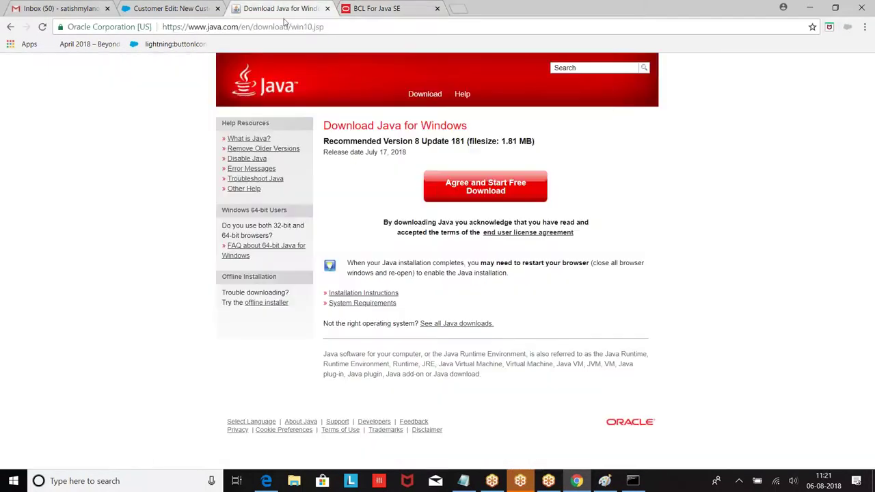
left_click(502, 192)
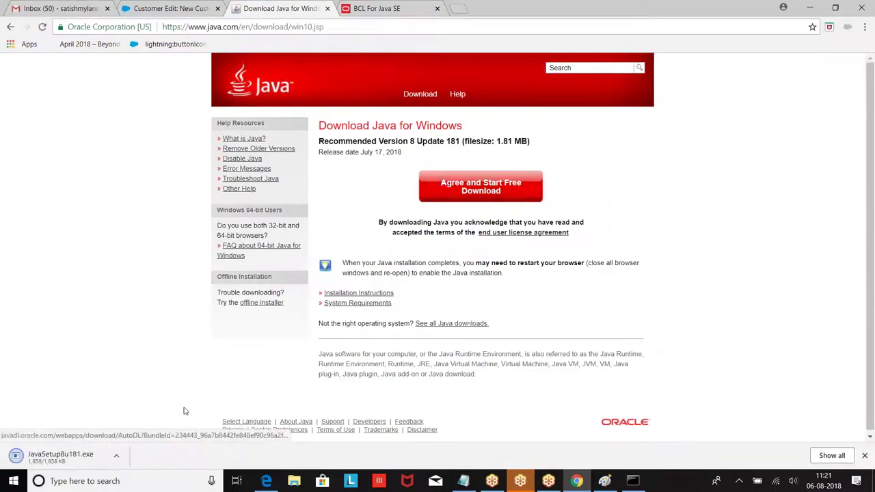
left_click(118, 457)
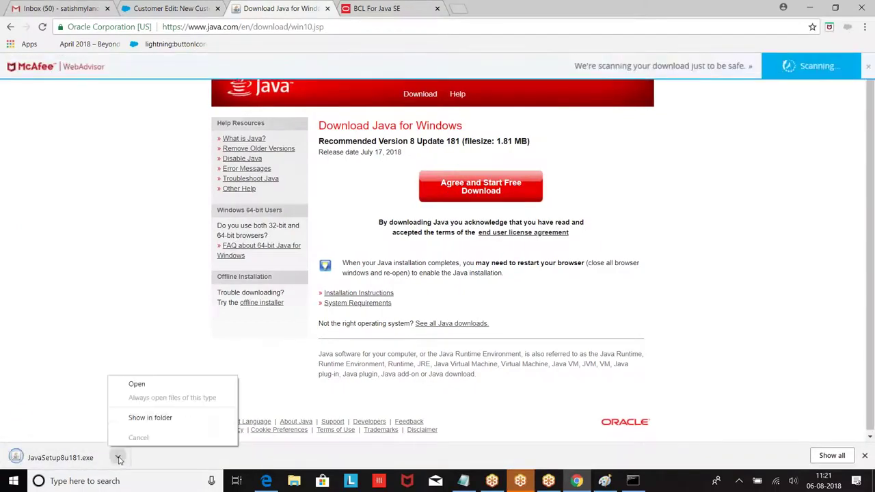
Show JavaSetup8u181.exe in its folder, close Explorer, and step back and forward through the pages.
left_click(152, 420)
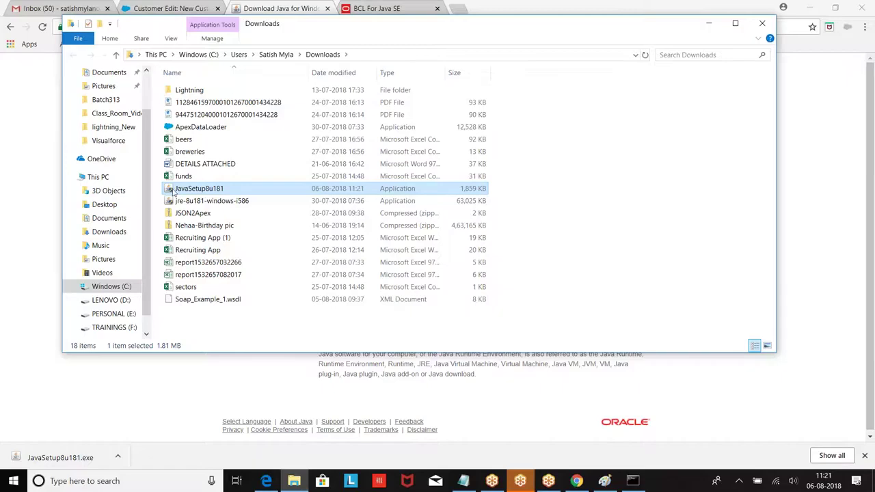
left_click(762, 23)
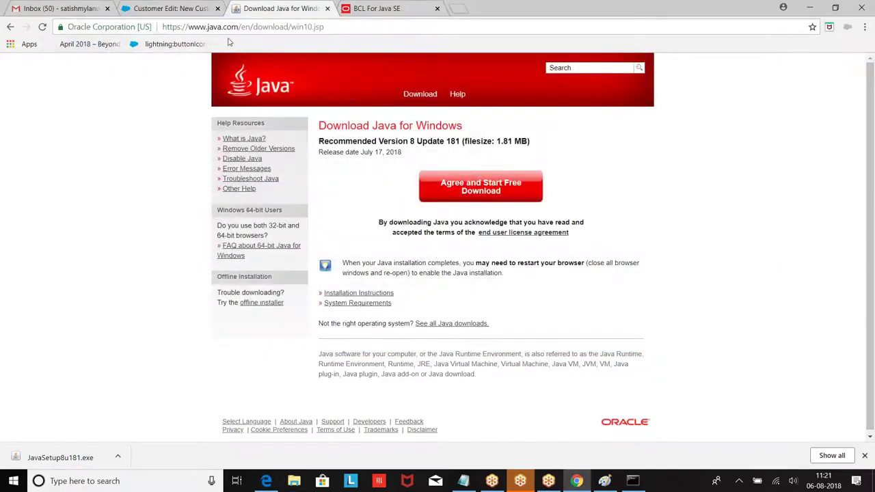
left_click(10, 28)
left_click(10, 27)
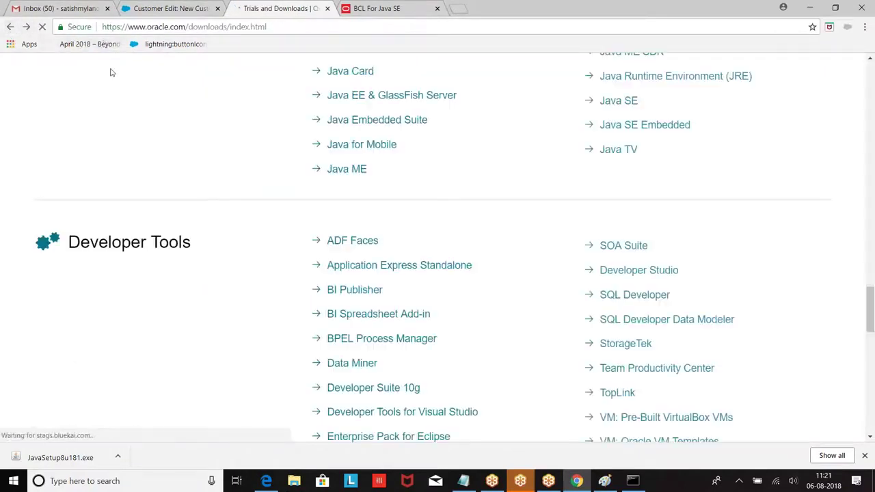
left_click(26, 27)
left_click(26, 27)
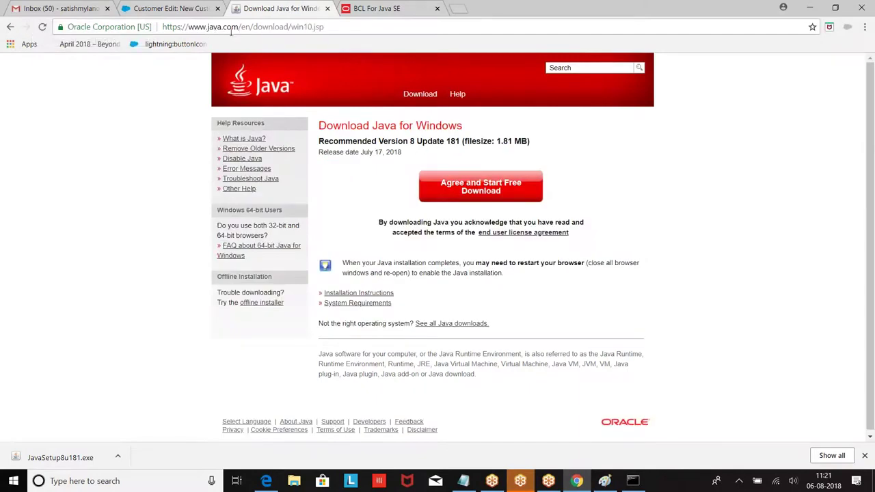
Trim the address to java.com/en/, load the home page, and return to the Notepad notes.
left_click_drag(241, 26, 412, 26)
key("BackSpace")
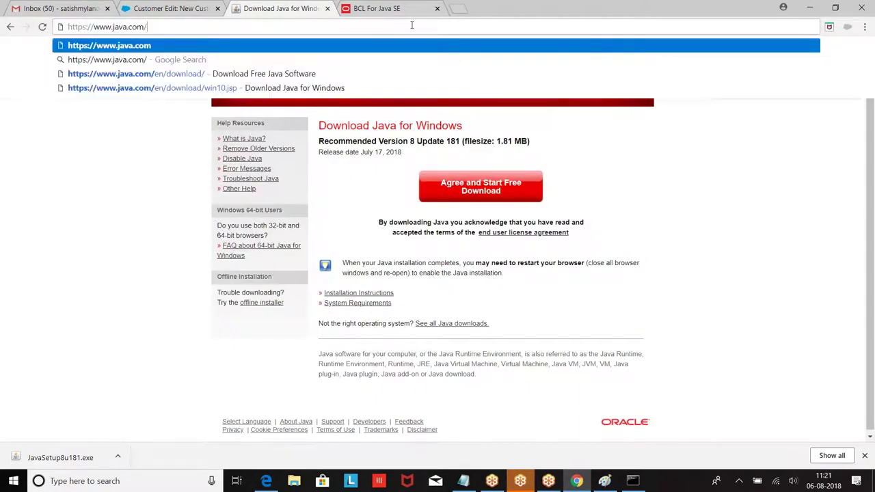
key("Return")
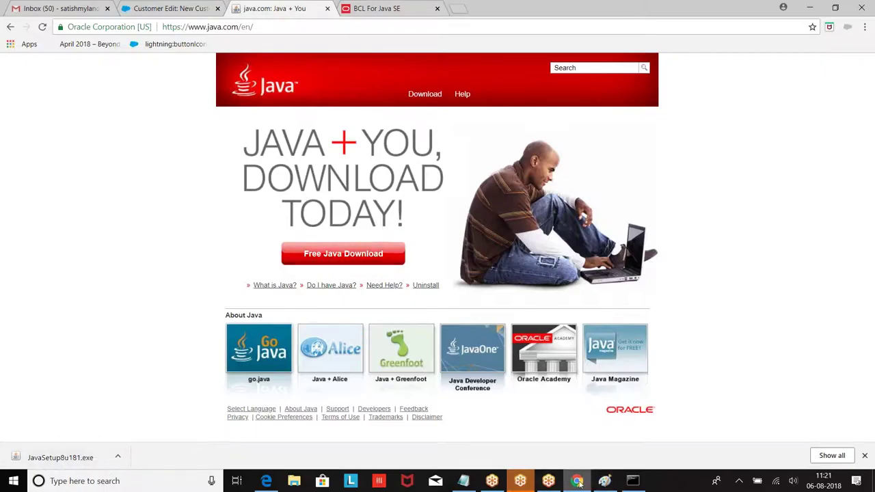
left_click(464, 480)
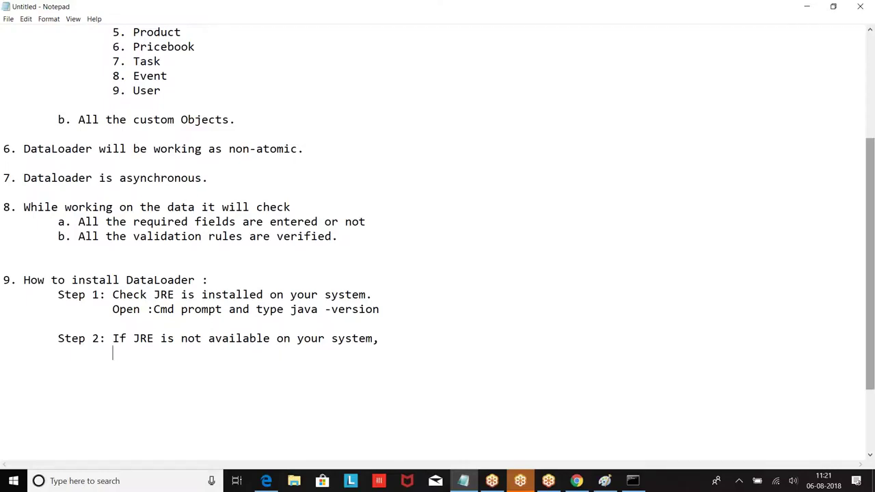
type("tep")
key("BackSpace")
key("BackSpace")
key("BackSpace")
key("BackSpace")
type("1. Open : Www")
key("BackSpace")
key("BackSpace")
key("BackSpace")
type("www.oracle.com")
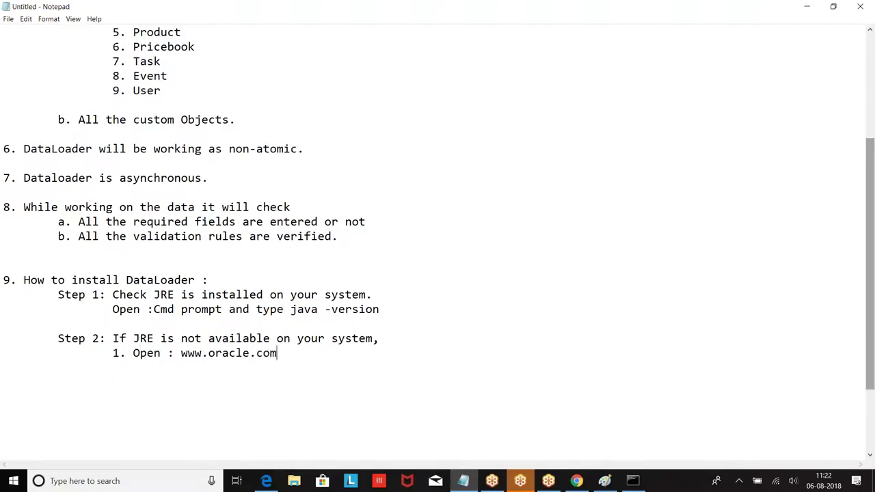
key("Return")
key("Tab")
Add sub-step '2. Developers--Downloads--- JRE' on an indented line.
type("2. Download the")
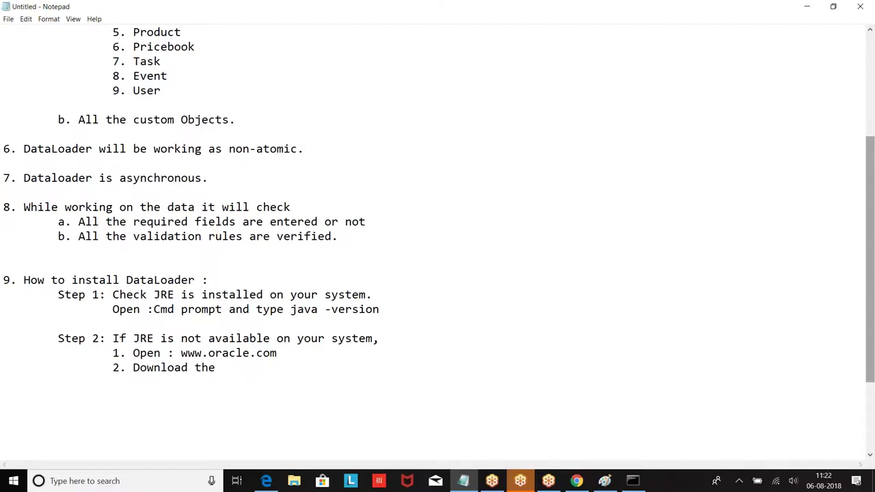
key("BackSpace")
key("BackSpace")
key("BackSpace")
key("BackSpace")
key("BackSpace")
key("BackSpace")
key("BackSpace")
key("BackSpace")
key("BackSpace")
key("BackSpace")
type("Developers")
type("--Jav")
key("BackSpace")
key("BackSpace")
key("BackSpace")
type("S")
key("BackSpace")
type("Downlaods---")
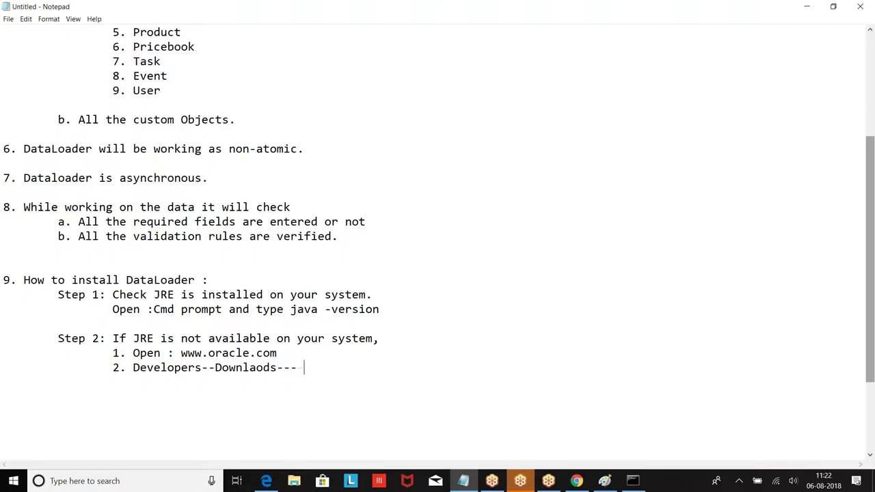
type(" Jav")
type("R")
type("E")
key("Return")
key("Tab")
Add sub-steps '3. .exe file' and '4. Click on .exe file next-->next-->Finish'.
type("3. .exe file")
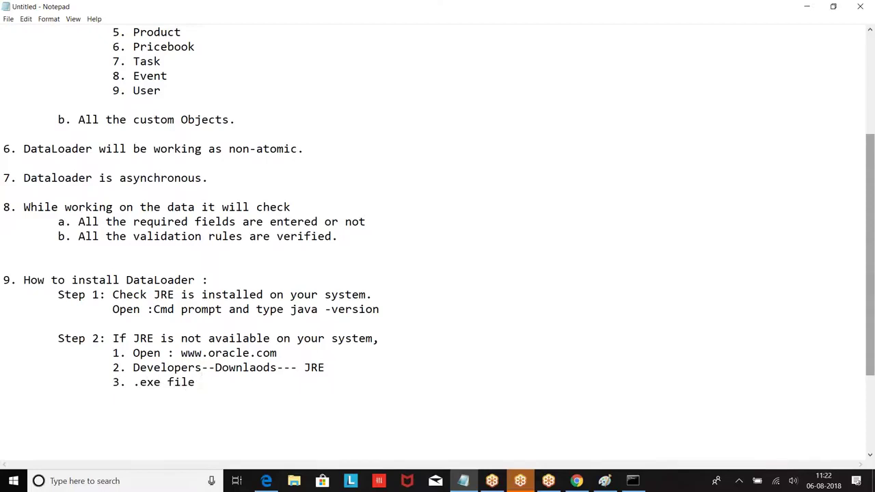
key("Return")
key("Tab")
type("4. Click on .exe file ")
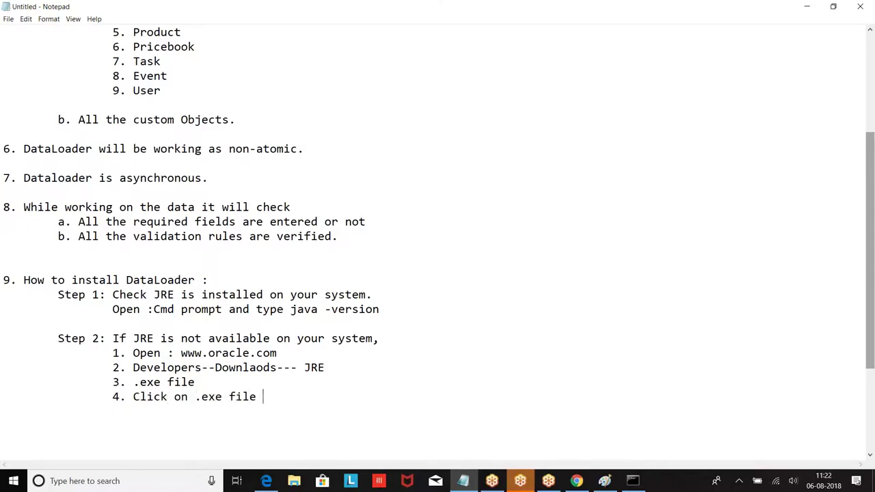
type("next-->next-->Finish")
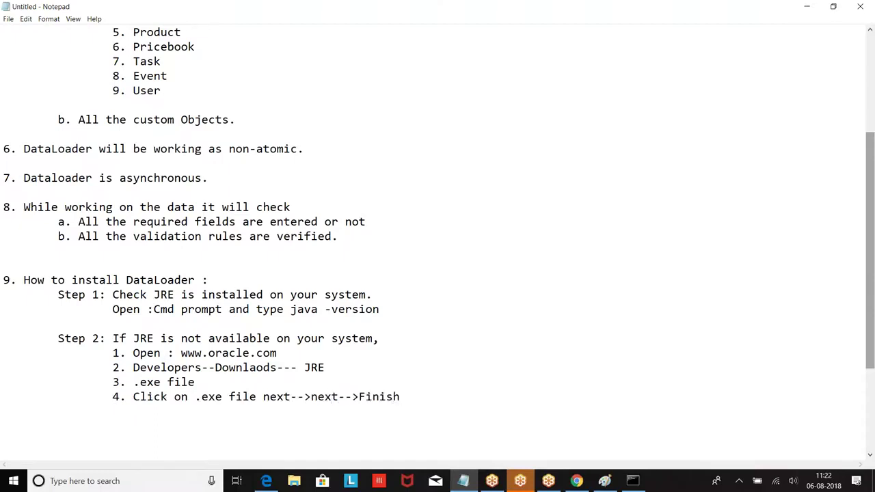
scroll(138, 381, "down", 3)
scroll(8, 396, "up", 3)
scroll(233, 357, "down", 1)
Add the heading 'Step 3: Set the environmental variables' on a new indented line.
key("Return")
key("Return")
key("Tab")
type("Step ")
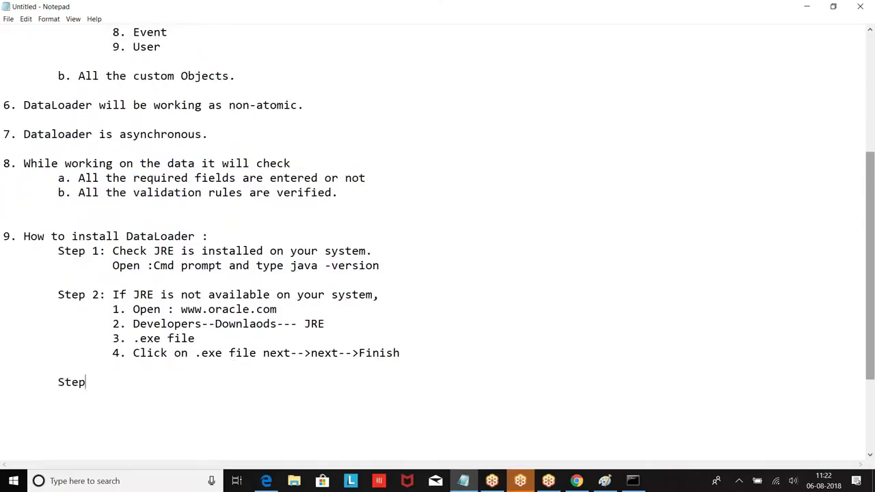
type("3: Set the environmental var")
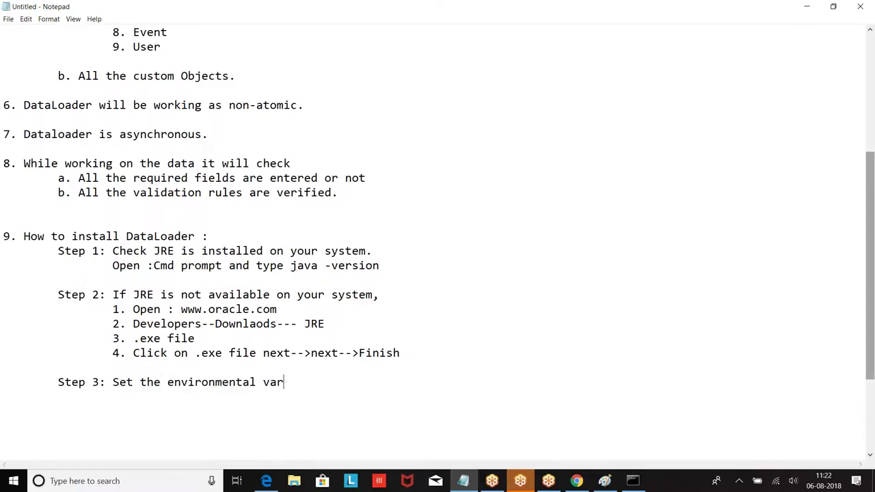
type("iables :")
key("Return")
scroll(456, 301, "down", 3)
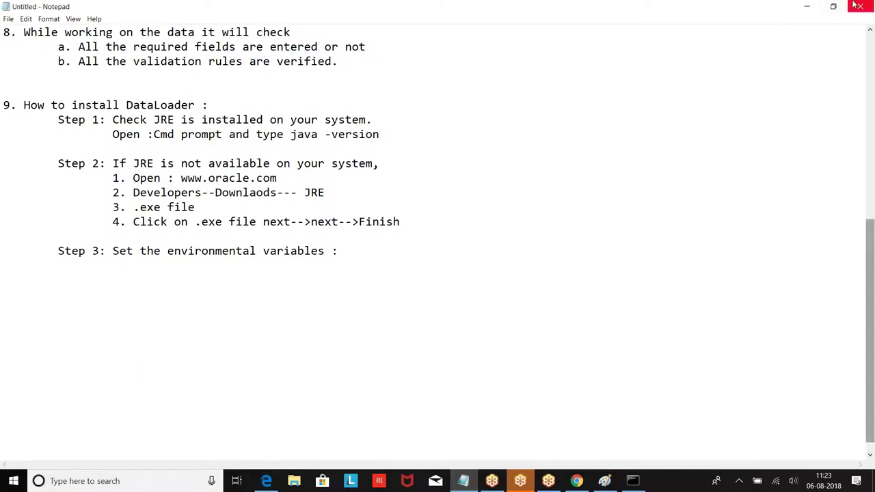
Close the BCL For Java SE and java.com tabs and minimize Notepad, Chrome, Paint and Edge.
left_click(807, 6)
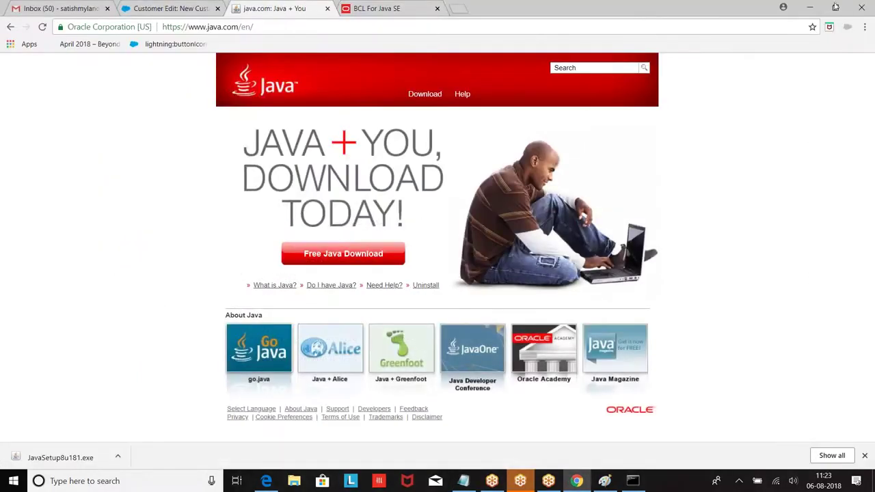
left_click(437, 8)
left_click(327, 8)
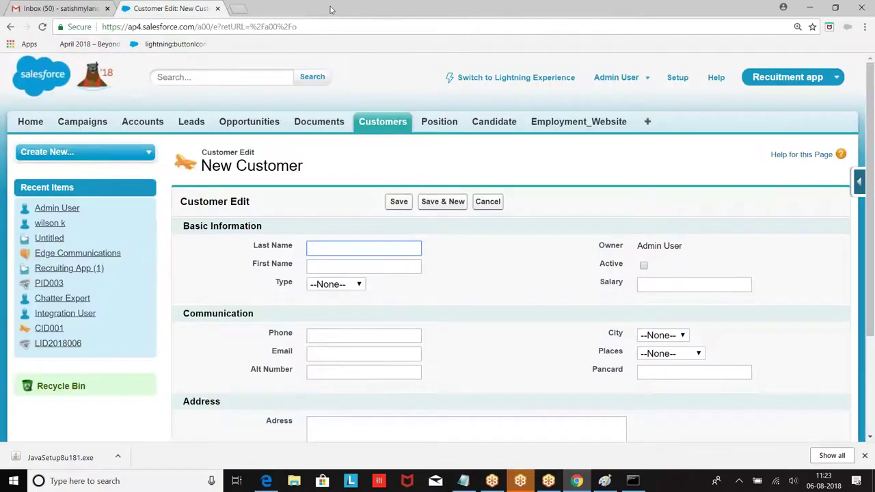
left_click(809, 7)
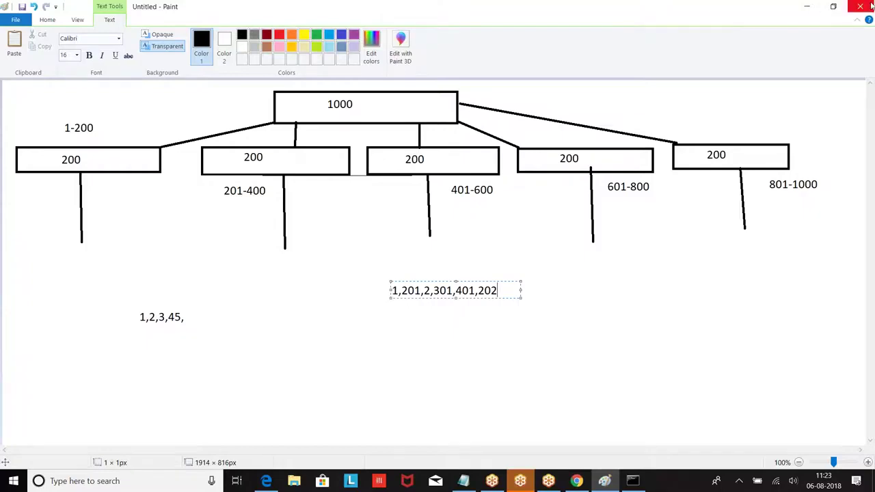
left_click(806, 6)
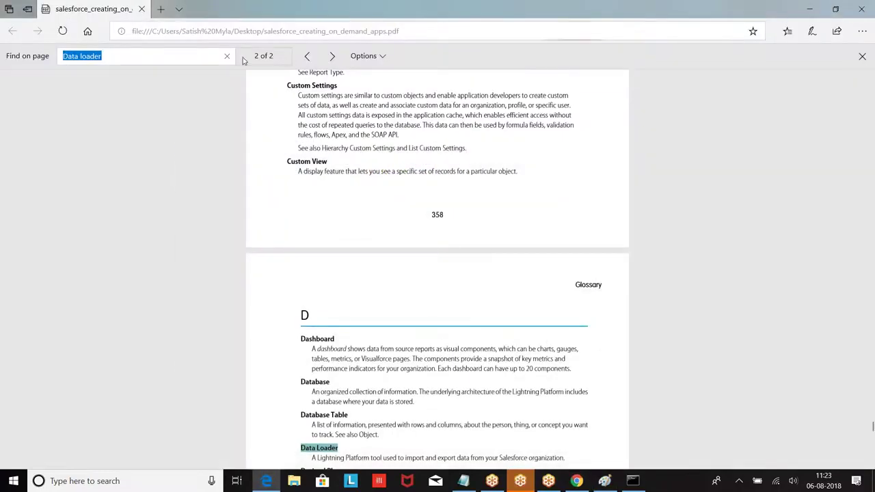
left_click(809, 9)
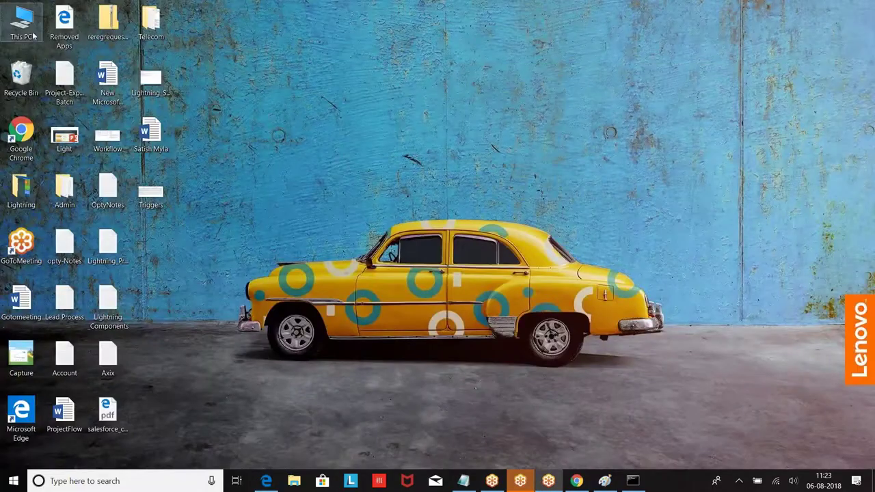
Open the jre1.8.0_181 bin folder under Program Files (x86)\Java and select its path.
double_click(21, 31)
double_click(244, 179)
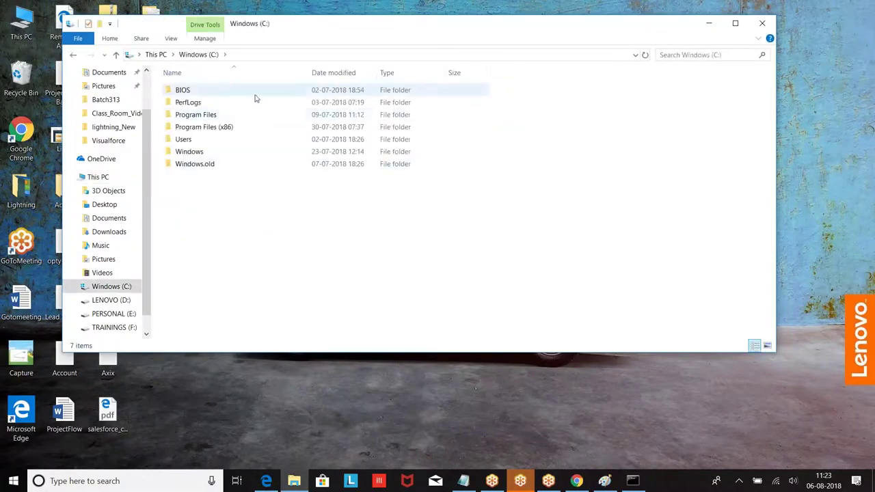
double_click(201, 129)
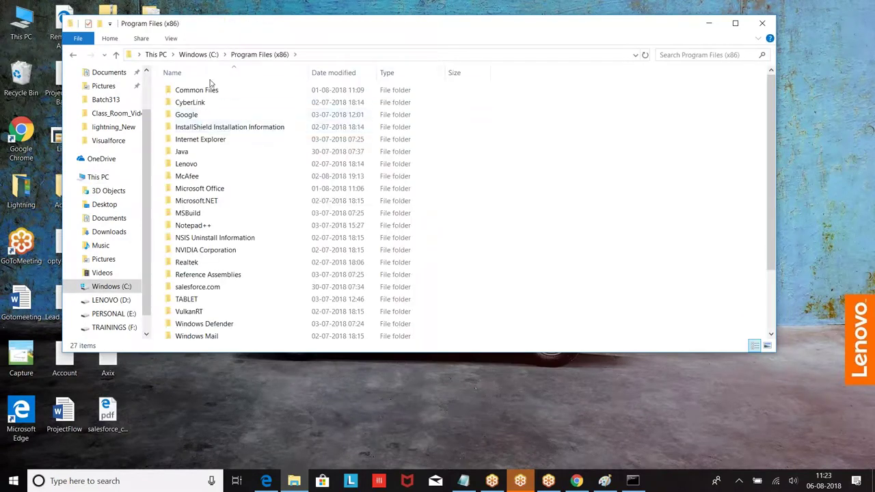
double_click(185, 153)
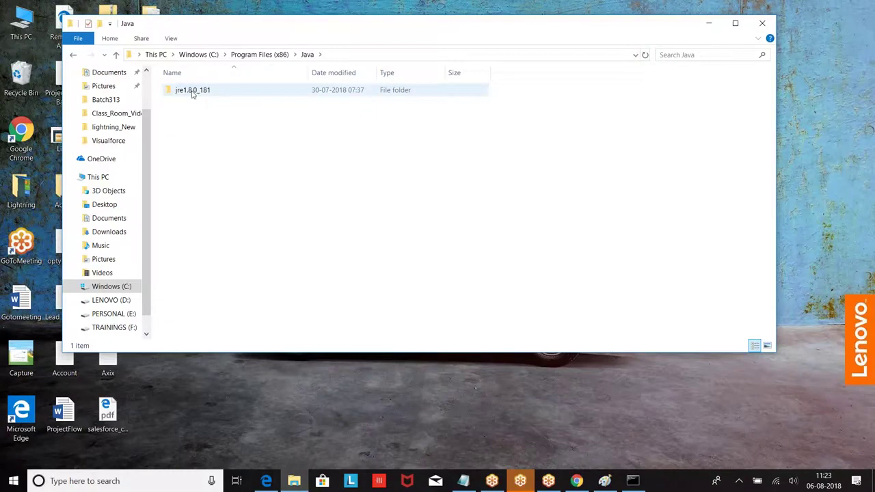
left_click(199, 54)
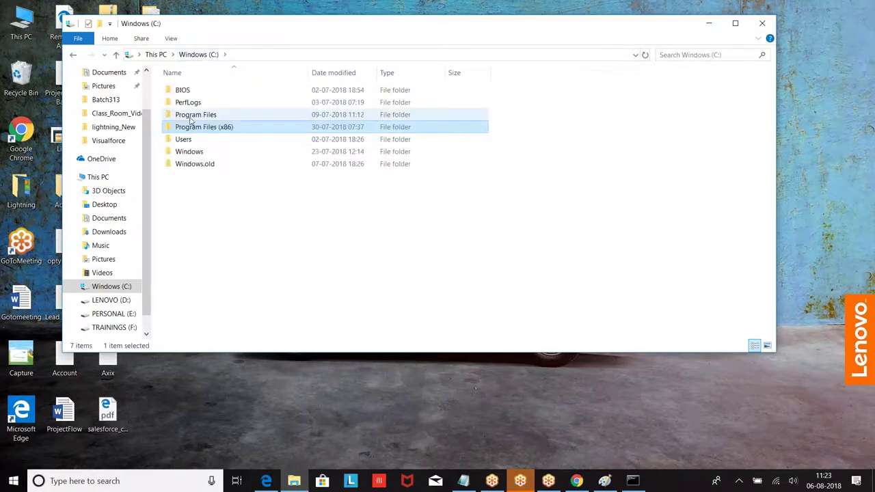
double_click(217, 128)
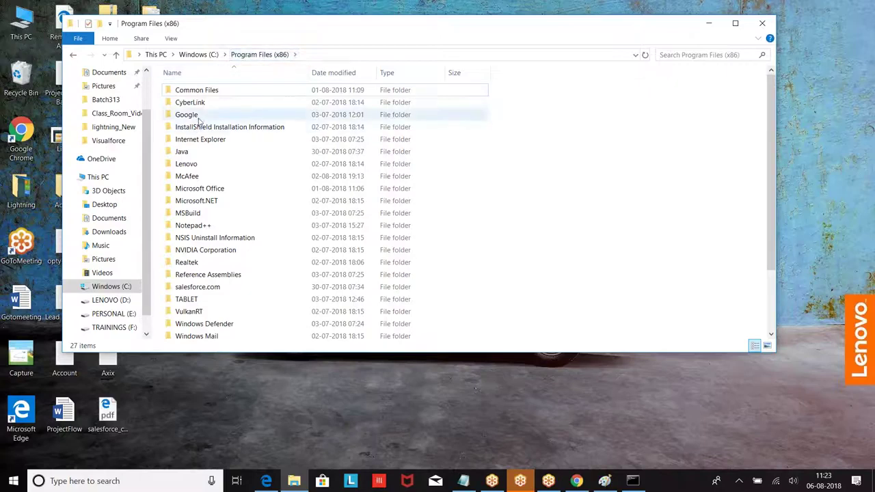
double_click(190, 152)
double_click(188, 90)
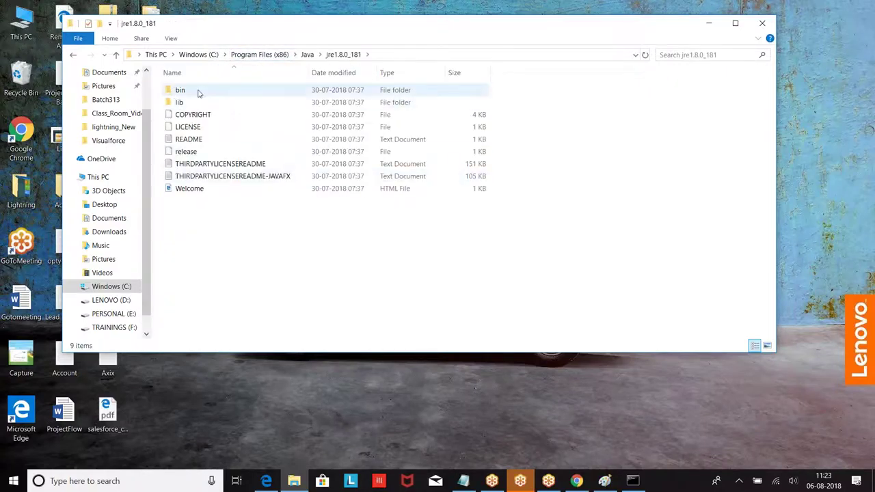
double_click(183, 93)
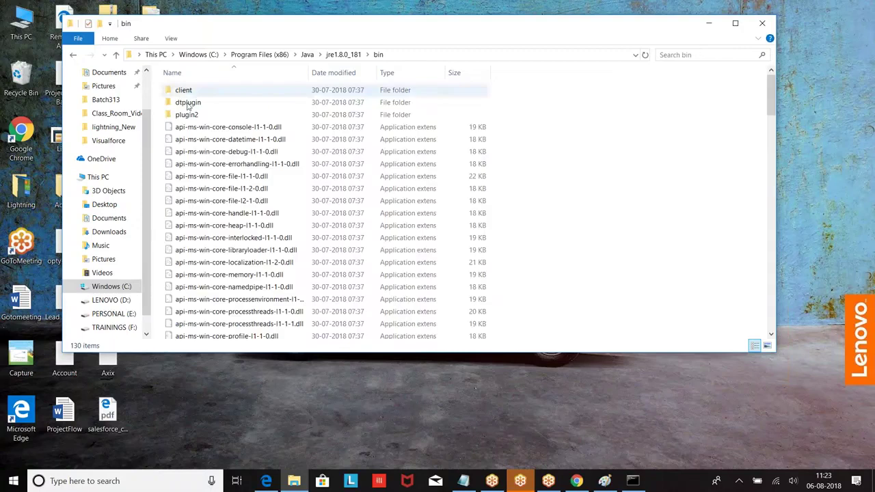
left_click(469, 55)
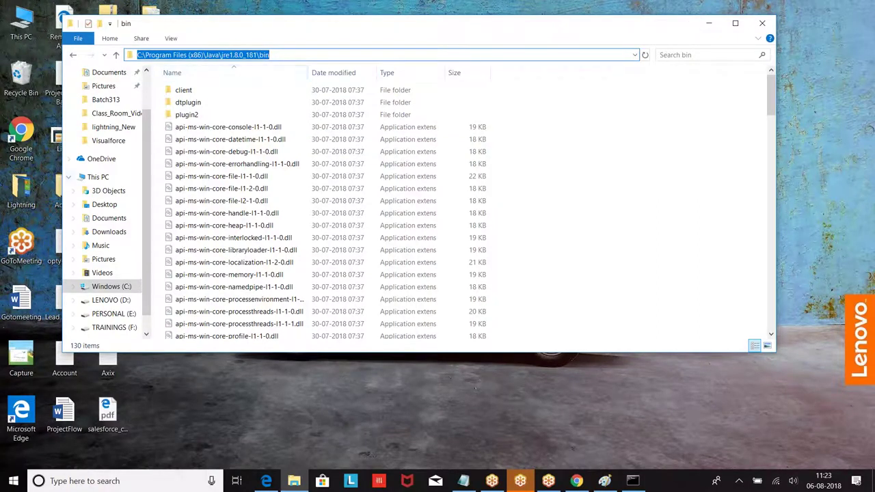
Open C:\Program Files\Java\jdk1.8.0_172\bin, select its path, and minimize Explorer.
left_click(103, 286)
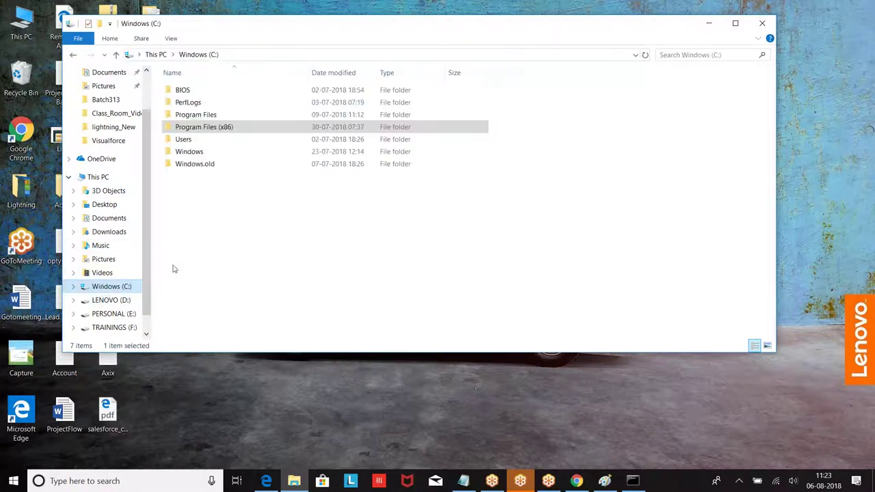
double_click(181, 114)
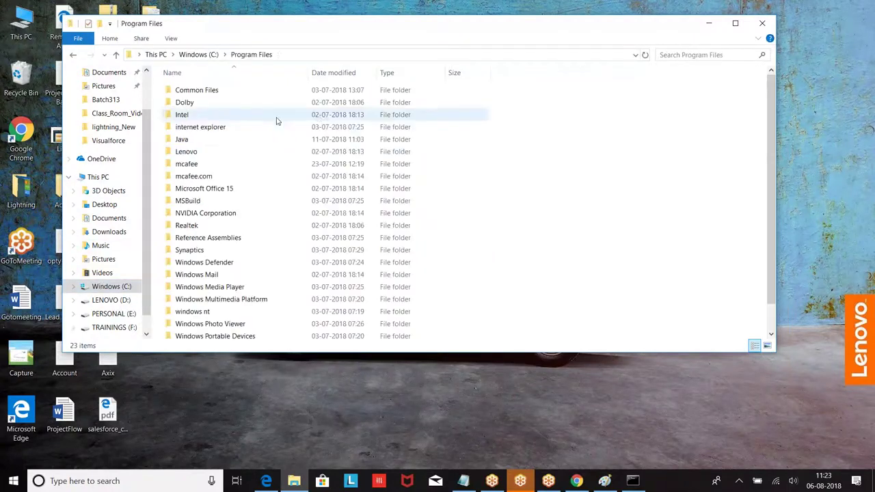
double_click(198, 139)
left_click(195, 90)
double_click(195, 91)
double_click(186, 90)
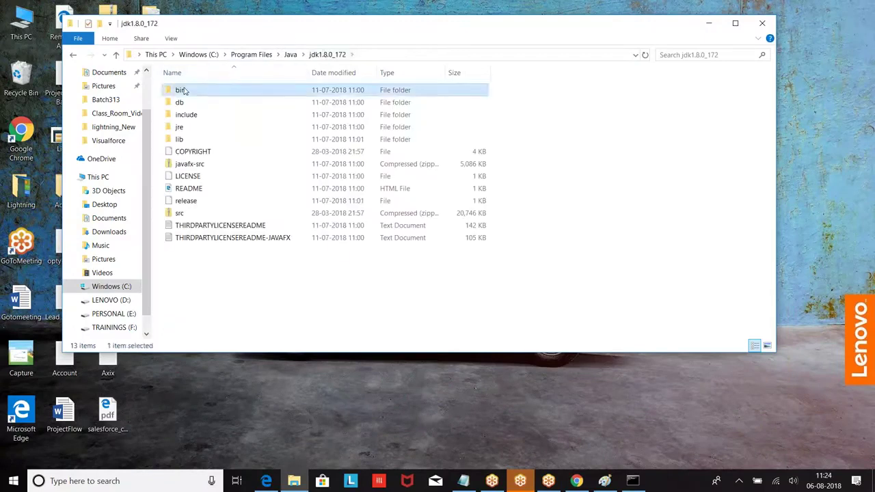
left_click(392, 55)
key("ctrl+c")
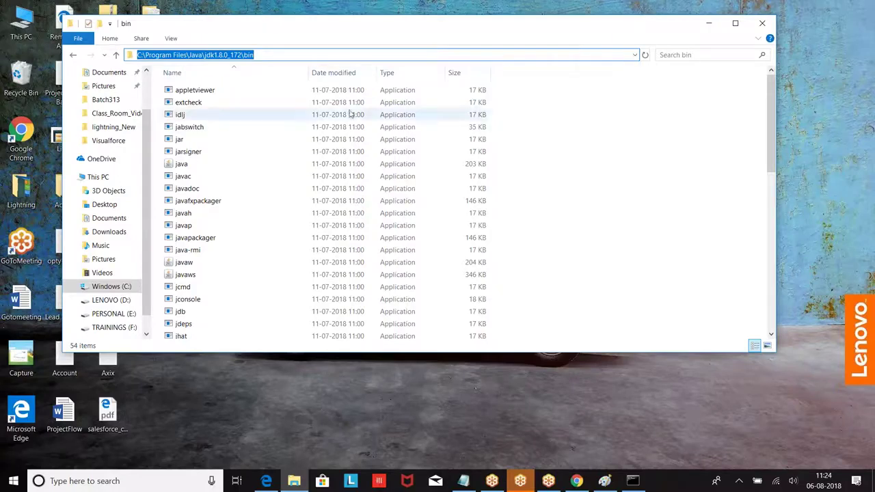
left_click(712, 25)
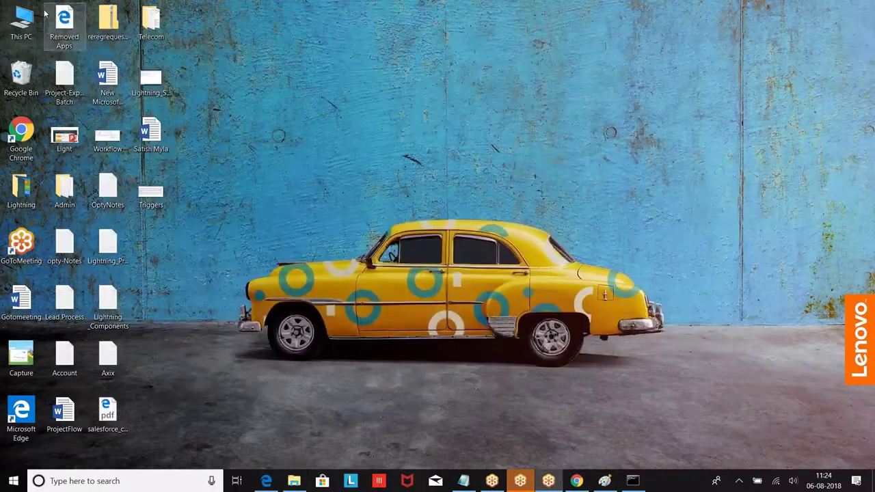
Open System Properties' Advanced tab from This PC's Properties page.
right_click(28, 22)
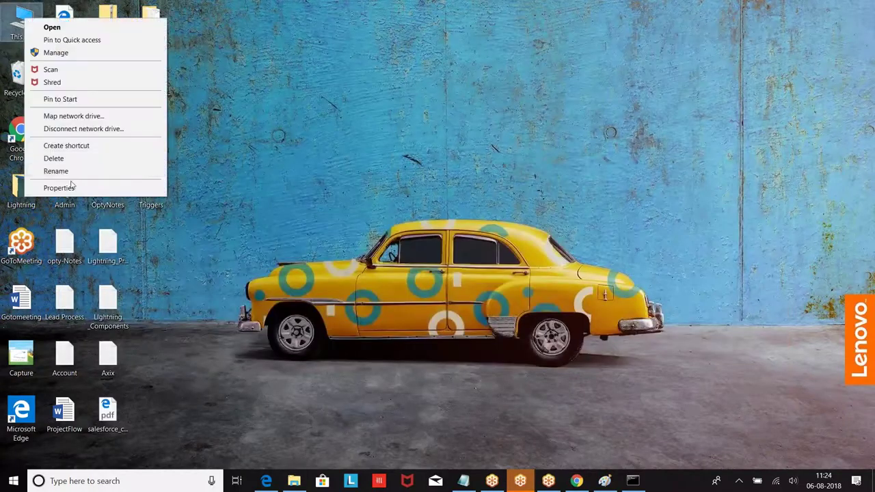
left_click(71, 187)
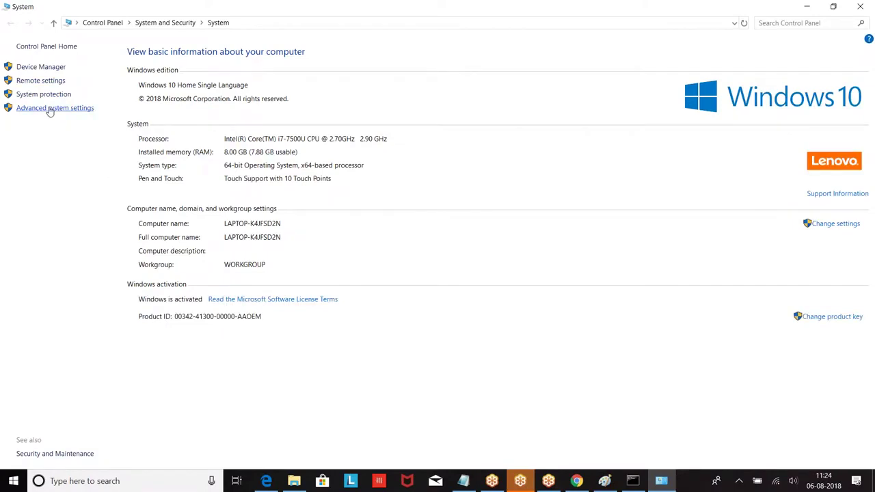
left_click(49, 109)
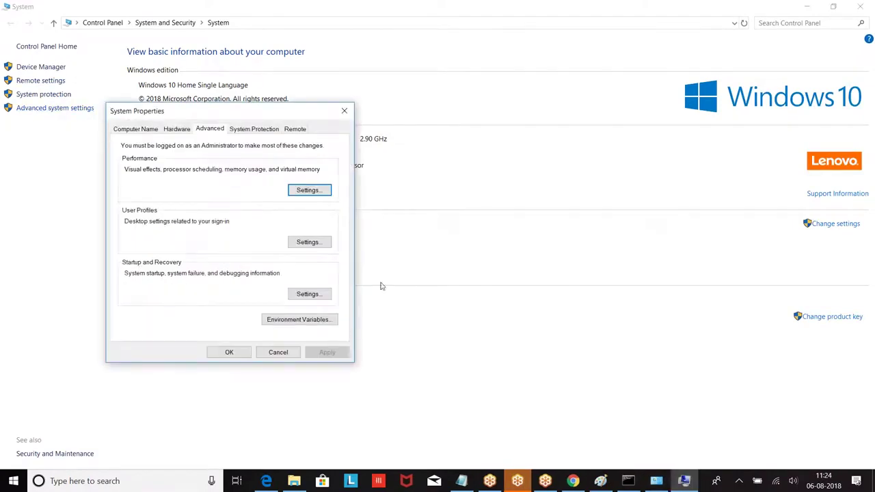
In Environment Variables, inspect the user Path entries, including jre1.8.0_181 bin, without changes.
left_click(287, 321)
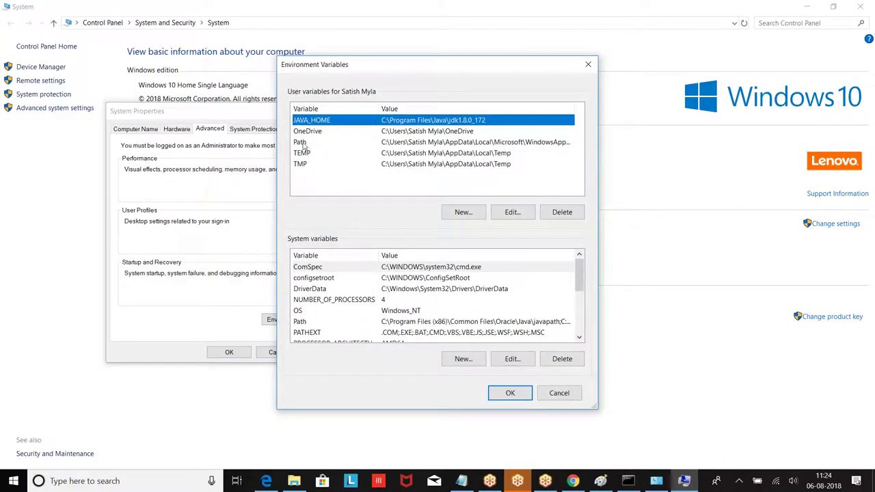
left_click(302, 145)
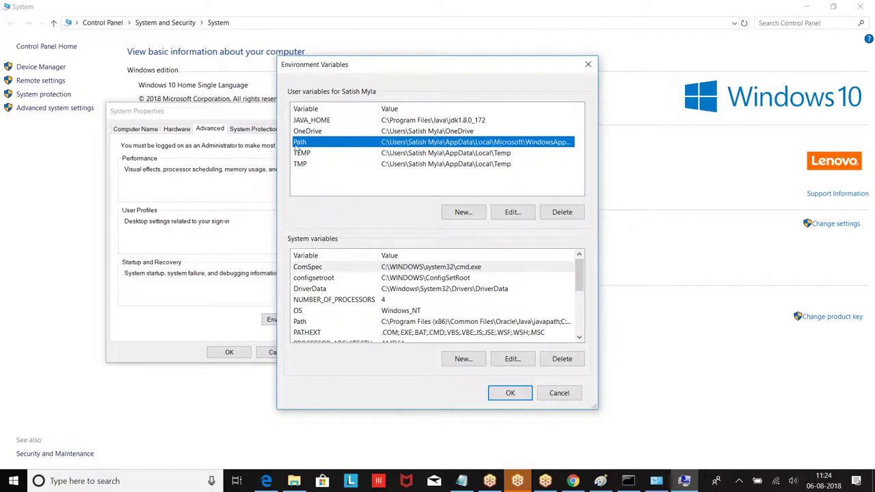
left_click(515, 213)
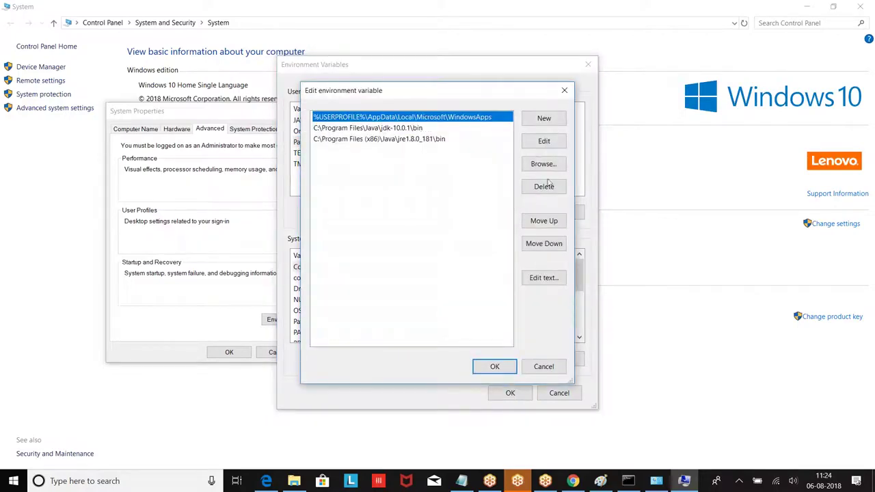
left_click(544, 142)
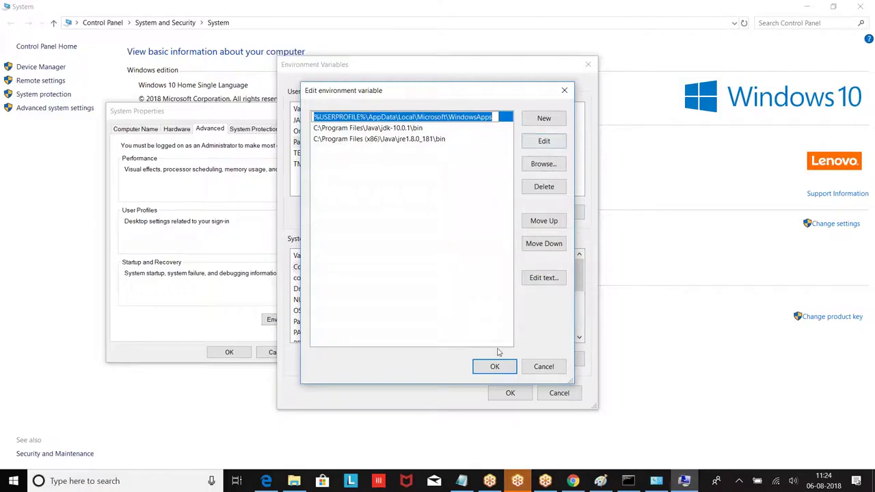
left_click(400, 141)
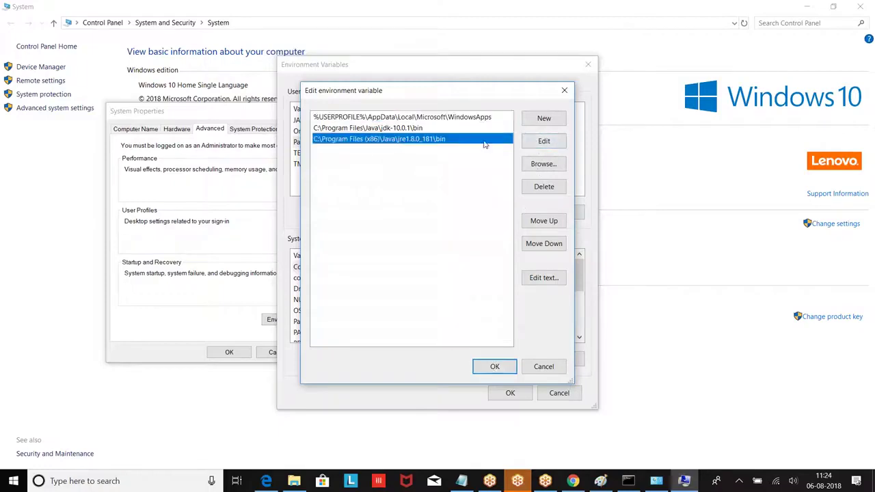
left_click(542, 143)
left_click(494, 366)
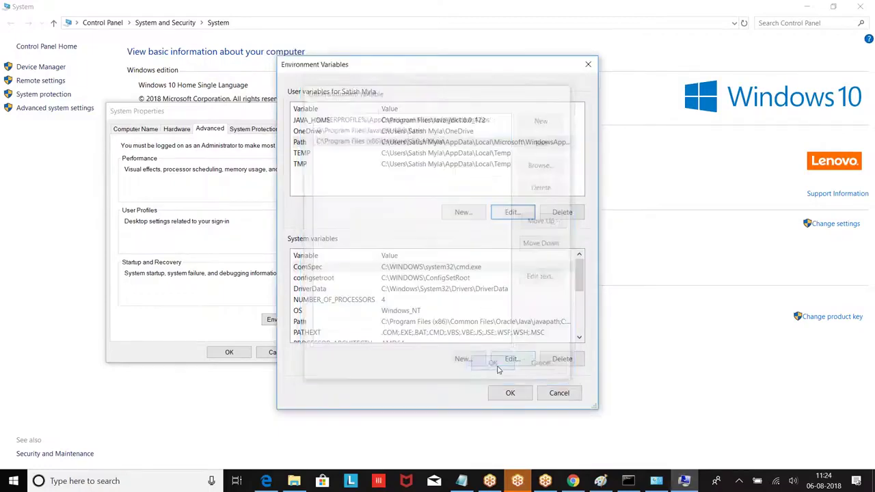
Reopen user Path as one-line text, check its end, and close unchanged.
left_click(453, 145)
left_click(512, 213)
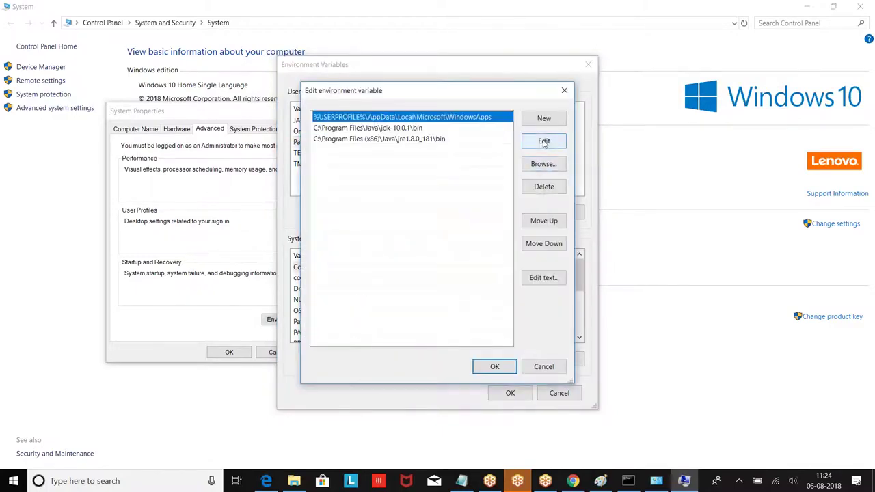
left_click(544, 278)
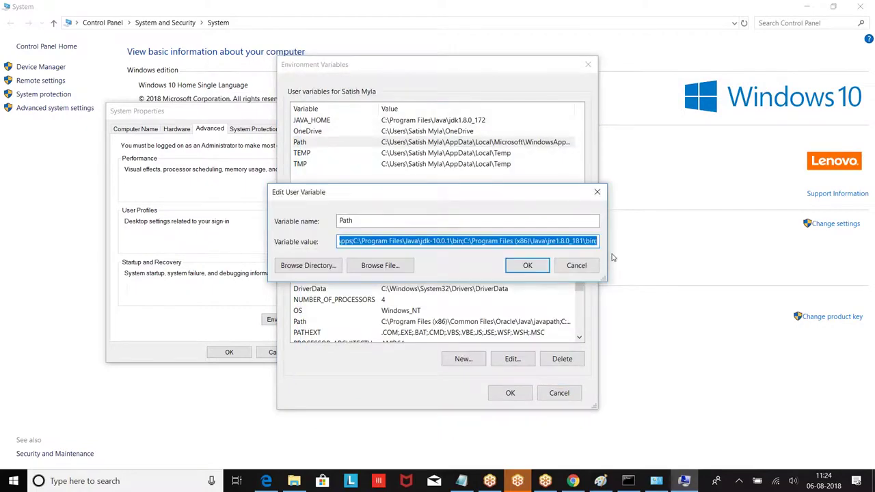
left_click(595, 240)
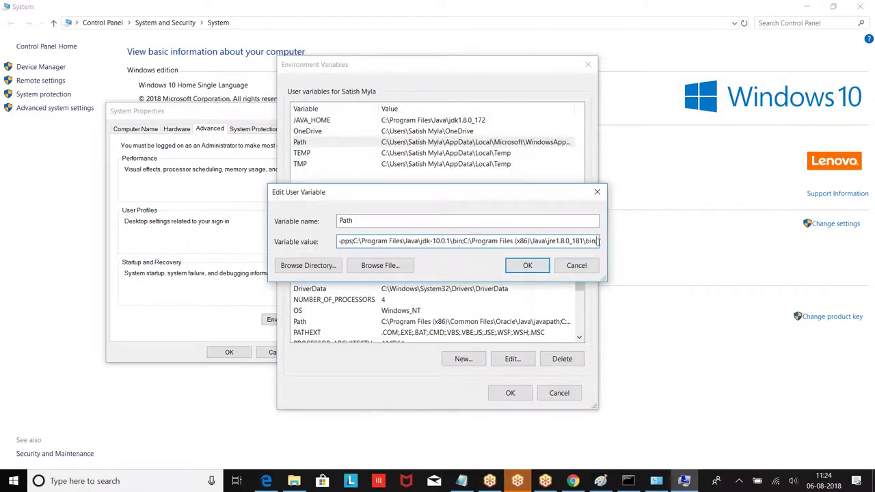
left_click(598, 192)
Start a new user variable 'TEst' with the pasted JDK bin path, then discard it.
left_click(463, 212)
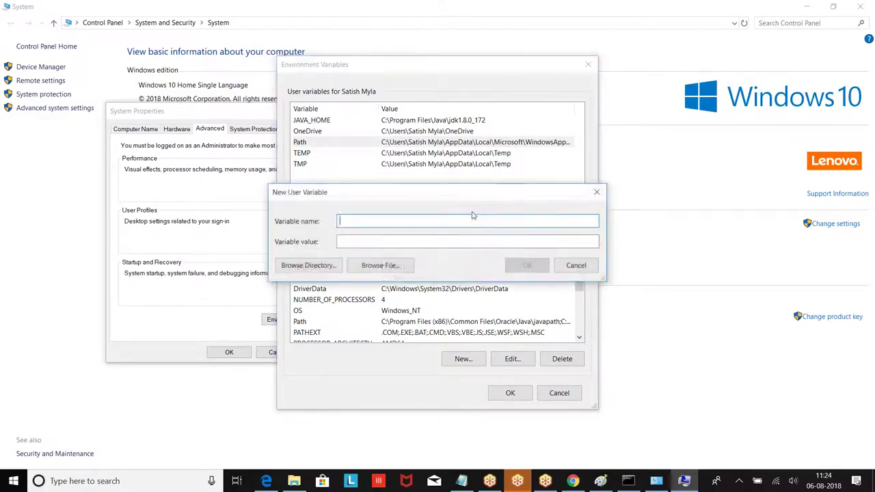
type("TEst")
key("Tab")
key("ctrl+v")
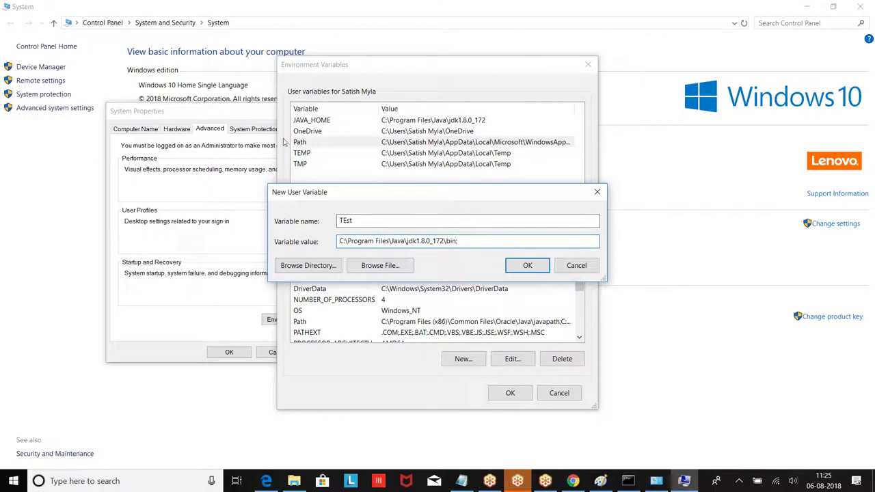
left_click(596, 195)
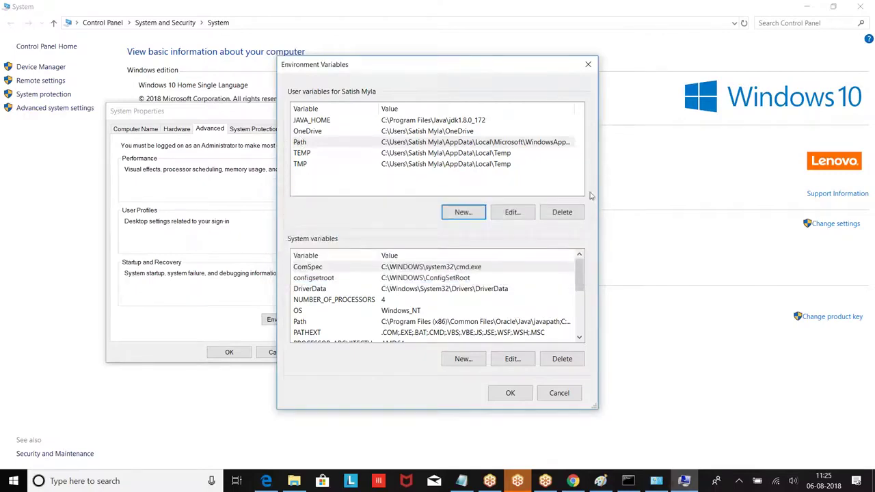
Review the user Path value once more as text and close its editor.
left_click(353, 152)
left_click(355, 146)
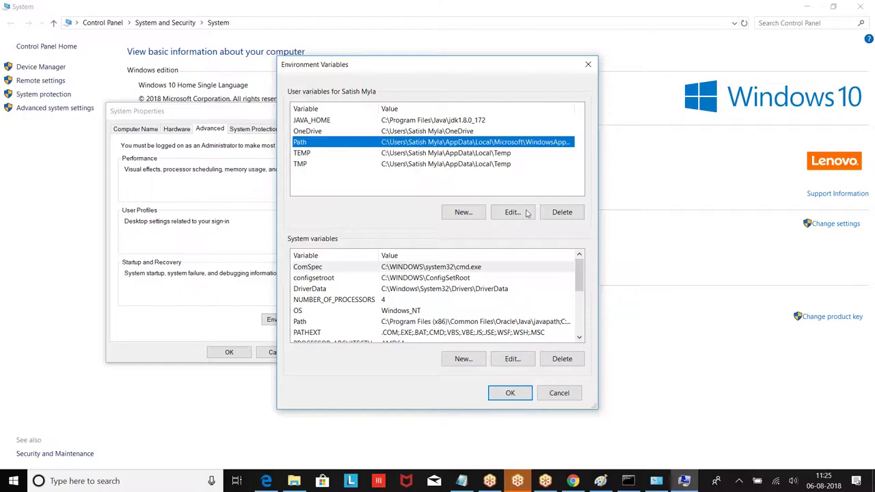
left_click(528, 214)
left_click(543, 278)
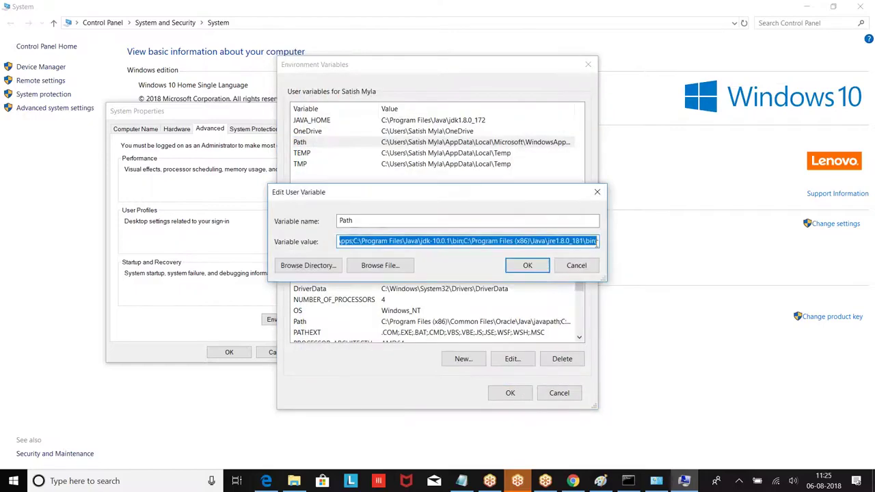
left_click(597, 242)
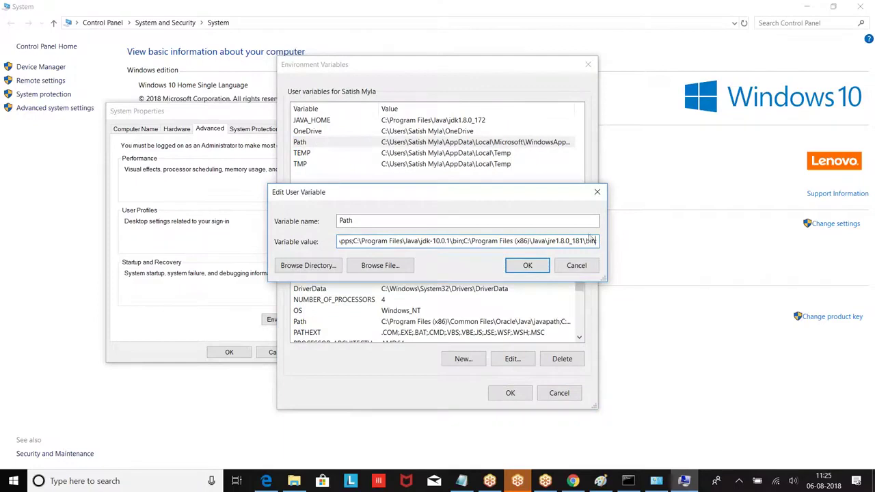
left_click(575, 266)
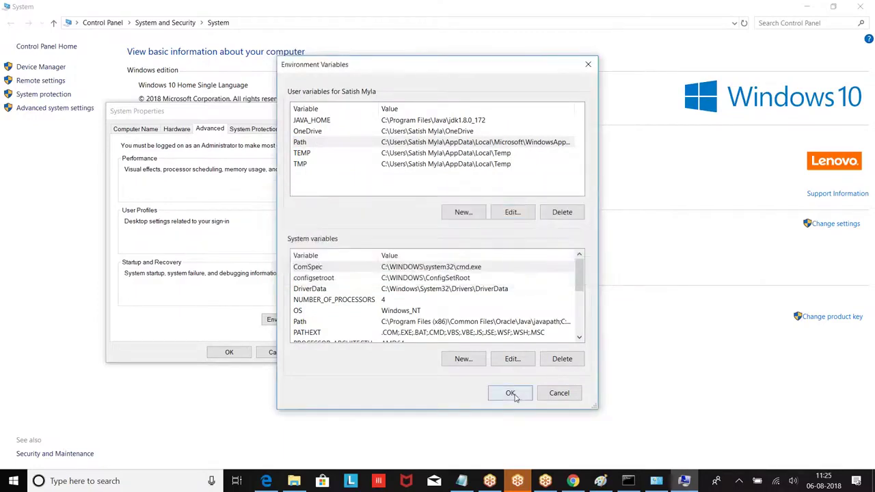
Confirm Environment Variables and System Properties, close Command Prompt, and return to Notepad.
left_click(510, 393)
left_click(226, 353)
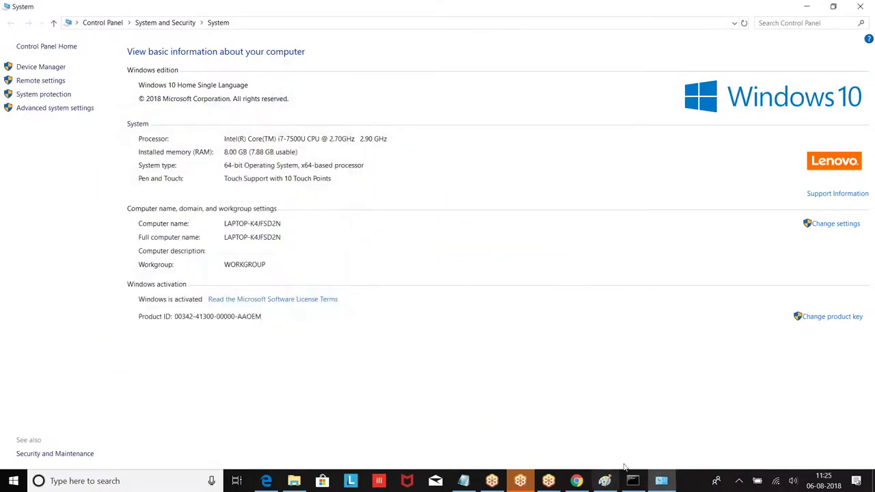
left_click(628, 480)
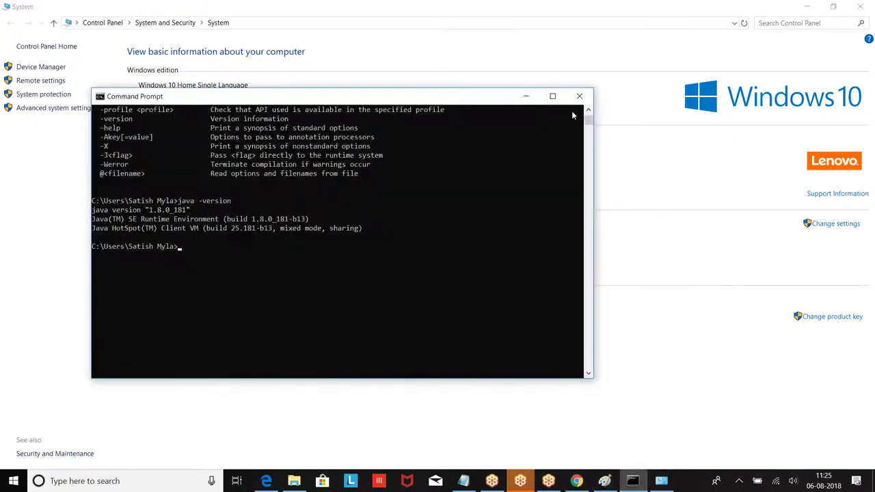
left_click(584, 109)
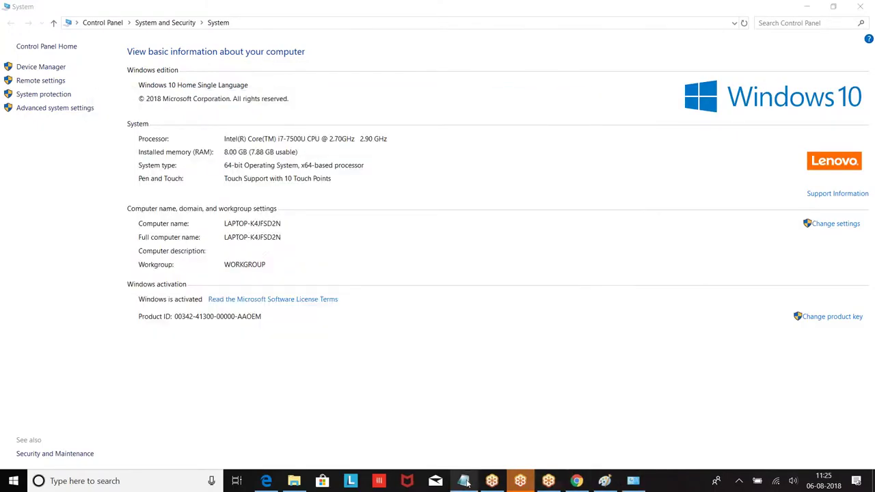
left_click(464, 481)
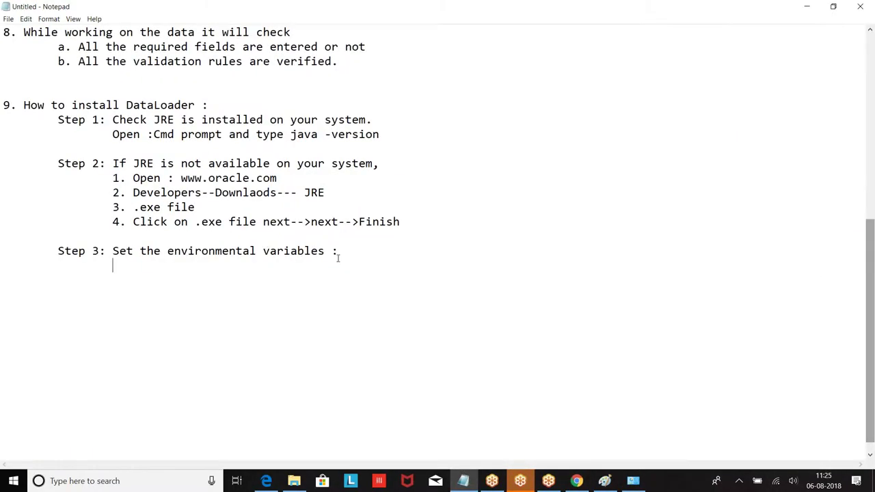
Under Step 3, type 'MyComputer' followed by '|--->Right Click'.
key("Return")
key("Tab")
key("Tab")
type("MyComputere")
key("BackSpace")
key("BackSpace")
type("r")
key("Return")
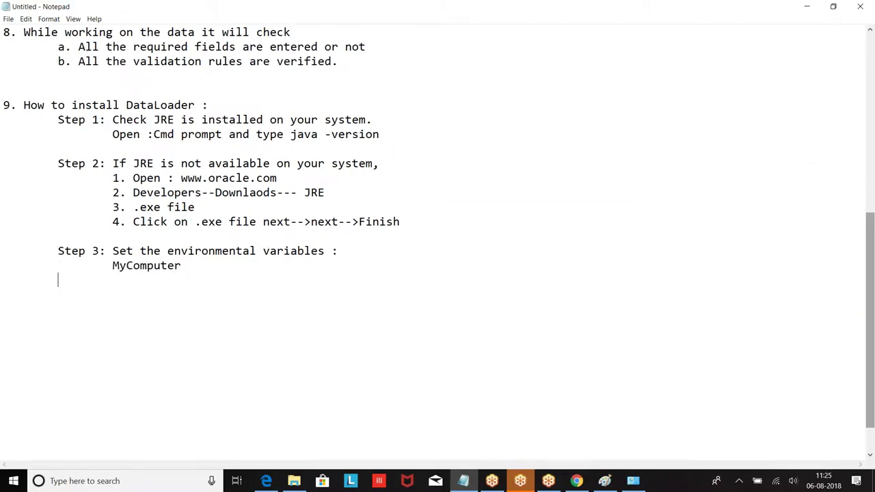
type("|--->Right Click")
key("BackSpace")
key("BackSpace")
type("ick")
key("Return")
key("Tab")
key("Tab")
Add indented '|---> Properties' and '|---> Advanced settings' lines.
type("|---> Properties")
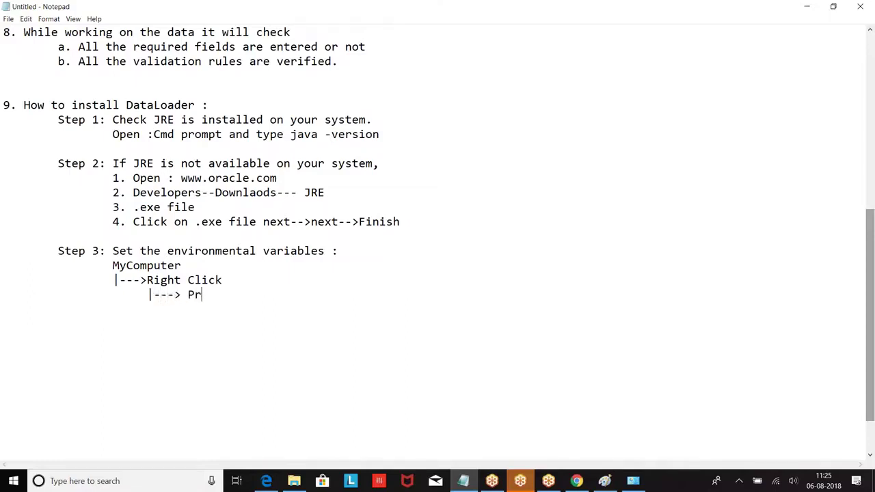
key("Return")
key("Tab")
key("Tab")
type("|-")
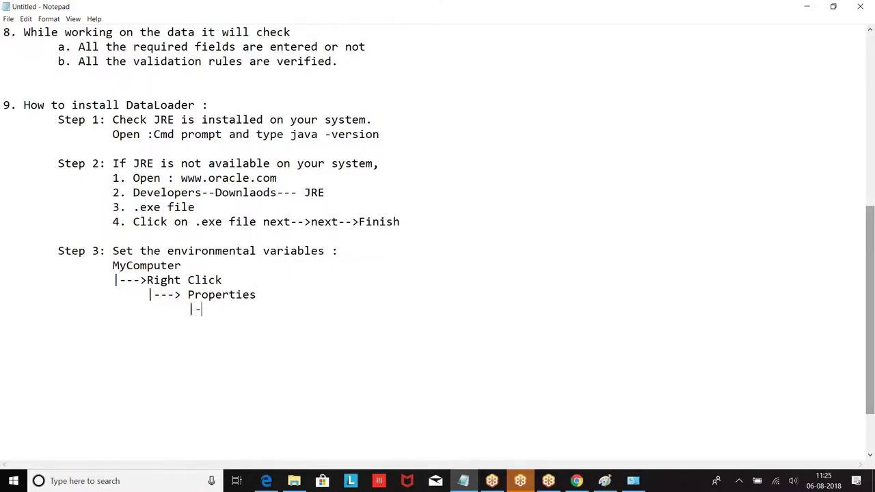
type("--> Advanced s")
key("BackSpace")
key("BackSpace")
type("d settings")
key("Return")
key("Tab")
key("Tab")
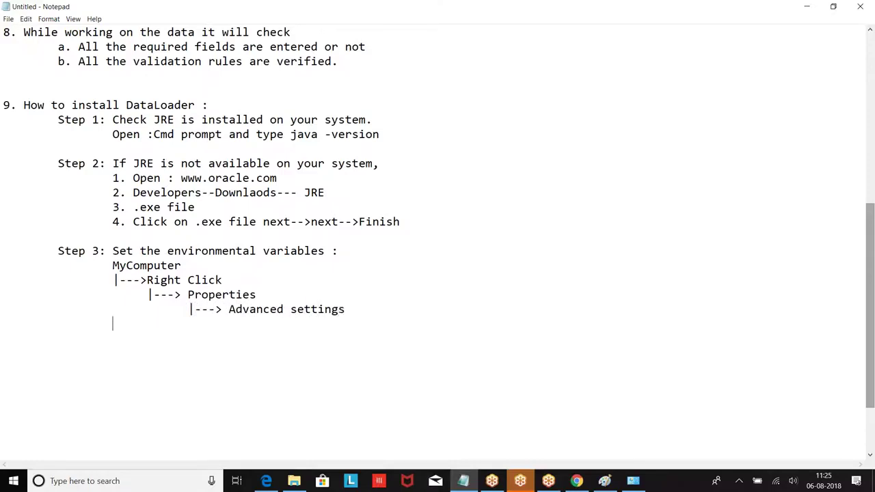
Add '|---> Environmental variables' and start a new indented line.
type("|---> Environmental variables")
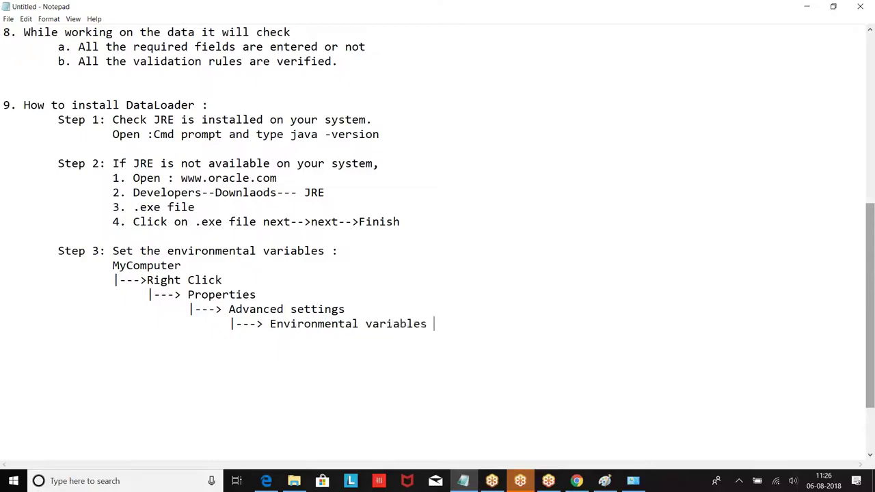
key("Return")
key("Return")
key("Tab")
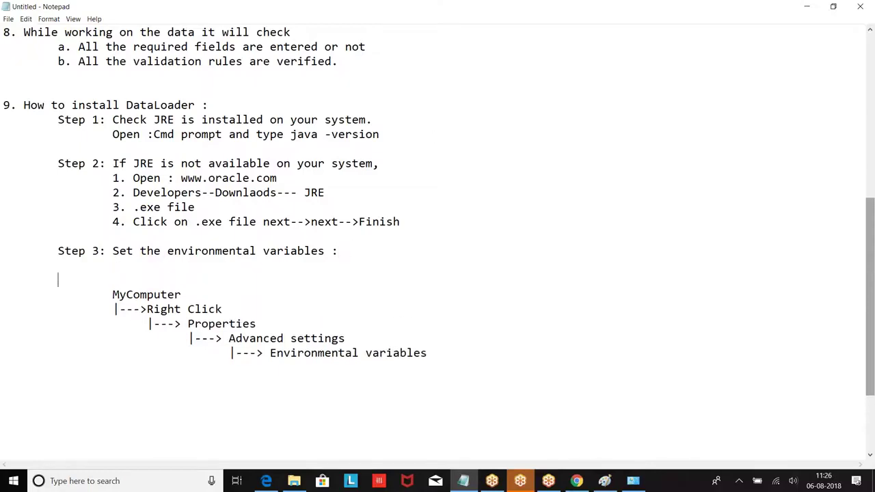
Write item 1 of Step 3: '1. Get the path of JRE Bin'.
type("Step")
key("BackSpace")
key("BackSpace")
key("BackSpace")
key("BackSpace")
key("BackSpace")
type("1. Get the path of")
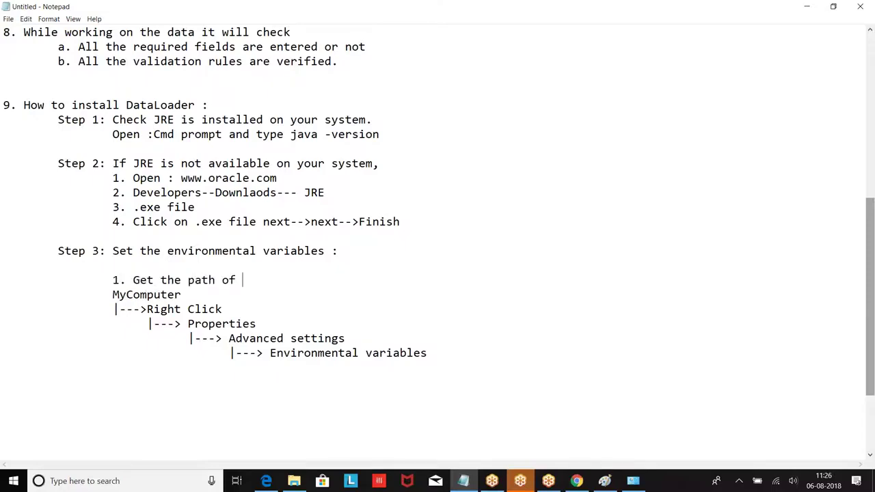
type(" H")
key("BackSpace")
type("JRE Bin")
Add the indented path 'c://Programfiles(86)/Java/JRE-1.8.../bin' beneath item 1.
key("Return")
key("Tab")
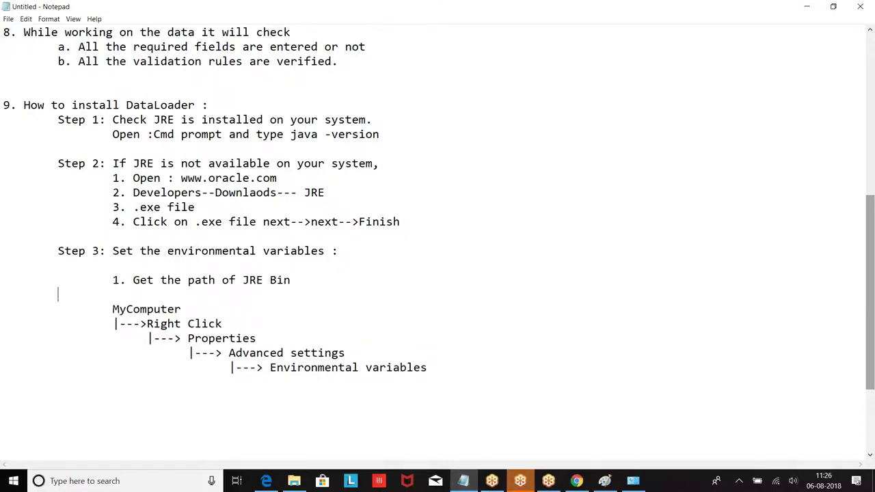
type("c://Programfiles(8")
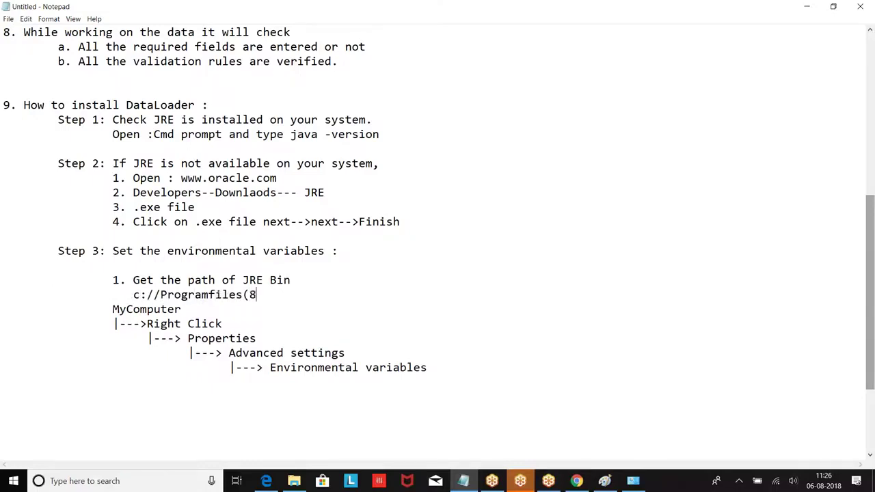
type("6)/Java/JRE")
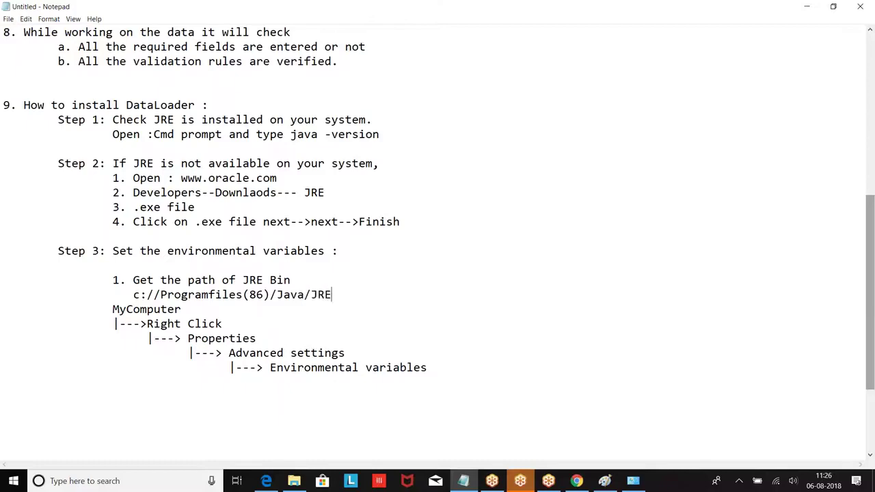
type("-1.8.../Bi")
key("BackSpace")
key("BackSpace")
type("bin")
Add an indented '|---> Select User Variables' line to the arrow chain.
key("Return")
key("Tab")
key("Tab")
type("|---> Selec")
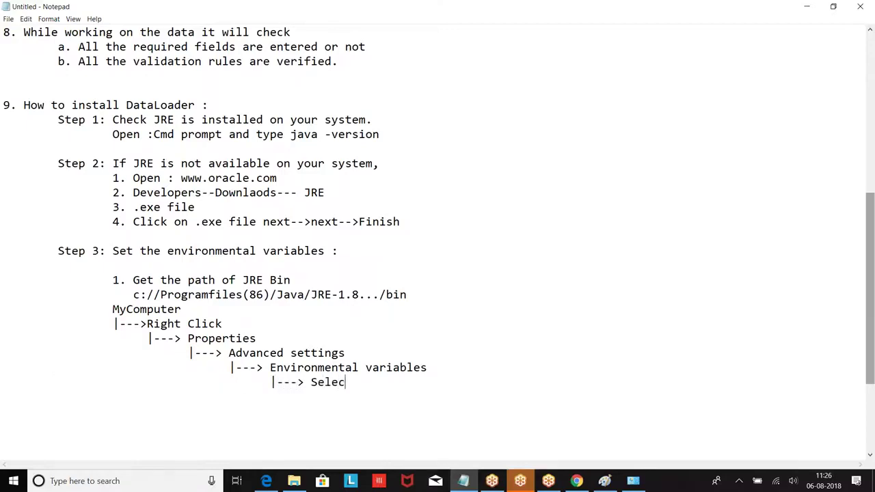
type("t User Variables")
Add a 'Select Path' arrow line beneath Select User Variables.
key("Return")
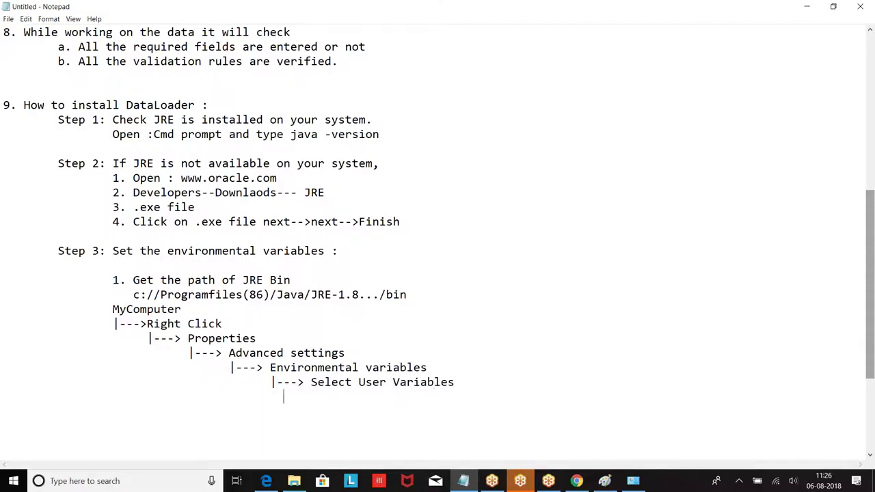
type("|---Se")
key("BackSpace")
key("BackSpace")
type(">ee")
key("BackSpace")
key("BackSpace")
type("elec")
key("BackSpace")
key("BackSpace")
key("BackSpace")
key("BackSpace")
type("Select Pt")
key("BackSpace")
type("ath")
Add an indented '|--->Click on Edit Text' line with blank lines after it.
key("Return")
key("Tab")
key("Tab")
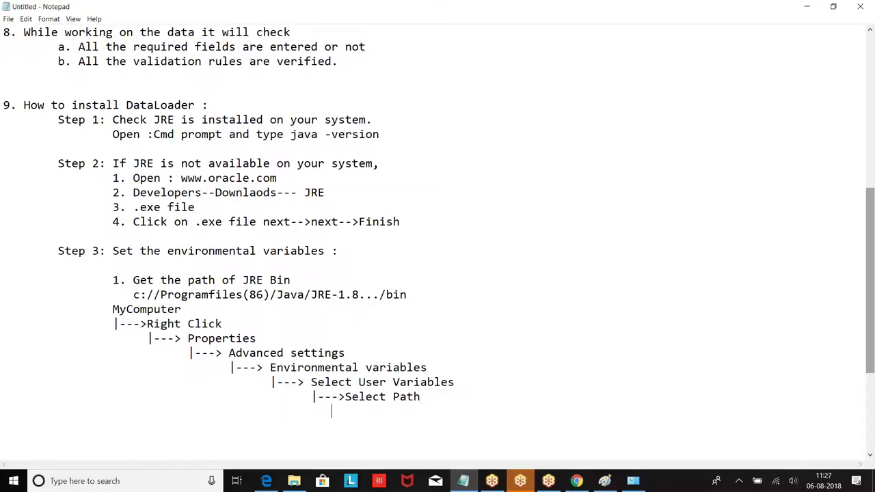
type("|--->Click on Edi")
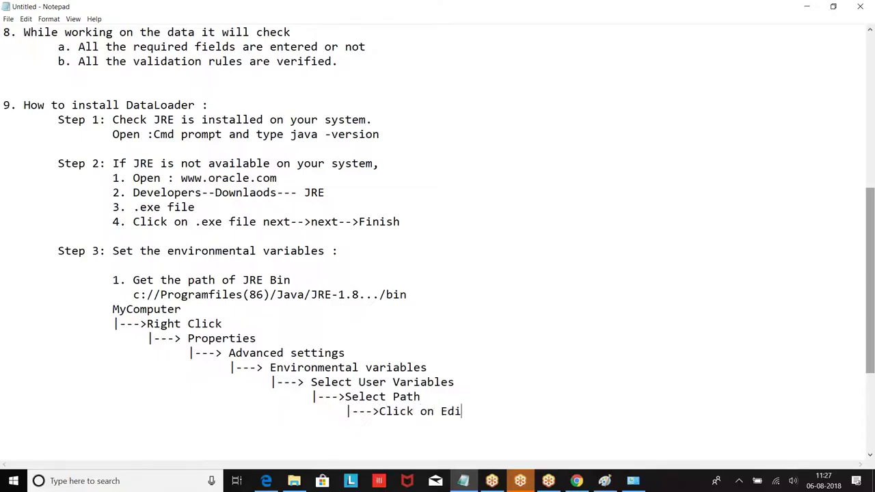
type("t Text")
key("Return")
key("Return")
key("Tab")
key("Tab")
scroll(380, 315, "down", 3)
Number MyComputer as '2.' and indent the Right Click line by one space.
left_click(109, 179)
type("2.")
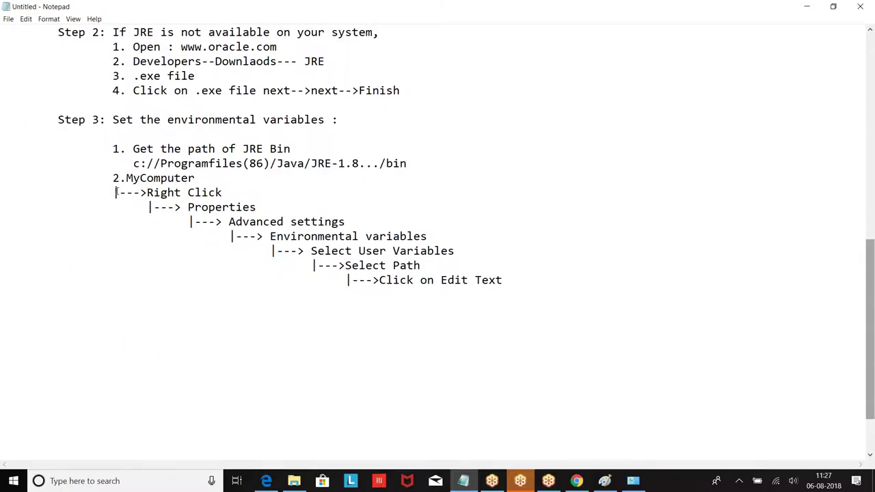
left_click(117, 193)
key("Tab")
key("BackSpace")
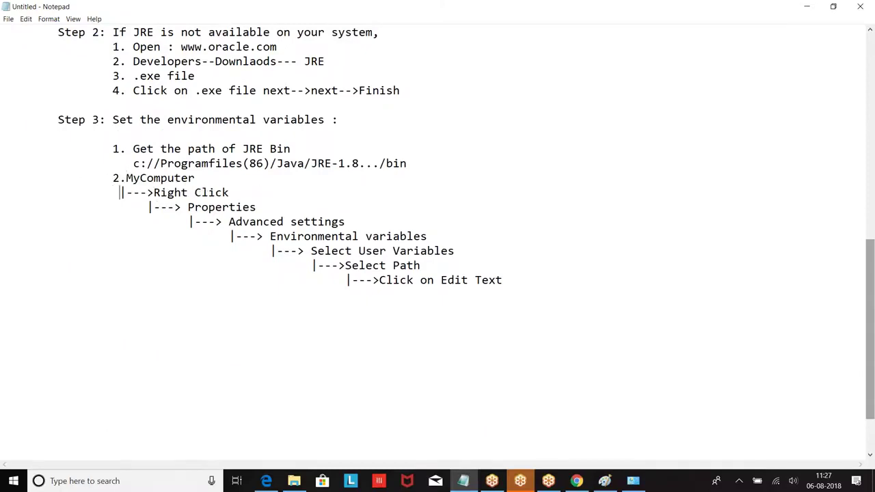
Re-indent Properties, Environmental variables, Select User Variables, Select Path and Click on Edit Text into a staircase.
left_click(149, 207)
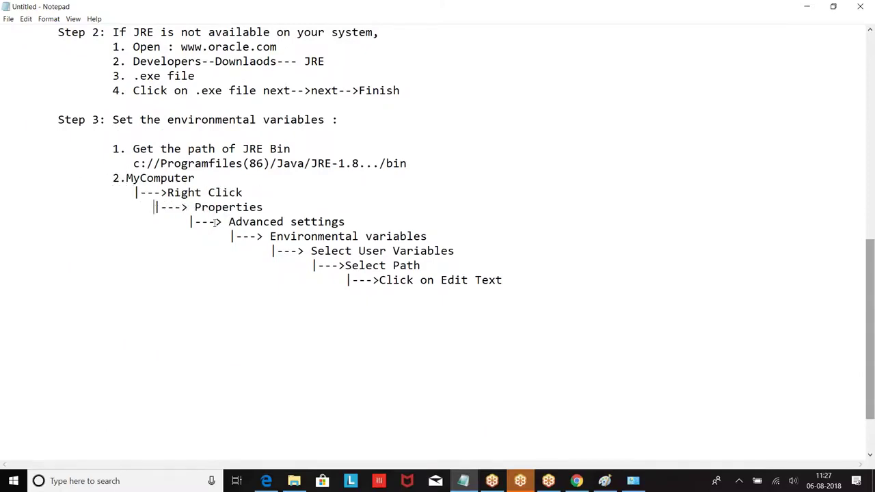
left_click(231, 236)
left_click(268, 249)
left_click(317, 265)
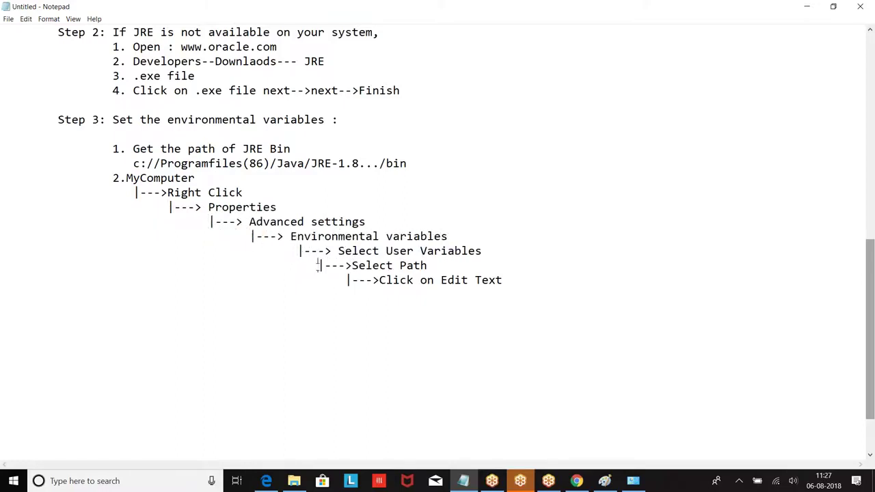
left_click(348, 283)
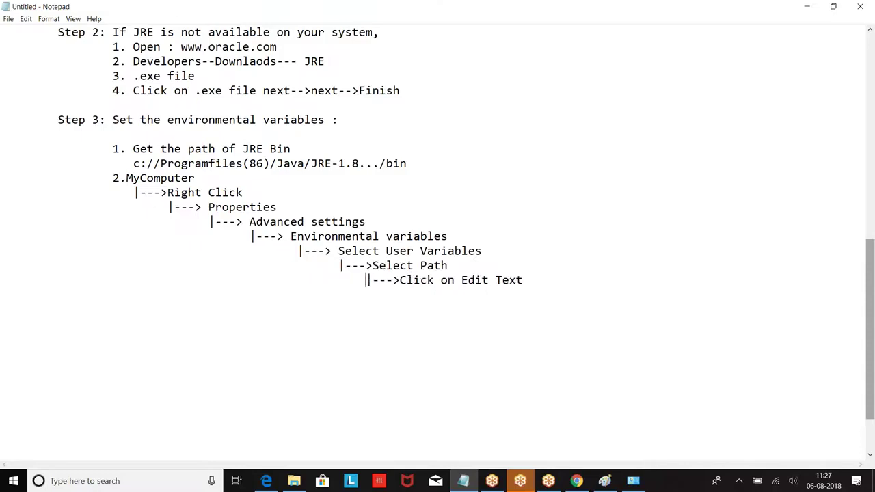
key("Return")
key("Return")
key("Tab")
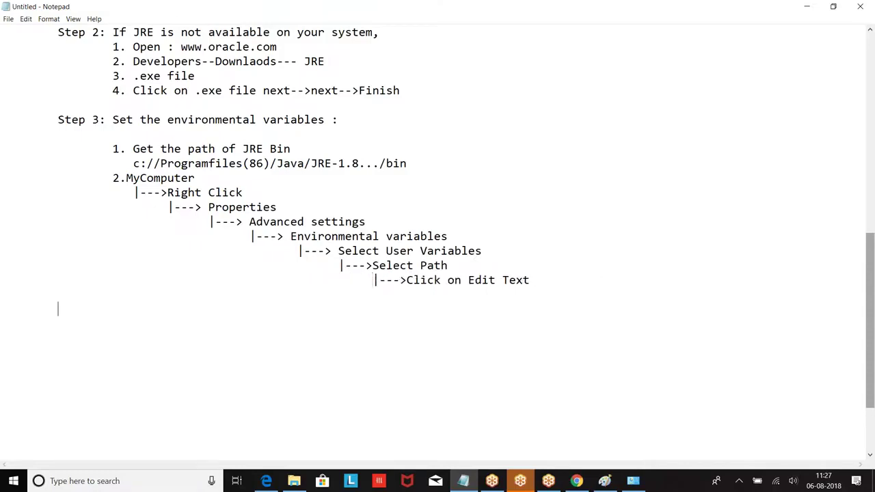
Write item 3: '3. Add the path of jre bin to the path'.
type("3. Add the path t")
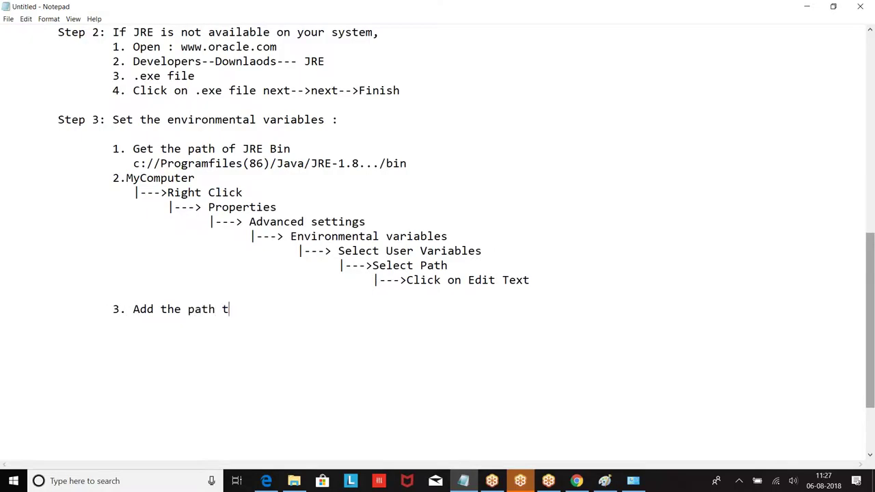
key("BackSpace")
key("BackSpace")
key("BackSpace")
type("th of")
type("jre bin to the path")
key("Return")
key("Tab")
key("Tab")
Paste the Java bin path below it, changing jdk to jre: C:\Program Files\Java\jre1.8.0_172\bin.
type("C:\\Program Files\\Java\\jdk1.8.0_172\\bin")
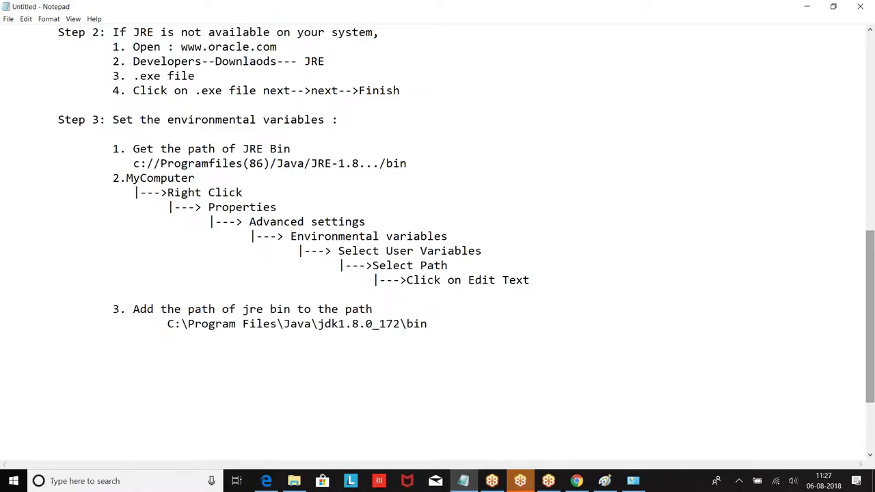
left_click(337, 323)
key("BackSpace")
key("BackSpace")
type("re")
left_click(487, 322)
scroll(487, 322, "up", 5)
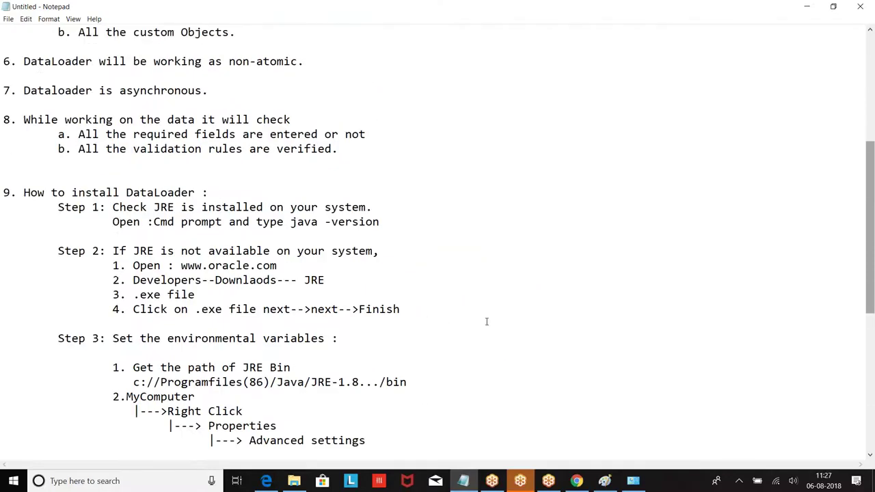
scroll(273, 270, "down", 3)
scroll(263, 266, "down", 2)
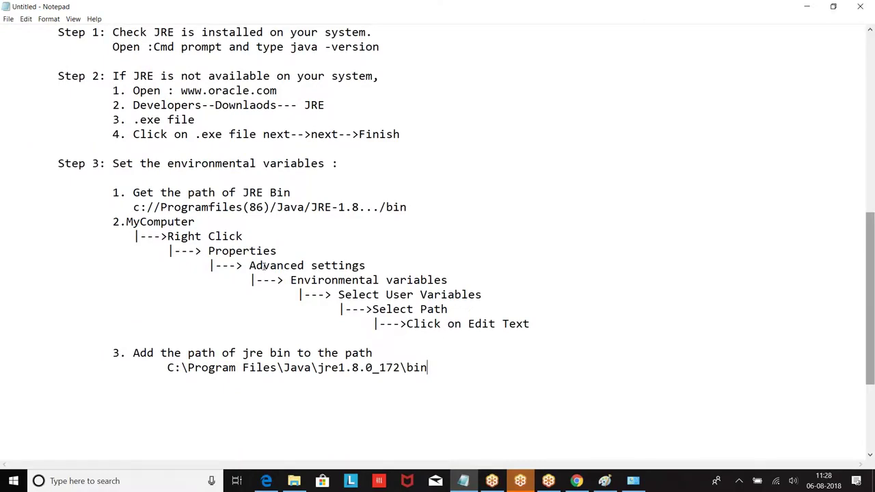
Add the heading '10. How to download the dataloader .' followed by an indented new line.
scroll(264, 267, "up", 10)
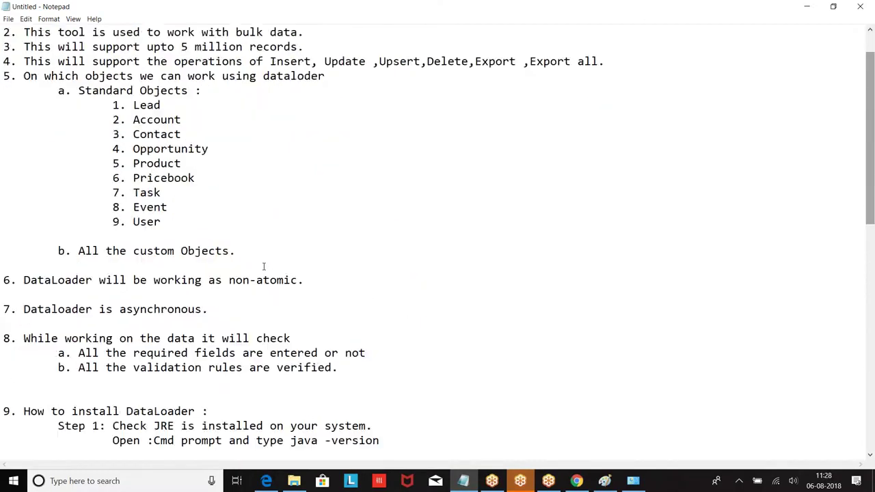
scroll(263, 266, "down", 7)
scroll(263, 267, "down", 2)
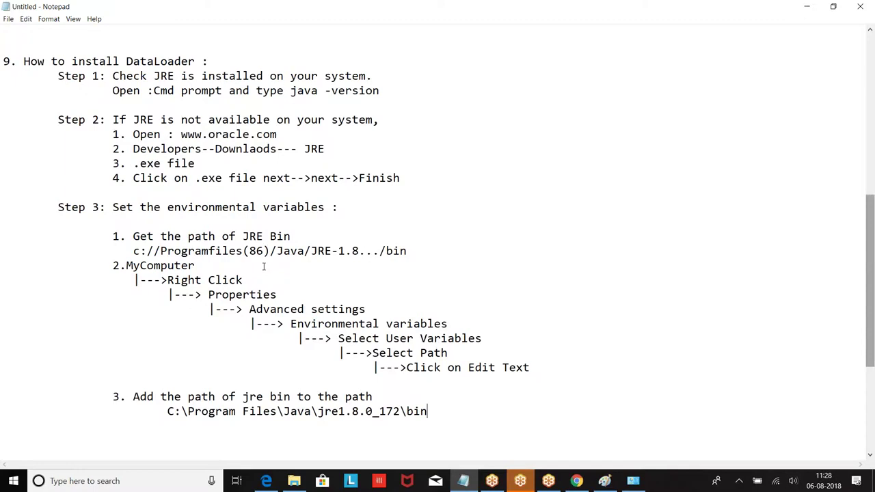
scroll(264, 266, "down", 4)
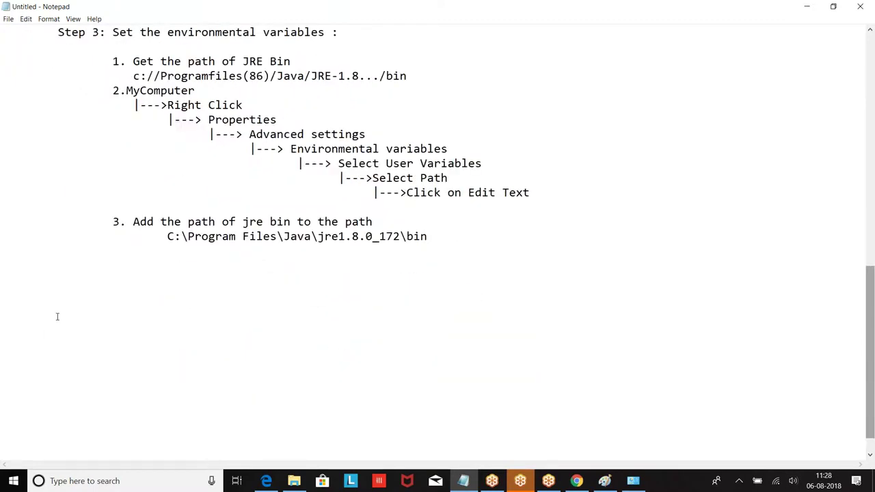
scroll(57, 317, "up", 5)
scroll(65, 286, "down", 6)
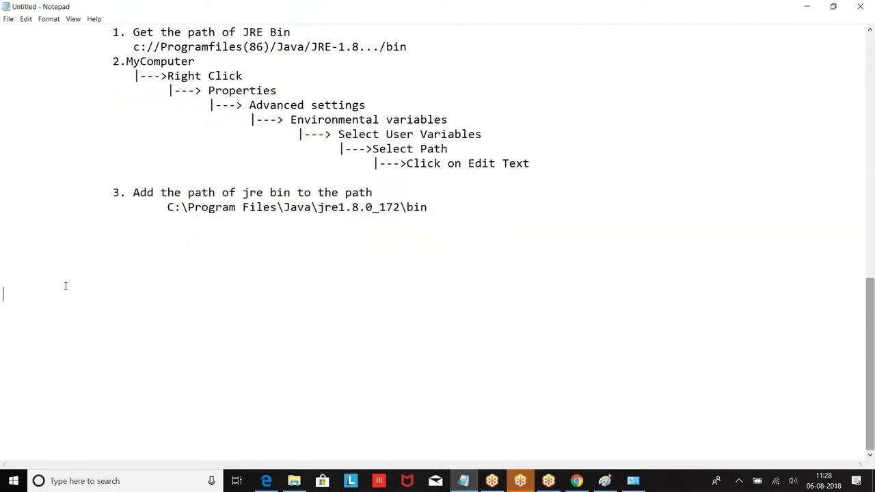
type("10. How to donwloa")
key("BackSpace")
key("BackSpace")
key("BackSpace")
key("BackSpace")
key("BackSpace")
type("wnload the dataloader ")
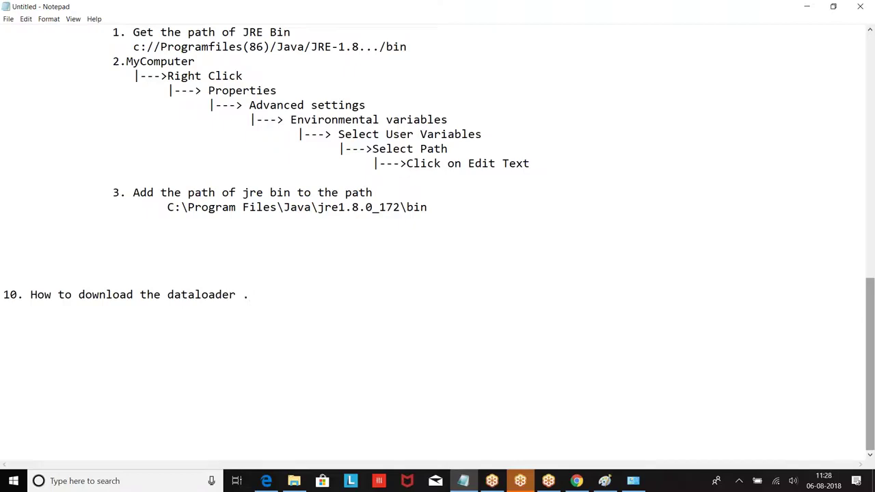
type(".")
key("Return")
key("Tab")
Switch to the Salesforce browser and open the Setup area.
left_click(576, 480)
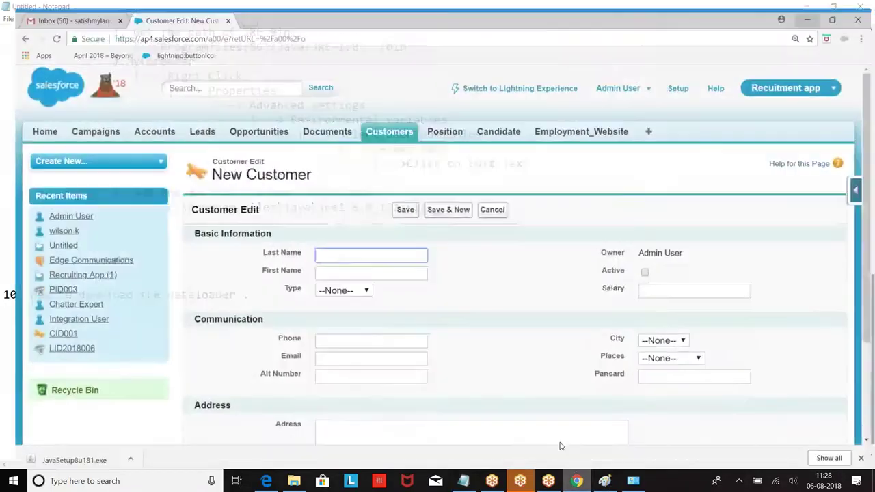
left_click(677, 79)
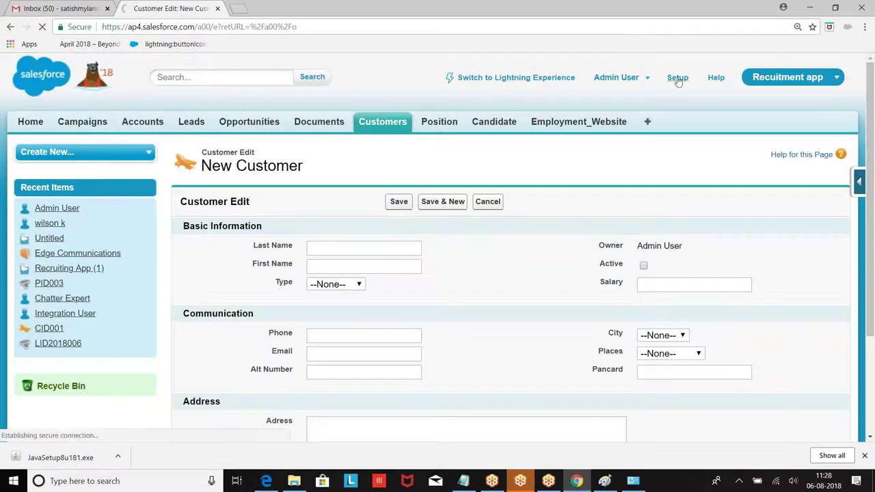
scroll(91, 87, "down", 5)
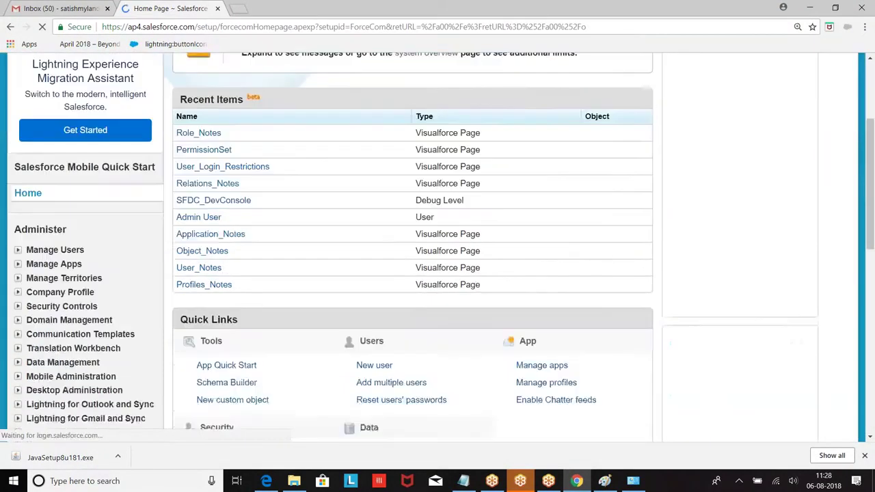
scroll(82, 90, "down", 3)
scroll(162, 121, "up", 2)
scroll(41, 68, "down", 1)
scroll(21, 82, "up", 1)
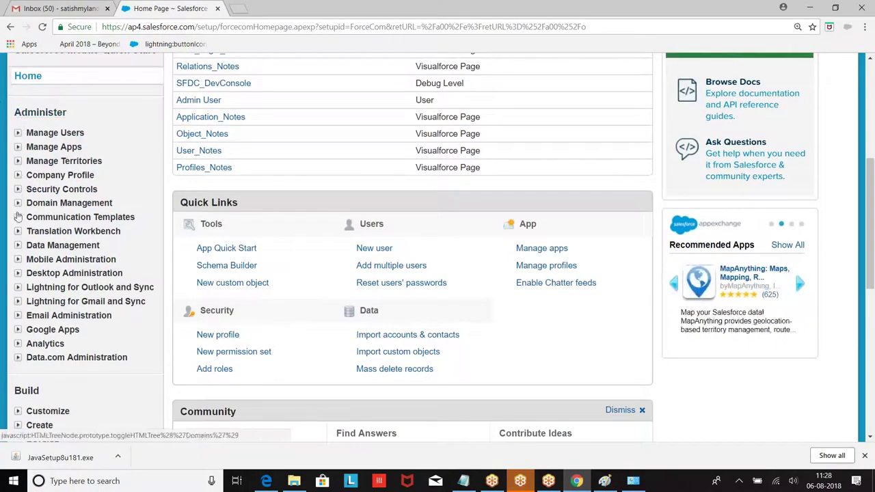
Open Data Management > Data Loader to reach the Windows and Mac download page, then minimize Chrome.
left_click(18, 245)
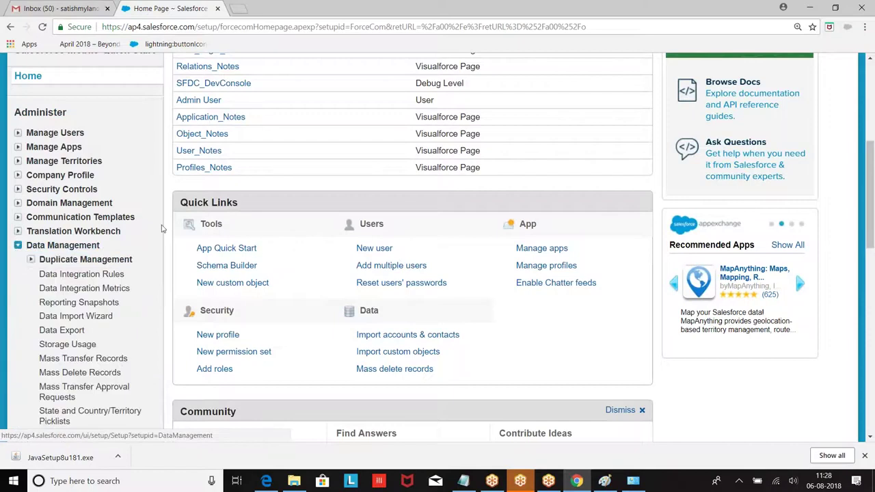
scroll(175, 224, "down", 1)
scroll(175, 224, "down", 2)
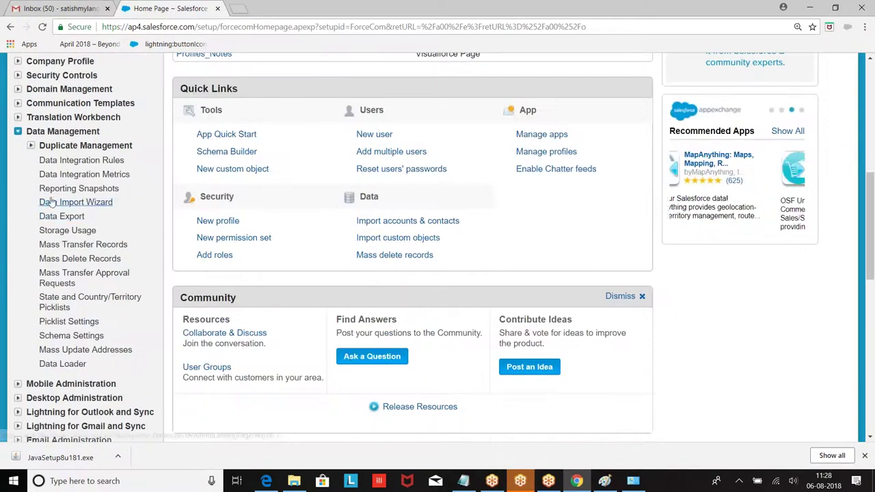
scroll(68, 260, "down", 2)
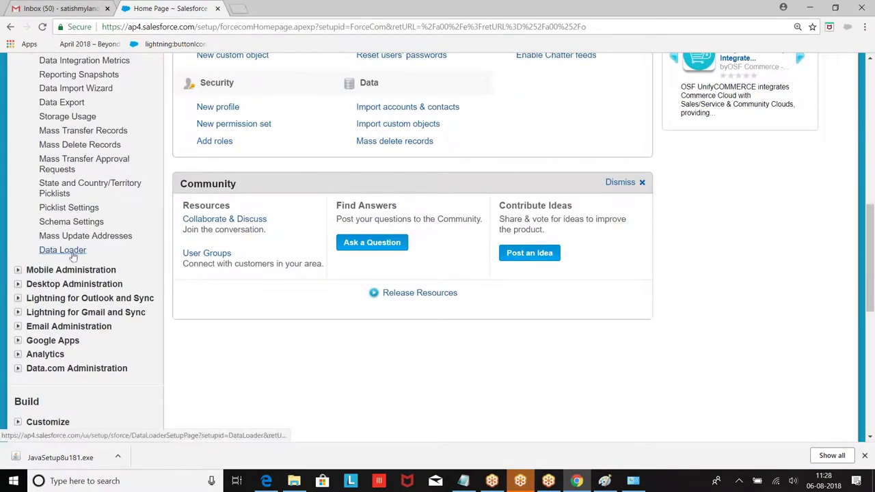
left_click(62, 250)
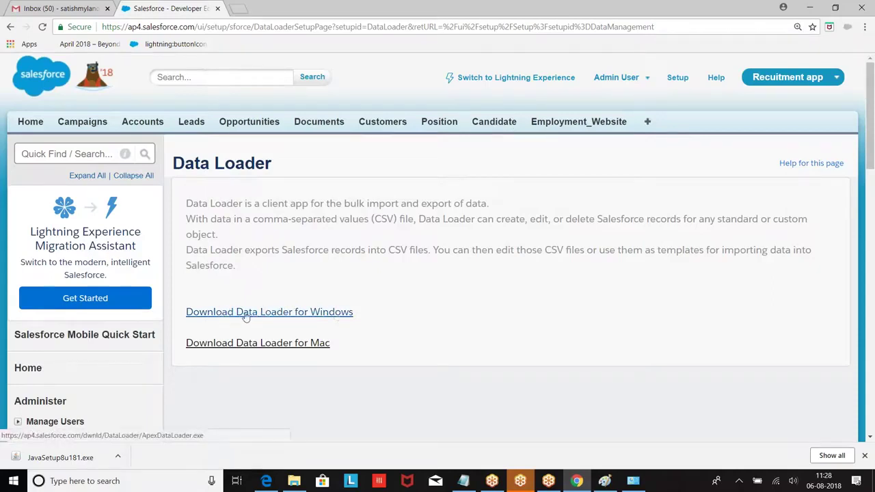
left_click(810, 7)
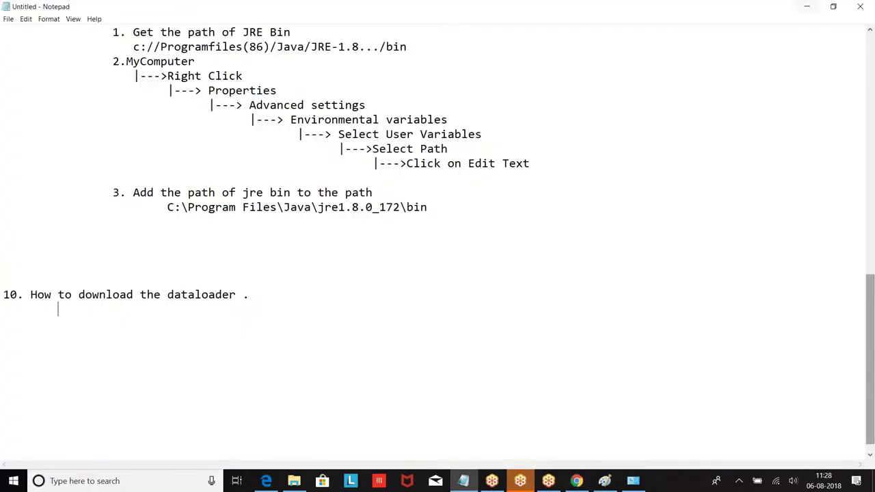
Close the System window, open Downloads through This PC, and search Start for 'contr'.
left_click(807, 6)
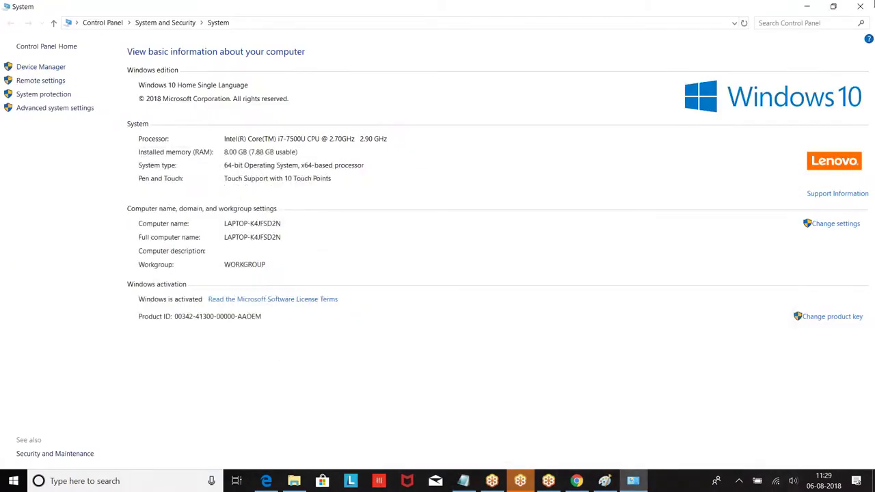
left_click(861, 8)
double_click(20, 24)
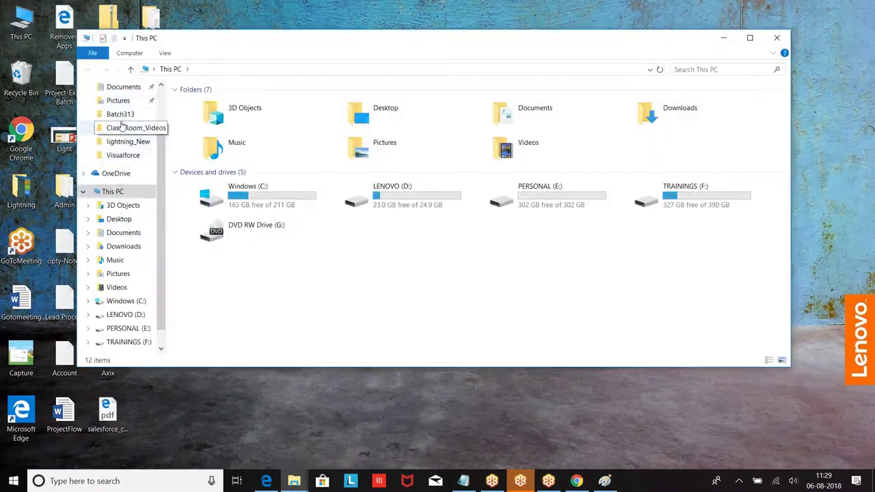
scroll(139, 101, "up", 2)
left_click(123, 100)
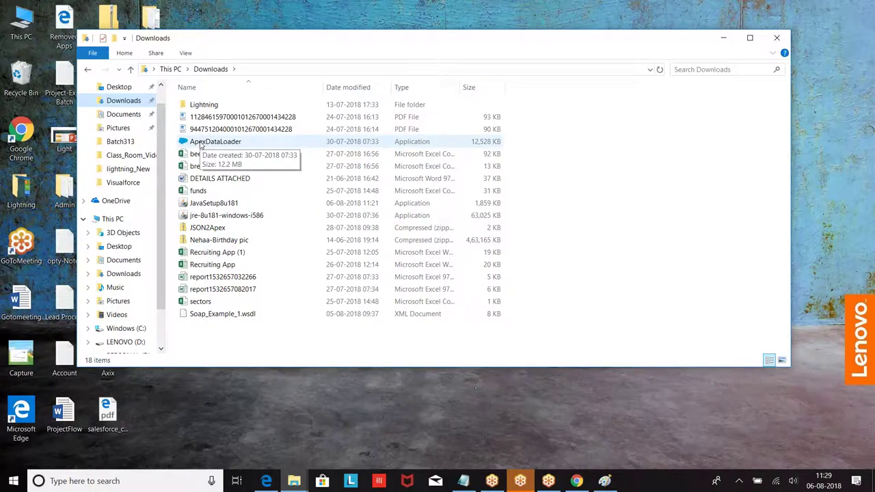
left_click(12, 481)
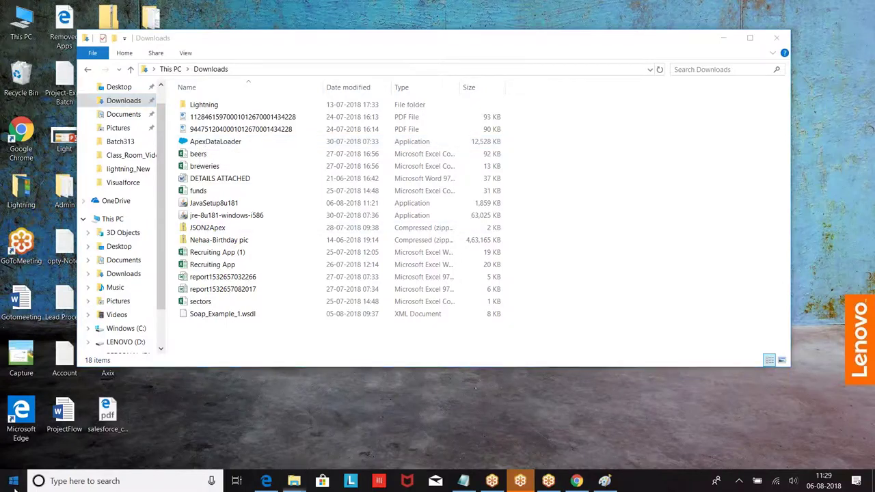
type("c")
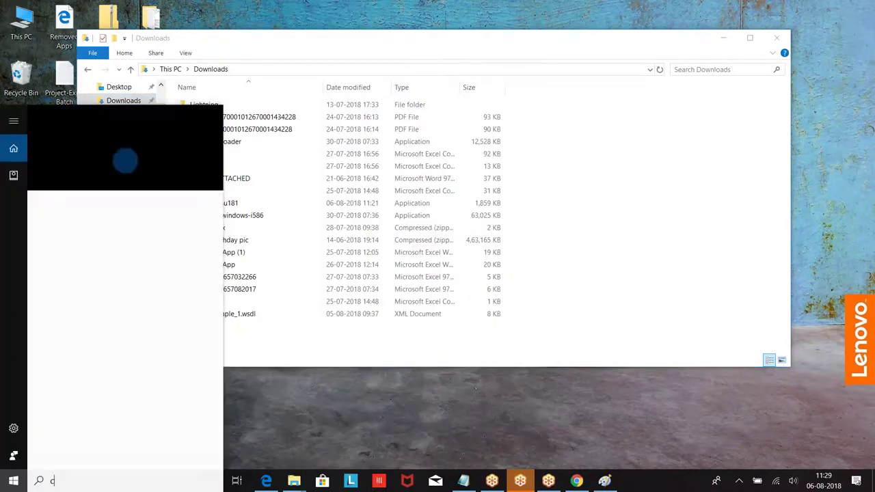
type("ontr")
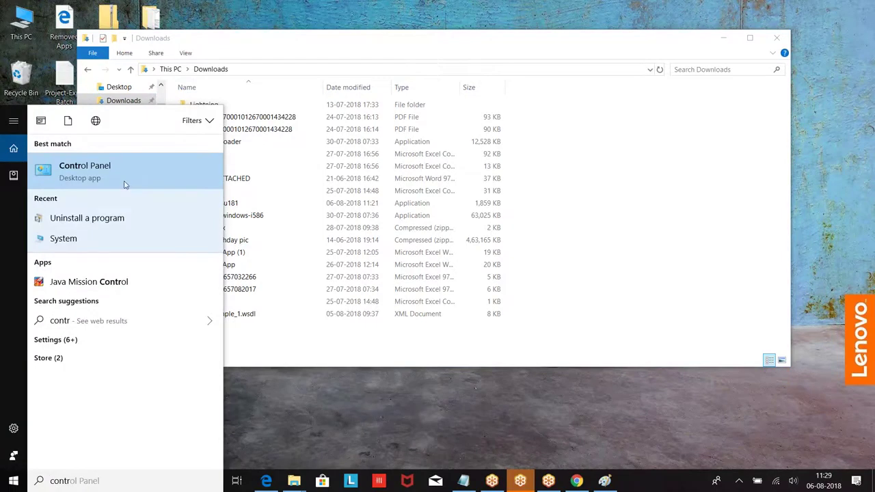
Uninstall Data Loader from Control Panel's Programs and Features, then minimize the program list.
left_click(87, 167)
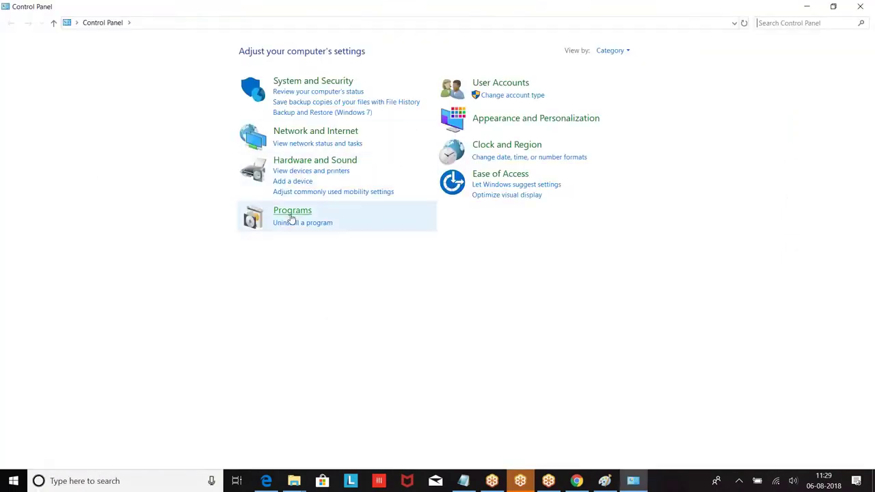
left_click(290, 214)
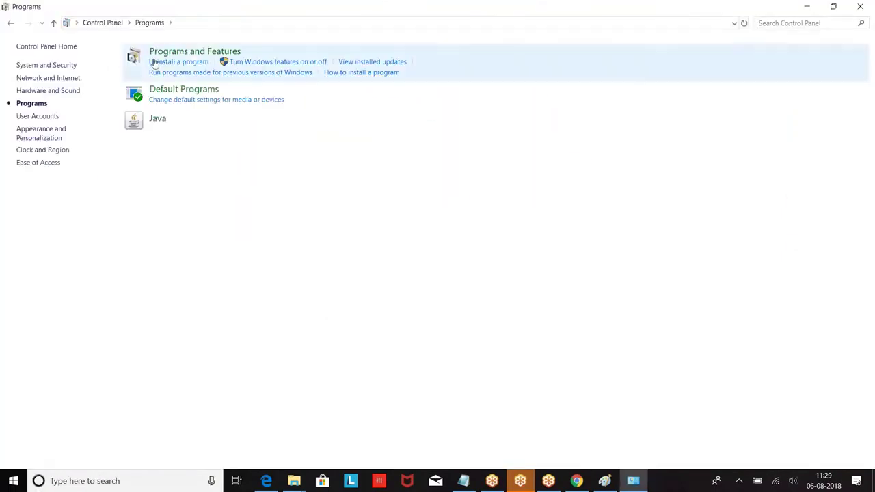
left_click(158, 53)
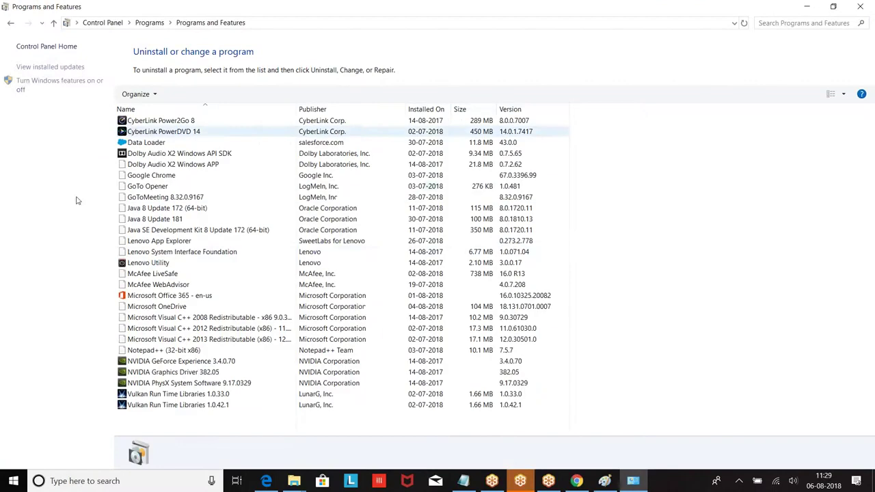
left_click(152, 145)
right_click(152, 145)
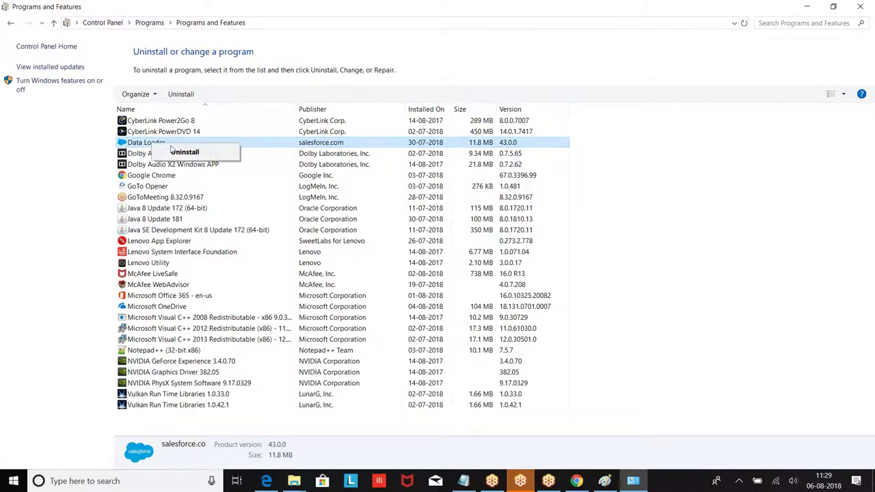
left_click(179, 153)
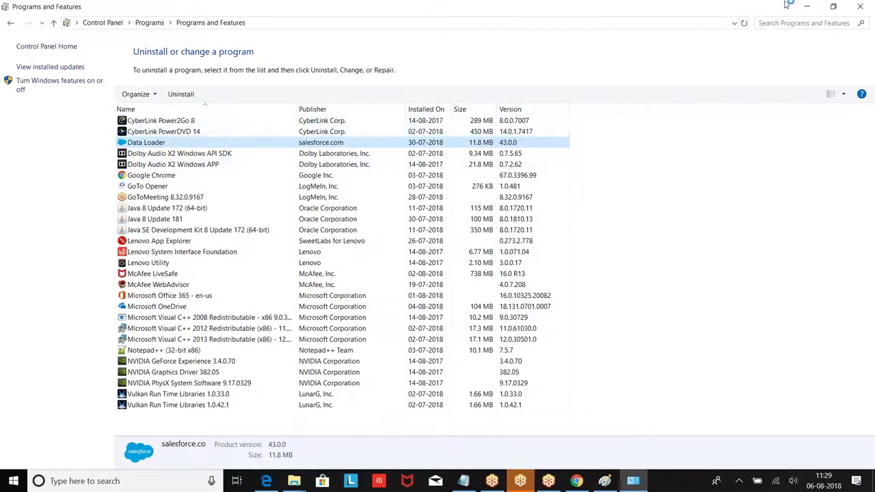
left_click(506, 331)
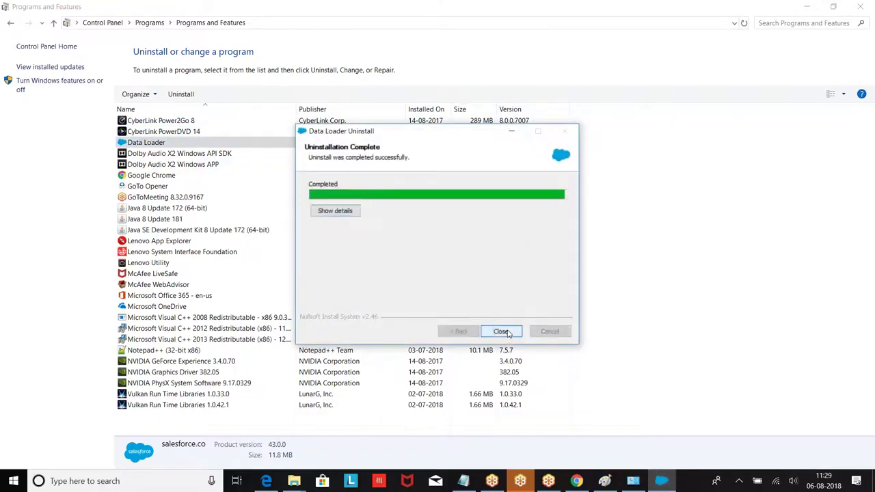
left_click(502, 331)
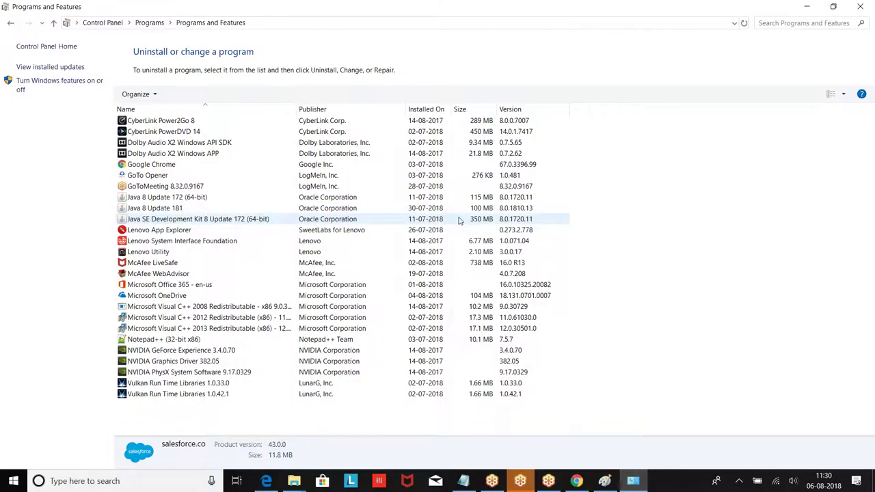
left_click(807, 7)
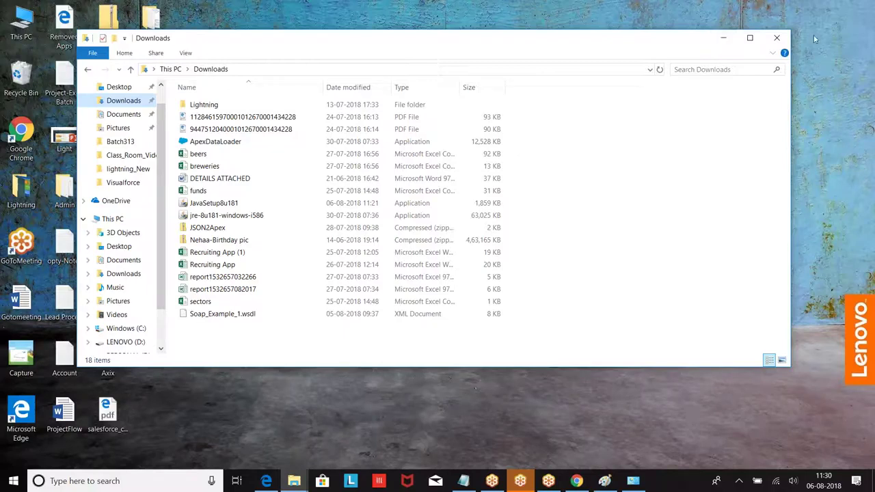
Launch the ApexDataLoader installer from Downloads, cancelling an accidental file rename.
left_click(209, 142)
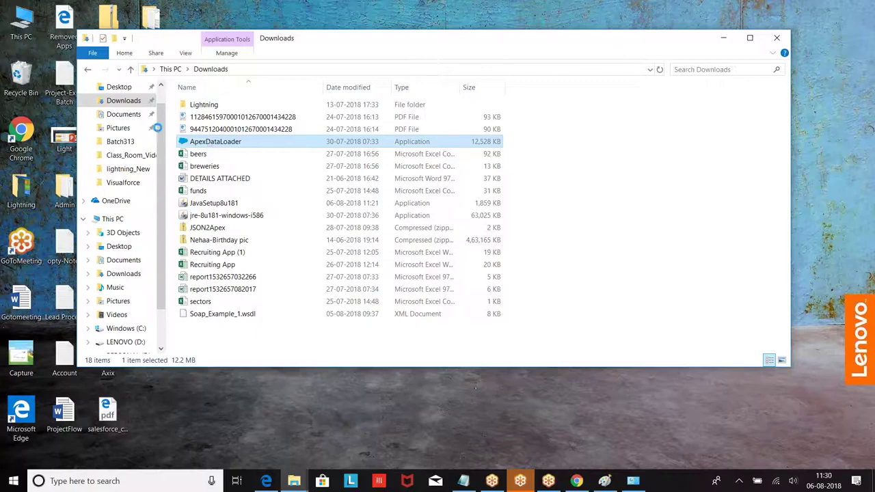
double_click(236, 142)
right_click(209, 141)
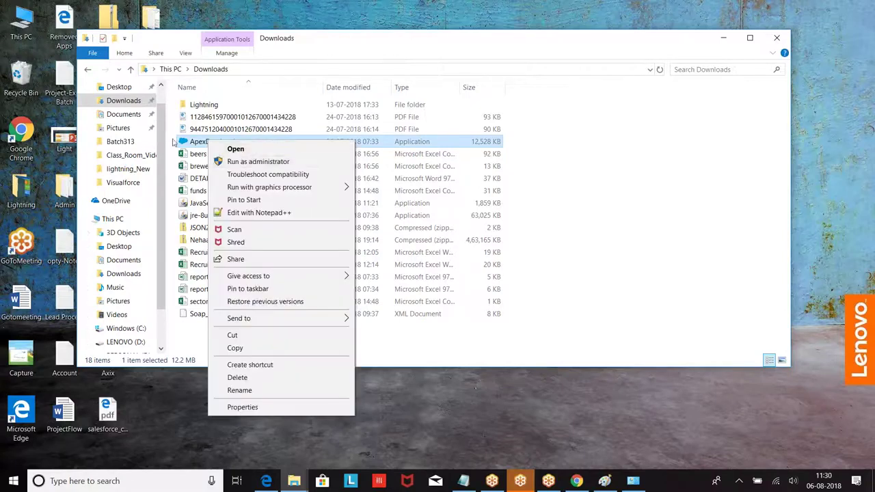
left_click(202, 142)
left_click(200, 142)
left_click(277, 169)
left_click(184, 143)
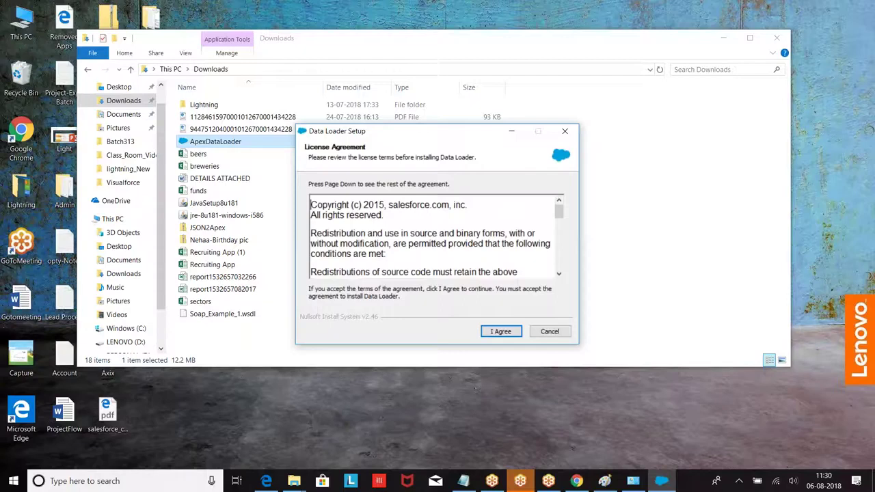
Accept the licence and install Data Loader 43.0.0 for administrators in the default folder, then minimize it.
left_click(492, 333)
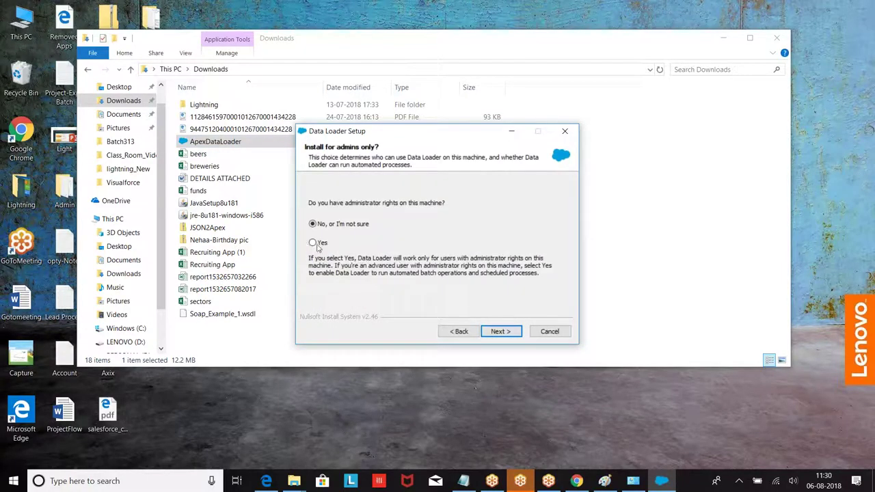
left_click(315, 243)
left_click(499, 331)
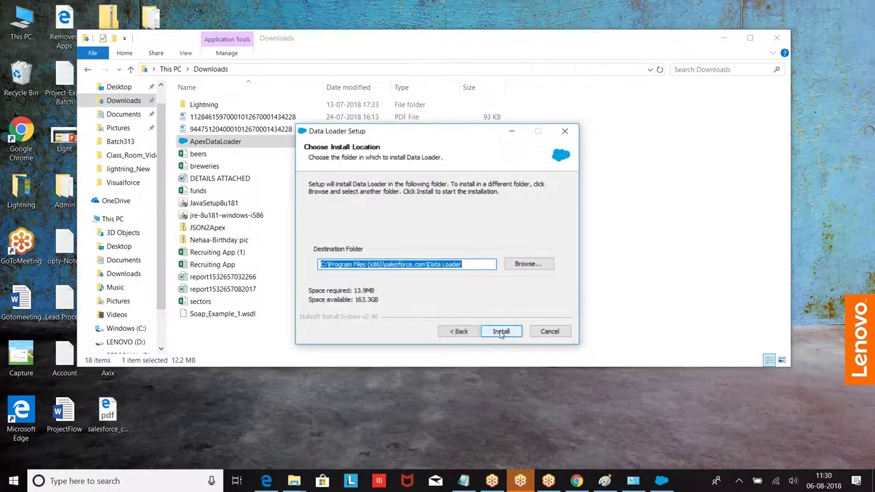
left_click(501, 331)
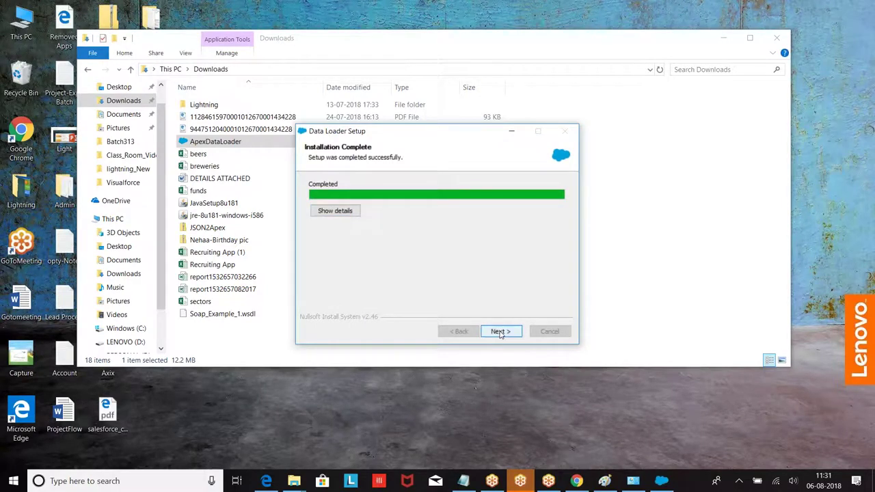
left_click(500, 332)
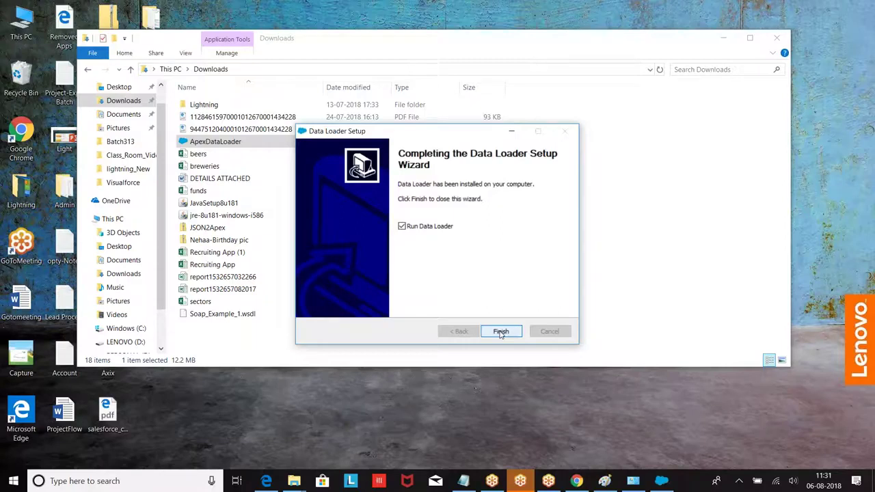
left_click(500, 332)
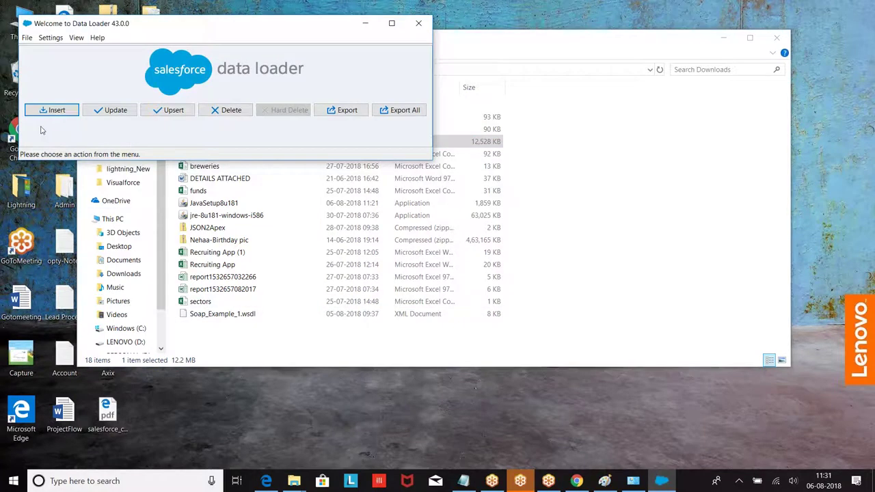
left_click(364, 23)
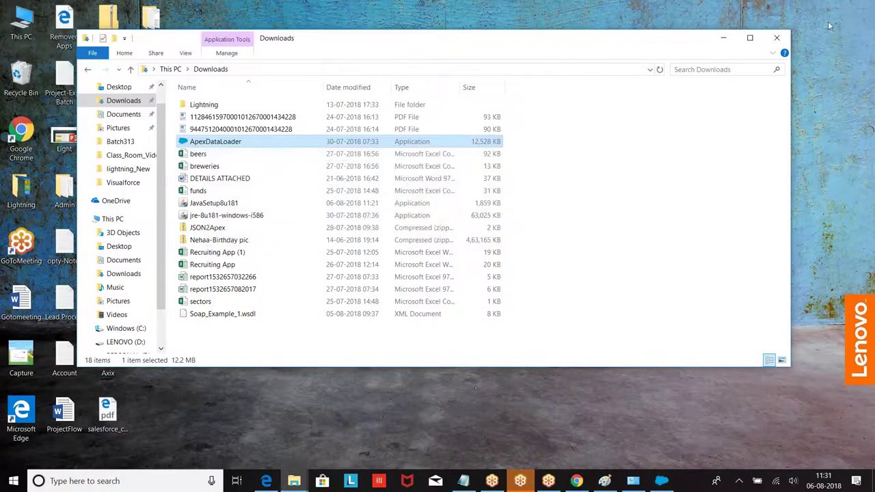
Minimize Downloads and launch the Data Loader desktop app by searching 'dataloader'.
left_click(776, 38)
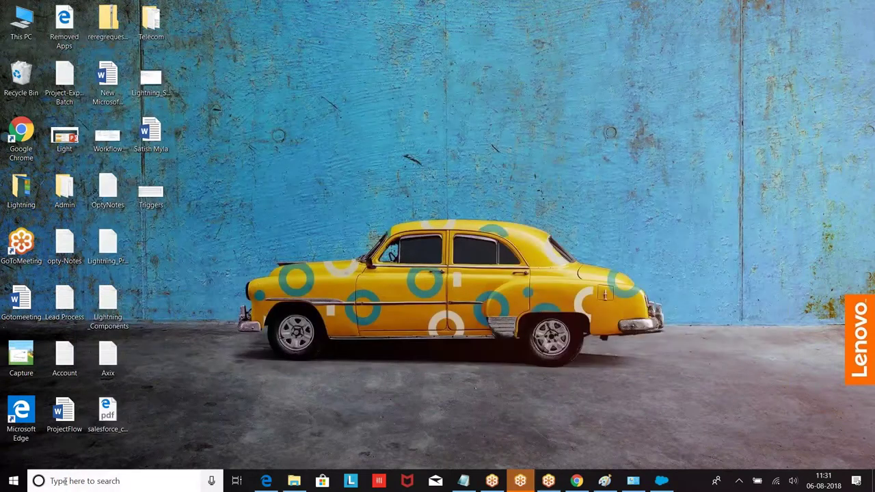
left_click(65, 481)
type("dataloader")
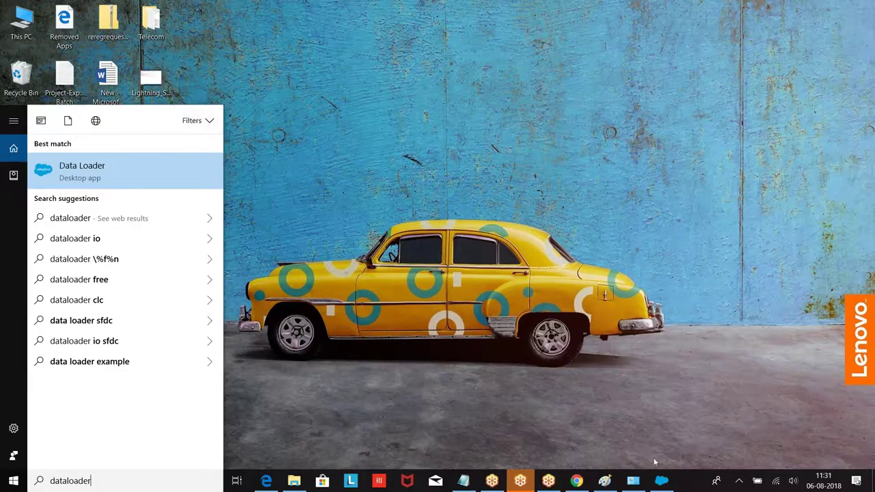
left_click(661, 480)
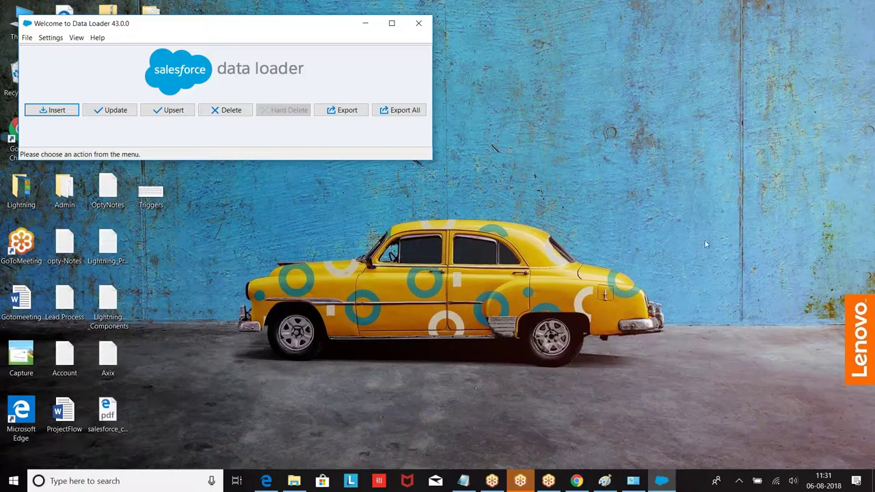
Review the Salesforce Data Loader page in Chrome, then minimize the browser.
left_click(577, 480)
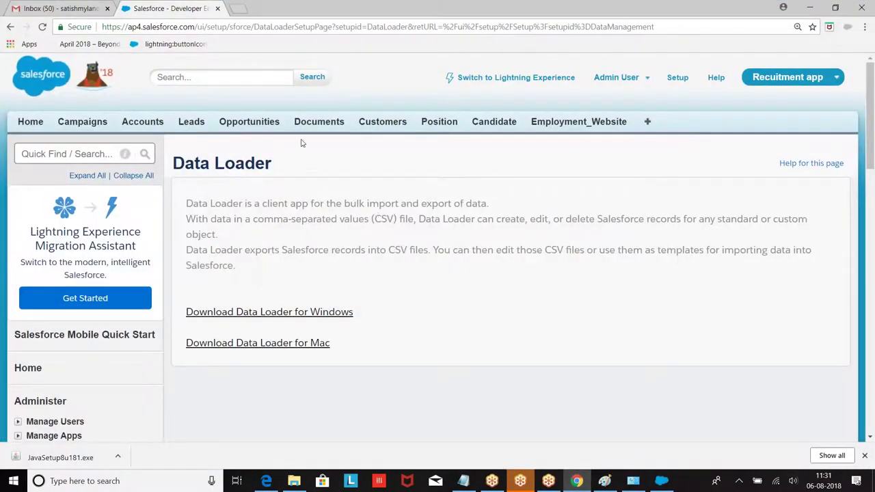
scroll(226, 225, "down", 3)
scroll(317, 260, "up", 3)
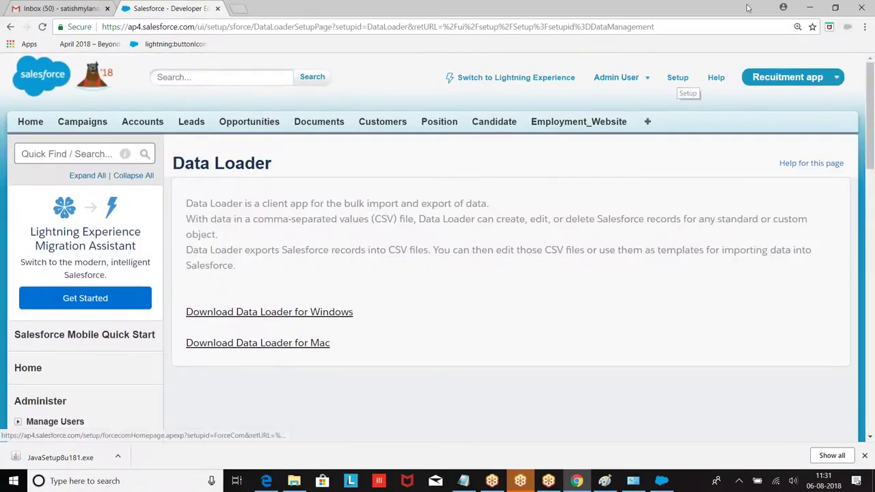
left_click(810, 8)
In Notepad, type '1. Navigation :' with an indented 'Setup' line under item 10.
left_click(463, 480)
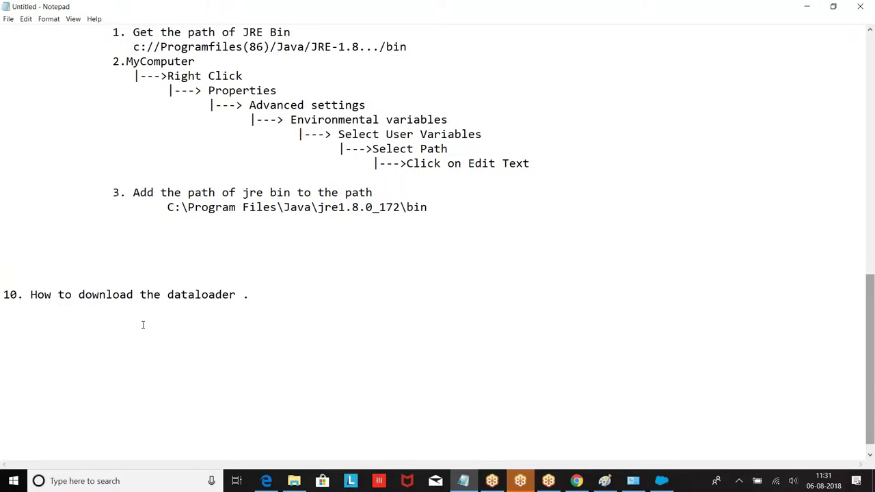
type("Set")
key("BackSpace")
key("BackSpace")
key("BackSpace")
type("1. Navi")
key("BackSpace")
type("vigation :")
key("Return")
key("Tab")
key("Tab")
type("Setup")
key("Return")
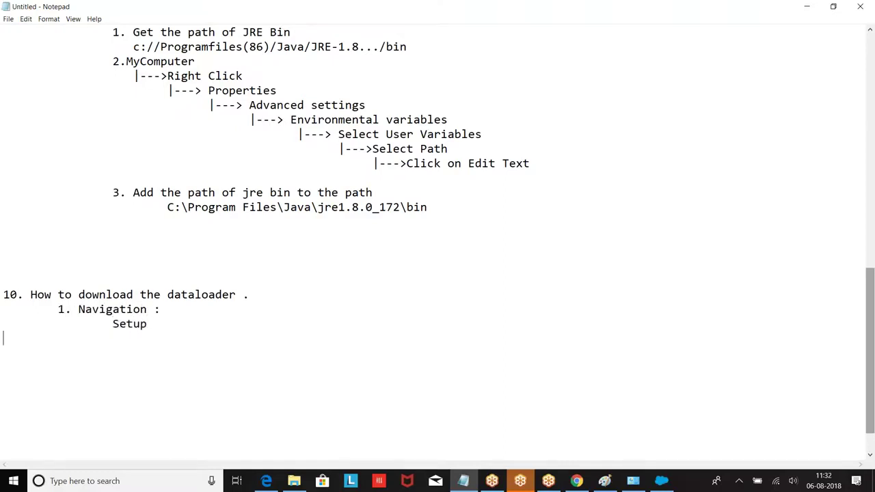
Add the outline lines '|---> Adminster' and '|---> Data Management'.
type("|---> Adminster")
key("Return")
key("Tab")
key("Tab")
key("Tab")
type("|---")
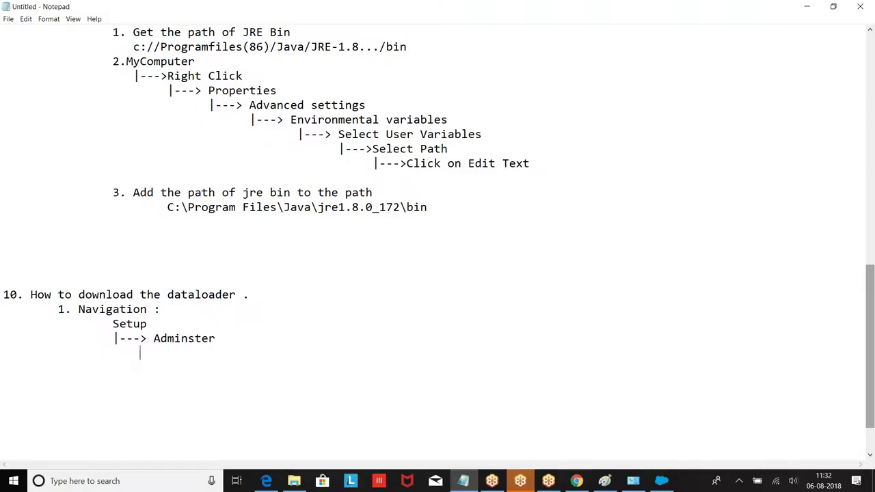
type("> DataLoader")
key("Return")
key("Tab")
key("Tab")
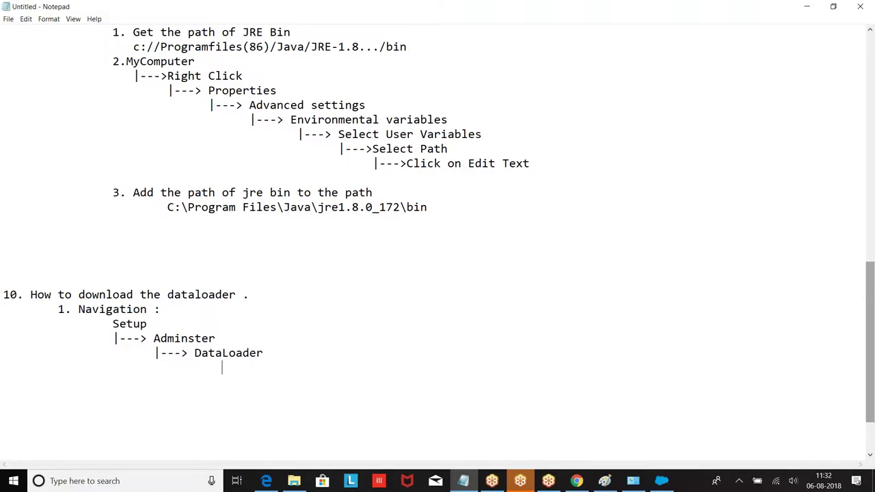
left_click(267, 354)
key("BackSpace")
key("BackSpace")
key("BackSpace")
key("BackSpace")
key("BackSpace")
key("BackSpace")
type("Management")
Finish the outline with '|---> Data Loader' and '|--->DownLoad for windows', then add new lines.
key("Return")
key("Tab")
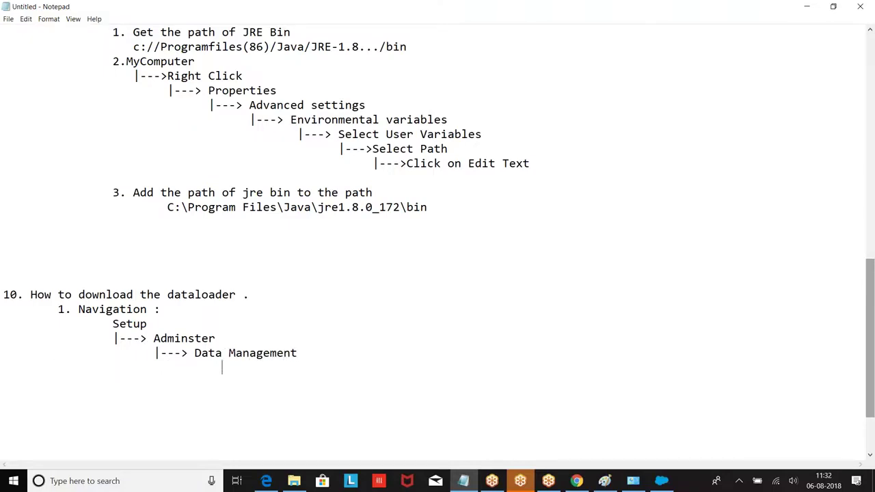
type("|---> Data Loader")
key("Return")
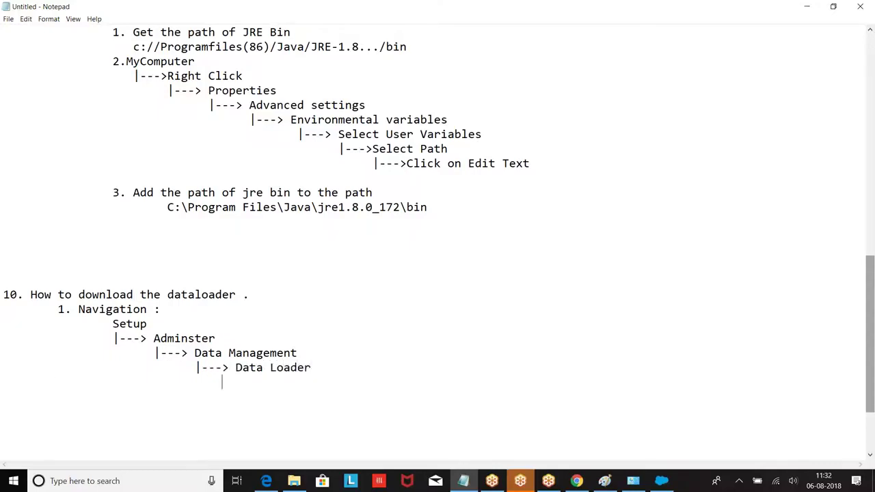
type("|--")
type("->DownL")
type("oad.")
type("for")
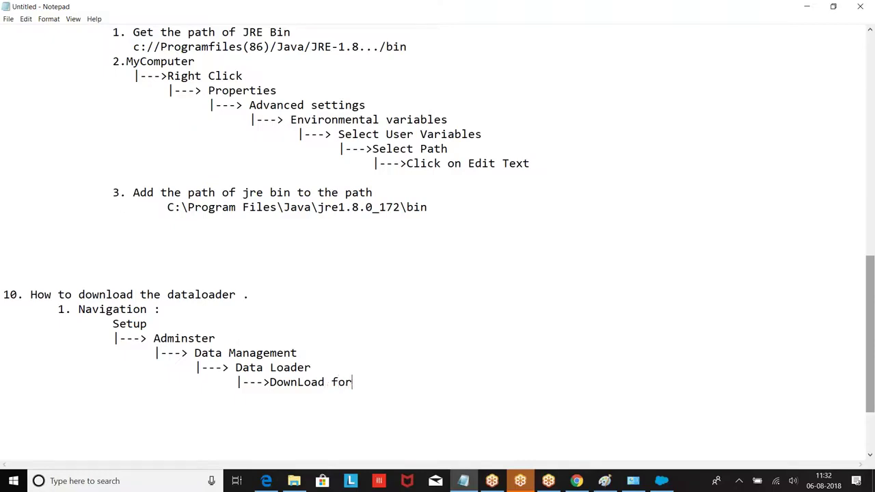
type(" windows")
key("Return")
key("Return")
scroll(348, 221, "down", 1)
key("Return")
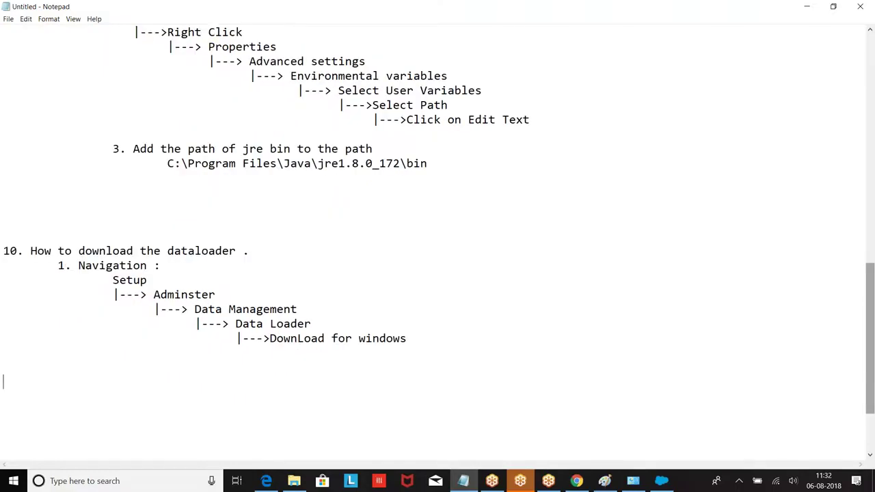
Type step '2. Click on .exe file and Next->Next-> save.', capitalising the first Next.
key("Tab")
scroll(277, 318, "down", 1)
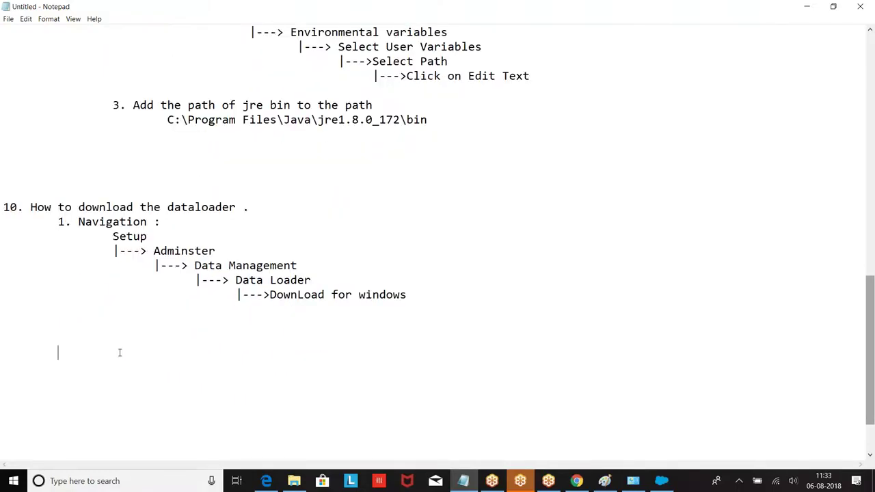
type("2.  Click on .exe fi")
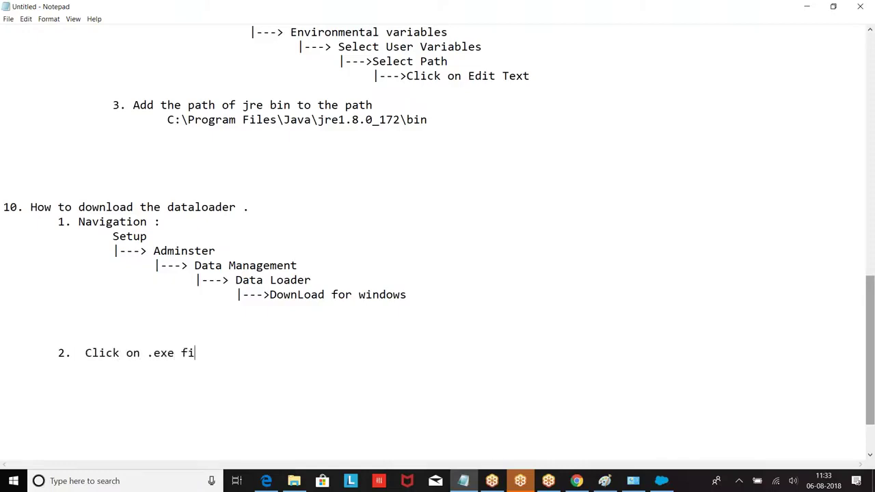
type("le and  ne")
key("BackSpace")
type("next->Next-> save.")
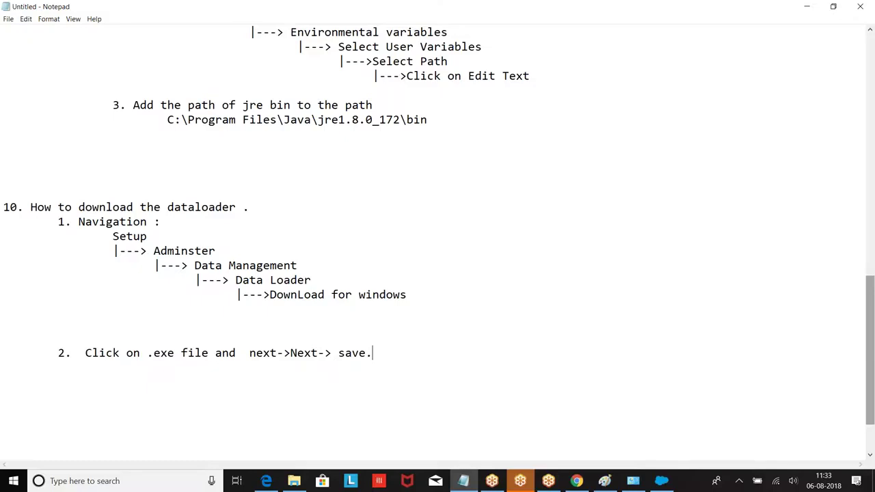
left_click(255, 353)
key("BackSpace")
type("N")
left_click(376, 353)
Add the heading '11. How to login to dataloader.' followed by blank lines.
key("Return")
key("Return")
key("Return")
type("11.  How to lo")
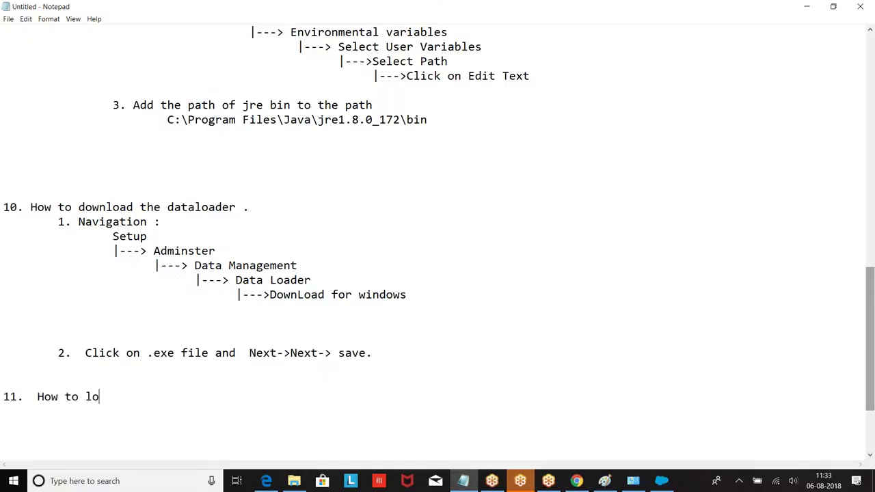
type("gin to dataloader.")
key("Return")
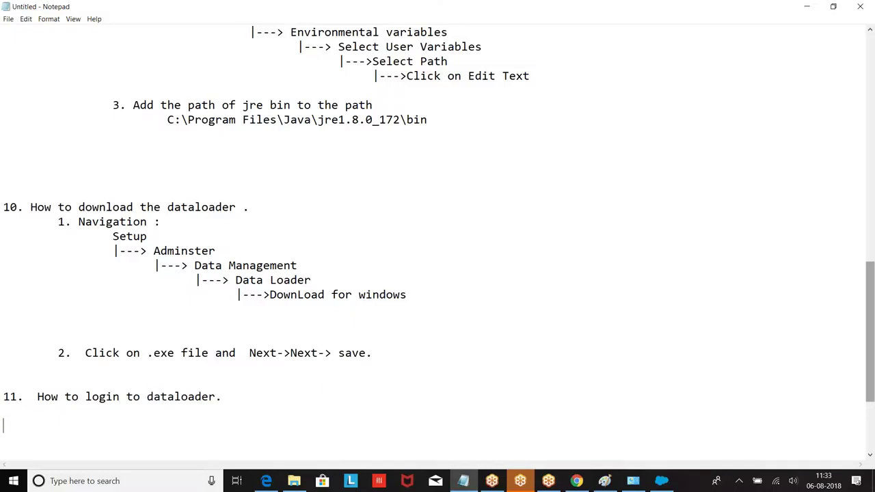
key("Return")
scroll(533, 283, "down", 3)
key("Tab")
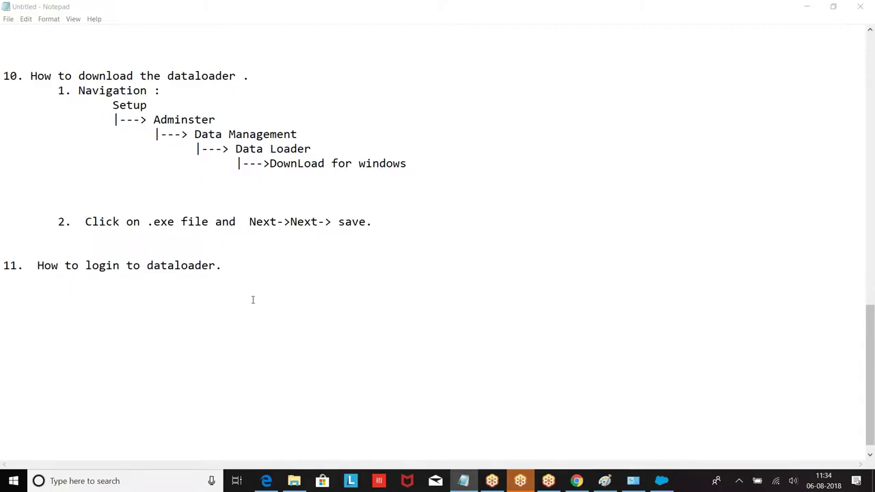
left_click(242, 271)
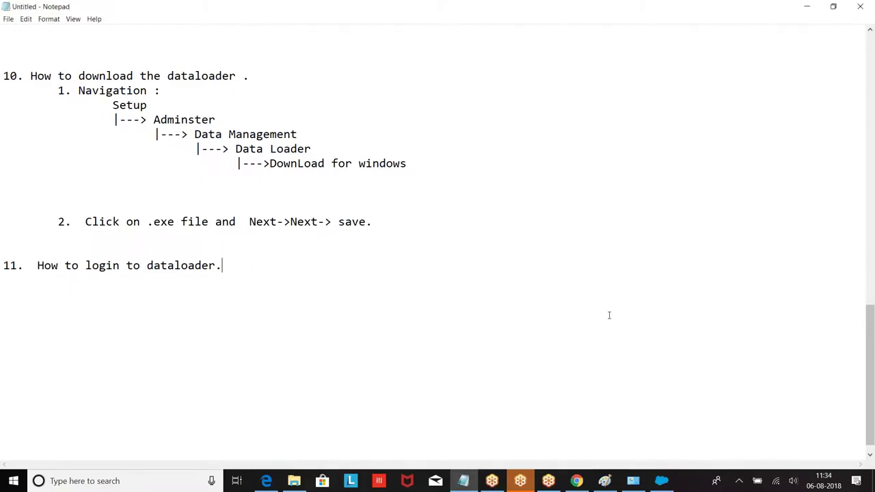
left_click(867, 287)
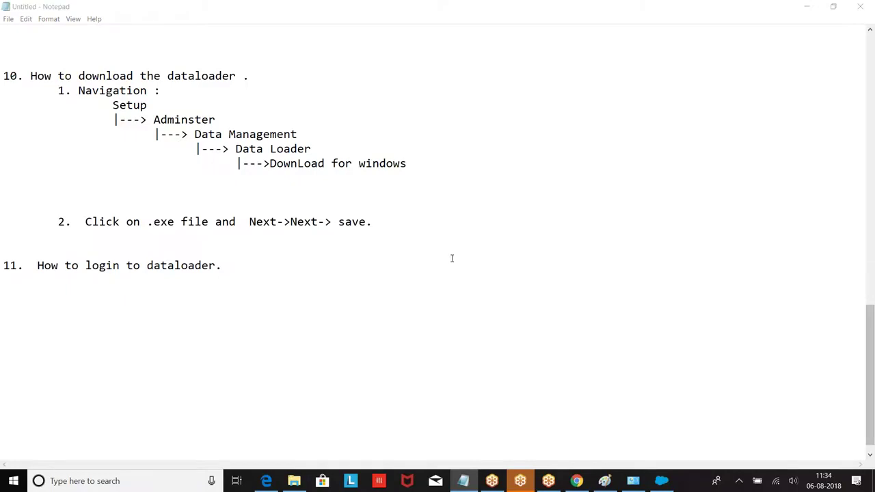
left_click(227, 268)
key("Return")
key("Tab")
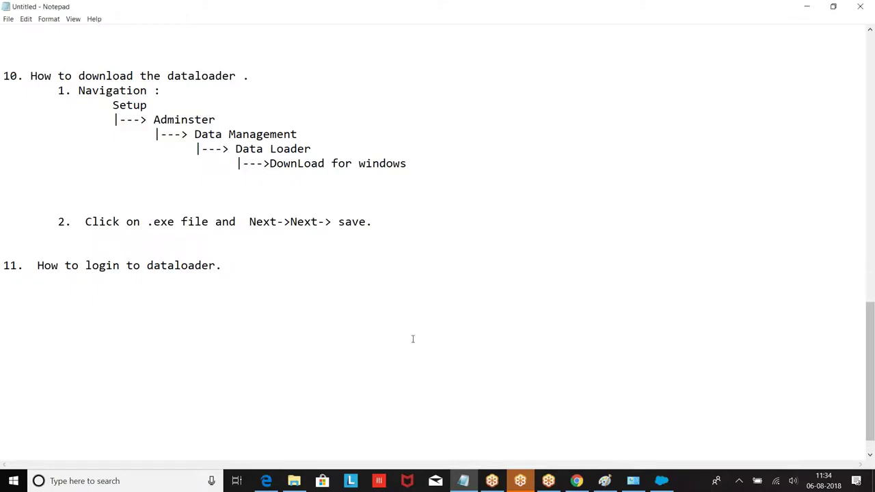
Start a Data Loader Export and choose the Production environment.
left_click(661, 481)
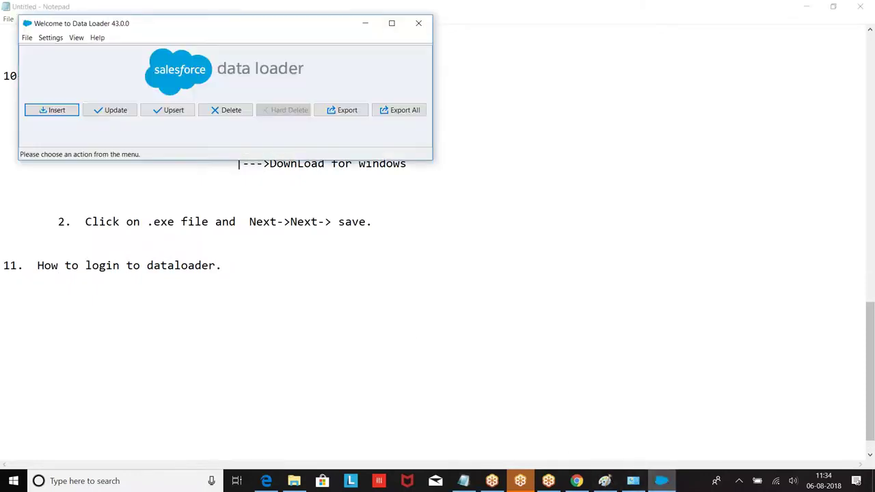
left_click(352, 112)
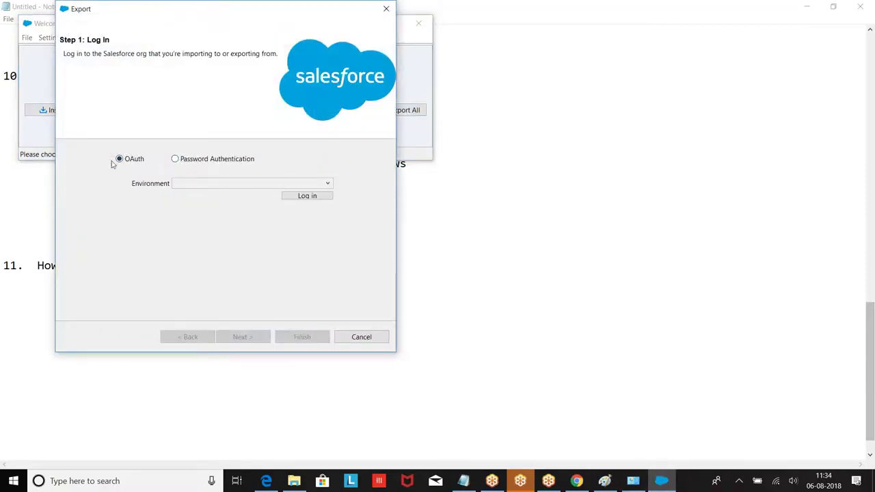
left_click(254, 186)
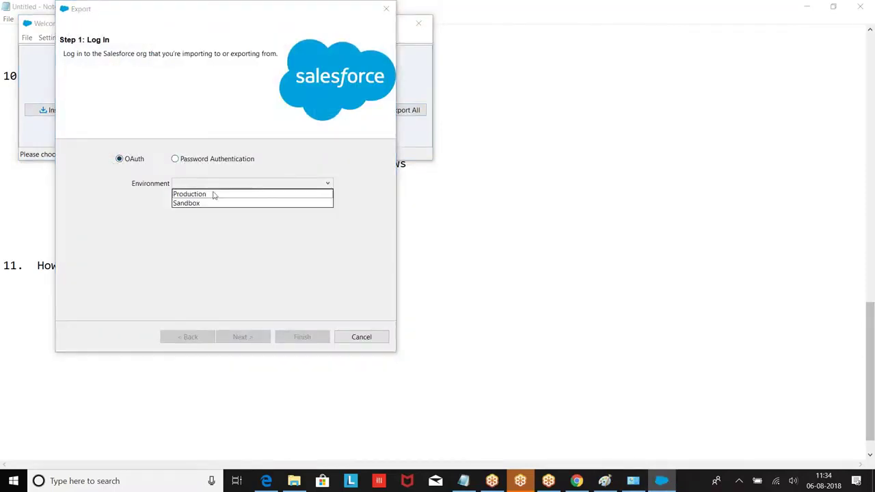
left_click(197, 195)
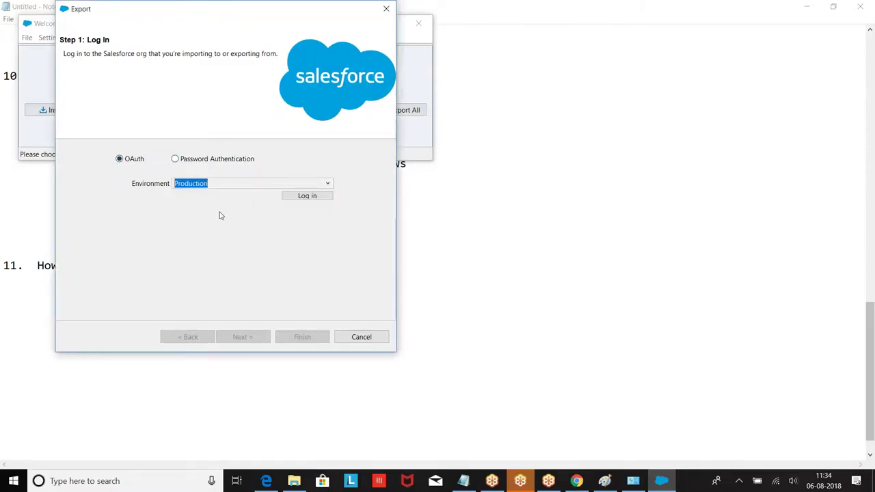
Log in with the admin username and password, then allow Data Loader access to the account.
left_click(316, 197)
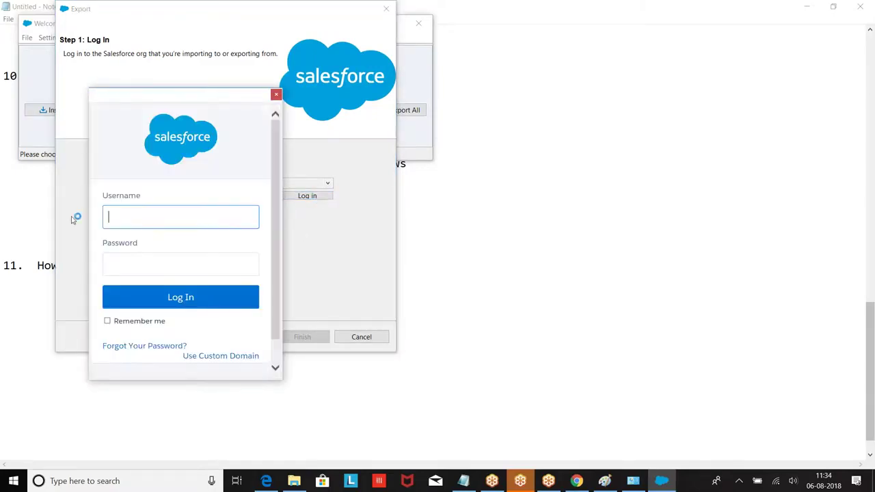
key("Tab")
key("Tab")
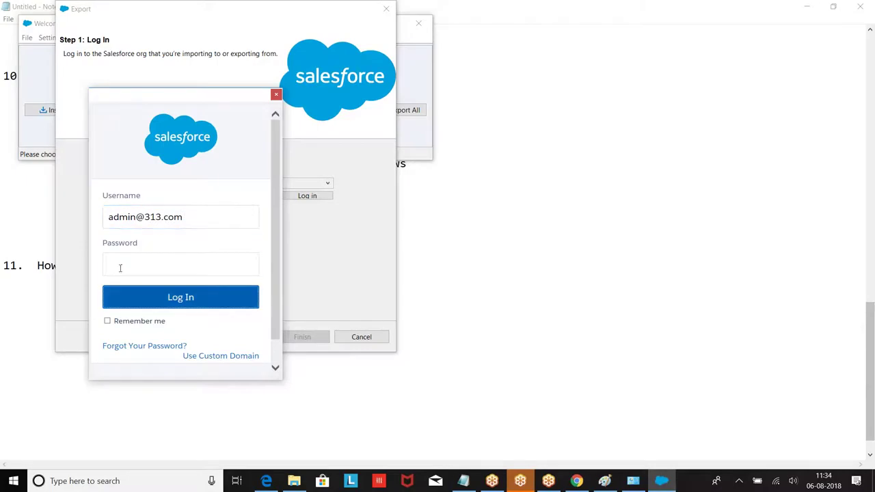
left_click(120, 268)
type("•••••••••••••")
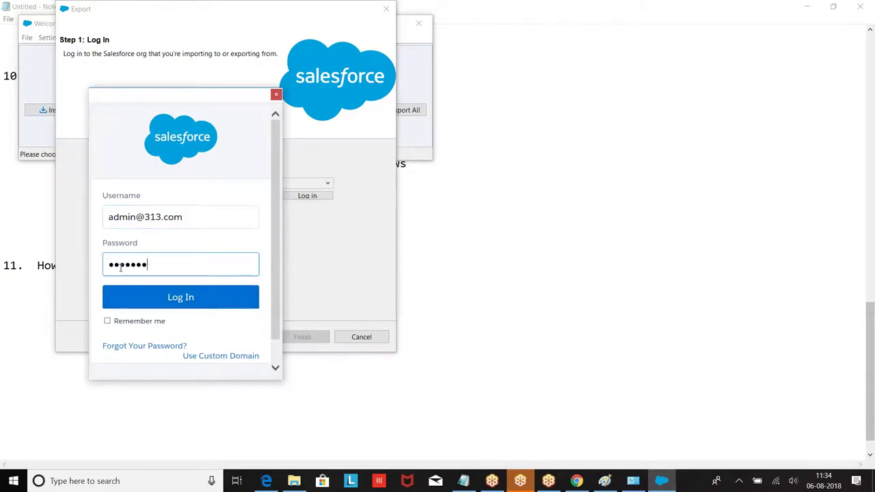
left_click(184, 296)
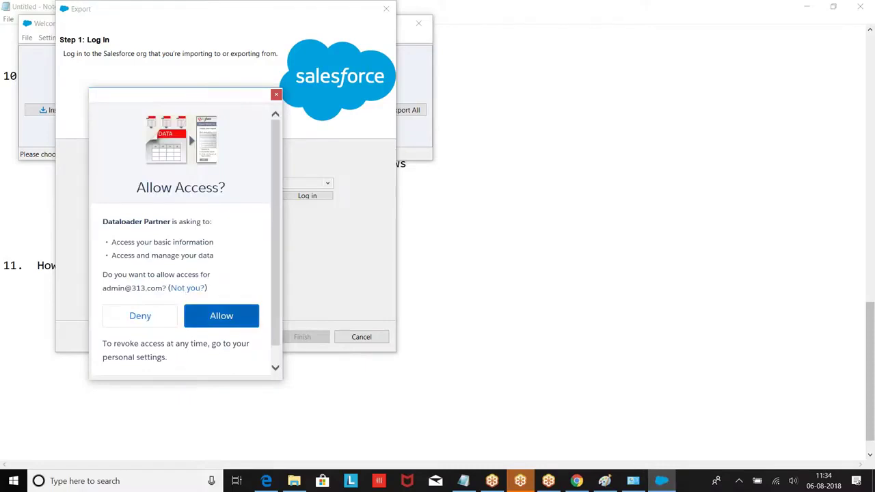
left_click(213, 316)
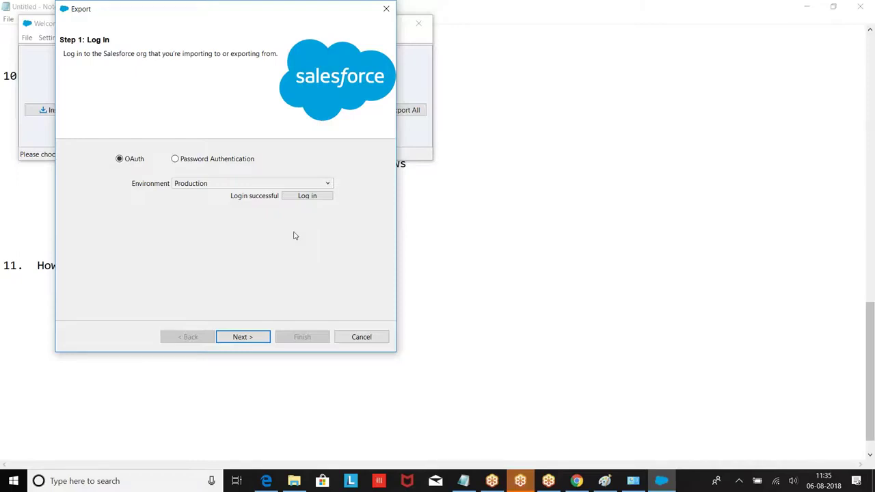
Under heading 11, add a '1. OAuth :' entry with the line 'a. If you want to login using OAuth'.
left_click(464, 480)
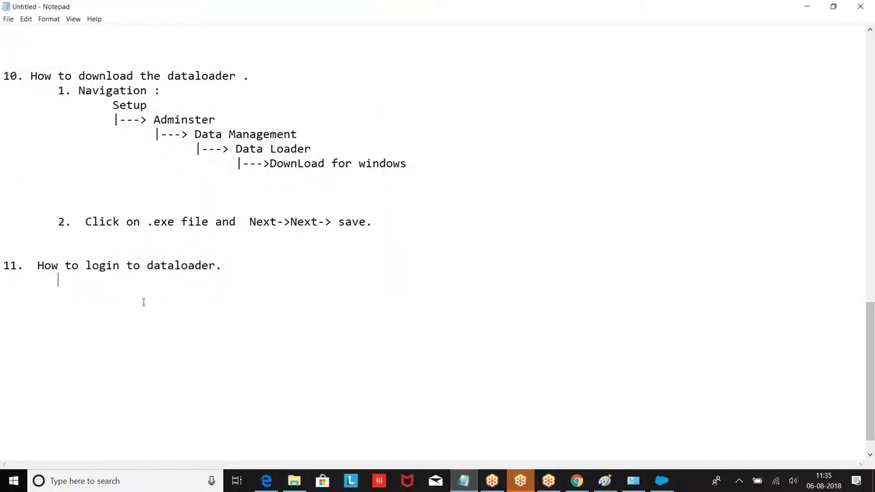
key("Return")
key("Tab")
type("1. OAuth :")
key("Return")
type("a. If yo")
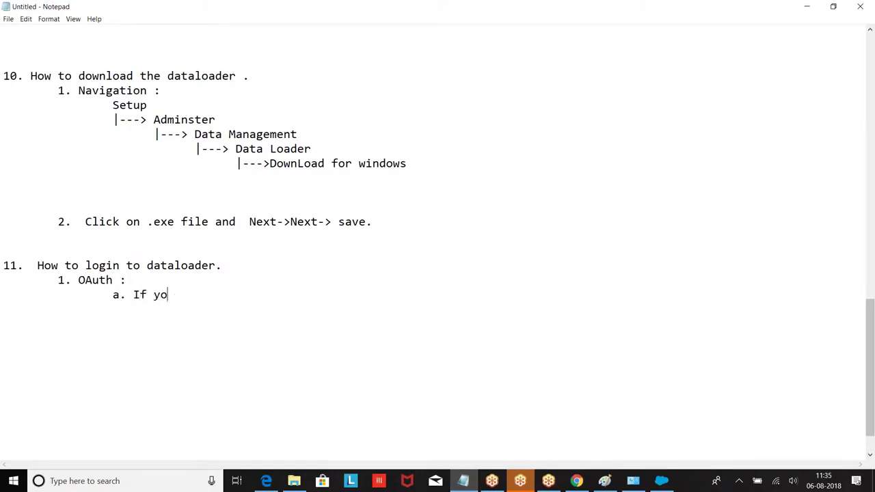
type("u want to")
key("BackSpace")
key("BackSpace")
type("to login using OAuth")
List the four OAuth steps: Choose Environment, Enter Credentials, Enter OTP, and Login.
key("Return")
key("Tab")
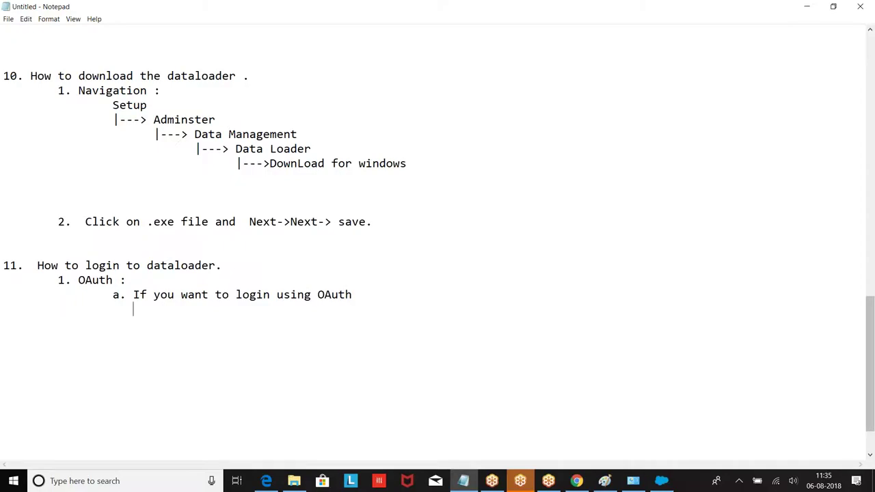
type("a")
key("BackSpace")
type("1. Step 1: Choose ")
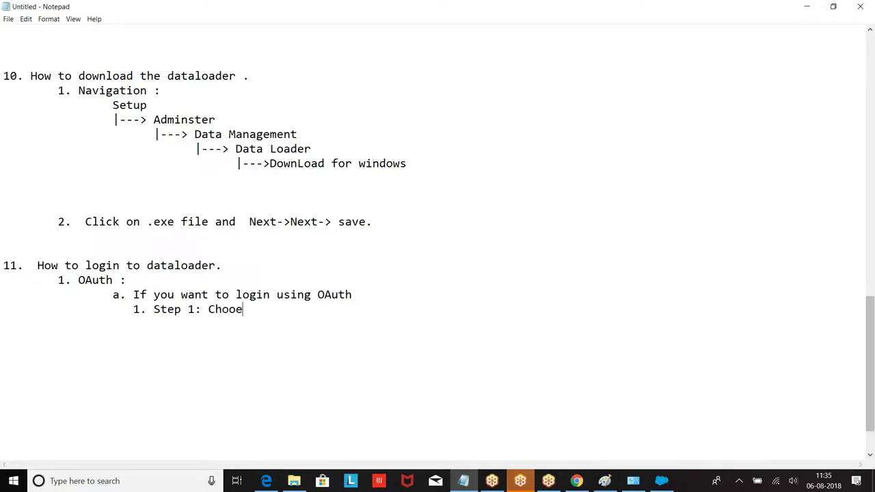
type("Environment")
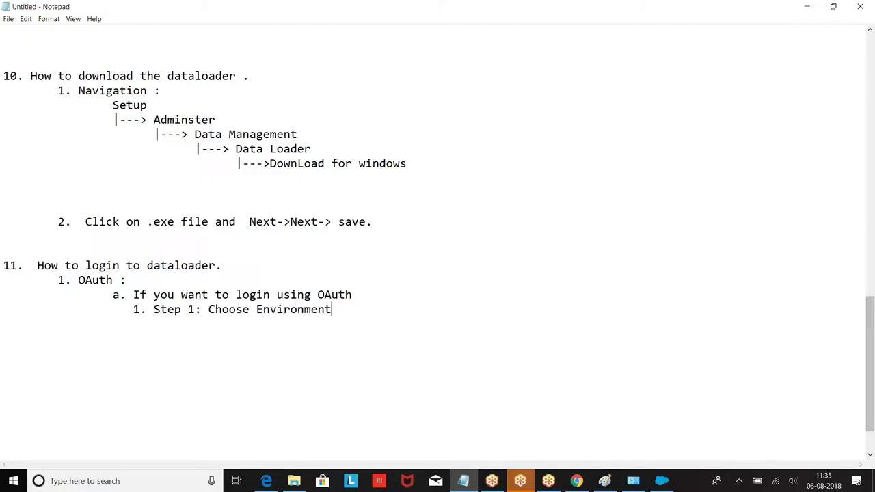
type(" .")
key("Return")
type("2. Step")
type(" 2: Enter C")
type("redentia")
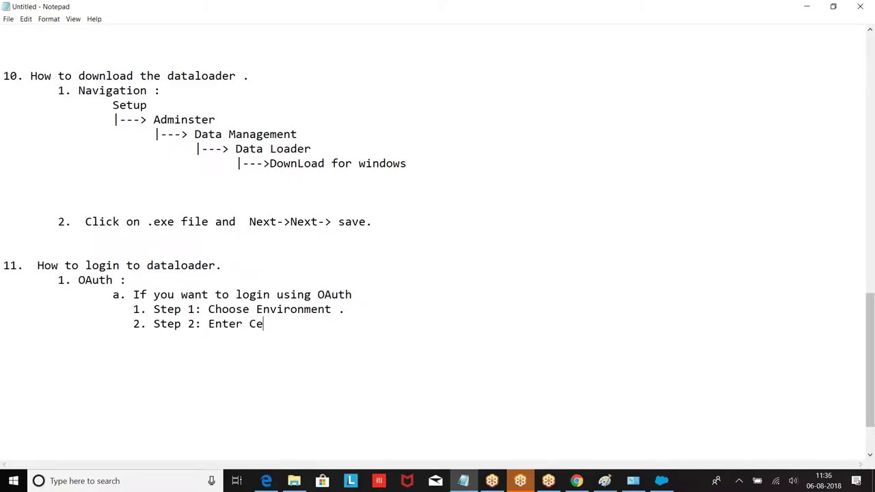
type("ls")
key("Return")
type("3. Step")
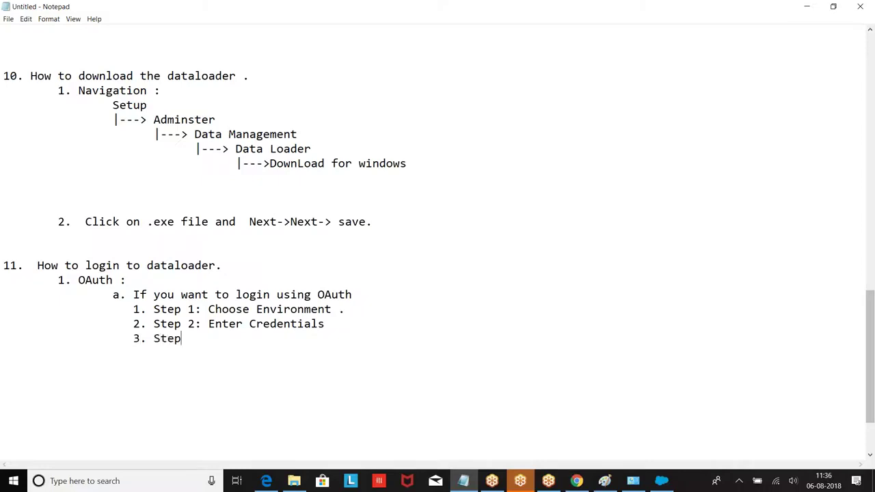
type(" 3: Enter OTP")
key("Return")
key("Tab")
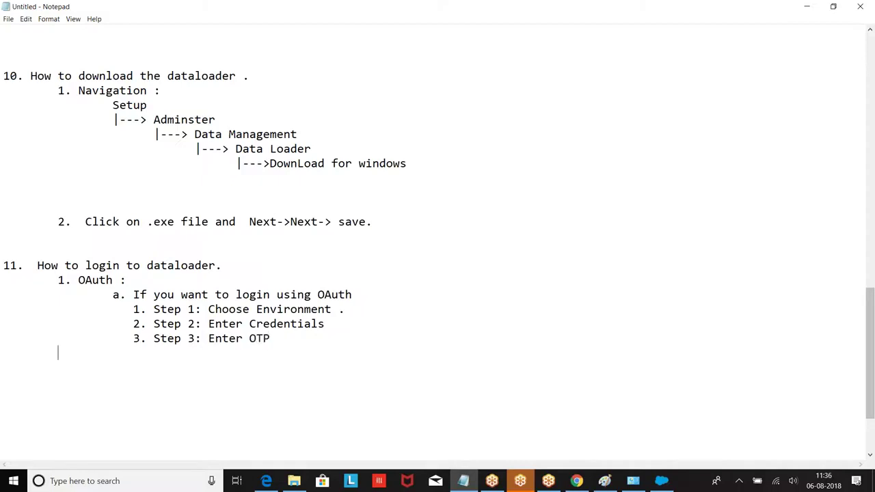
type("4. Login.")
Add a '2. Password Authentication :' heading and start a 'b.' line.
key("Return")
key("Return")
key("Tab")
type("2. Password Authti")
key("BackSpace")
key("BackSpace")
type("entication :")
key("Return")
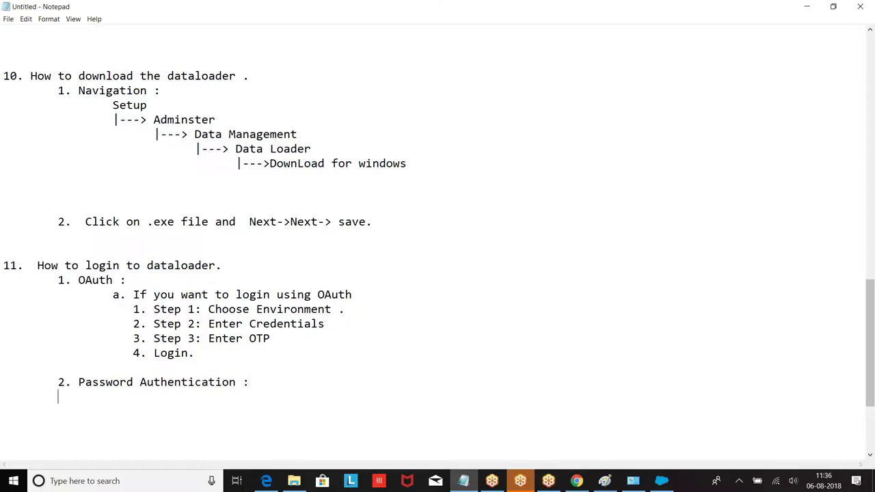
type("b.")
Cancel the Export login, log out of Data Loader, and start a new Export.
left_click(660, 480)
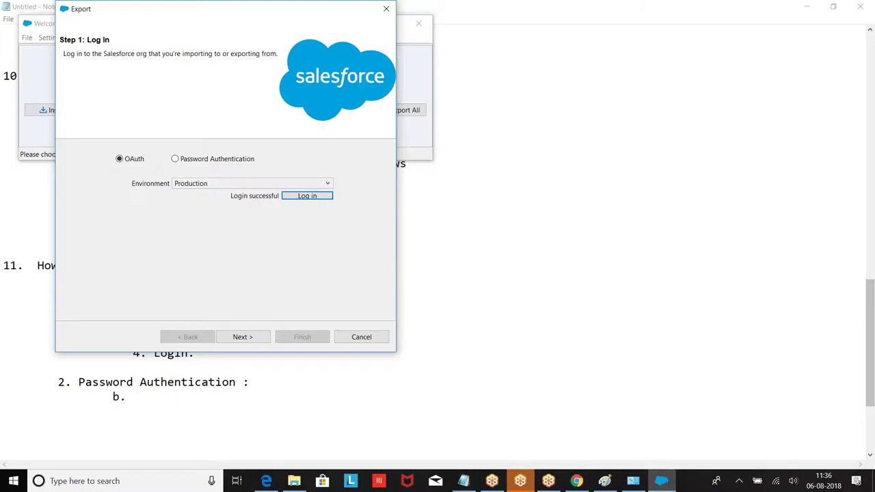
left_click(361, 336)
left_click(30, 39)
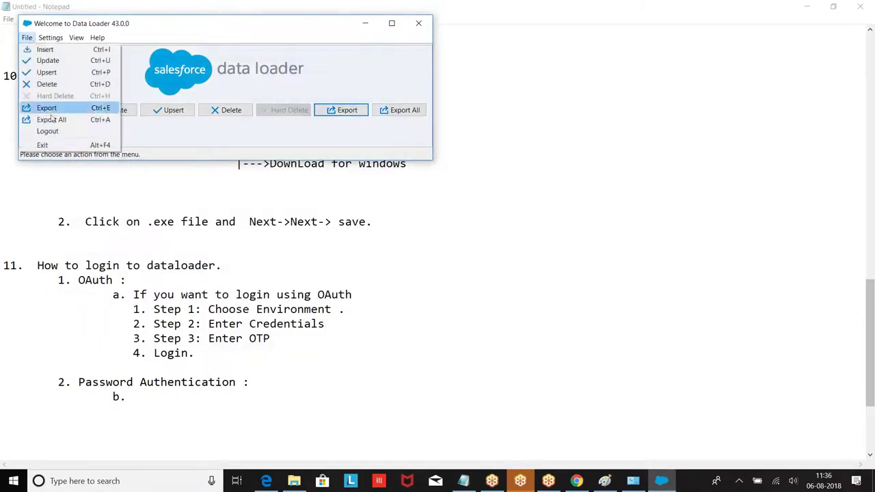
left_click(43, 129)
left_click(27, 38)
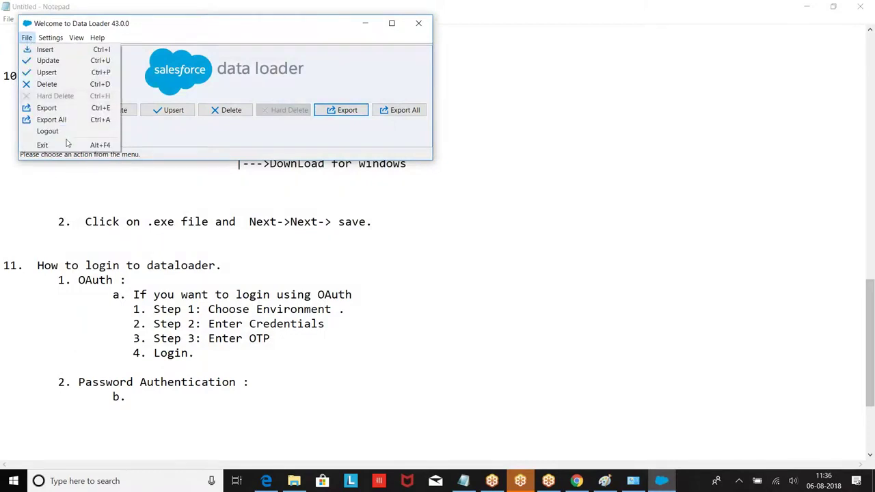
left_click(43, 129)
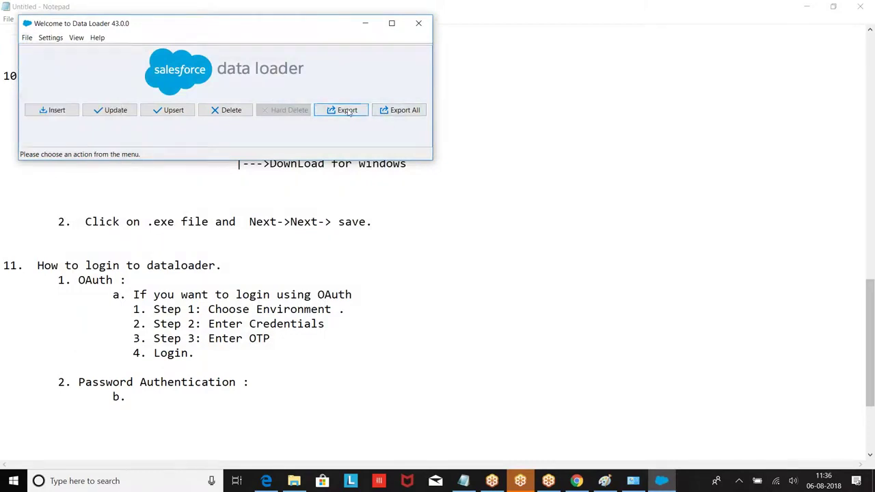
left_click(340, 110)
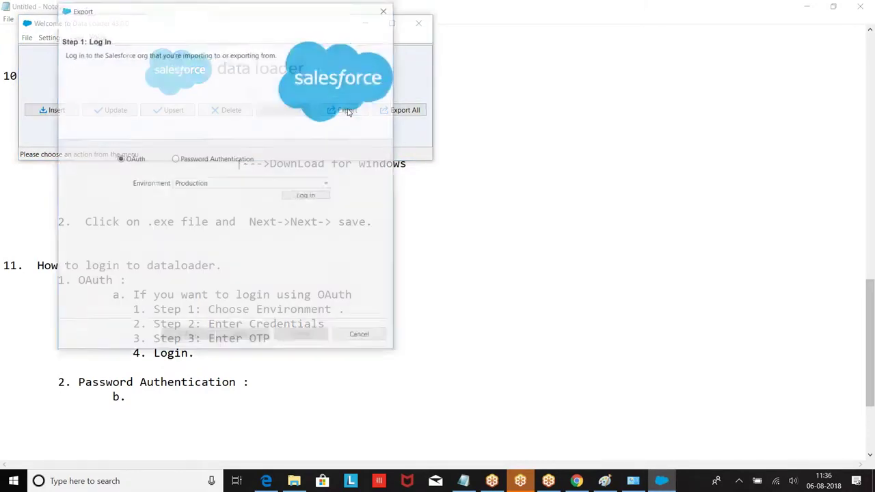
Choose Password Authentication and fill in the admin username and account password.
left_click(178, 160)
left_click(187, 184)
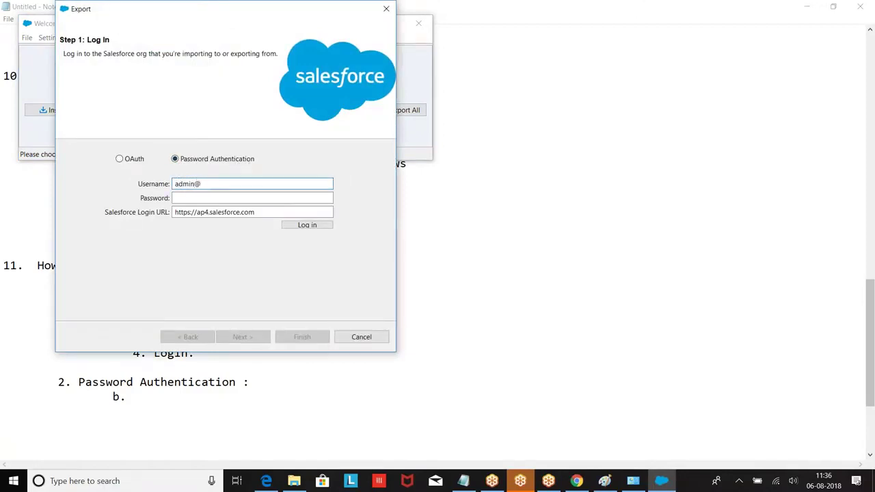
left_click(197, 198)
type("•••••••")
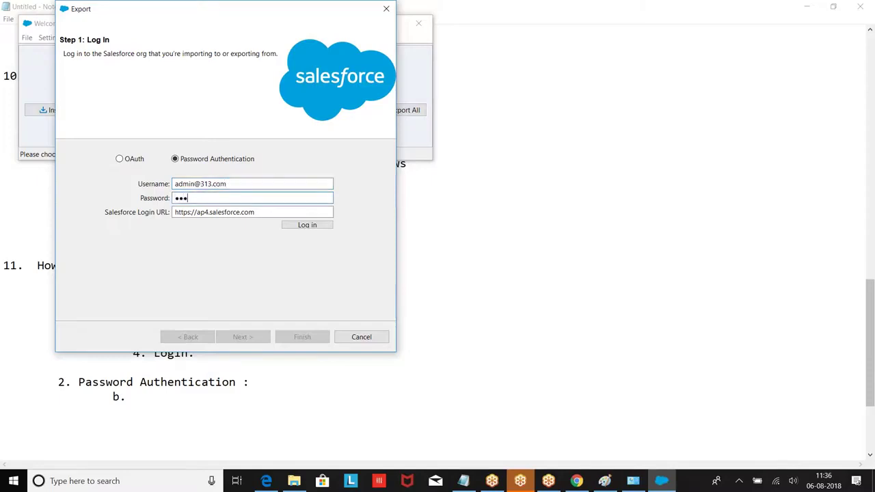
type("••••••")
left_click(576, 482)
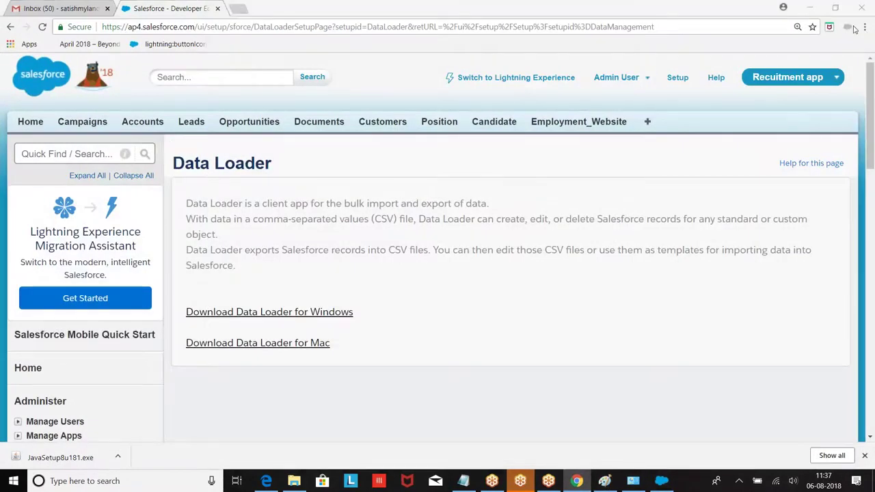
Open the System Administrator profile from Setup > Manage Users > Profiles, filtered to S.
left_click(619, 77)
left_click(541, 124)
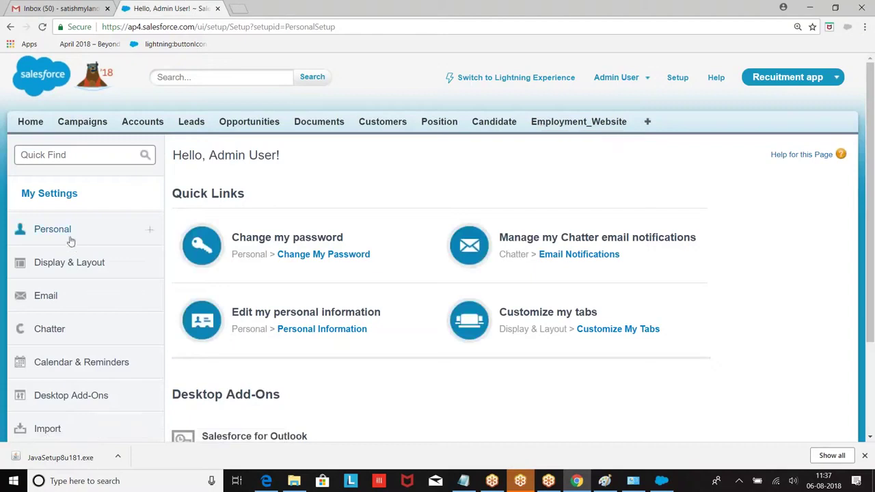
left_click(68, 238)
scroll(68, 237, "down", 3)
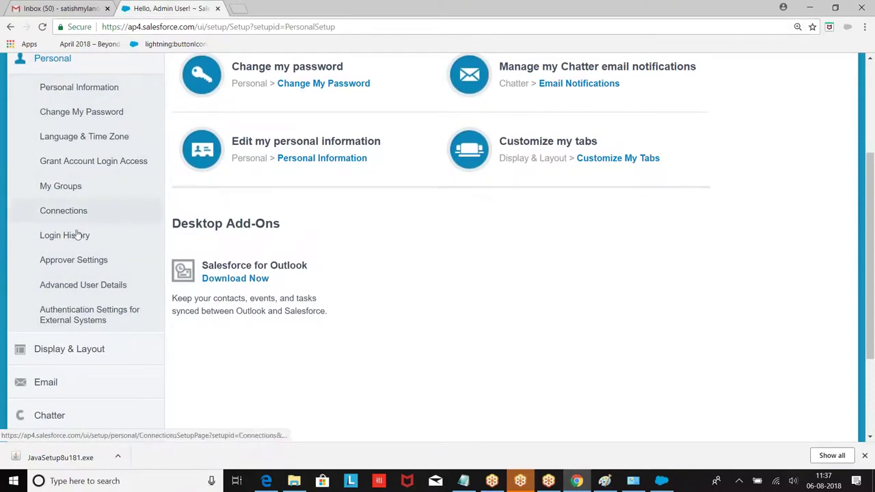
scroll(110, 191, "up", 3)
left_click(676, 79)
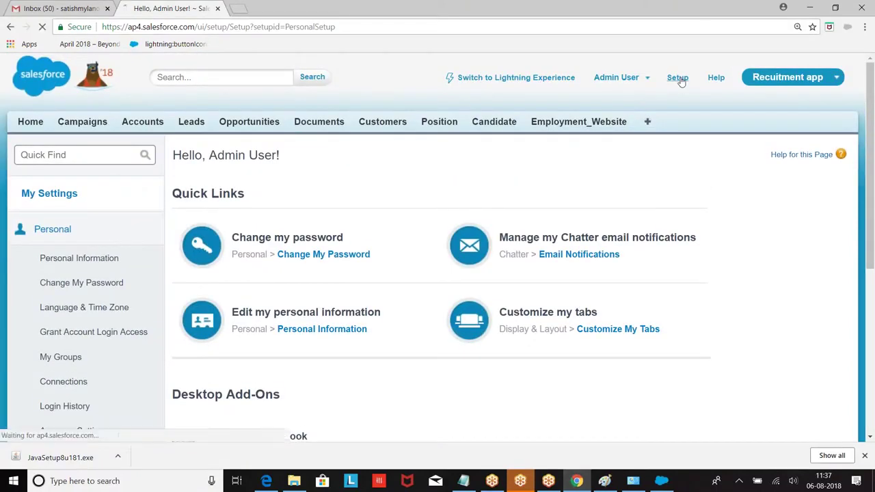
scroll(438, 246, "down", 2)
scroll(68, 143, "down", 3)
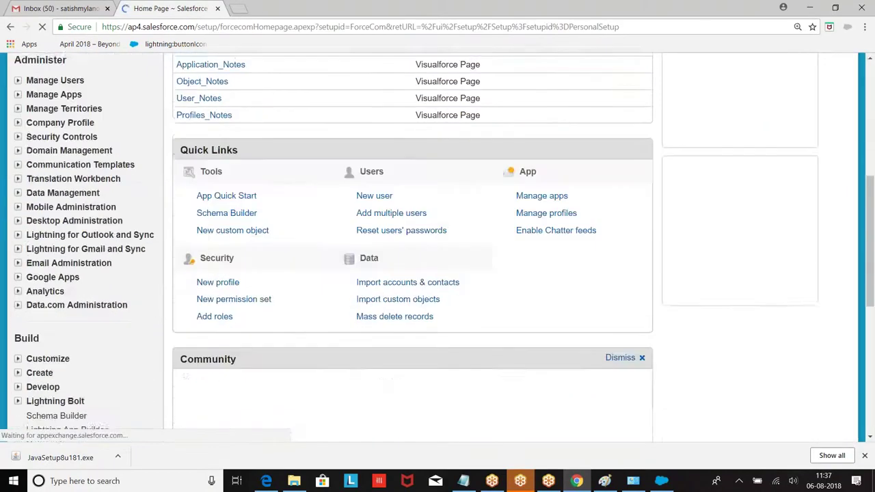
scroll(68, 144, "up", 1)
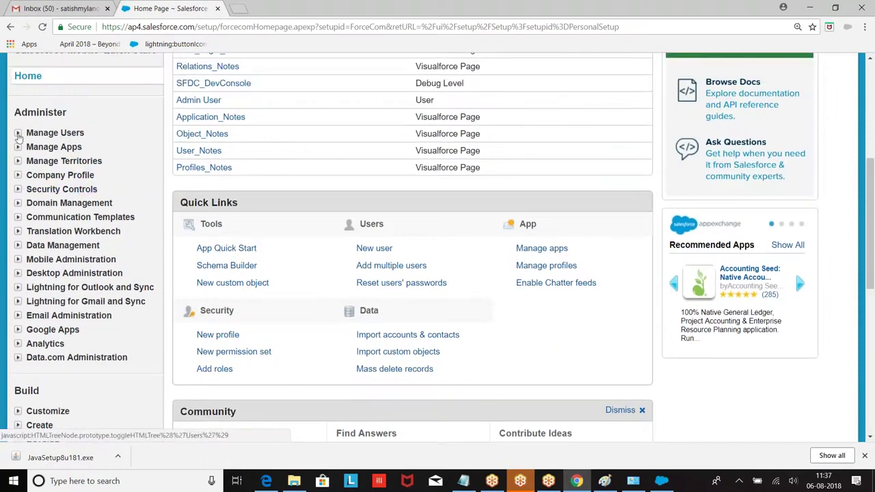
left_click(18, 133)
left_click(53, 218)
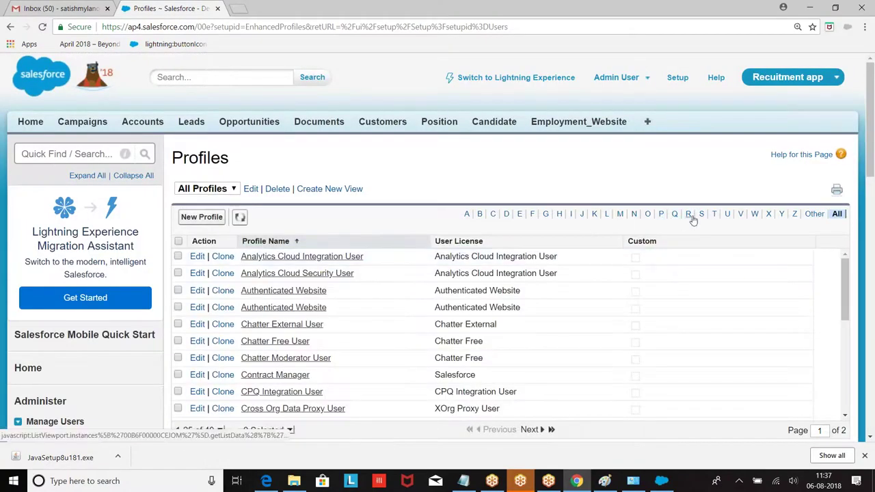
left_click(702, 214)
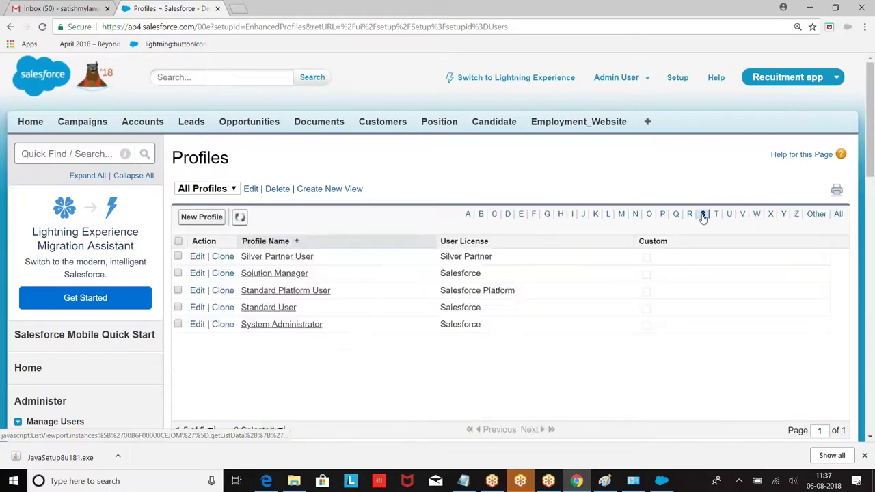
left_click(277, 326)
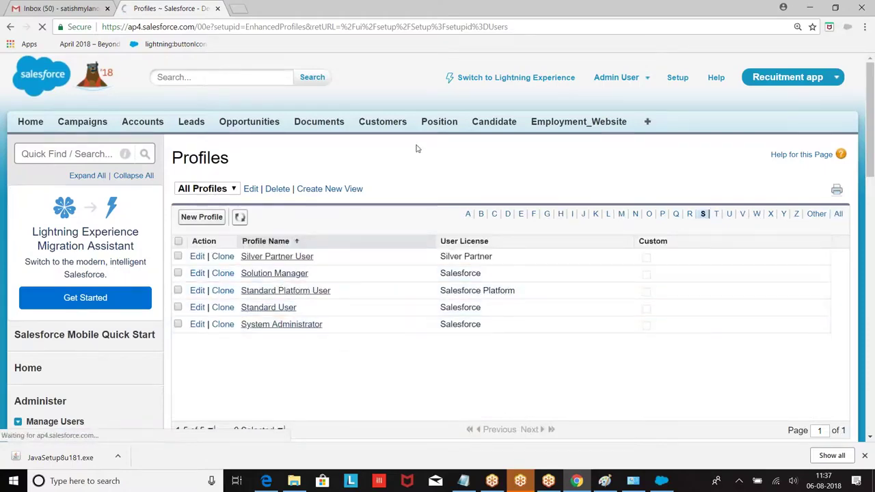
Delete the profile's 0.0.0.0–255.255.255.255 login IP range and confirm.
scroll(417, 148, "down", 4)
scroll(417, 149, "down", 15)
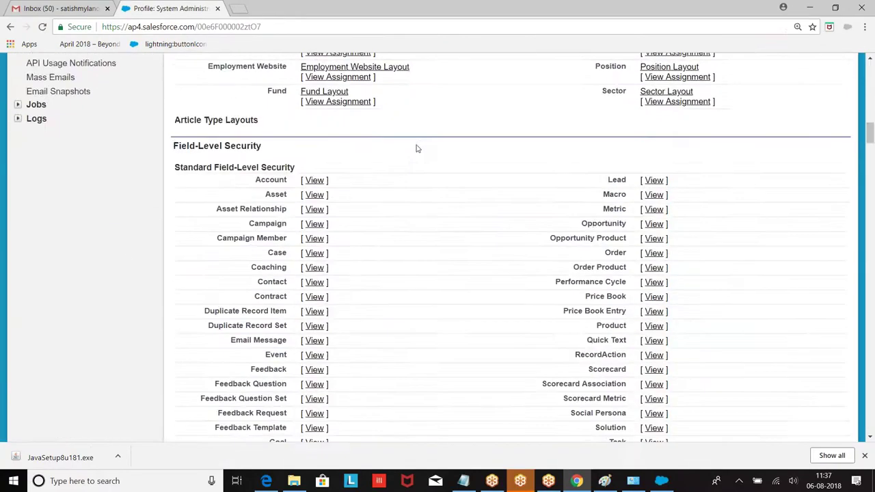
scroll(417, 149, "down", 20)
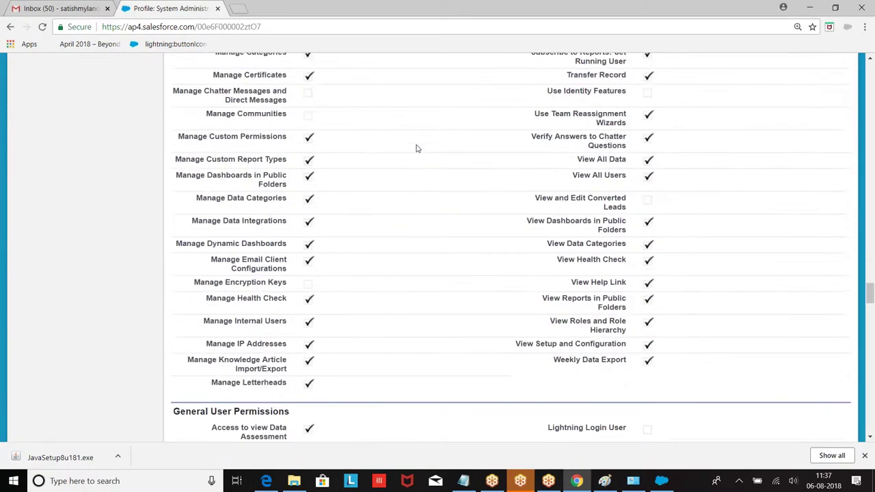
scroll(417, 148, "down", 1)
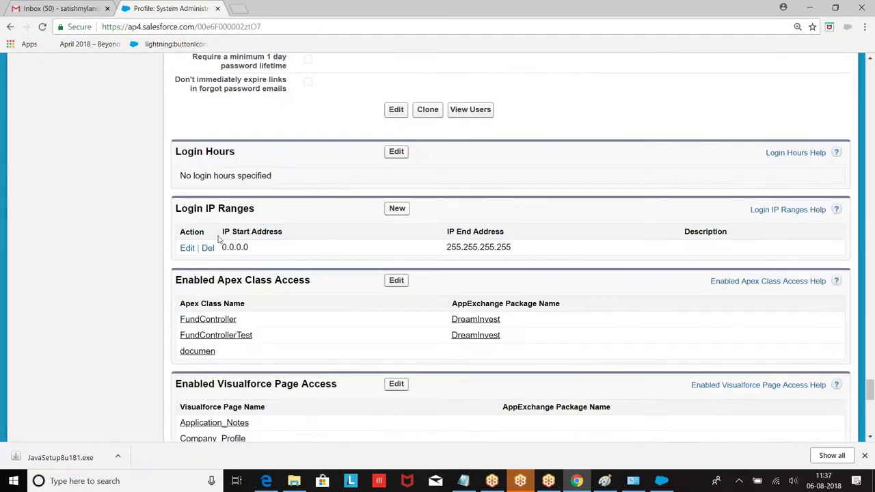
left_click(206, 247)
left_click(487, 102)
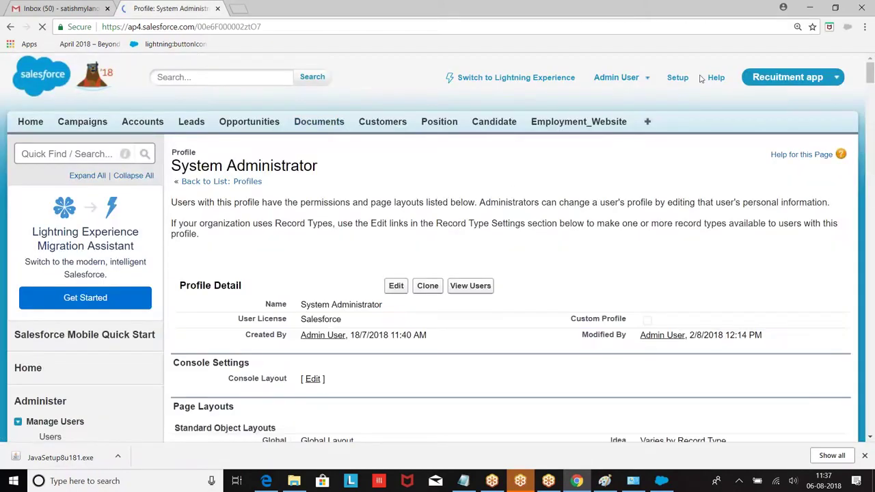
Return to the Profiles list under Setup > Manage Users.
left_click(677, 77)
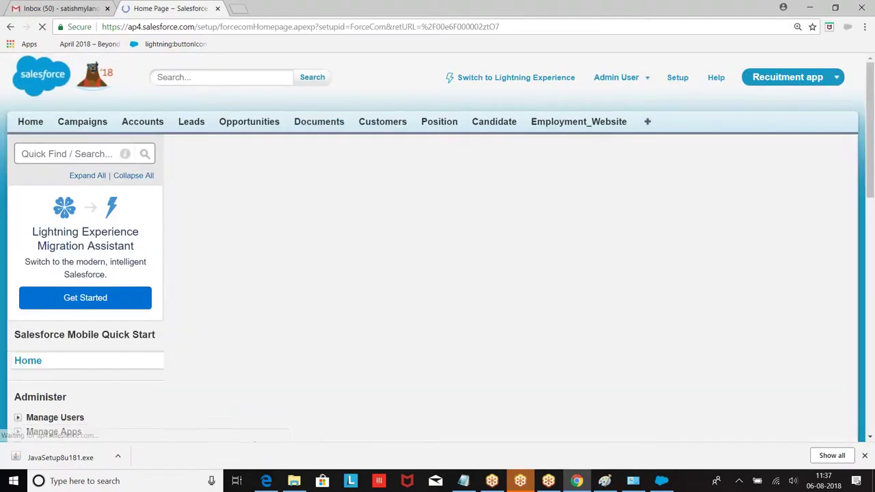
scroll(21, 133, "down", 5)
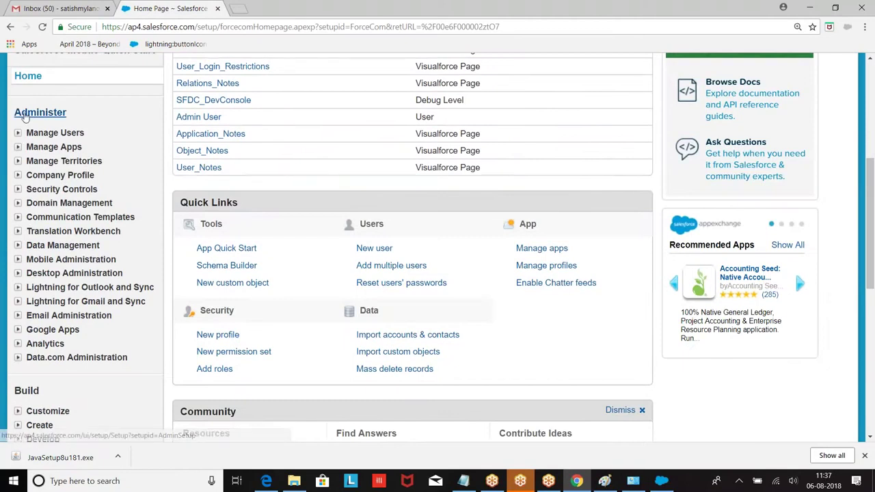
left_click(18, 134)
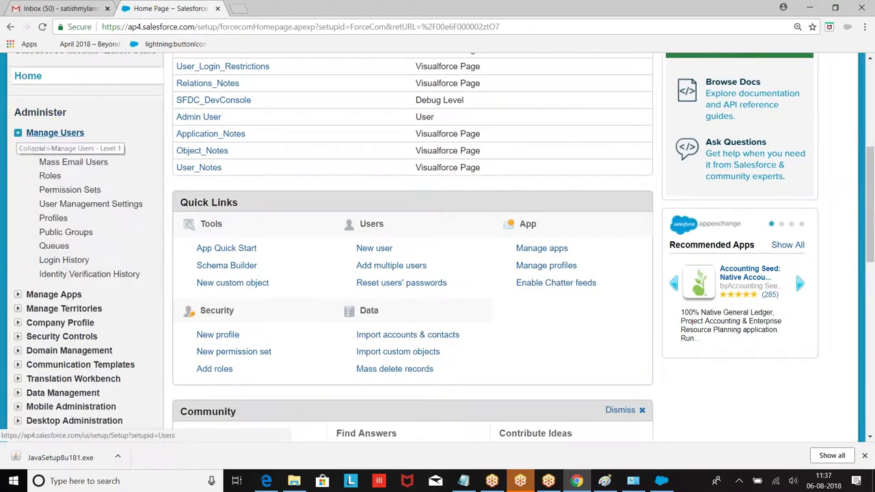
left_click(47, 218)
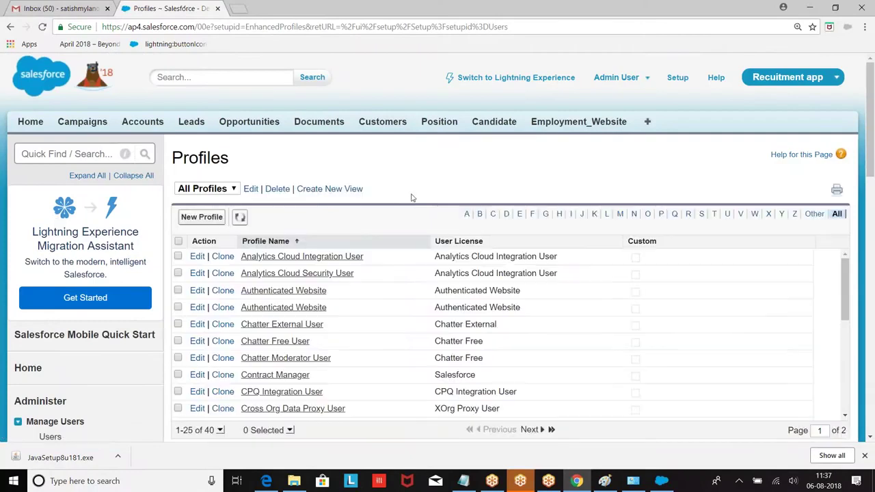
scroll(410, 195, "down", 2)
scroll(665, 178, "up", 1)
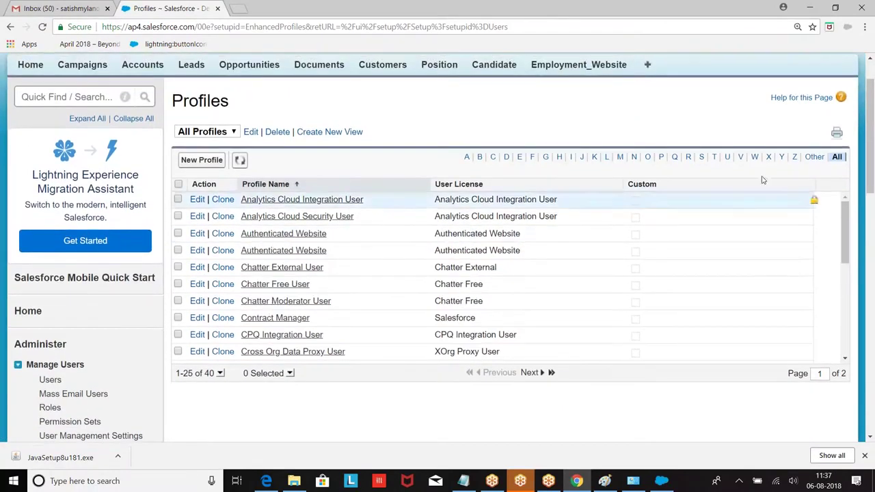
scroll(620, 200, "up", 1)
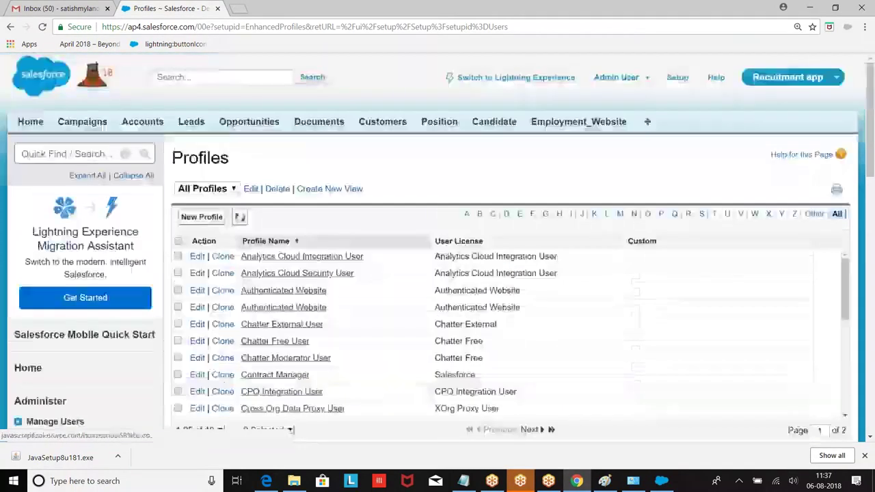
left_click(649, 81)
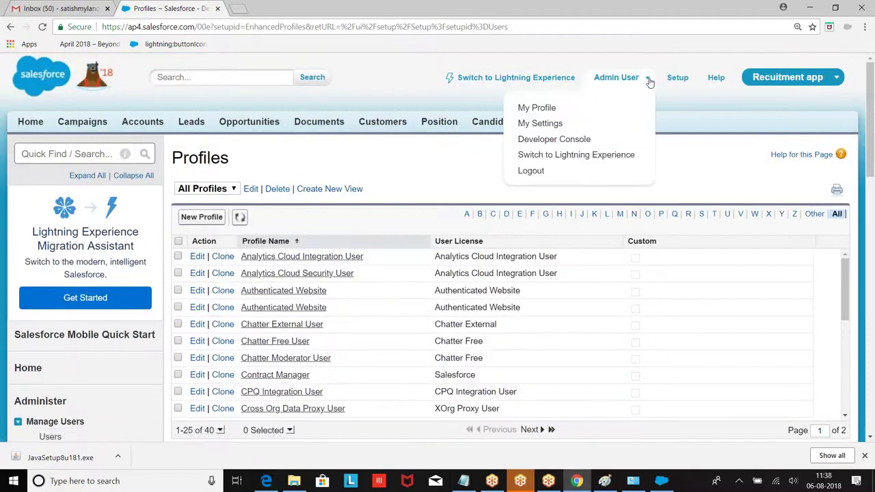
Reset the security token via My Settings > Personal > Reset My Security Token.
left_click(533, 124)
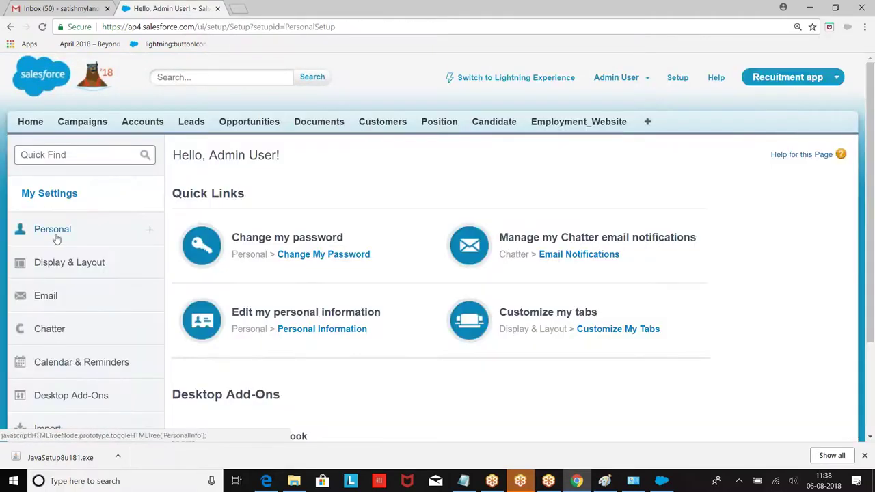
left_click(55, 236)
scroll(137, 225, "down", 2)
scroll(137, 246, "down", 1)
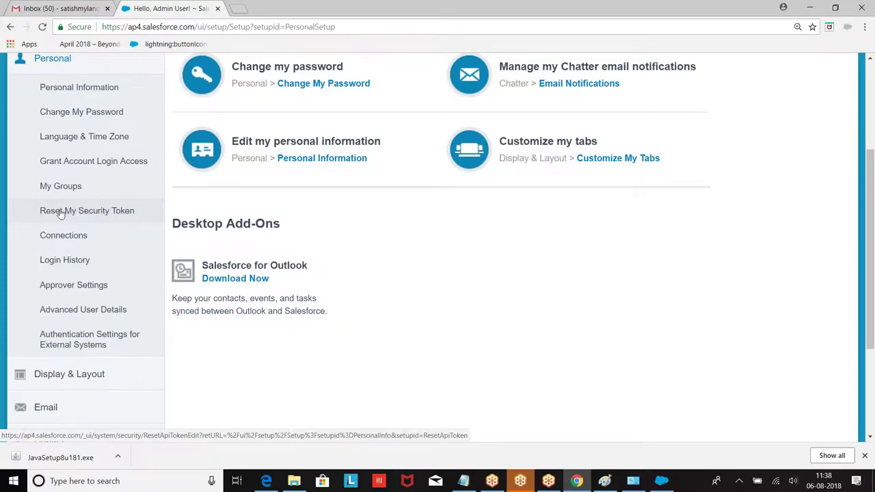
left_click(61, 214)
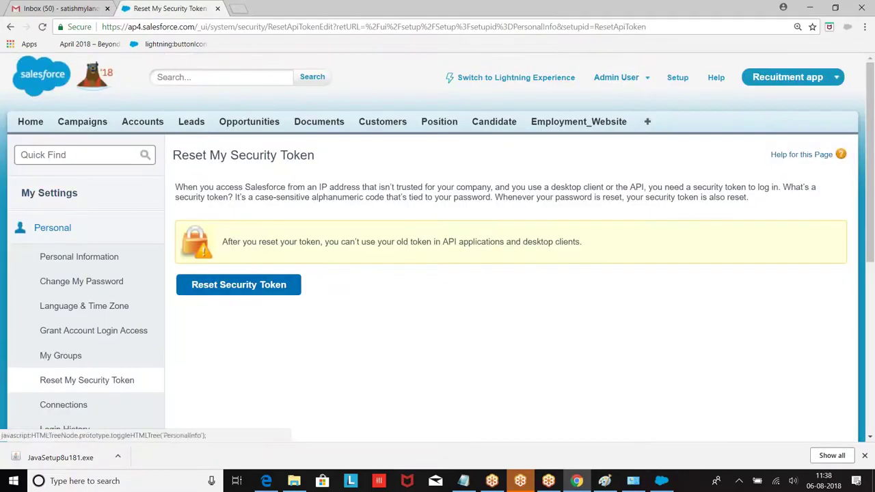
scroll(299, 221, "down", 1)
scroll(299, 221, "down", 3)
left_click(231, 173)
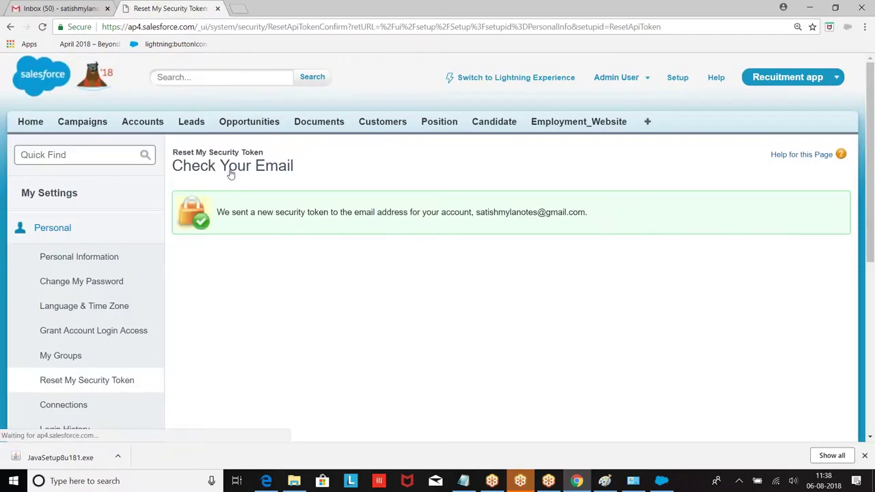
left_click(60, 8)
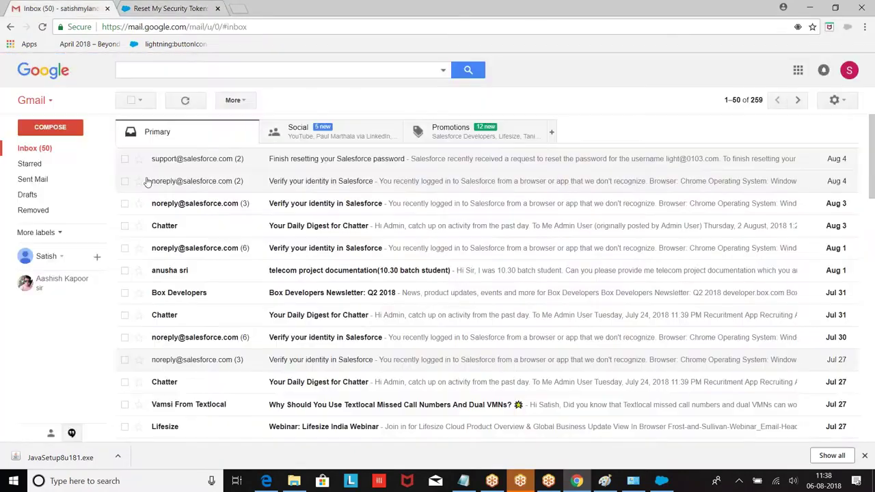
Refresh the Gmail inbox, open the new security token e-mail and copy the token.
left_click(35, 148)
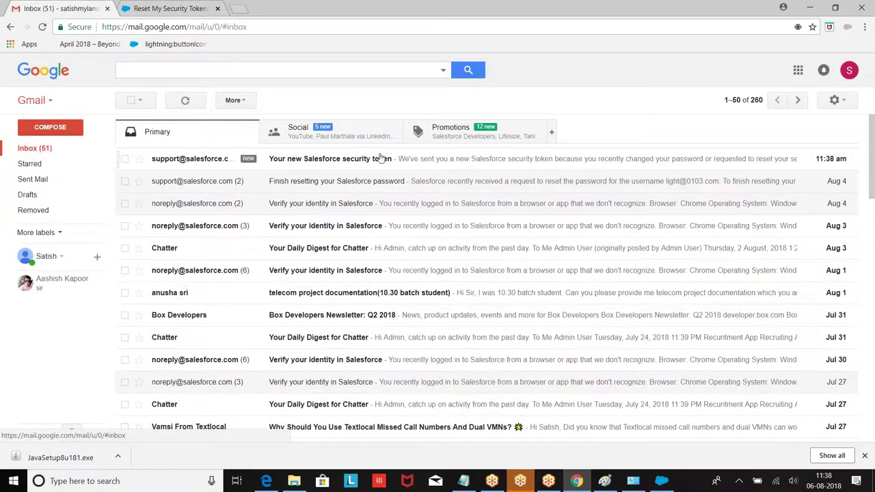
left_click(333, 163)
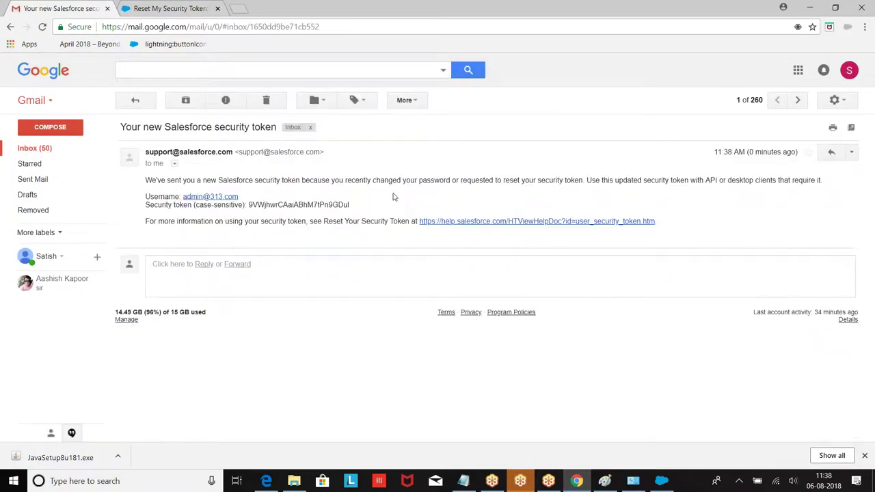
double_click(302, 204)
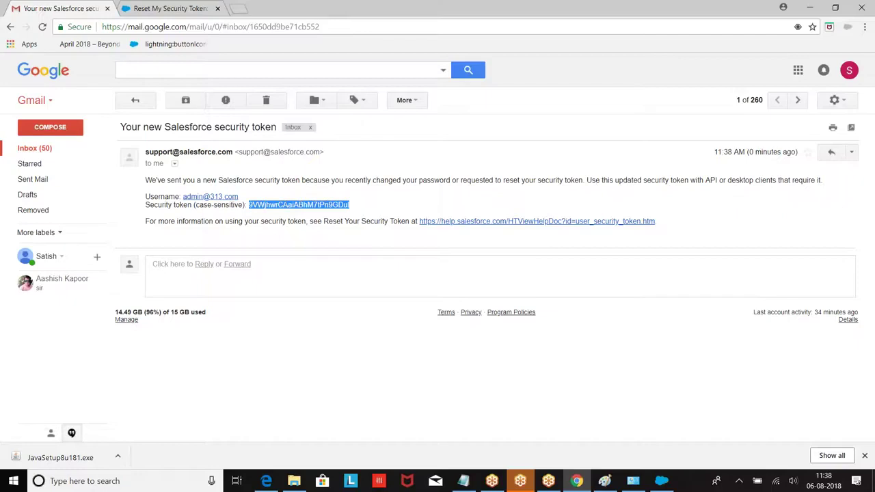
left_click(662, 480)
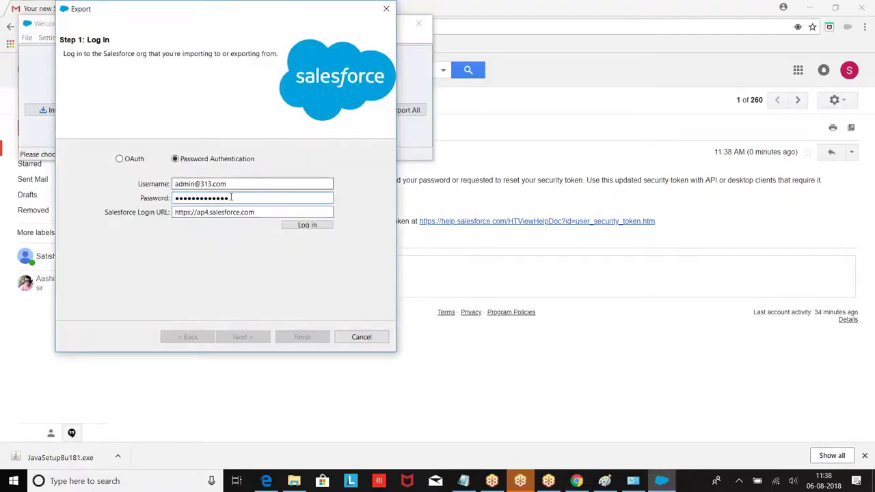
Paste the token after the password and attempt login, then start retyping the username.
key("ctrl+v")
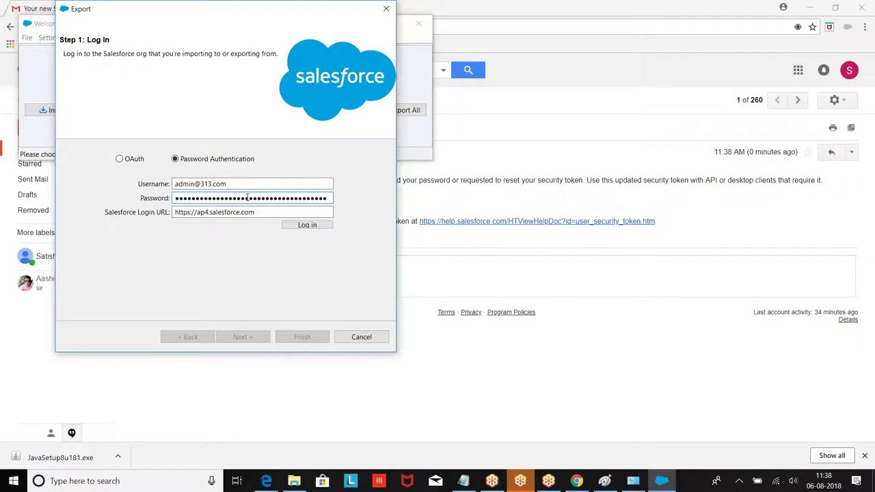
left_click(307, 224)
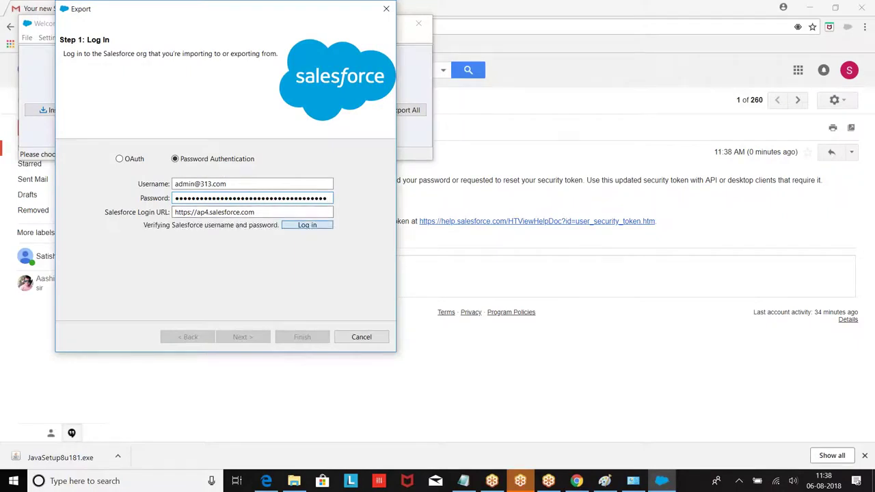
left_click_drag(229, 183, 103, 181)
key("BackSpace")
type("admin@")
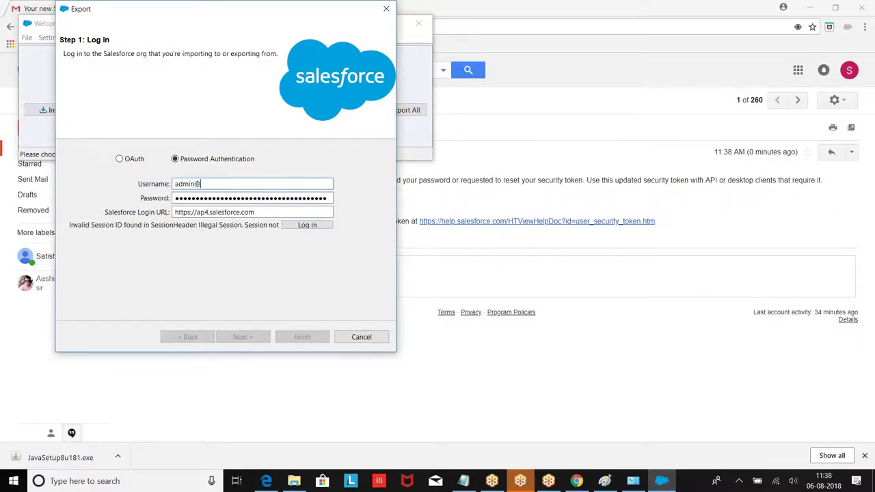
Close the login dialog and Data Loader, then relaunch Data Loader from Windows search.
left_click(386, 8)
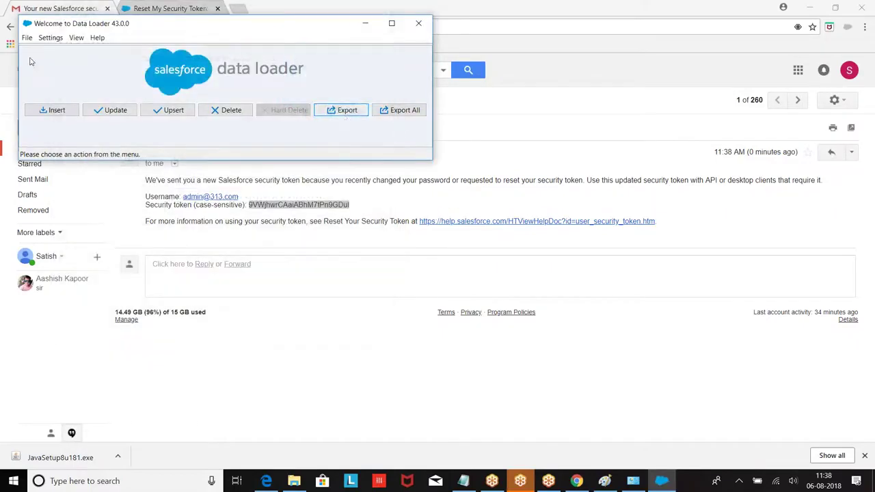
left_click(27, 37)
left_click(50, 130)
left_click(419, 23)
left_click(91, 481)
type("d")
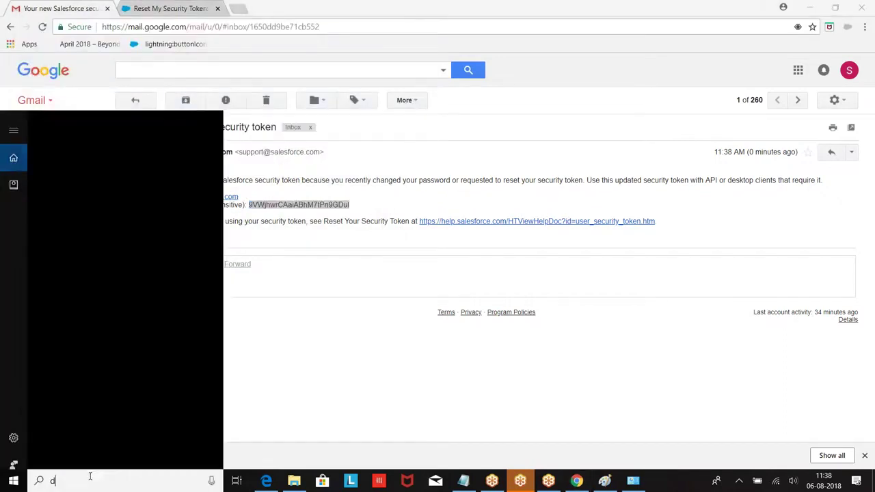
type("ata")
left_click(75, 169)
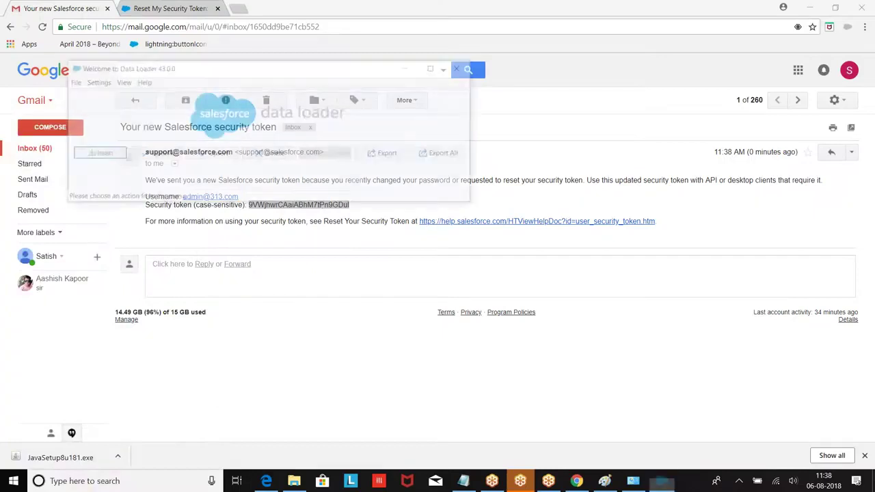
Log in through Export with Password Authentication using password plus pasted token, then close the wizard.
left_click(387, 153)
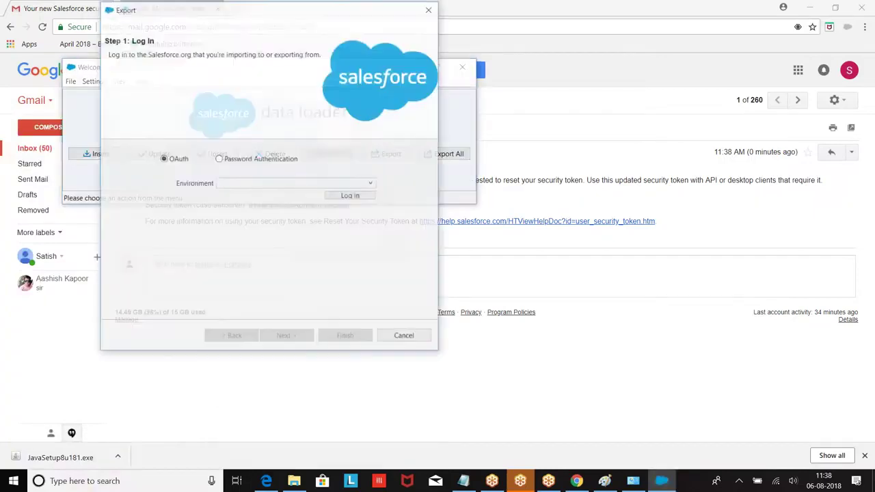
left_click(219, 159)
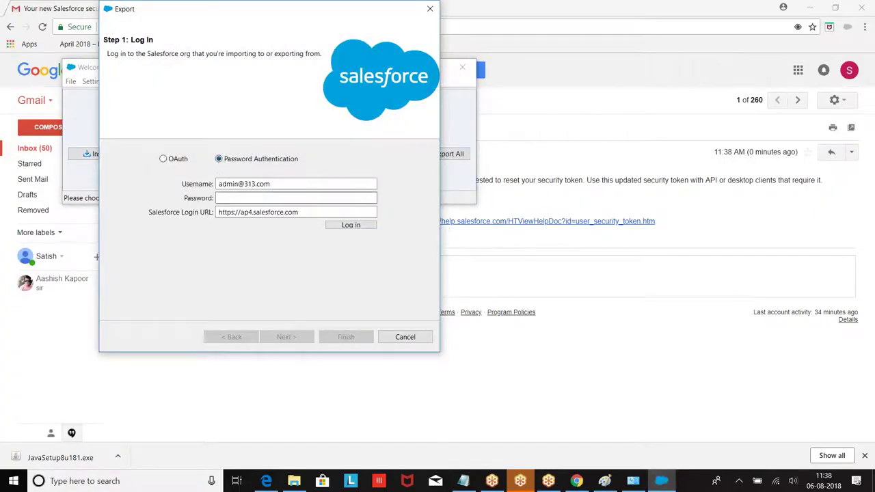
left_click(232, 199)
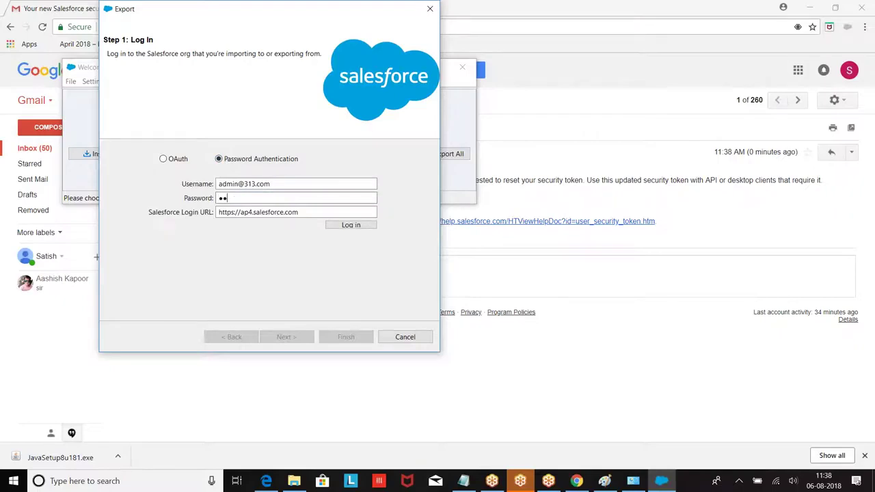
type("•")
key("ctrl+v")
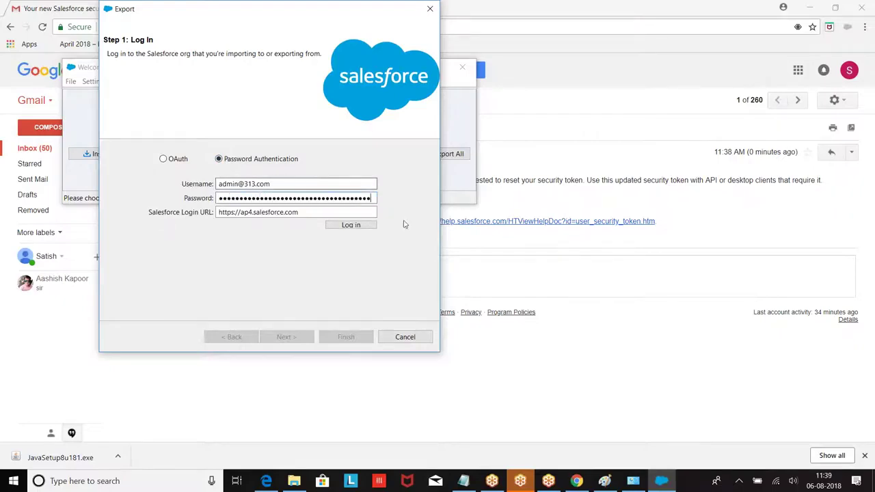
left_click(349, 226)
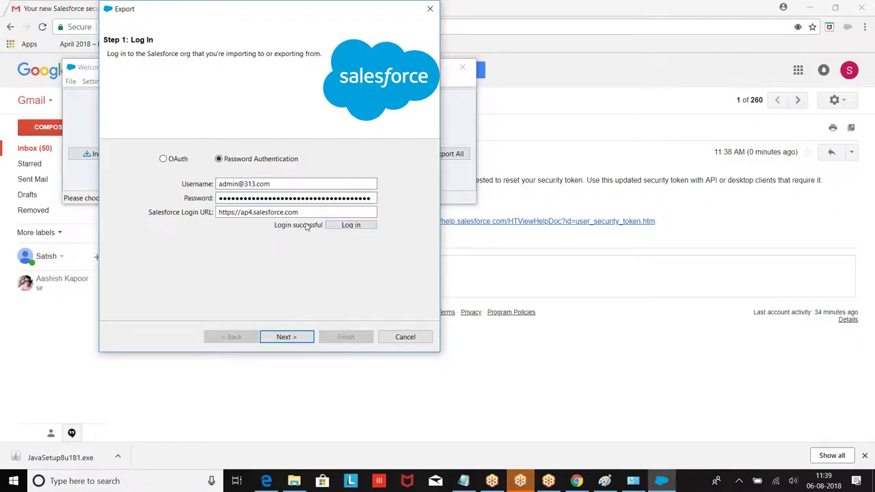
left_click(297, 338)
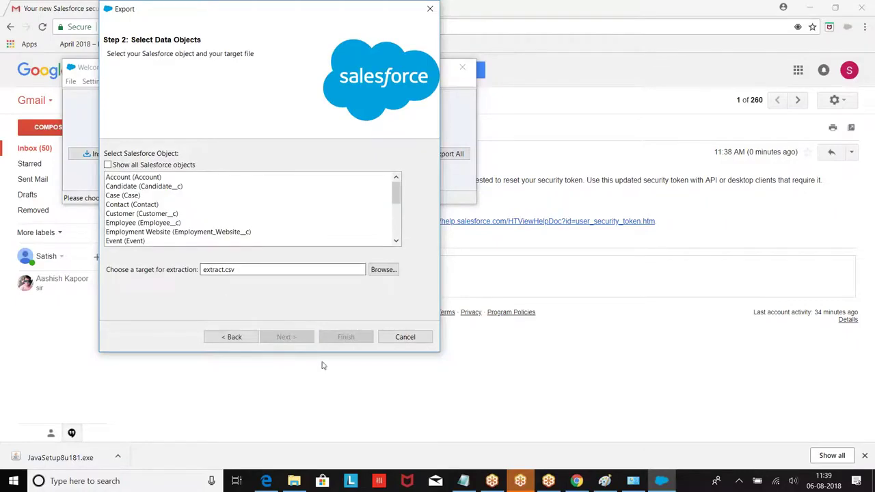
left_click(430, 10)
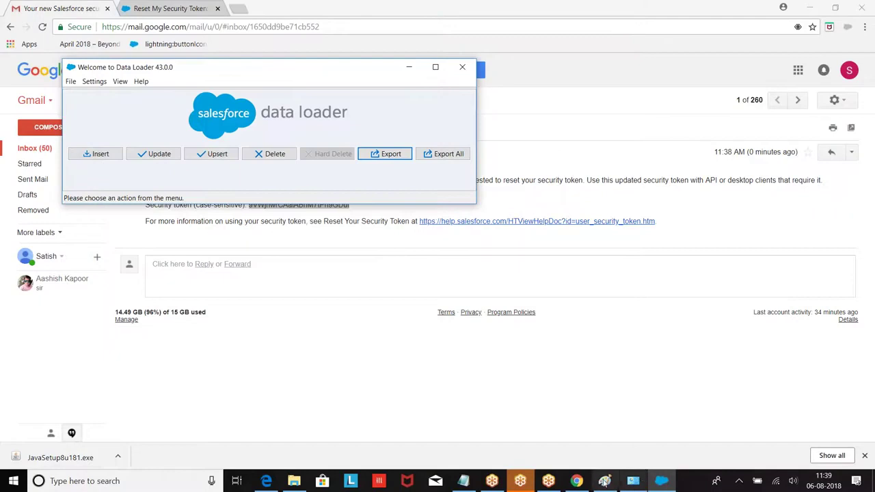
left_click(463, 480)
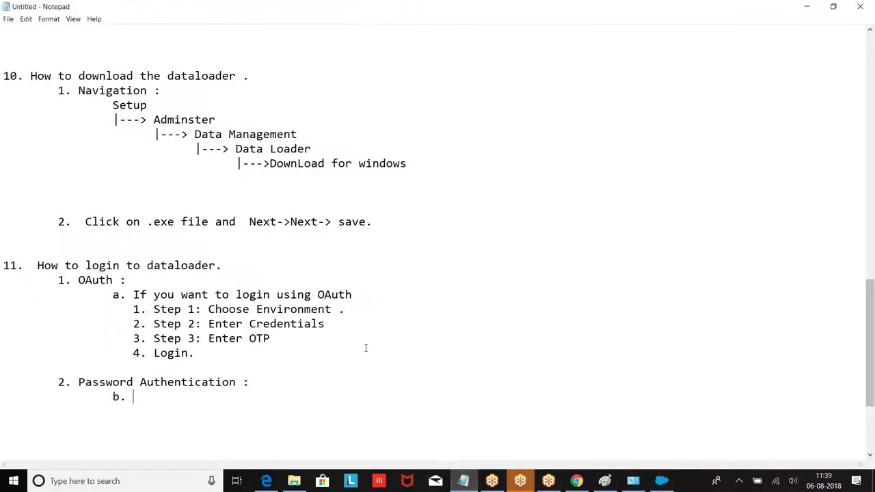
Add a 'Generate Security Token:' heading under the Password Authentication entry.
key("BackSpace")
type("1. User Name ")
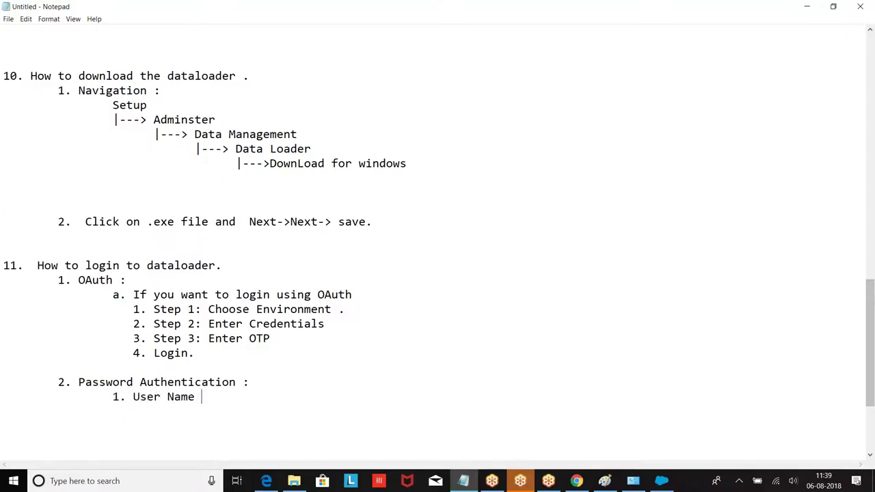
type(": salesforce")
key("BackSpace")
key("BackSpace")
key("BackSpace")
key("BackSpace")
key("BackSpace")
key("BackSpace")
key("BackSpace")
key("BackSpace")
key("BackSpace")
key("BackSpace")
key("BackSpace")
key("BackSpace")
key("BackSpace")
key("BackSpace")
key("BackSpace")
key("BackSpace")
key("BackSpace")
key("BackSpace")
key("BackSpace")
key("BackSpace")
type("Generate Security Token:")
key("Return")
key("Tab")
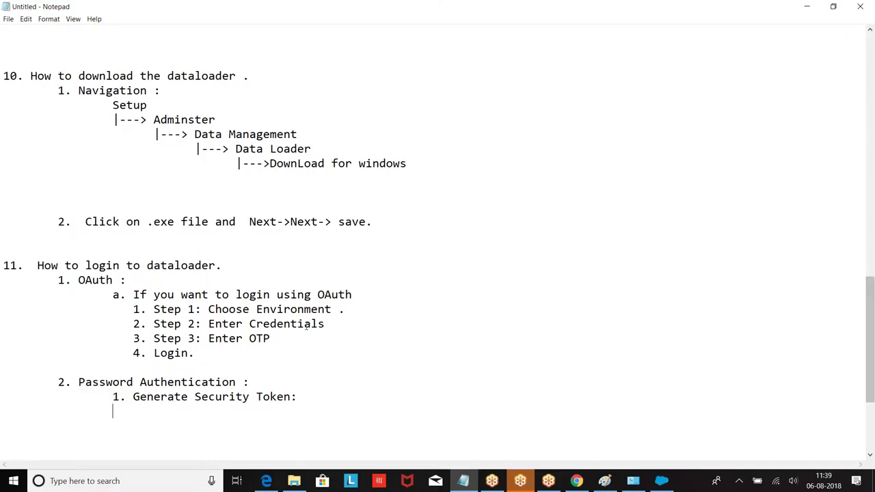
scroll(346, 300, "down", 3)
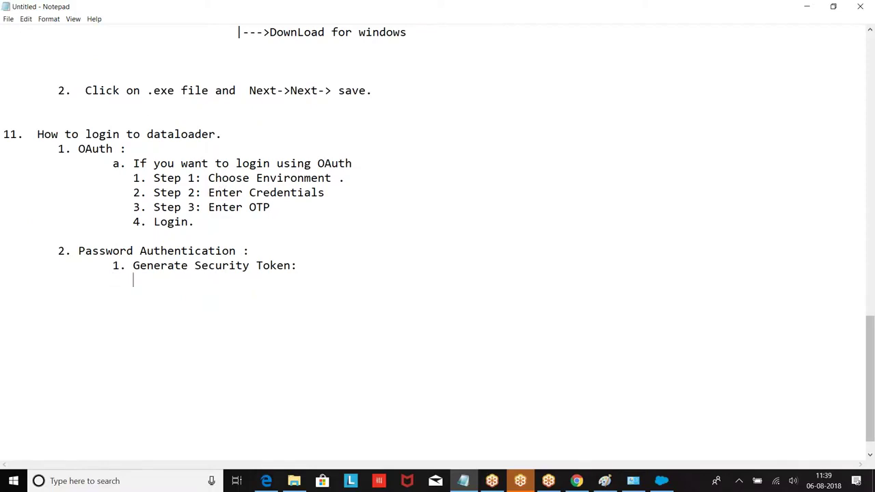
Type the indented path lines User Name, |---> My Settings and |---> Personal.
type("Set")
key("BackSpace")
key("BackSpace")
type("Us")
key("BackSpace")
key("BackSpace")
key("BackSpace")
type("User Name")
key("Return")
key("Tab")
type("|---> M")
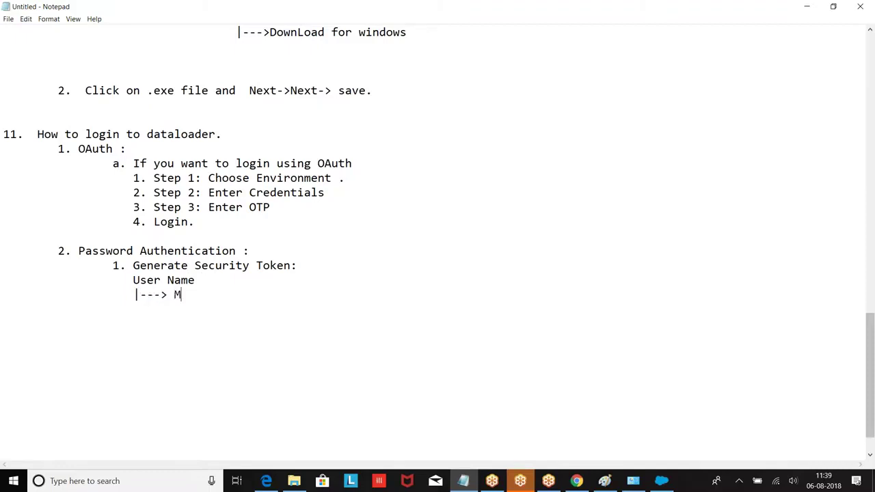
type("y Settings")
key("Return")
key("Tab")
type("|")
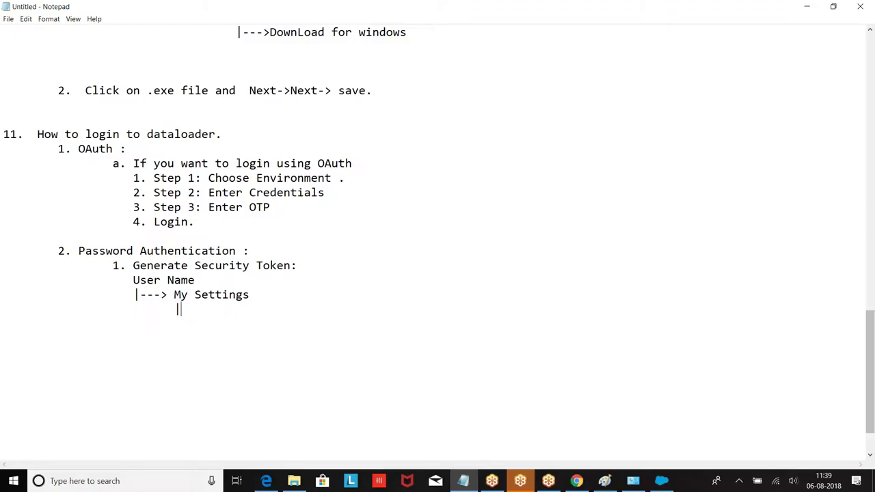
type("---> Personal")
key("Return")
key("Tab")
key("Tab")
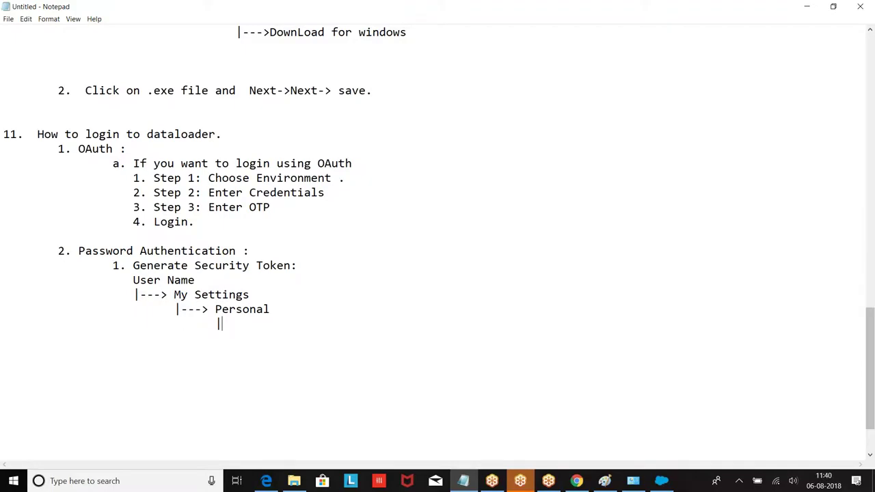
Extend the path with |--->Generate Security Token and a final Security Token line.
type("|--->Generate Secur")
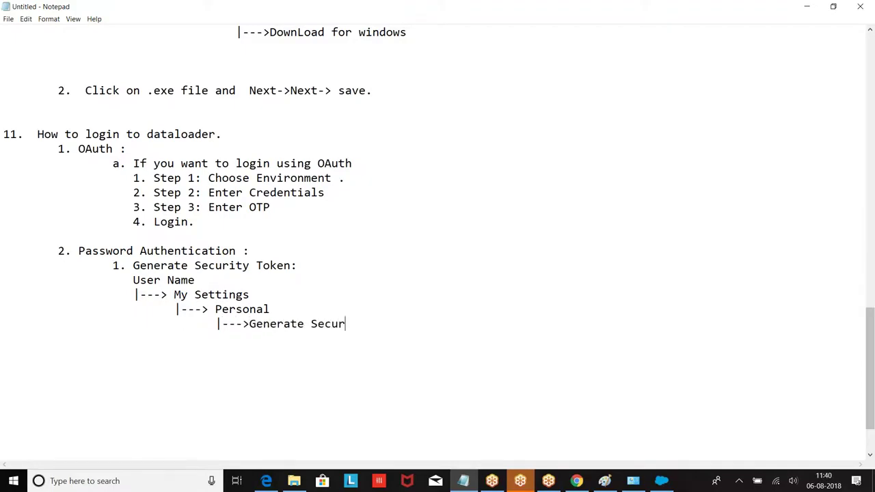
type("rity Token")
key("Return")
key("Tab")
key("Tab")
key("Tab")
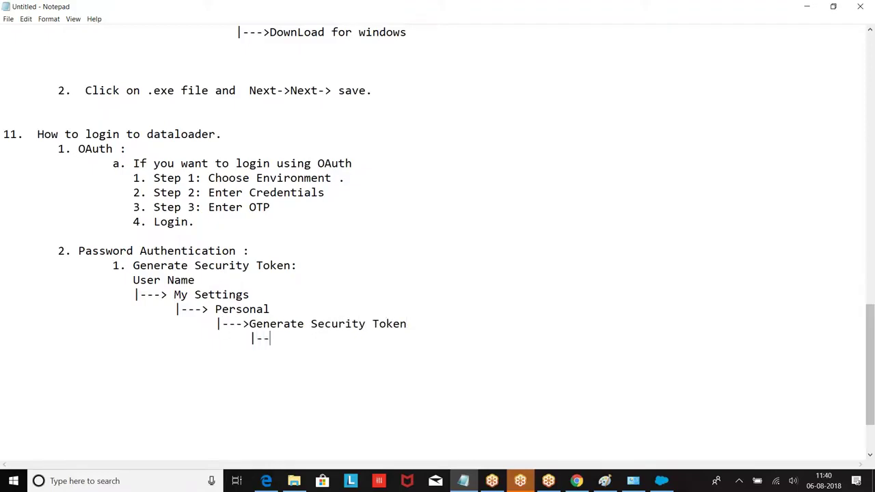
type("|---> G")
key("BackSpace")
type("REse")
key("BackSpace")
key("BackSpace")
key("BackSpace")
type("est Se")
key("BackSpace")
key("BackSpace")
type("Securi")
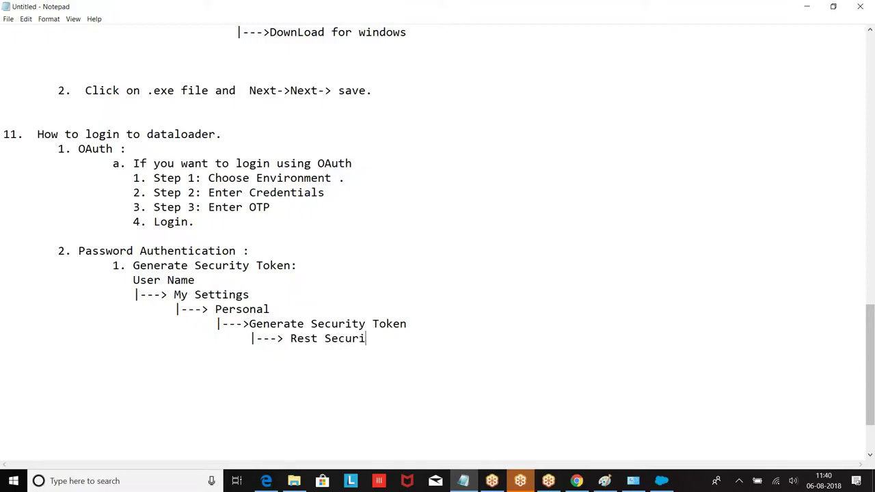
type("ty Toeken.")
Add a Note line saying the security token will be received by email.
key("Return")
key("Return")
key("Tab")
scroll(438, 228, "down", 1)
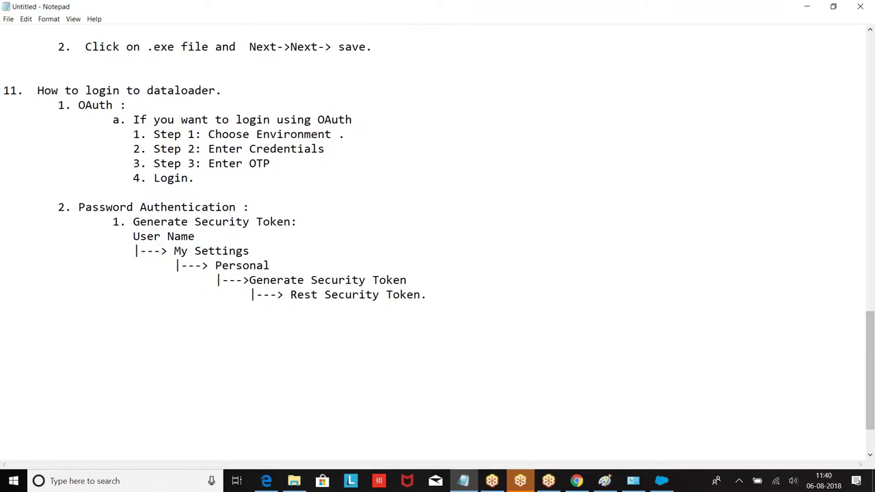
type("2. You will receive security toke n to ")
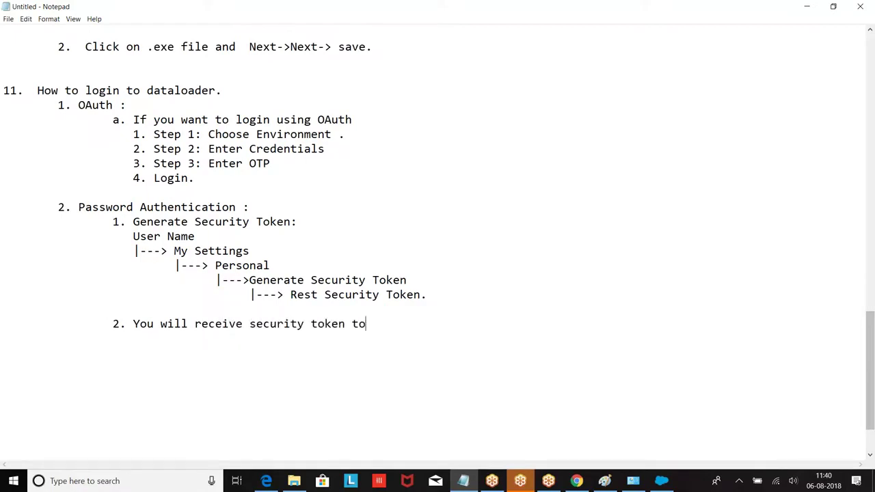
type("email.")
key("Return")
key("Return")
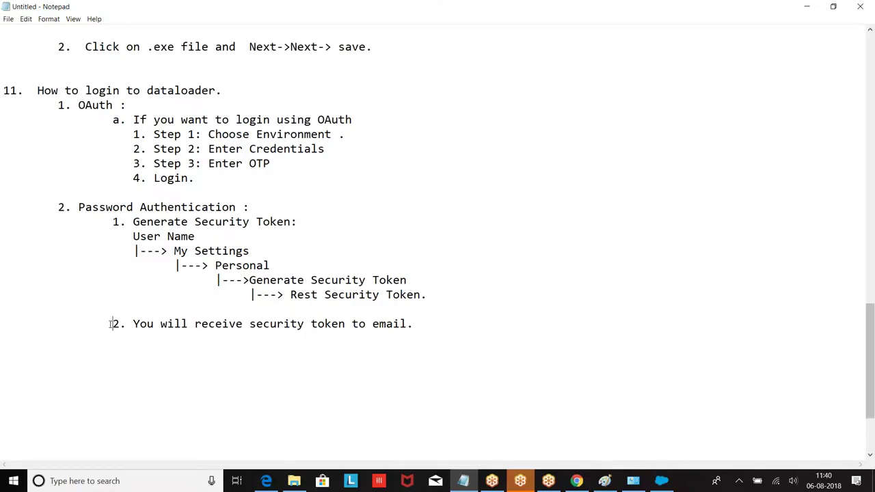
key("Tab")
key("BackSpace")
key("Delete")
key("Delete")
type("Not:")
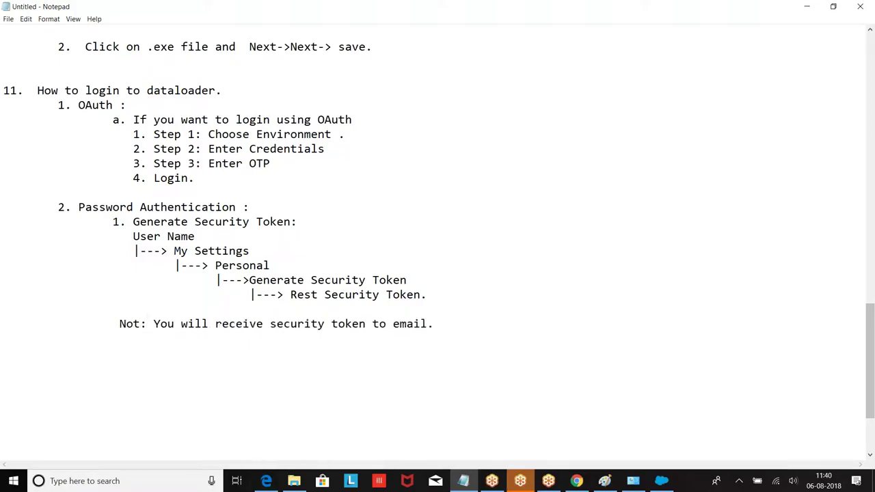
type(":")
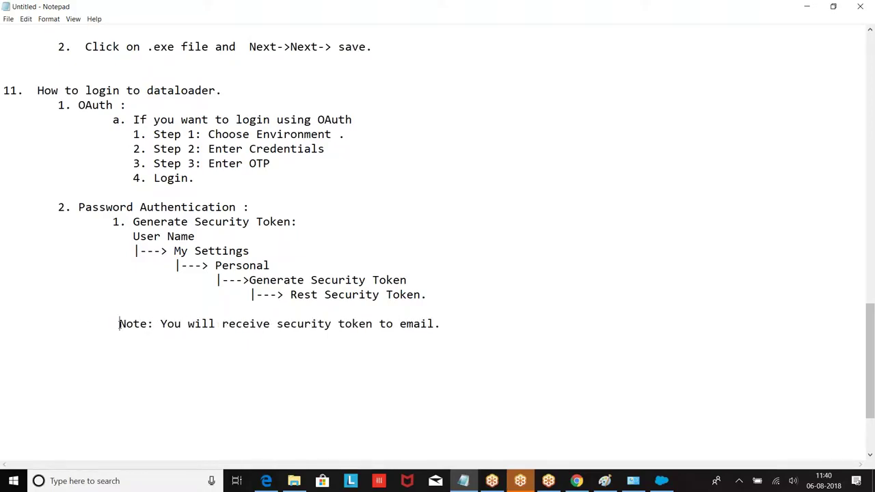
key("Return")
key("Return")
key("Tab")
Type step 2 as 'Login User Name : Salesforce UserName :'.
type("2. ")
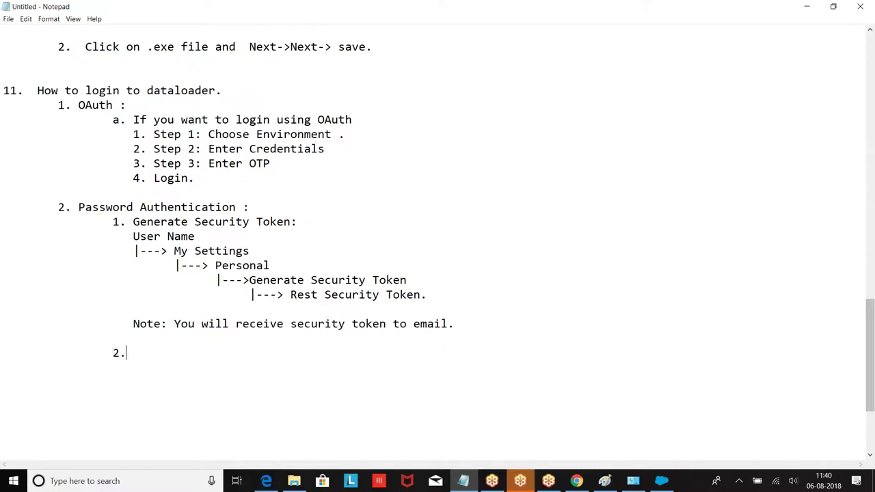
type("Login Usr")
key("BackSpace")
type("er Nam")
type("e :")
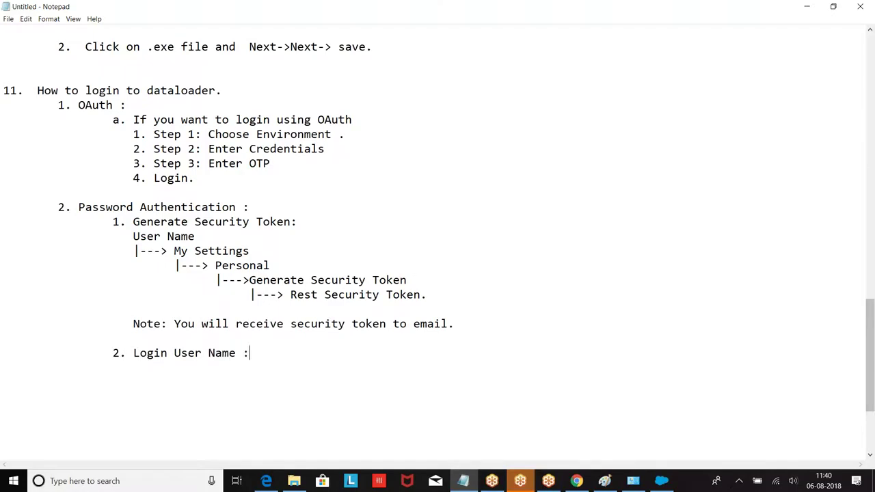
type(" Salesforce Usr")
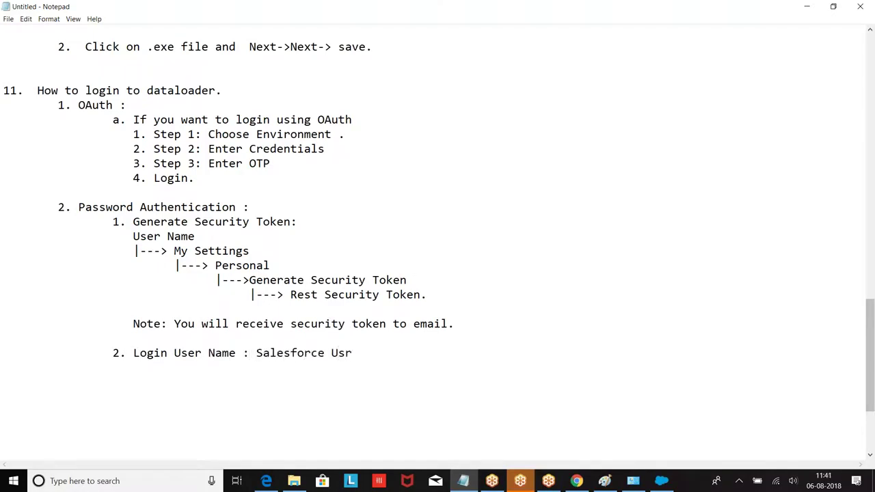
key("BackSpace")
type("erName :")
key("Return")
Add 'Login Password : salesforce Password +securityToken', removing the space after the plus sign.
type("Login Password")
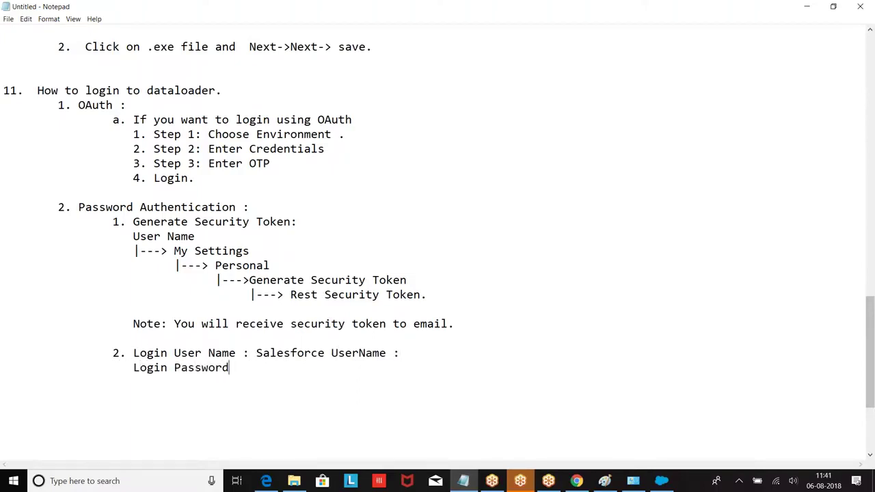
type("  : salesforce P")
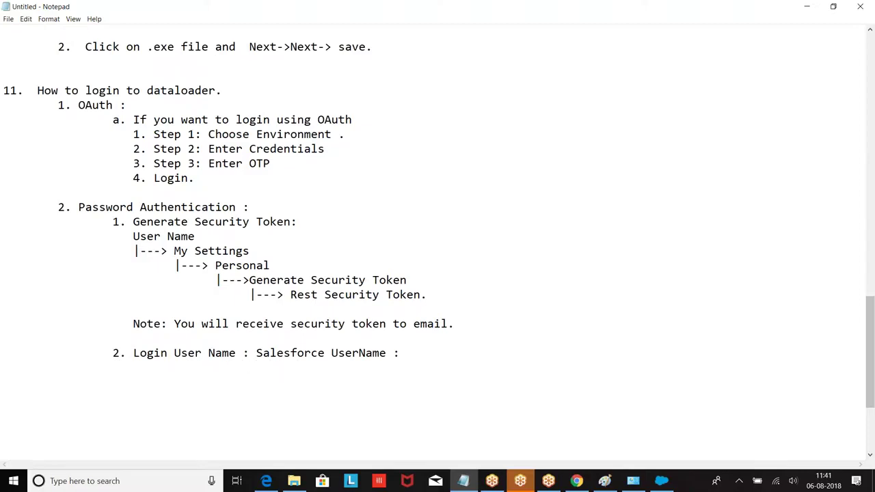
type("assword")
type("+re")
key("BackSpace")
key("BackSpace")
type("se")
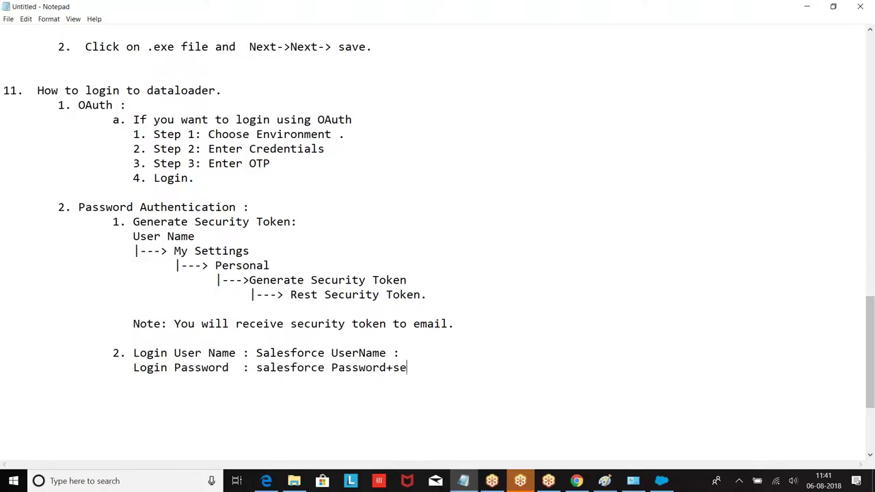
type("curityToken")
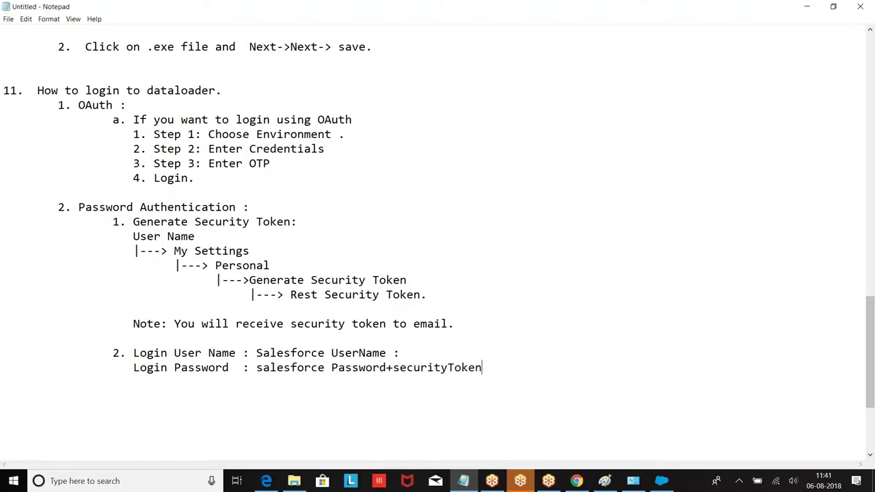
left_click(388, 368)
left_click(407, 368)
key("BackSpace")
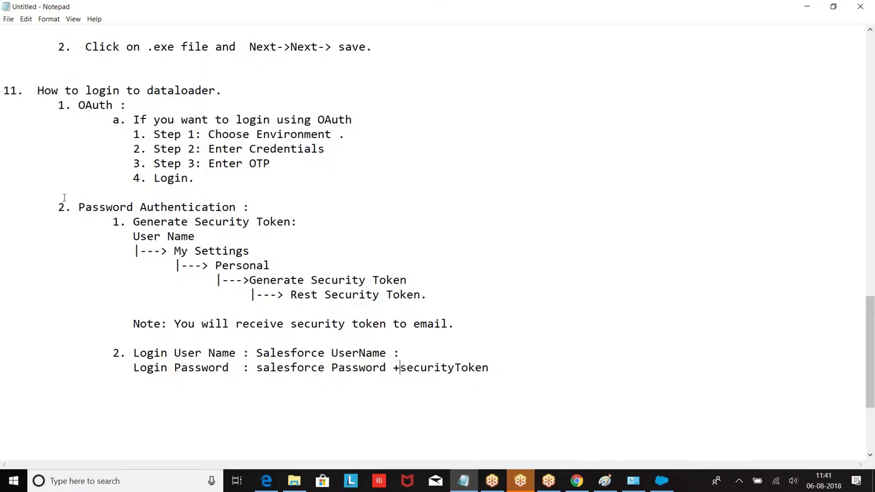
scroll(347, 196, "up", 6)
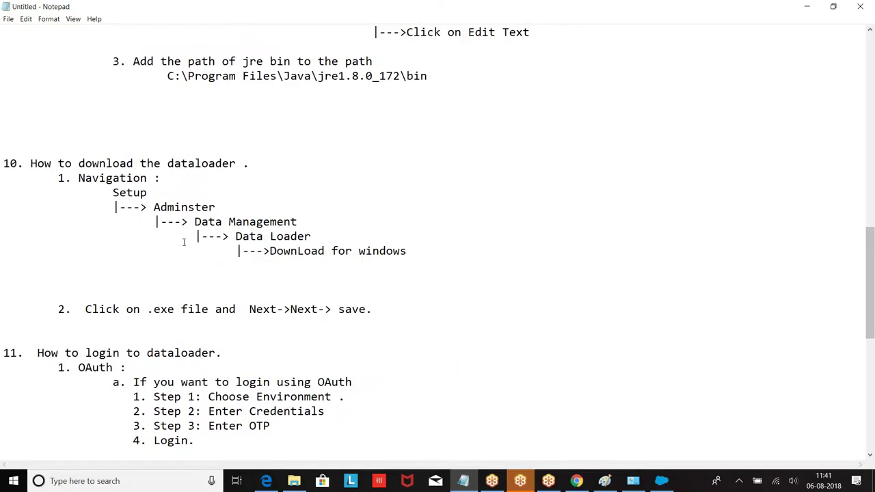
scroll(217, 231, "down", 4)
scroll(288, 286, "down", 4)
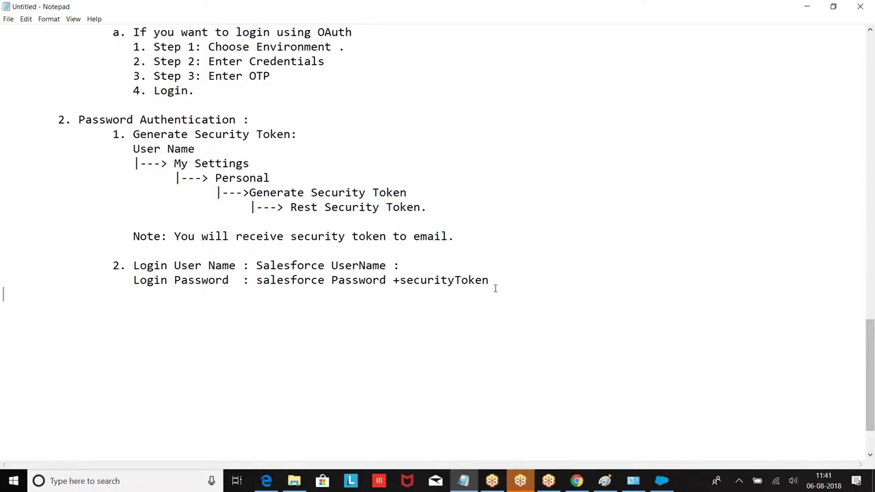
scroll(495, 287, "up", 6)
scroll(494, 287, "down", 6)
Add item 12 'DataLoader will support only .CSV format (comma Separated Values)' and heading '13. Insert Data :'.
key("Return")
key("Return")
key("Return")
type("12. DataLoade wil")
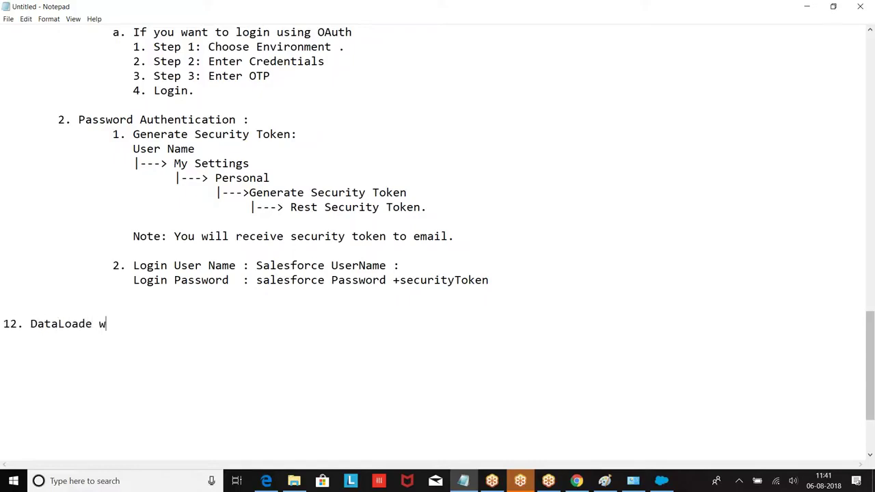
key("BackSpace")
key("BackSpace")
key("BackSpace")
key("BackSpace")
type("r will support ")
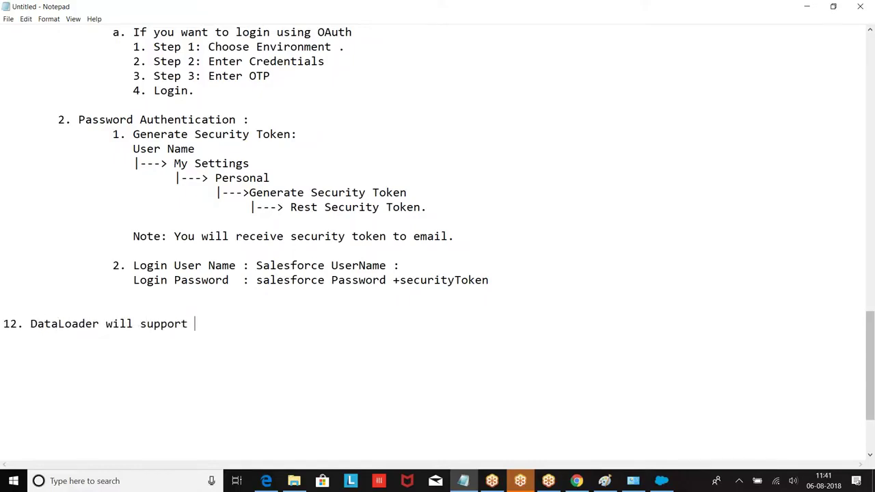
type("only .CSV format (comma Se")
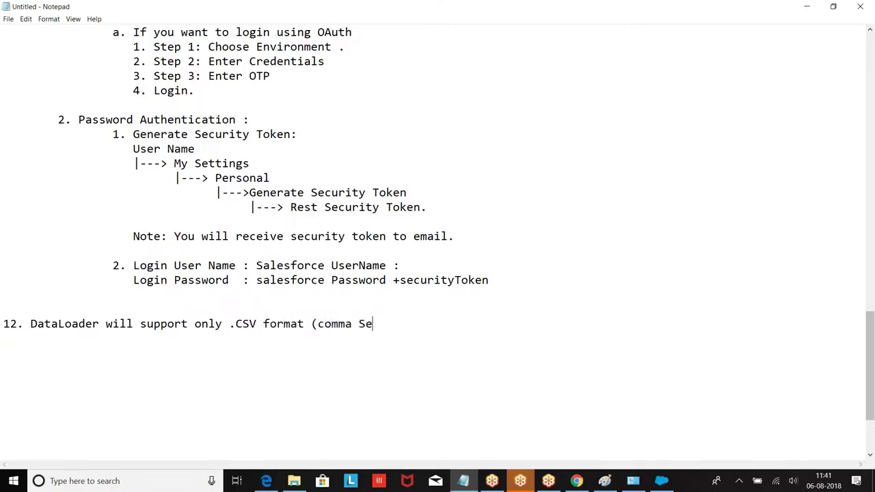
type("parated Values")
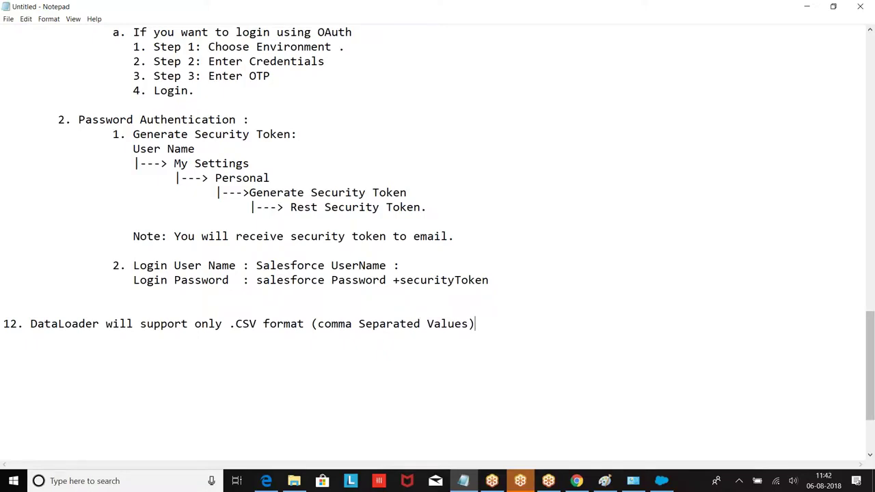
key("Return")
key("Return")
type("13. Insert Data ")
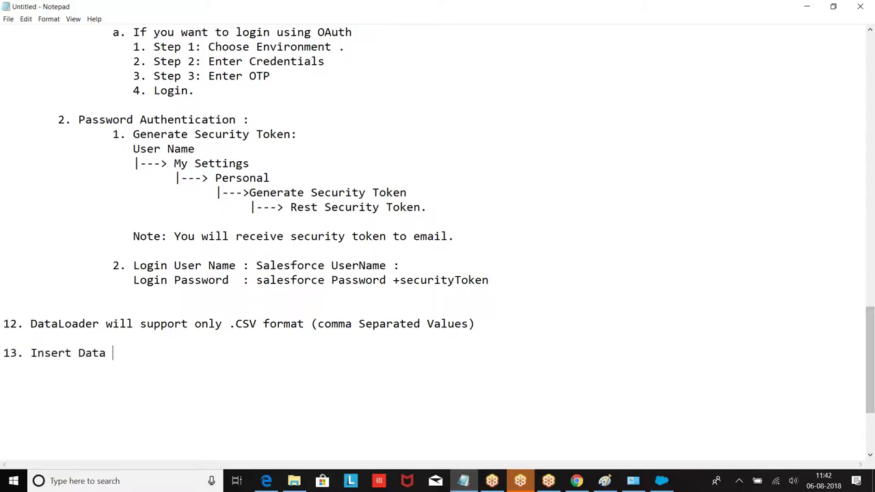
type(":")
key("Return")
key("Return")
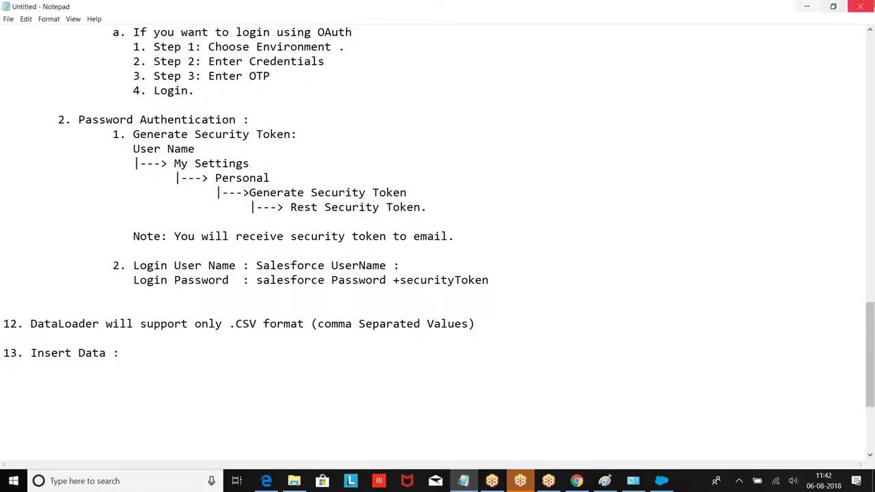
Minimize Notepad and Data Loader, open the Salesforce Accounts page, then minimize the browser.
left_click(805, 6)
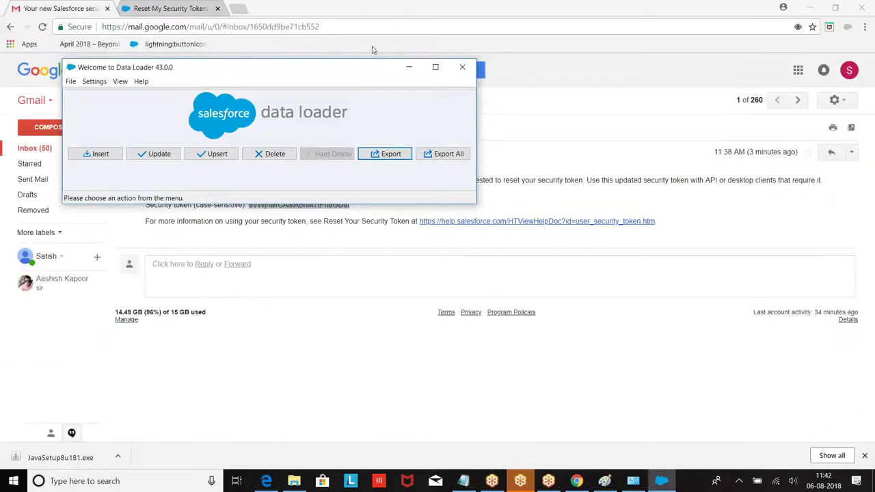
left_click(408, 66)
left_click(167, 8)
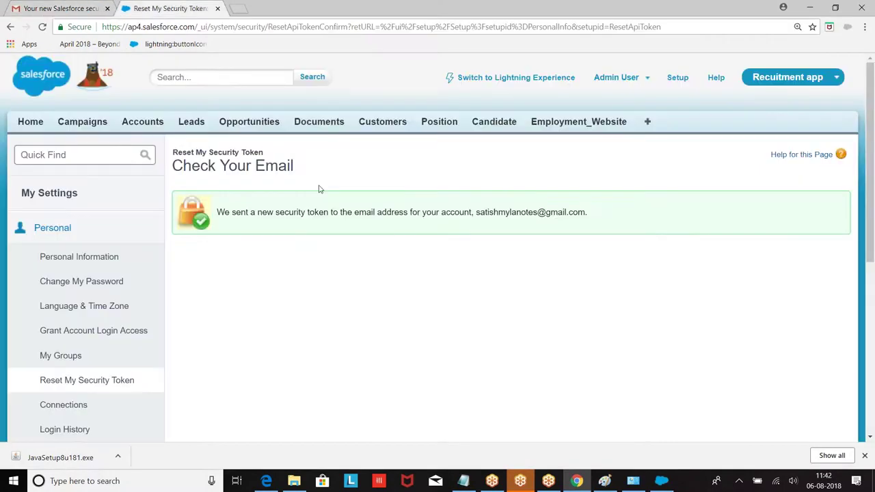
left_click(142, 122)
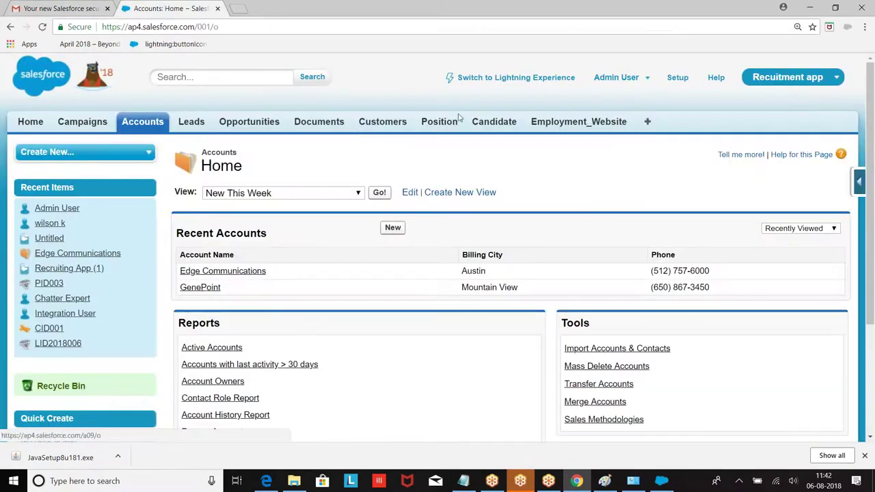
left_click(809, 7)
Create a new desktop folder named DataLoader and open it.
right_click(279, 127)
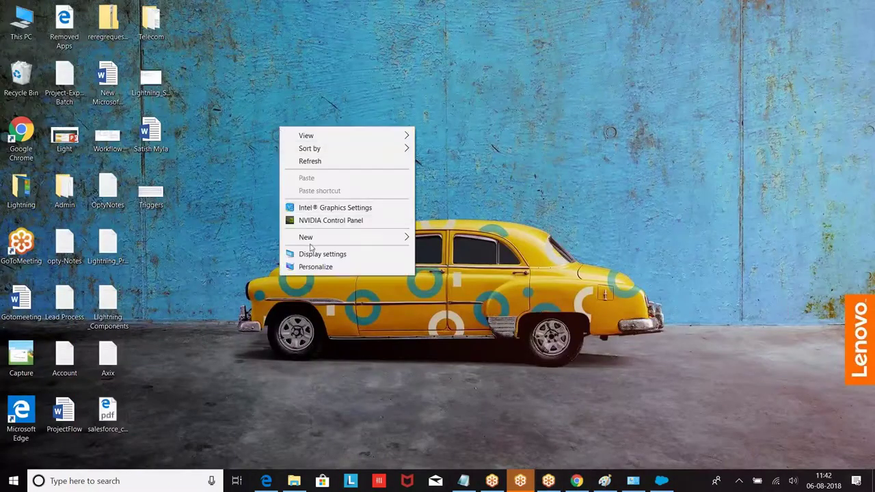
mouse_move(326, 241)
left_click(438, 237)
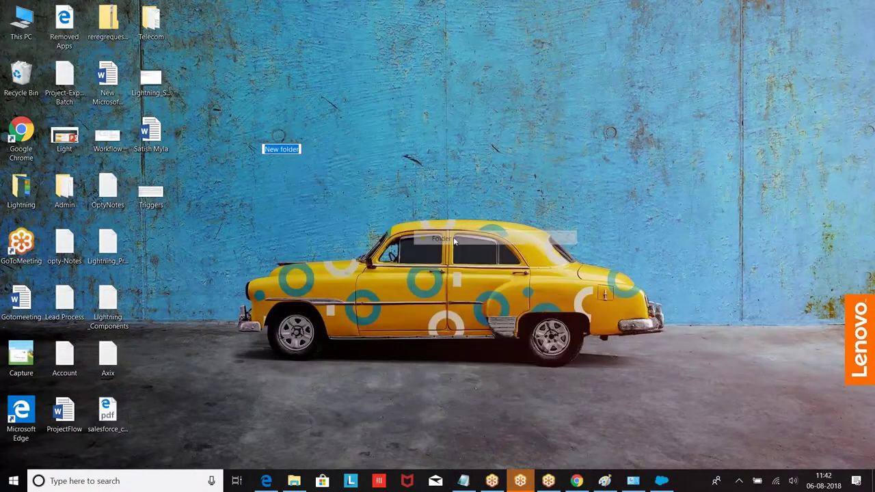
type("a")
type("Data")
type("Loader")
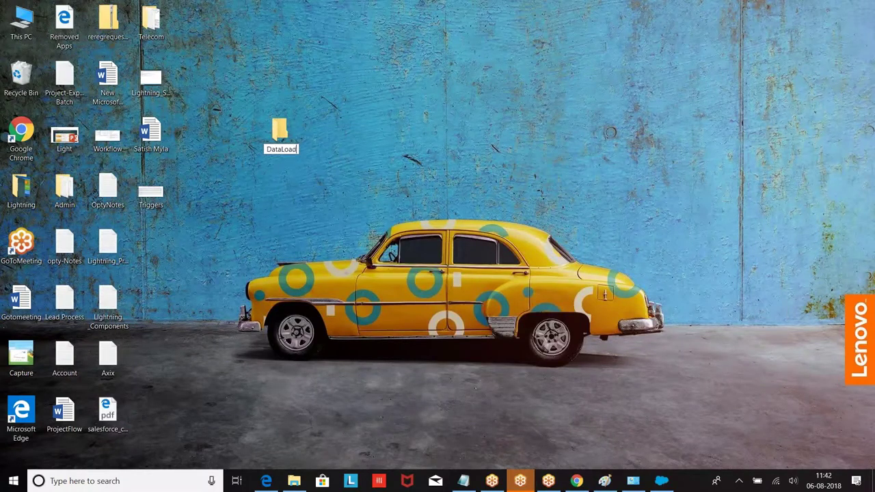
key("Return")
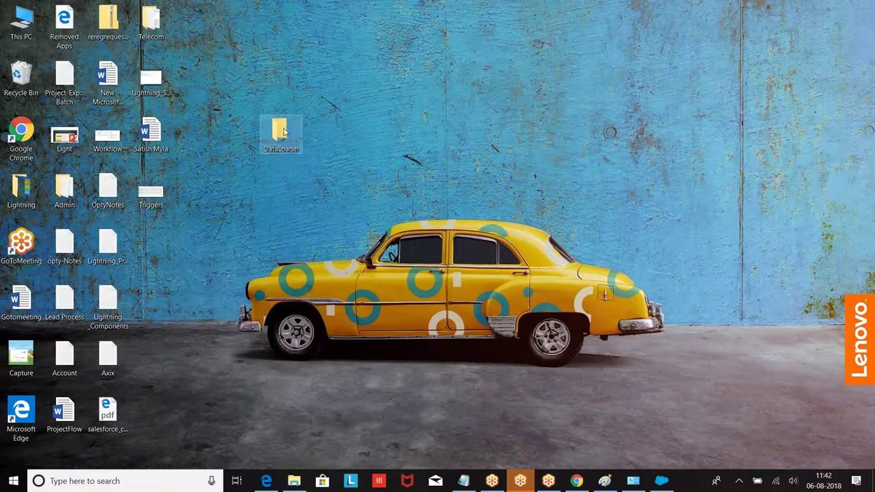
double_click(284, 131)
Create a new Microsoft Excel Worksheet in the DataLoader folder named Account.
right_click(270, 155)
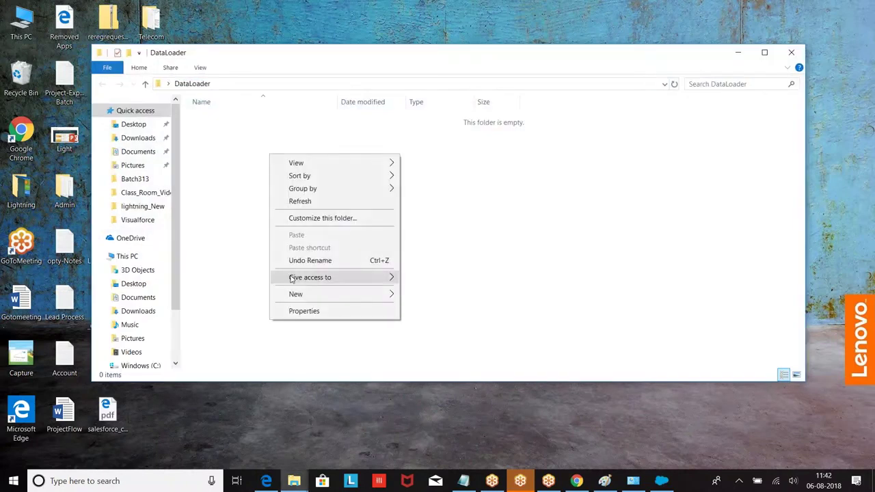
mouse_move(306, 294)
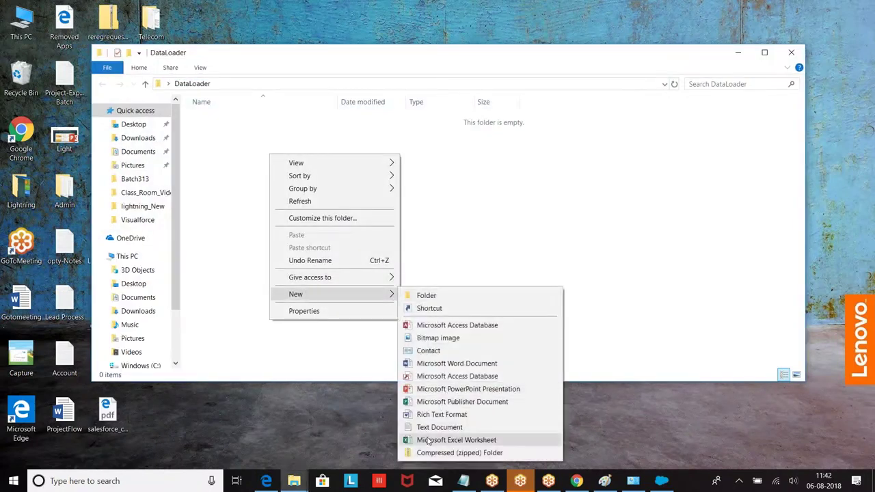
left_click(428, 440)
key("BackSpace")
type("Data")
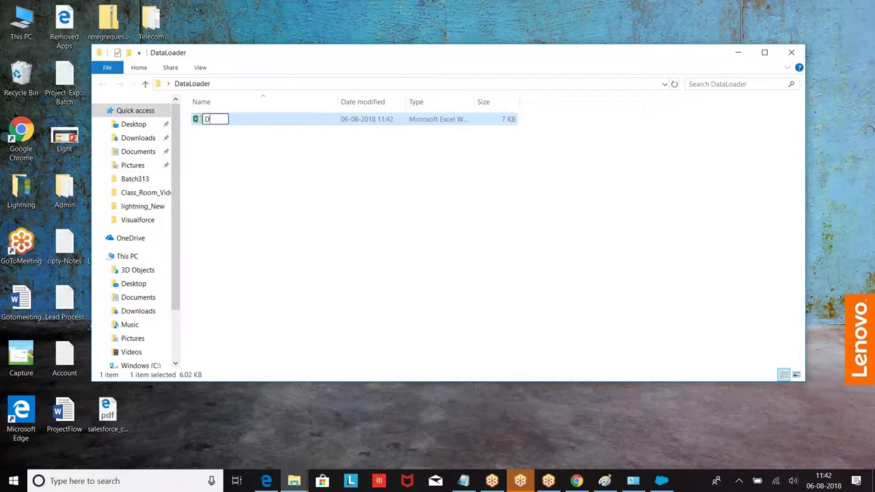
key("BackSpace")
key("BackSpace")
key("BackSpace")
type("a")
key("BackSpace")
key("BackSpace")
type("Account")
left_click(259, 156)
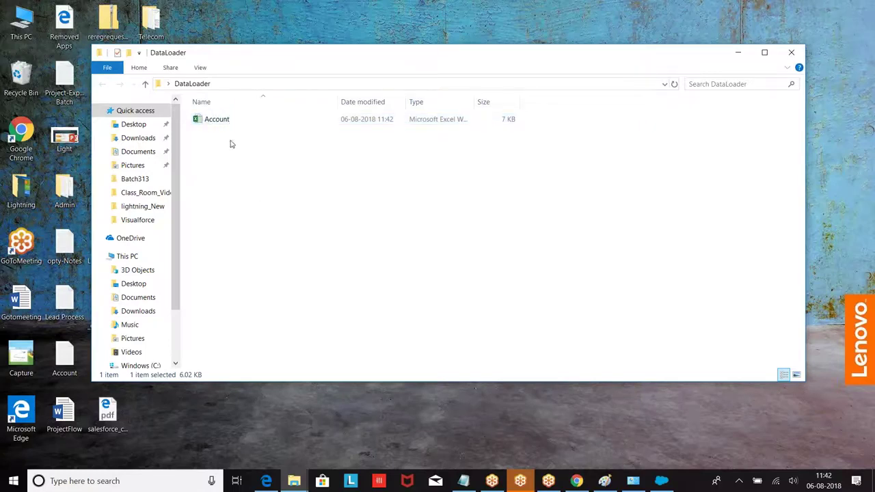
Open the Account workbook in Excel and dismiss the subscription expired notice.
left_click(206, 121)
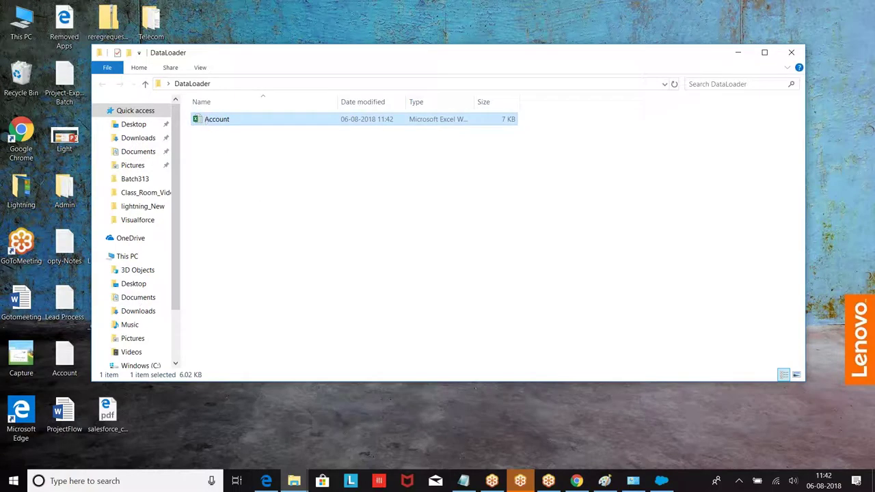
key("Return")
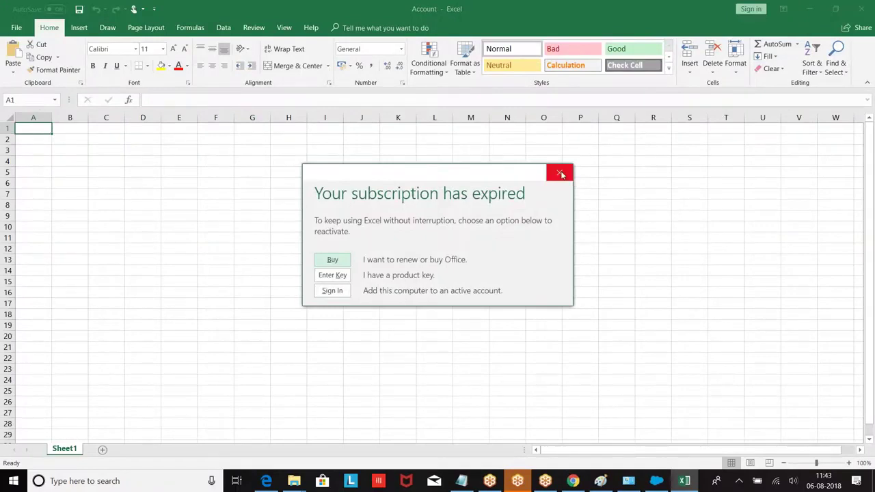
left_click(559, 173)
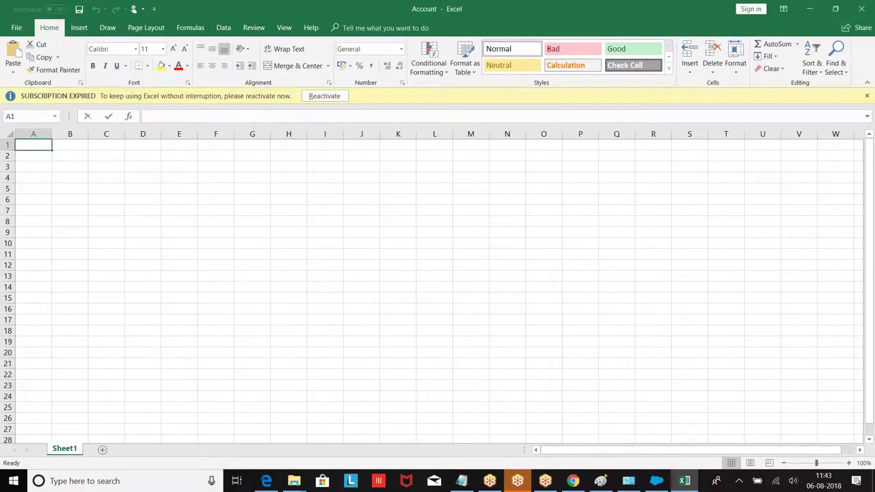
Enter headers Name, Phone, Rating, Ownership in A1:D1 and widen columns A and D.
double_click(35, 146)
type("Name")
key("Tab")
type("Phone")
key("Tab")
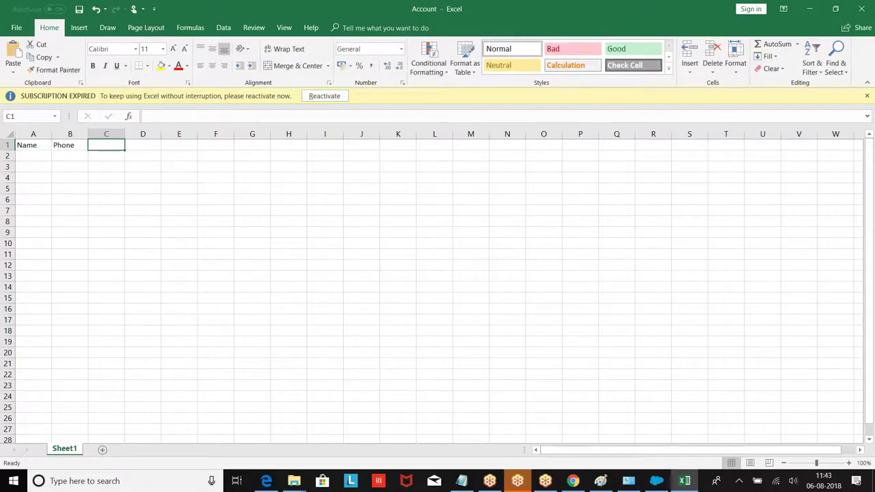
type("Rating")
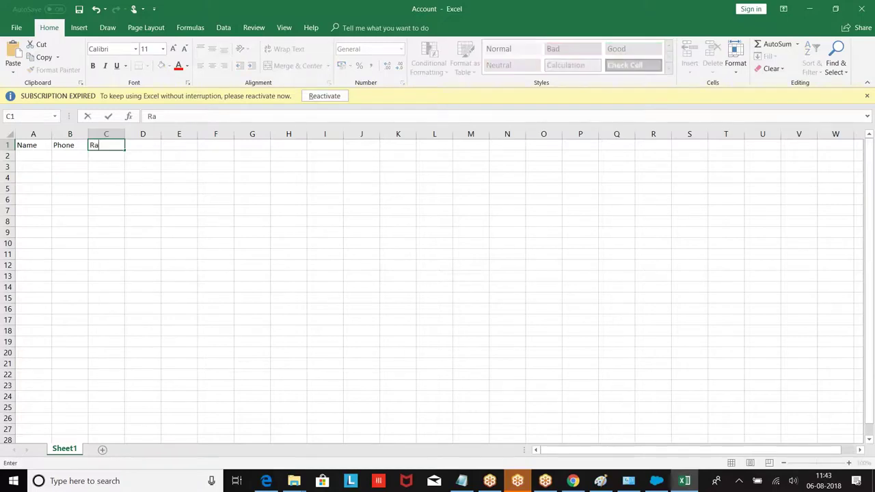
key("Tab")
type("Ownership")
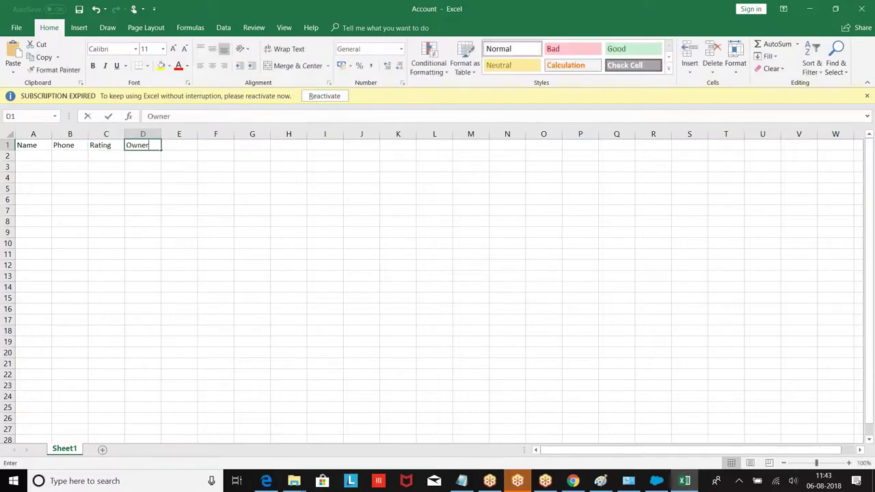
key("BackSpace")
key("BackSpace")
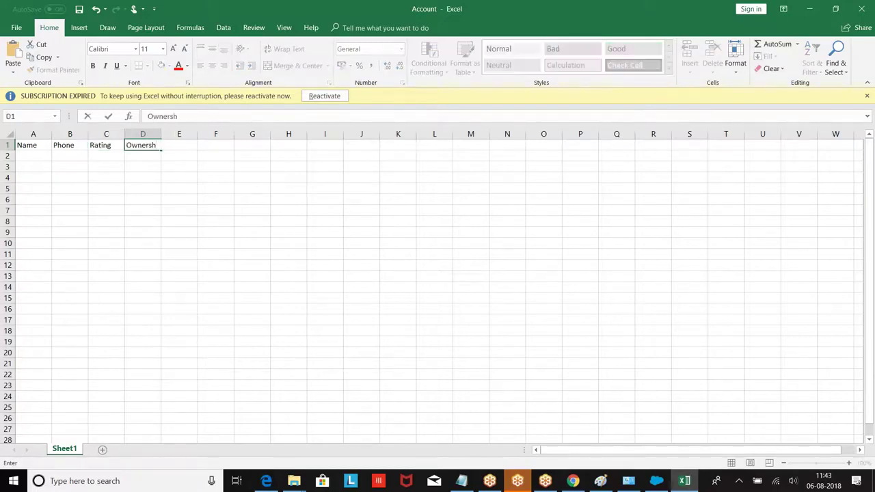
left_click(32, 136)
left_click_drag(52, 135, 384, 132)
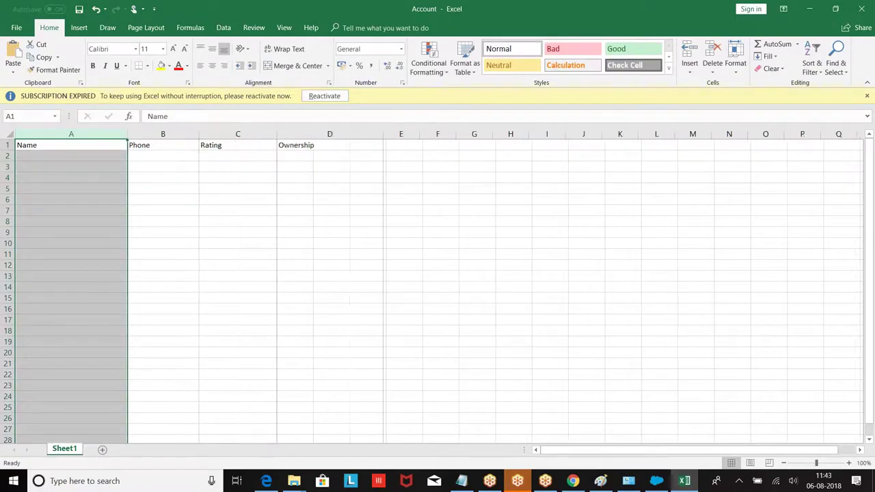
left_click(238, 221)
Fill cells A2:A5 with the numbers 1, 2, 3 and 4.
left_click(39, 151)
type("Ac")
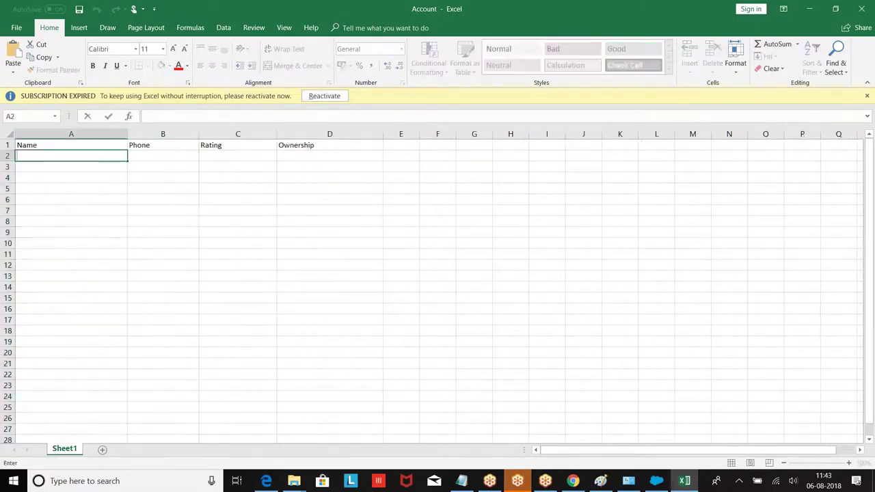
type("un")
key("BackSpace")
key("BackSpace")
key("BackSpace")
key("BackSpace")
type("1")
key("Return")
type("2")
key("Return")
type("3")
key("Return")
type("4")
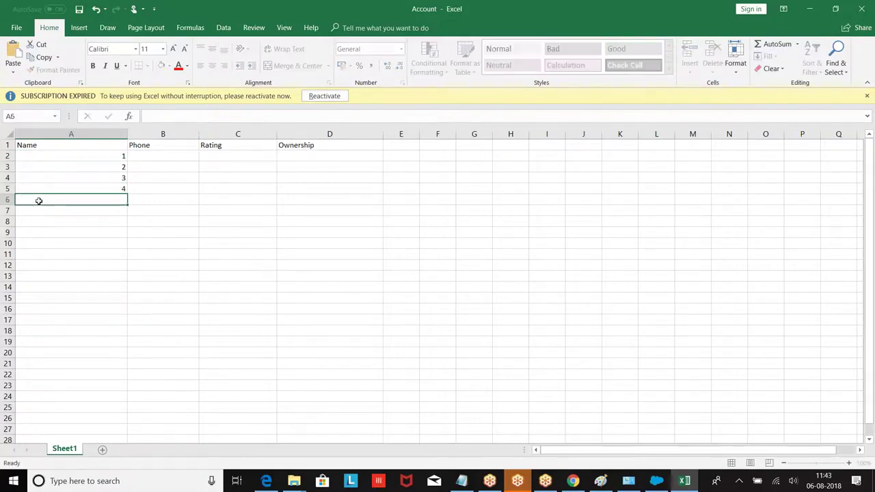
left_click(39, 200)
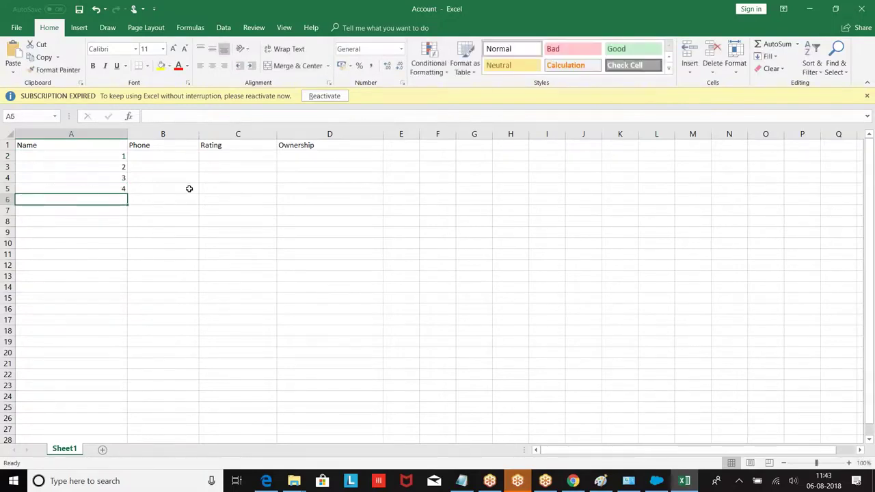
Extend column A's numbering down to 18 and make A2 read Account 1.
left_click_drag(48, 157, 113, 347)
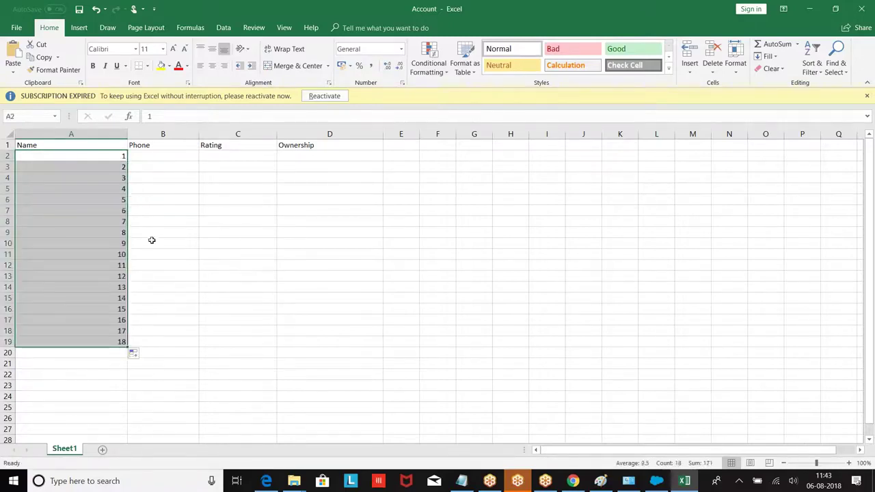
left_click(204, 254)
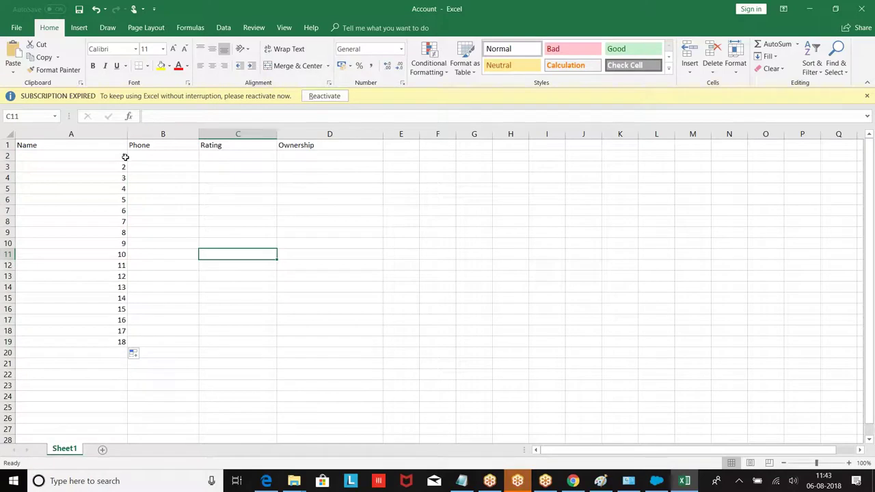
left_click(125, 158)
double_click(94, 156)
type("Account")
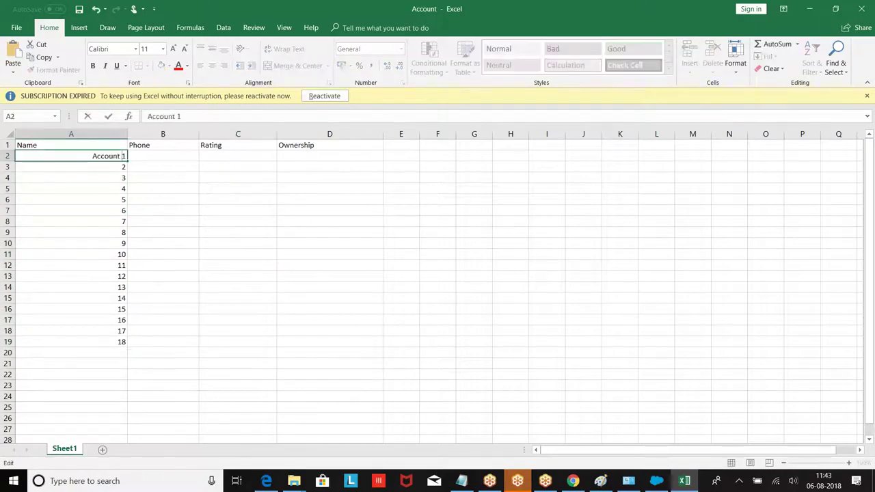
double_click(86, 155)
key("ctrl+c")
key("Return")
key("ctrl+Down")
Paste 'Account' before the numbers in A3–A6, giving Account2 to Account5.
double_click(97, 167)
key("ctrl+v")
double_click(95, 175)
key("ctrl+v")
key("Return")
double_click(101, 189)
key("ctrl+v")
key("Return")
key("ctrl+Down")
double_click(107, 198)
key("ctrl+v")
key("Return")
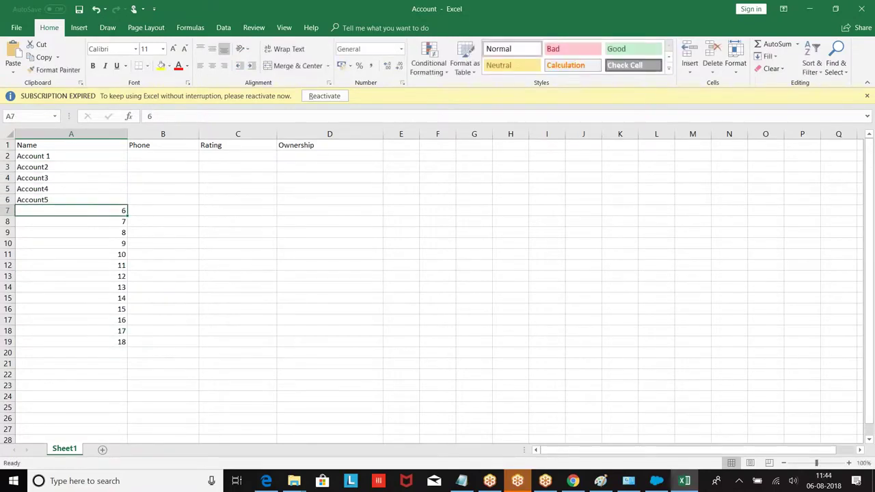
Prefix A7–A9 with 'Account', correcting A7 to read Account6.
key("ctrl+v")
key("Return")
double_click(76, 223)
key("ctrl+v")
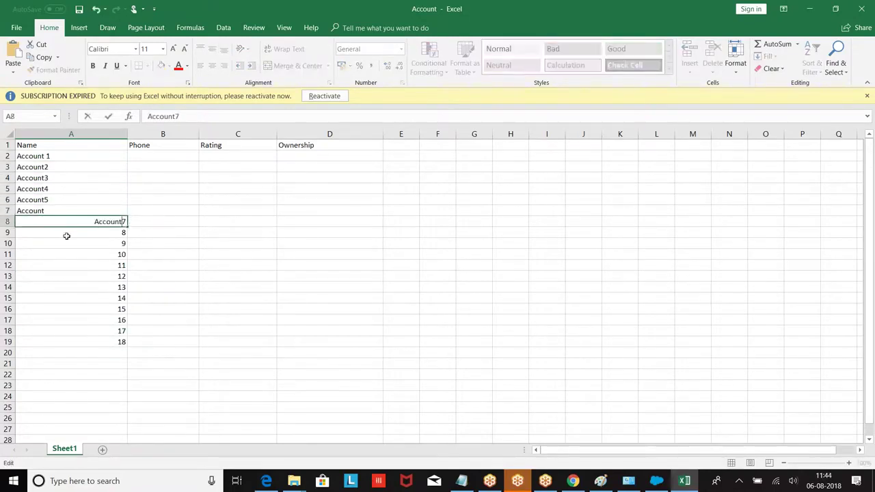
key("Return")
double_click(67, 234)
key("ctrl+v")
key("Return")
key("Return")
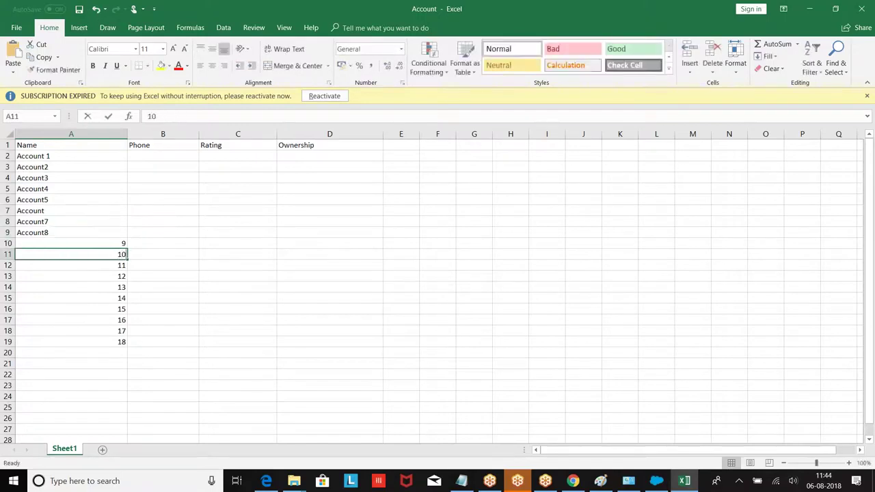
double_click(52, 211)
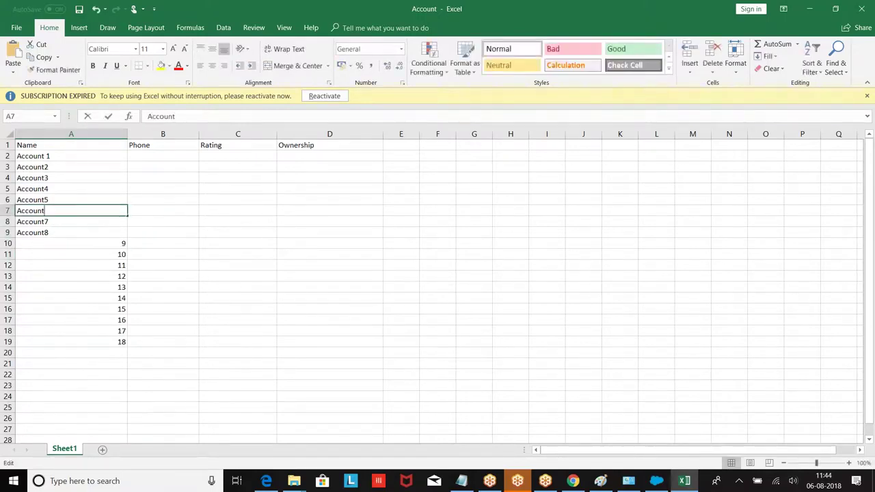
type("6")
Rename cells A10–A15 as Account9 through Account14.
double_click(39, 243)
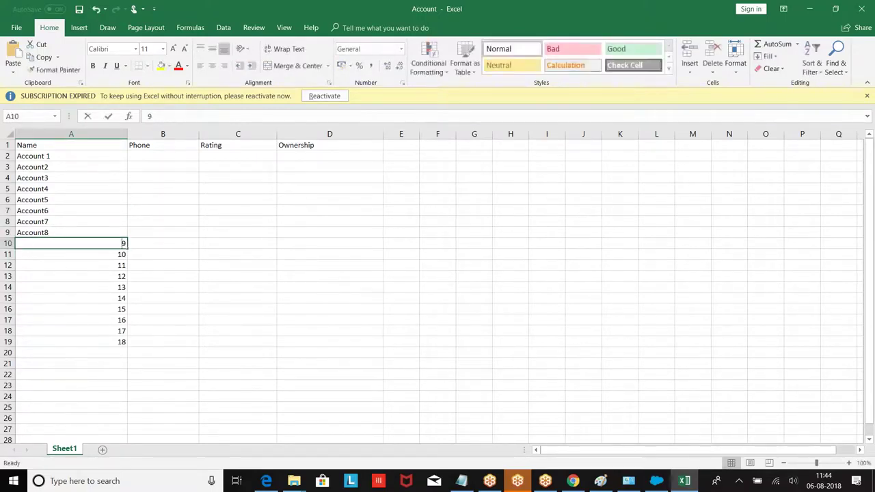
key("ctrl+v")
key("Return")
double_click(26, 254)
key("ctrl+v")
key("Return")
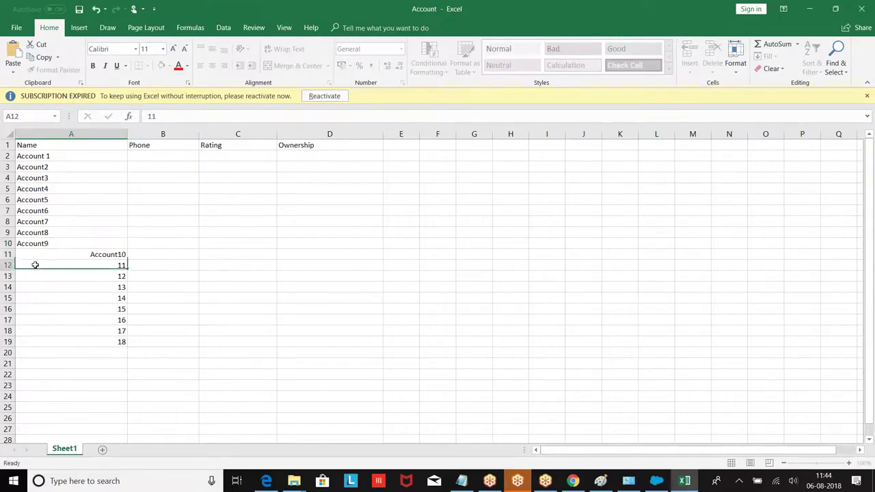
double_click(36, 266)
key("ctrl+v")
type("Account12")
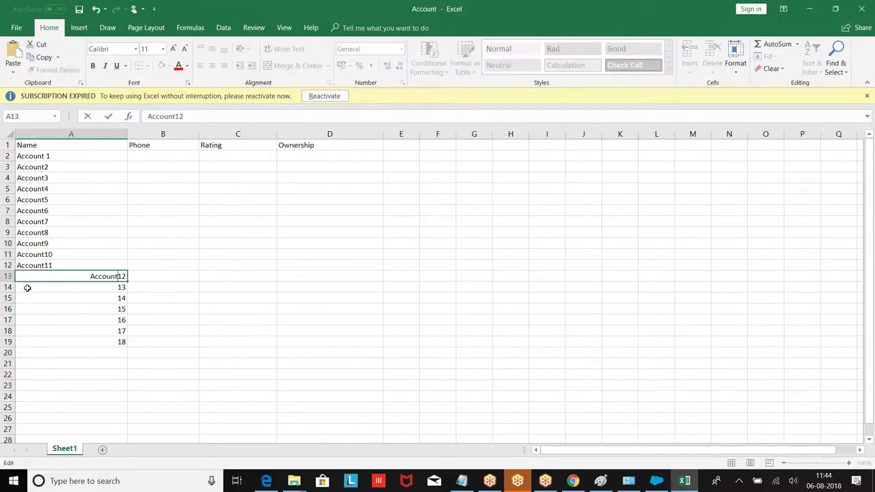
key("Return")
type("Account13")
key("Return")
type("Account")
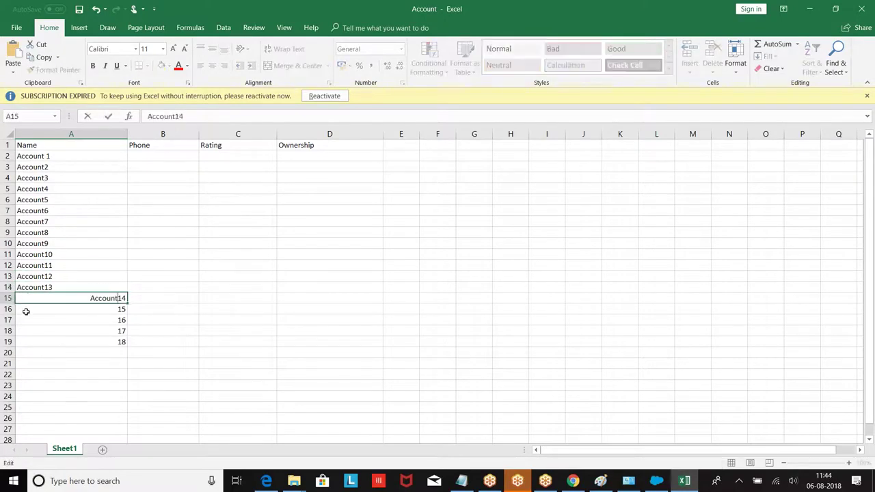
key("Return")
Rename cells A16–A19 as Account15 through Account18.
double_click(26, 312)
type("Account")
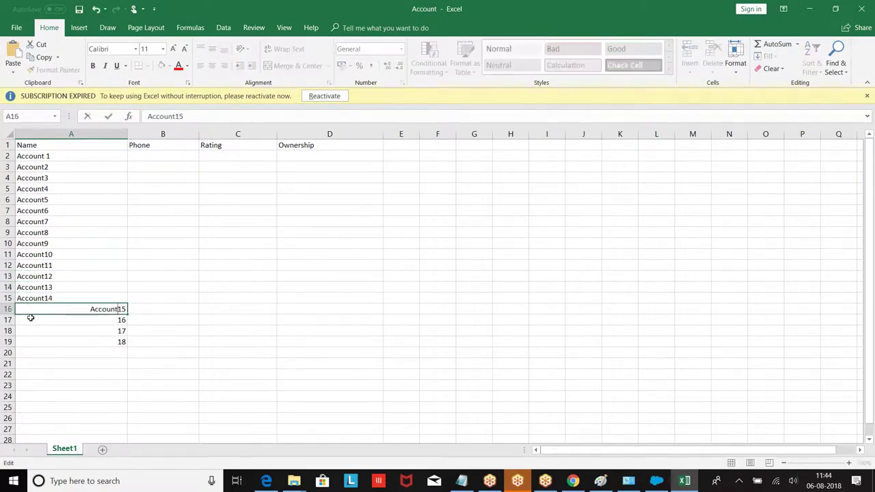
key("Return")
double_click(29, 319)
type("Account")
key("Return")
double_click(28, 330)
type("Account")
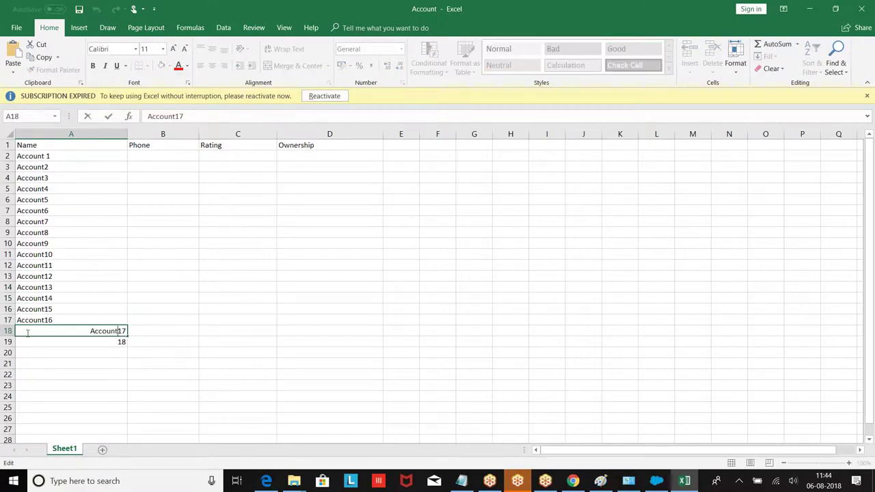
key("Return")
double_click(27, 341)
type("Account")
left_click(192, 242)
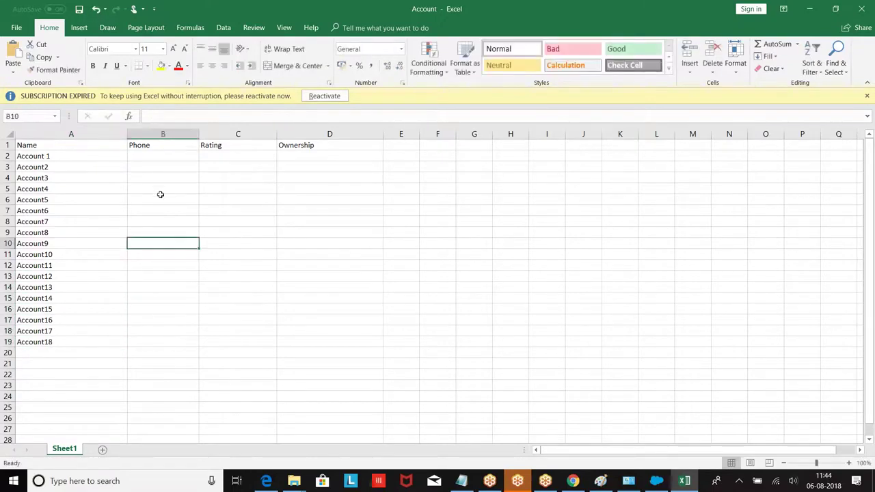
Enter phone numbers 1234, 1235, 1236 in B2:B4 and fill the series down to 1251.
left_click(149, 155)
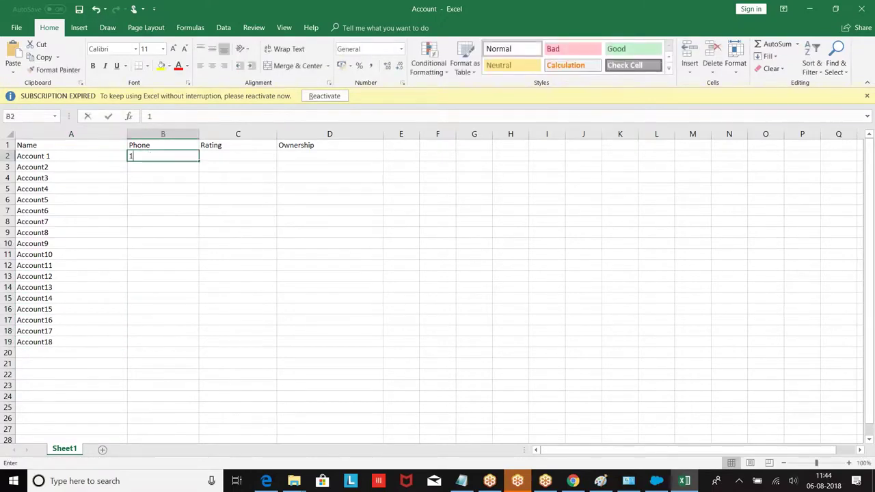
type("1234")
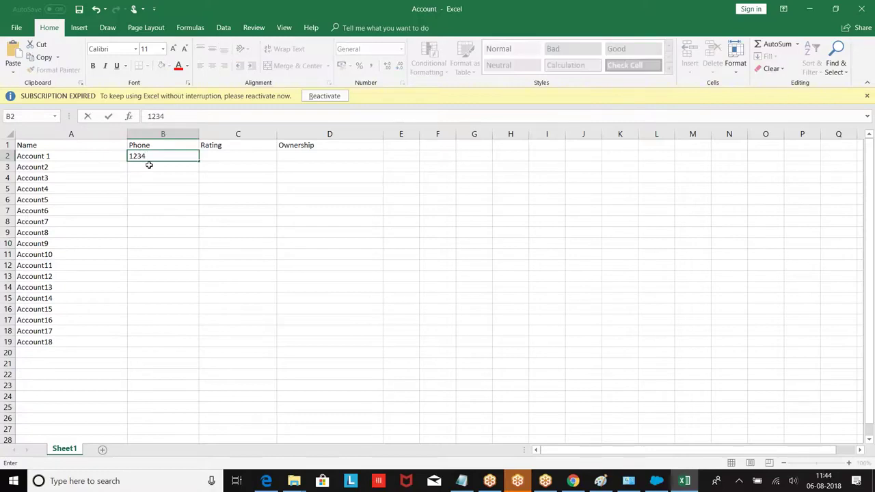
key("Return")
type("1")
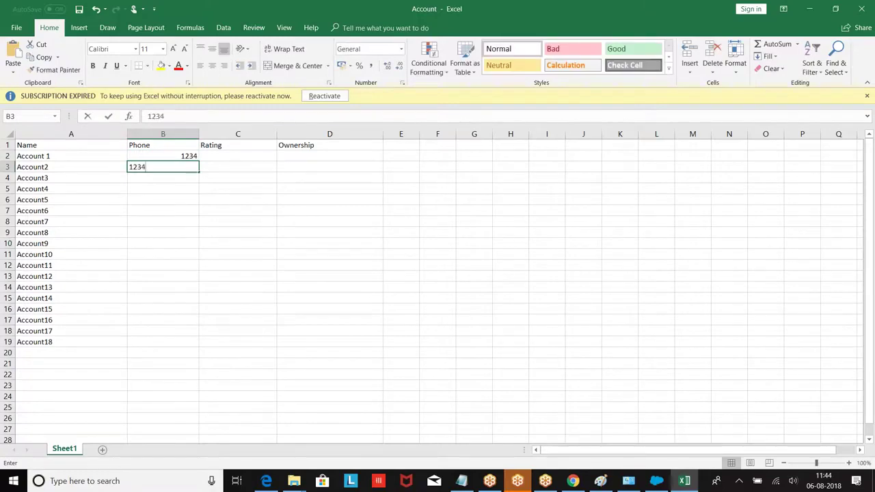
type("235")
key("Return")
type("1234=")
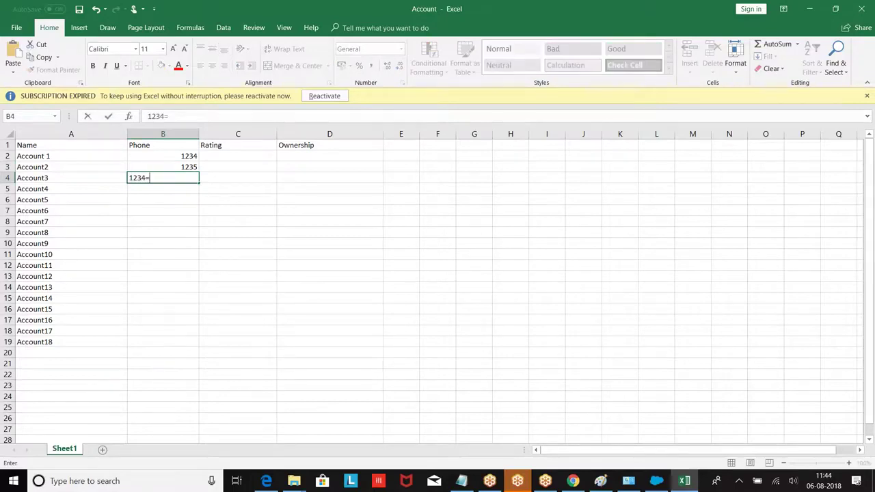
key("BackSpace")
key("BackSpace")
type("6")
left_click(152, 189)
left_click_drag(181, 157, 187, 348)
left_click(263, 264)
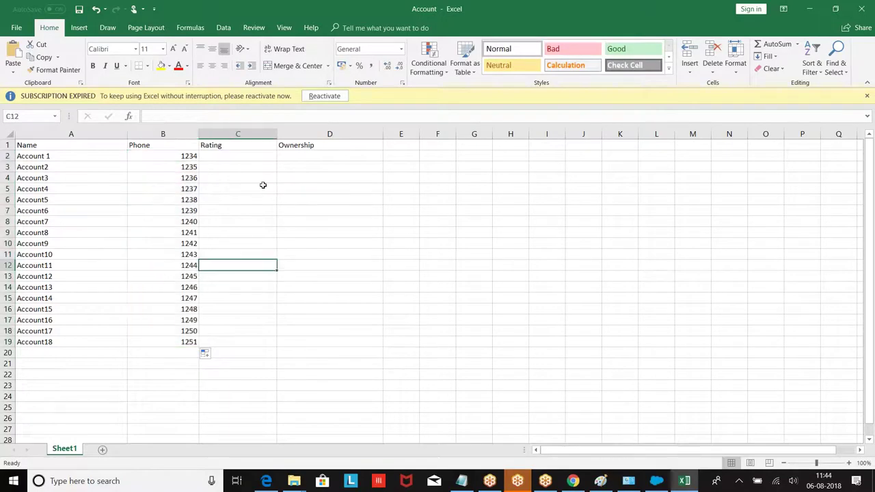
Enter HOT in C2 and fill it down for Account 1–7.
left_click(229, 155)
type("H")
key("BackSpace")
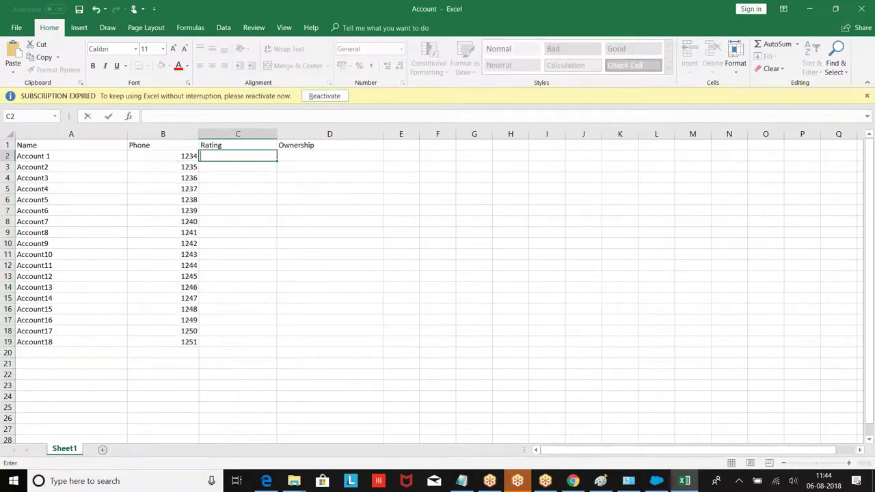
key("BackSpace")
key("BackSpace")
key("BackSpace")
type("OT")
left_click_drag(278, 161, 278, 229)
left_click(229, 275)
Rate Account8–14 as Warm and Account15–18 as Cold.
left_click(207, 233)
type("Warm")
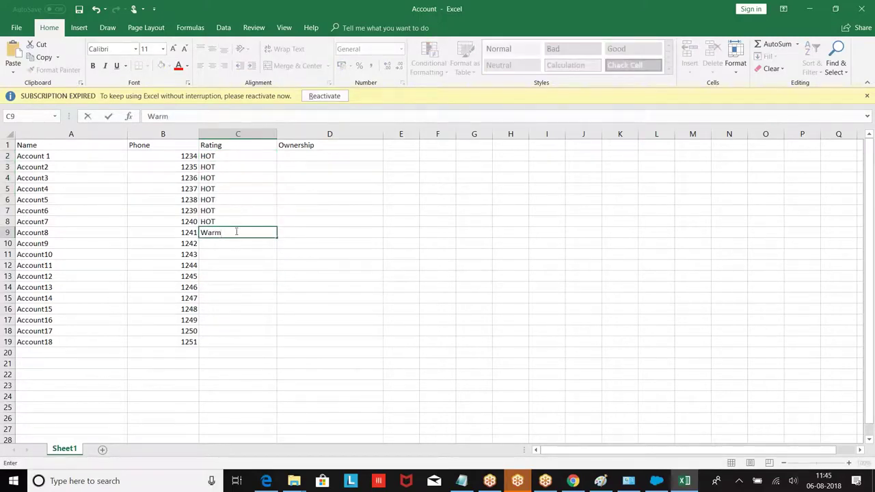
left_click_drag(278, 236, 272, 302)
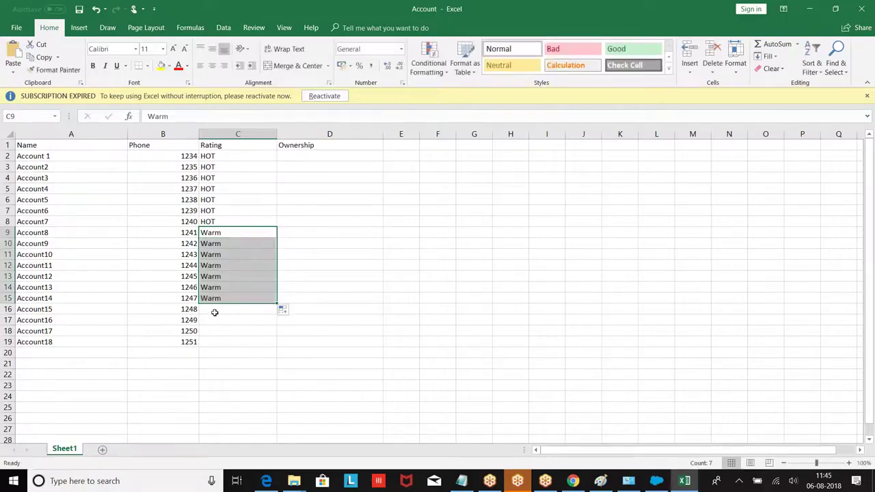
left_click(214, 310)
type("Cold")
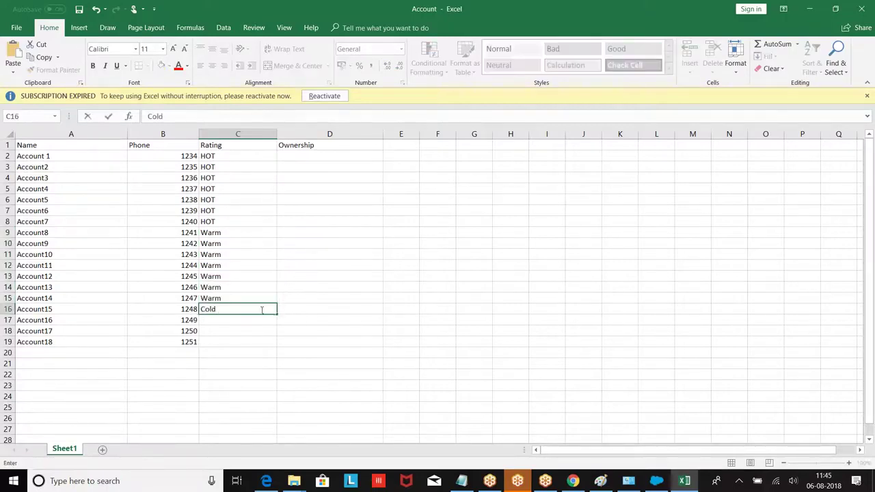
left_click_drag(276, 314, 275, 348)
left_click(341, 299)
Fill Ownership with Public for Account 1–6 and Private for Account7–18.
key("Up")
key("Up")
key("Up")
key("Up")
key("Up")
key("Up")
key("Up")
key("Up")
key("Up")
key("Up")
key("Up")
key("Up")
key("Up")
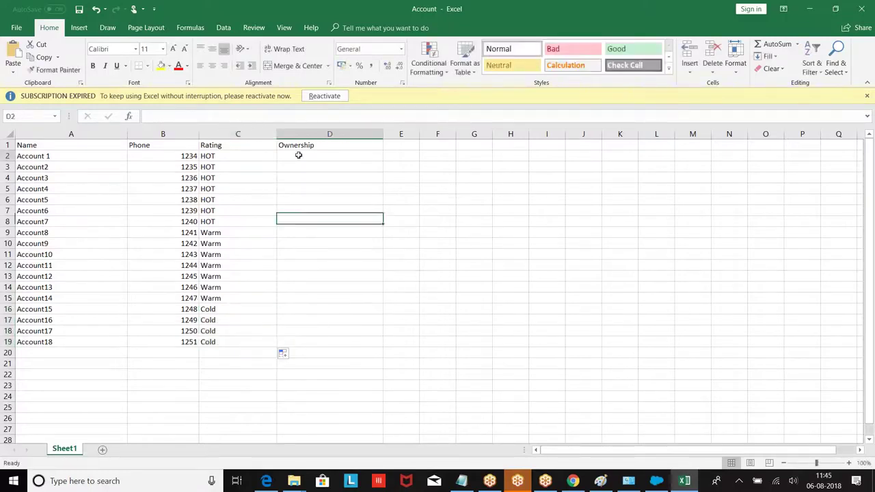
type("Public")
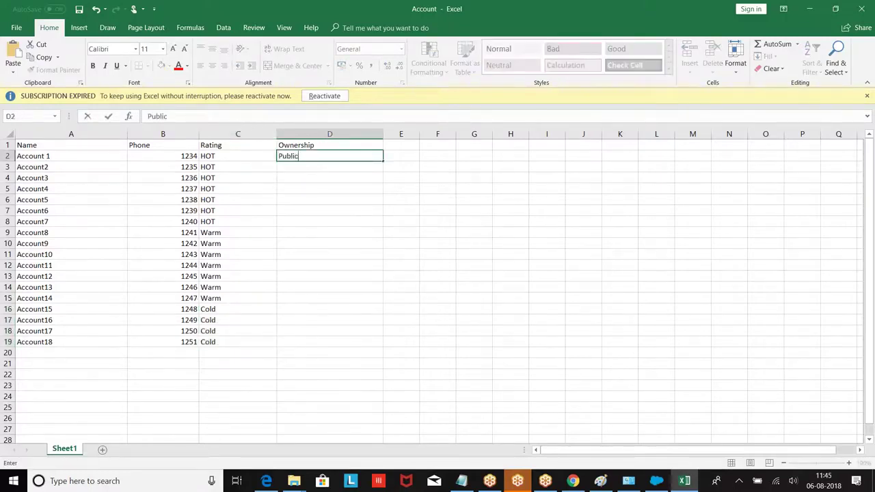
left_click_drag(383, 161, 383, 216)
left_click(319, 267)
left_click(286, 220)
type("Private")
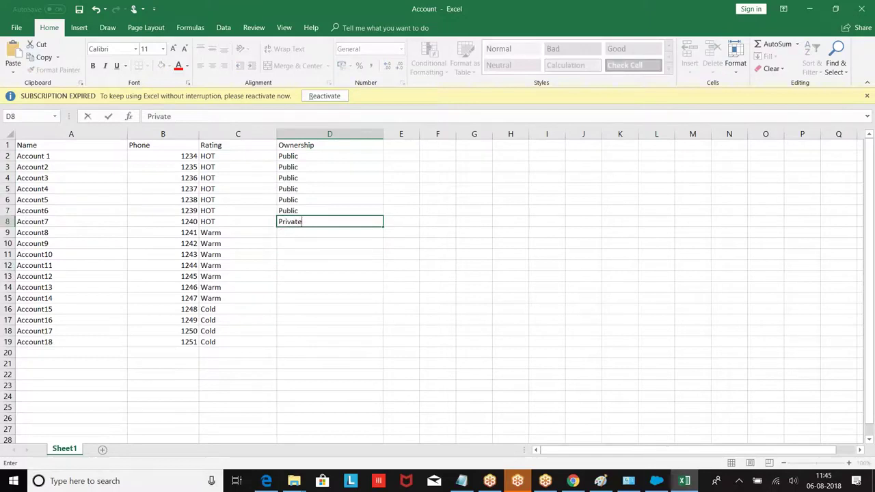
left_click(380, 226)
left_click_drag(381, 227, 373, 345)
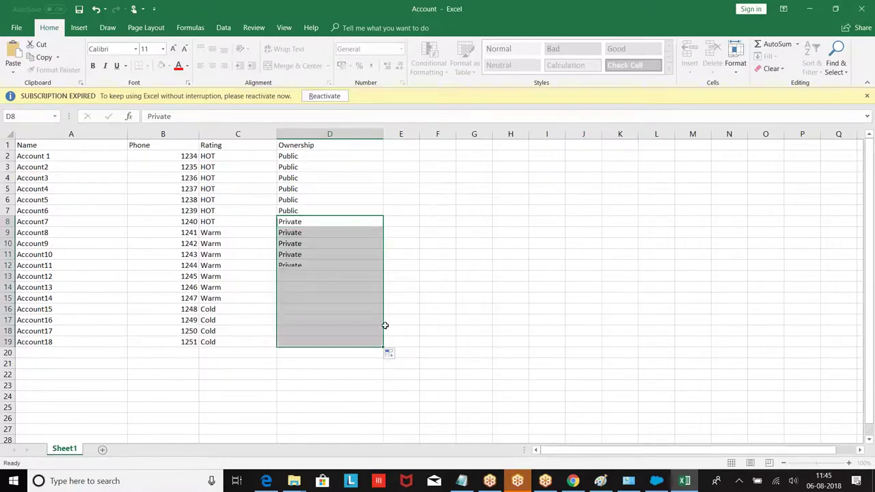
left_click(472, 252)
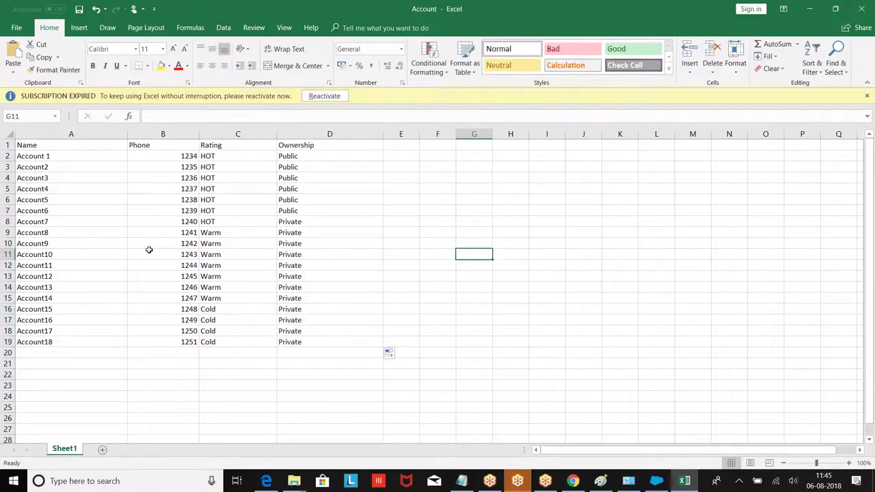
left_click(16, 26)
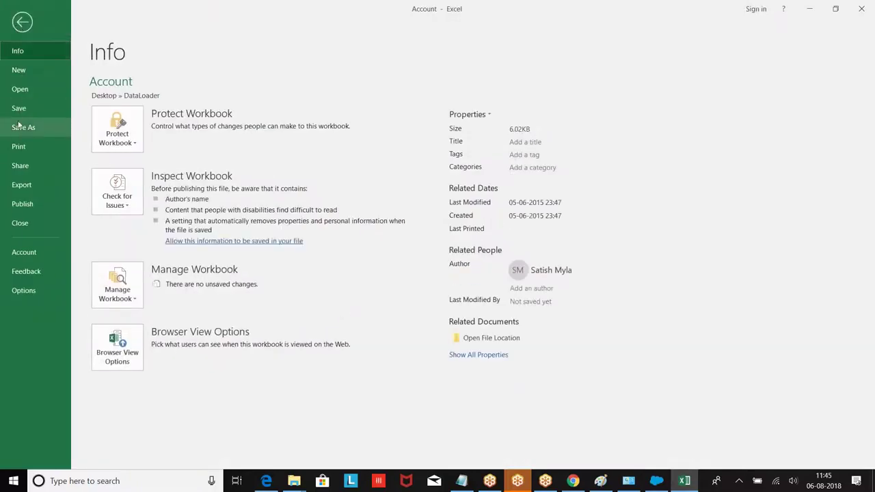
Save the sheet as Account in CSV (Comma delimited) format in the Desktop DataLoader folder.
left_click(19, 126)
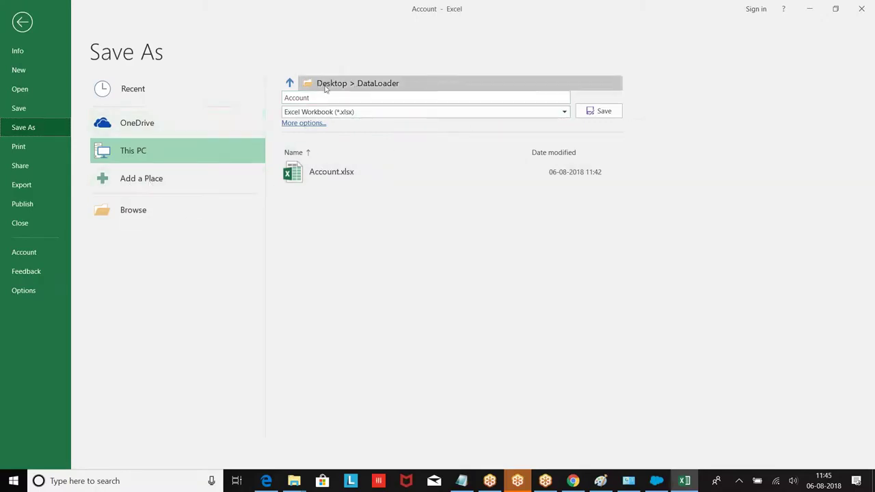
left_click(386, 115)
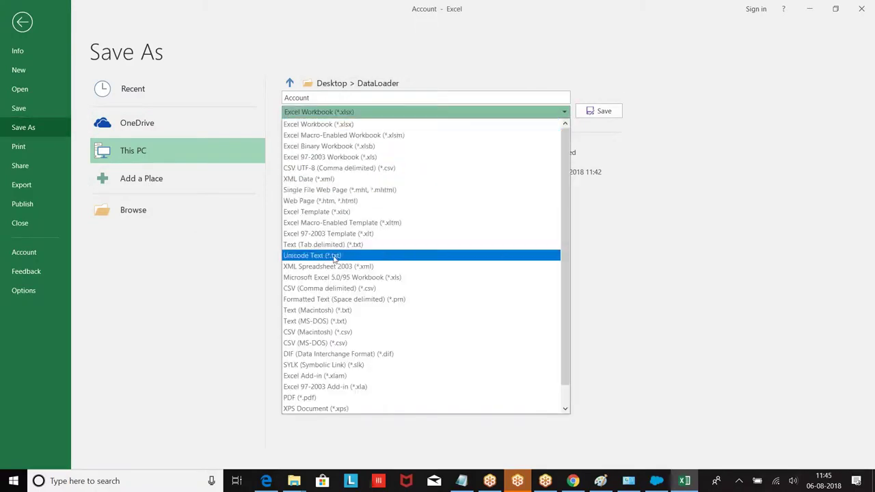
left_click(319, 288)
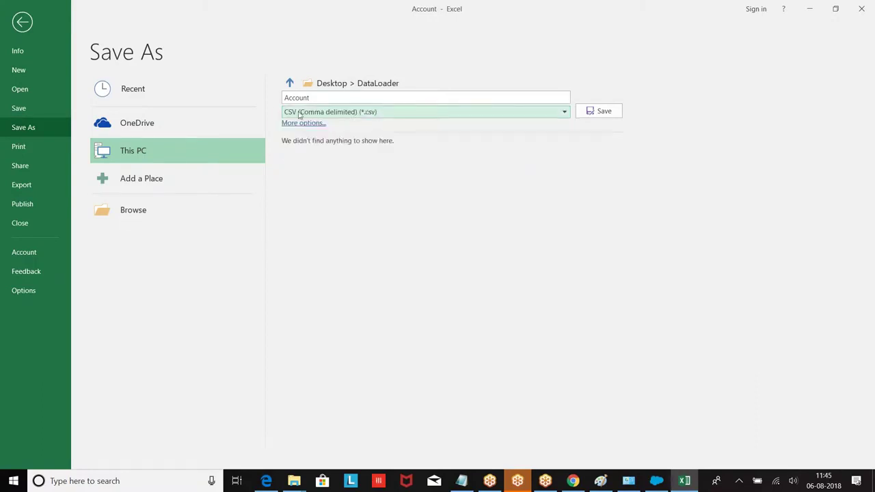
left_click(605, 114)
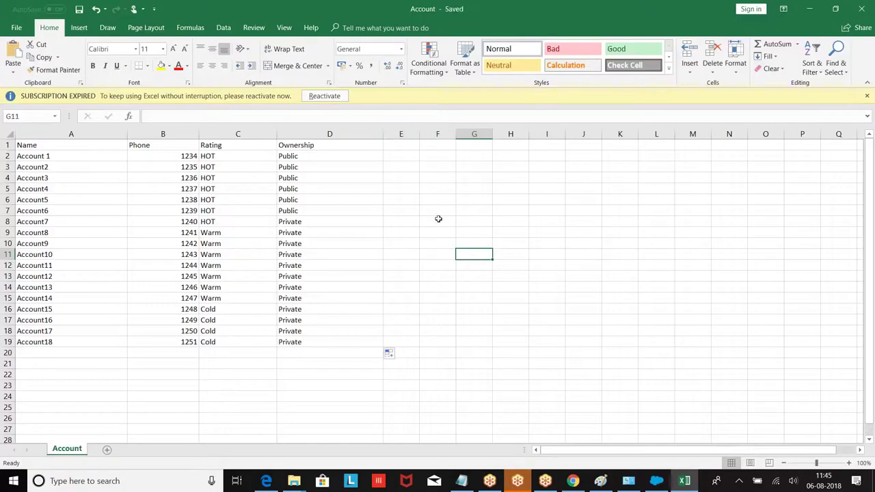
Close Excel and start a Data Loader insert into Account using DataLoader\Account.csv.
left_click(862, 9)
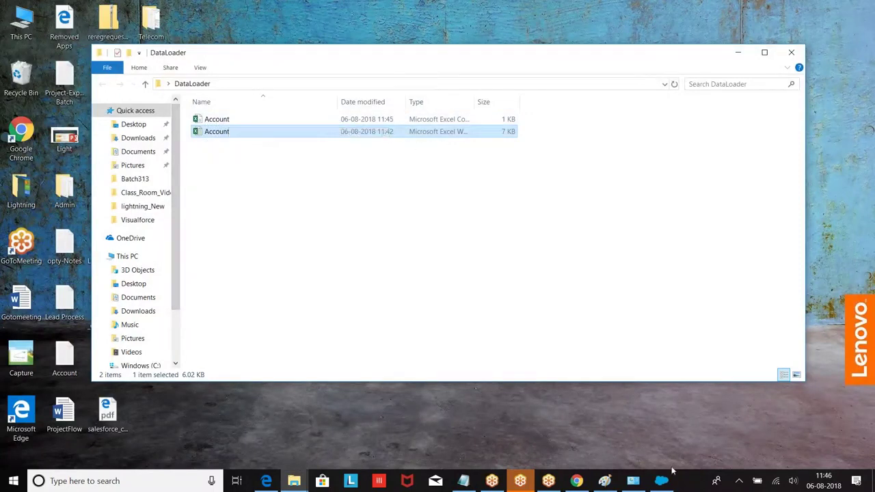
left_click(661, 480)
left_click(95, 154)
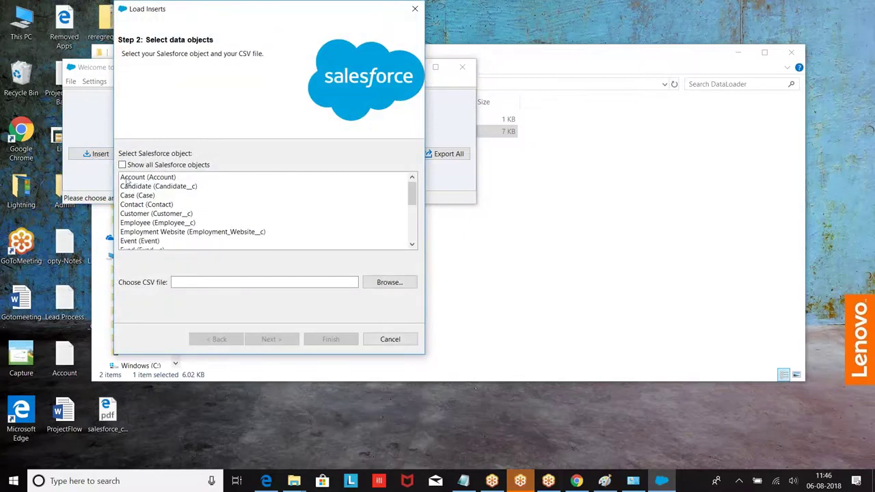
left_click(135, 179)
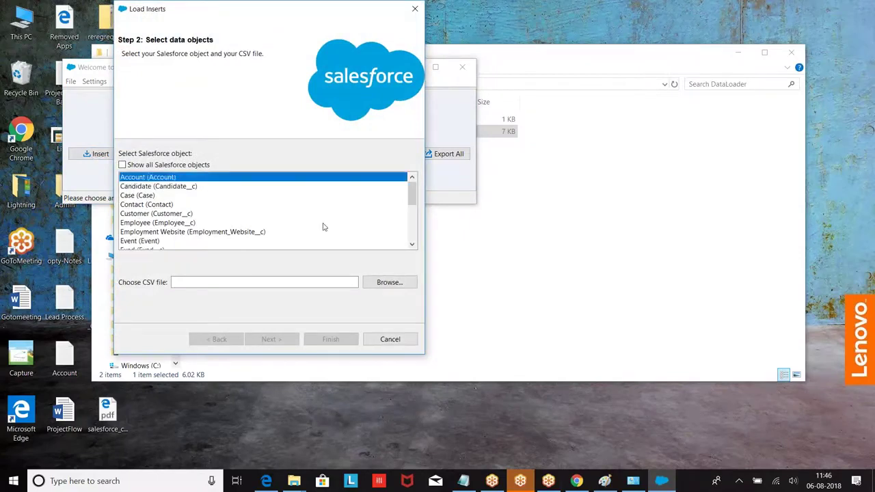
left_click(386, 283)
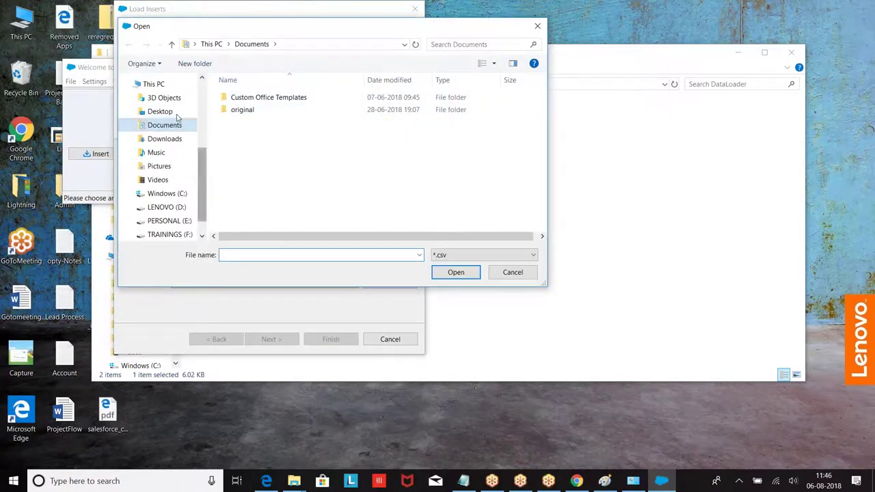
left_click(164, 111)
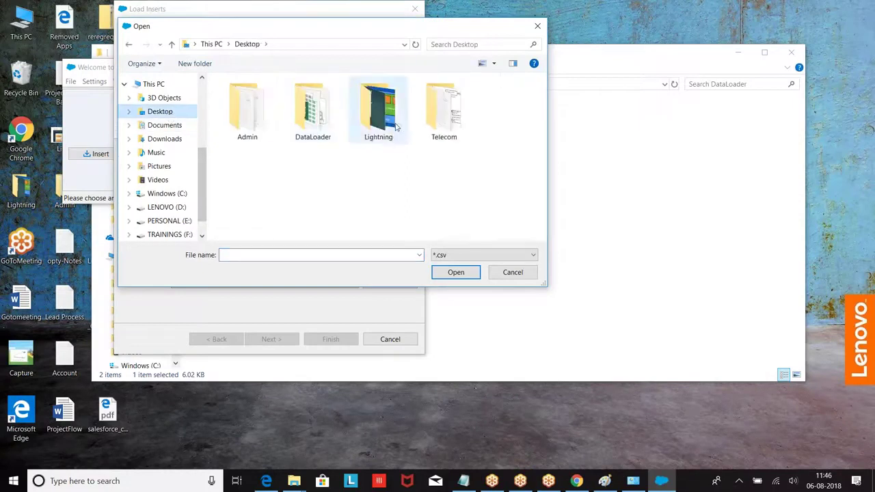
double_click(317, 125)
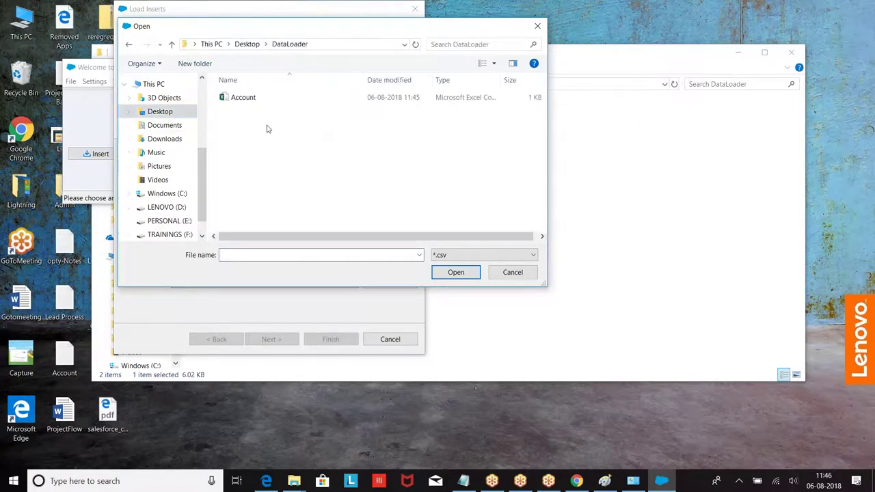
left_click(233, 98)
left_click(455, 272)
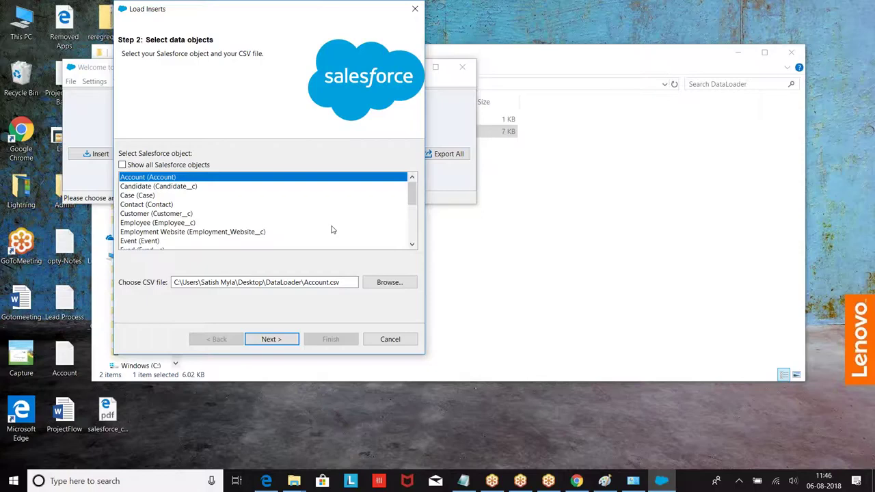
Load Account.csv for the Account insert, accept the 18-record notice, and open the field mapping editor.
left_click(277, 339)
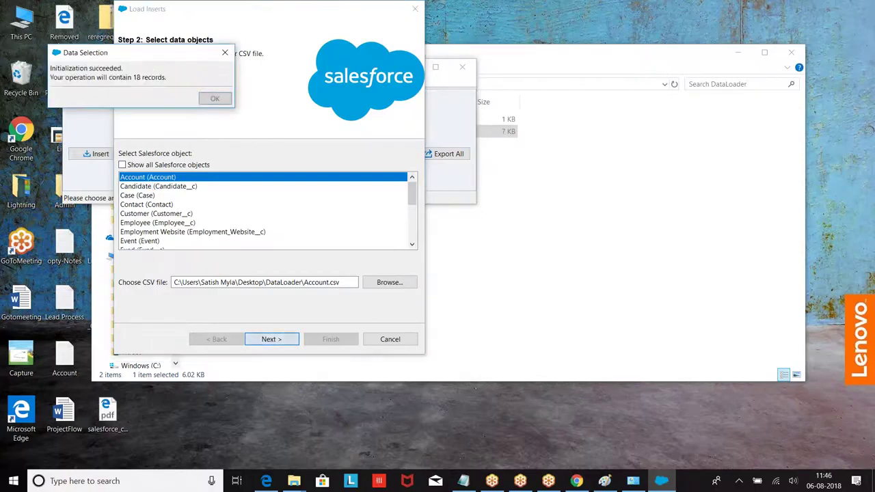
left_click(214, 98)
left_click(233, 155)
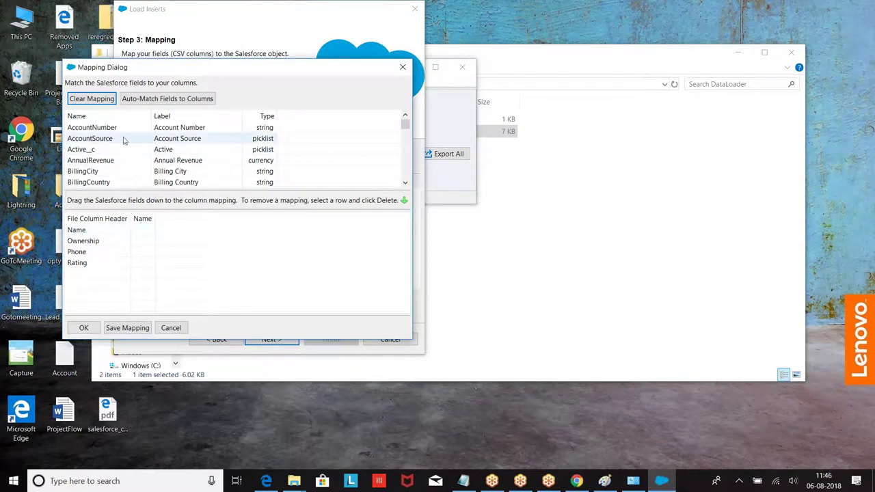
Map Name and Ownership by hand, auto-match Phone and Rating, and accept the mapping.
scroll(125, 146, "down", 10)
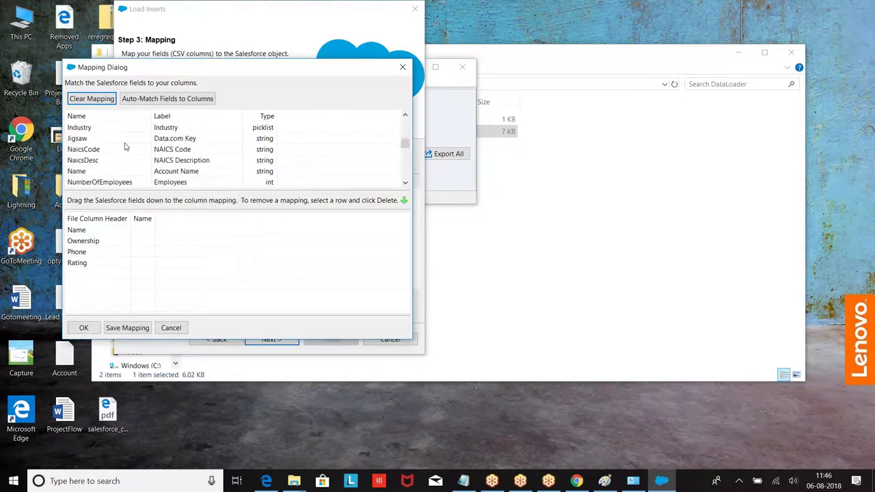
left_click_drag(89, 140, 144, 241)
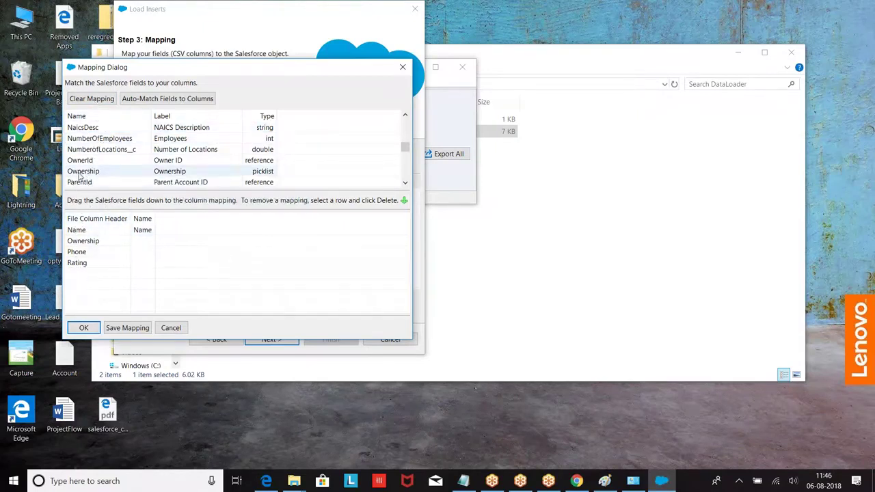
left_click_drag(83, 171, 157, 250)
left_click(153, 99)
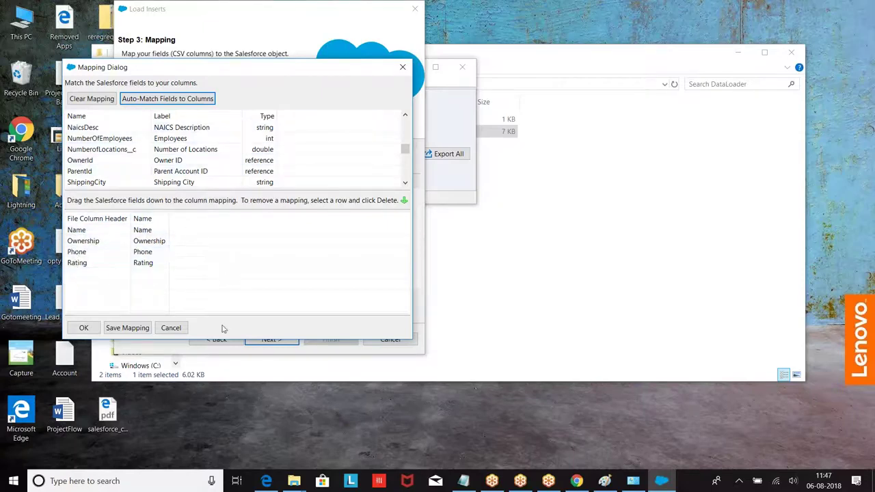
left_click(84, 328)
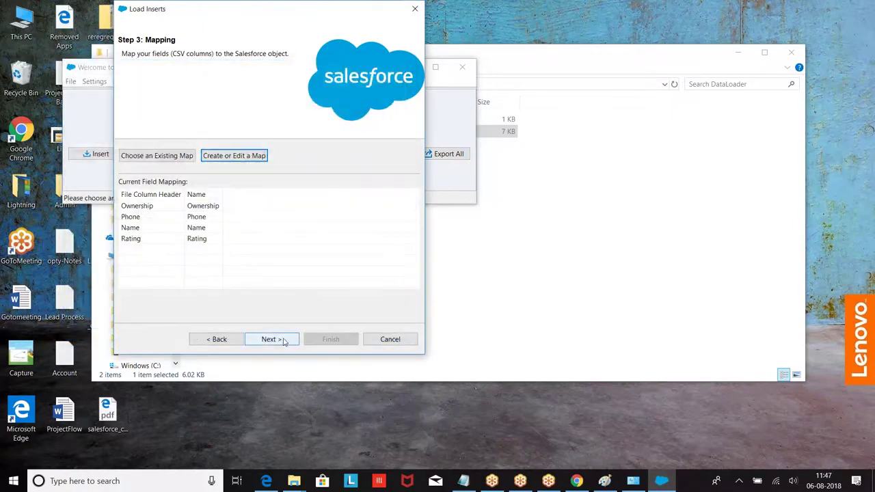
left_click(278, 339)
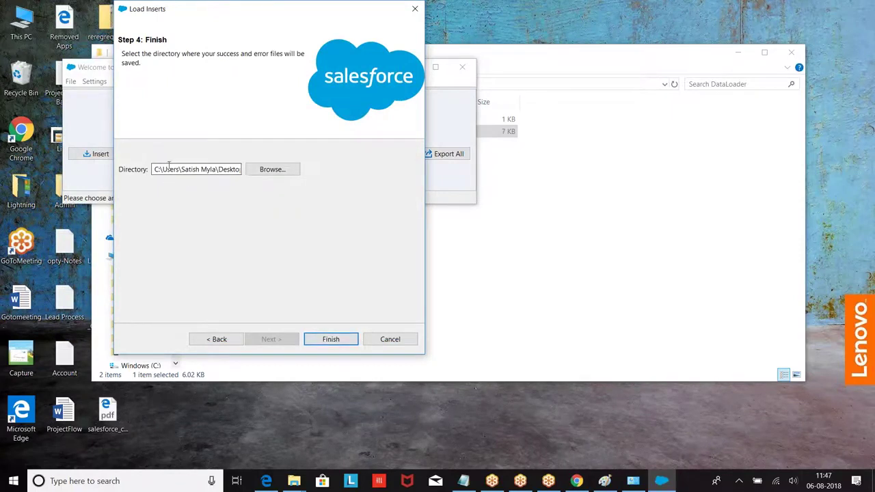
Set the DataLoader folder as the output directory for success and error files.
left_click(330, 338)
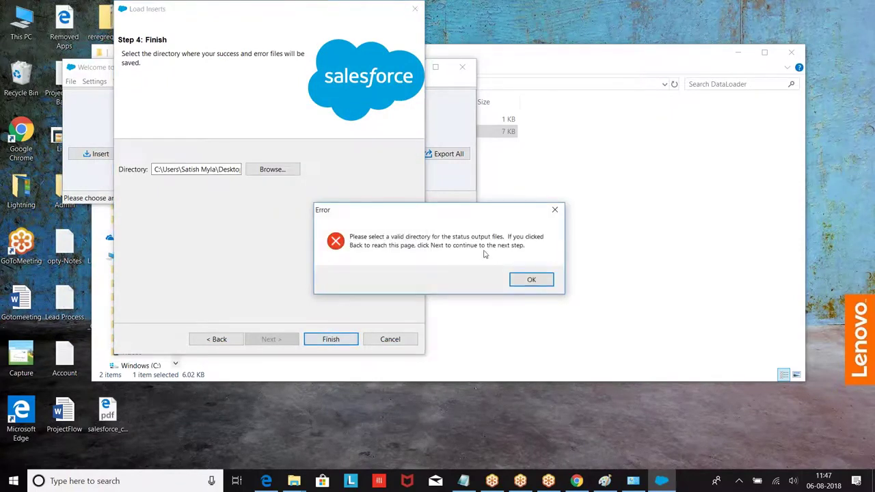
left_click(532, 280)
left_click(270, 171)
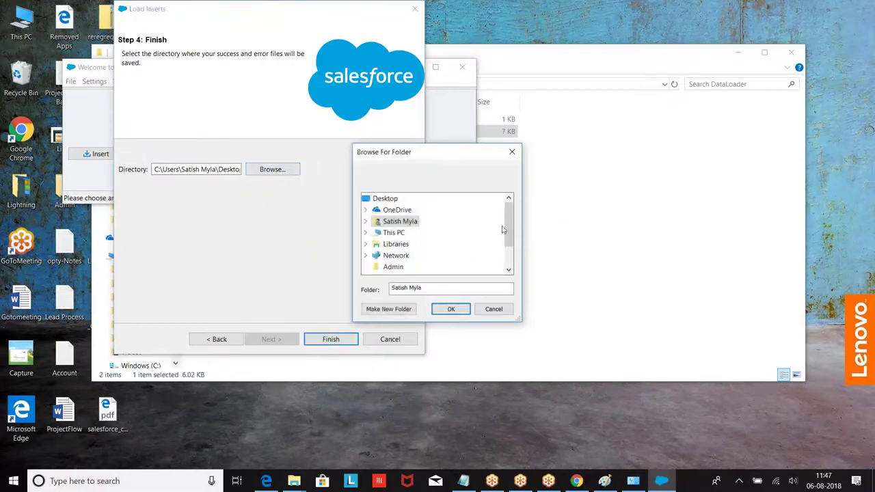
left_click_drag(508, 226, 508, 243)
left_click(391, 244)
left_click(454, 309)
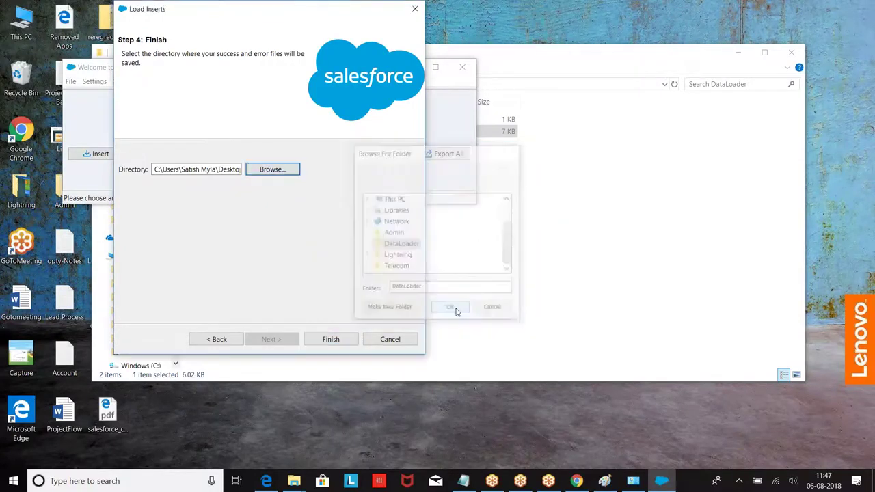
Run the insert and review the 18 failed rows, all missing the required user__c field.
left_click(331, 338)
left_click(465, 279)
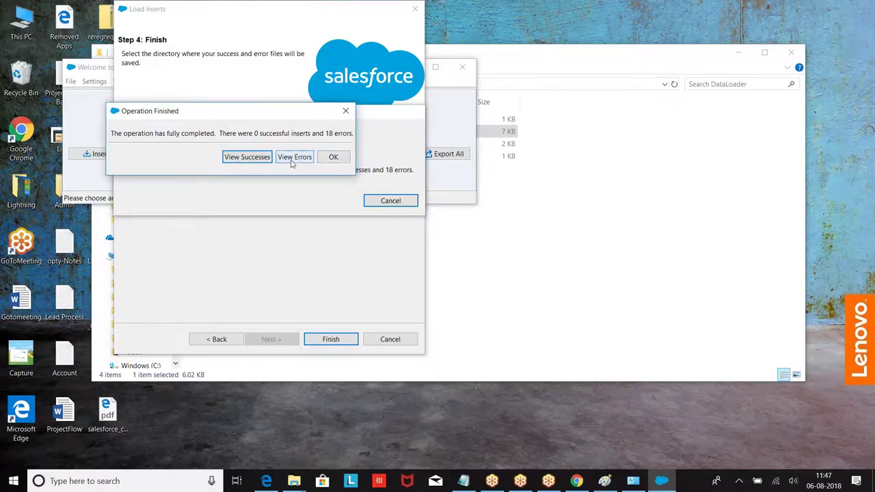
left_click(294, 158)
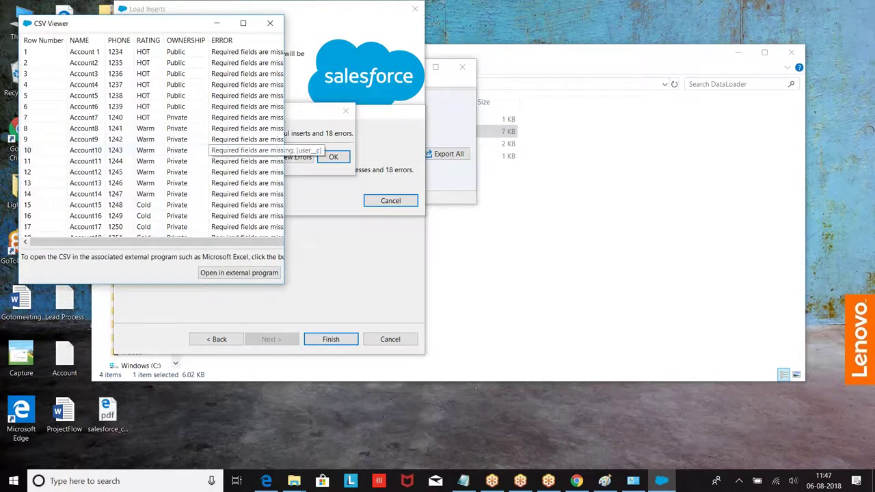
left_click_drag(284, 209, 617, 209)
left_click(316, 51)
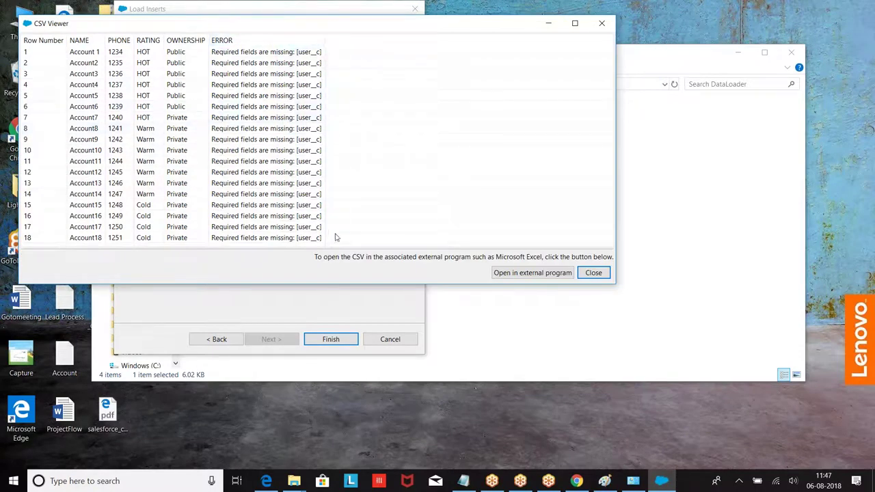
left_click(548, 24)
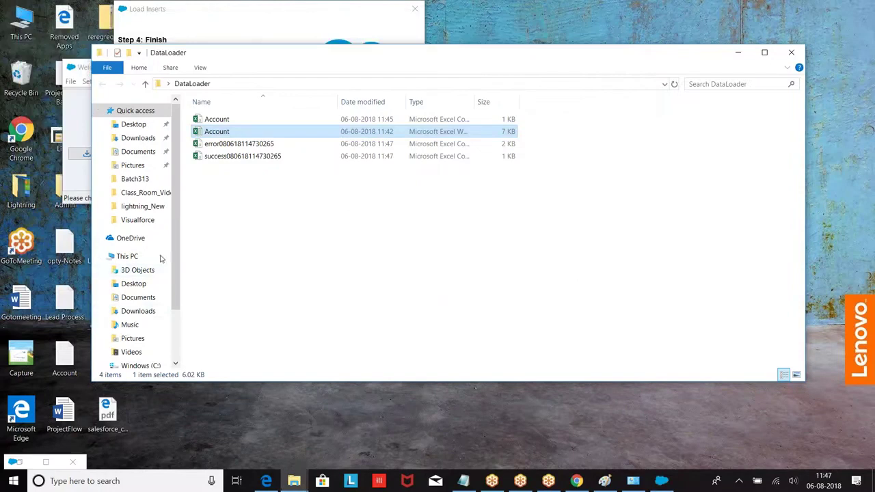
left_click(576, 480)
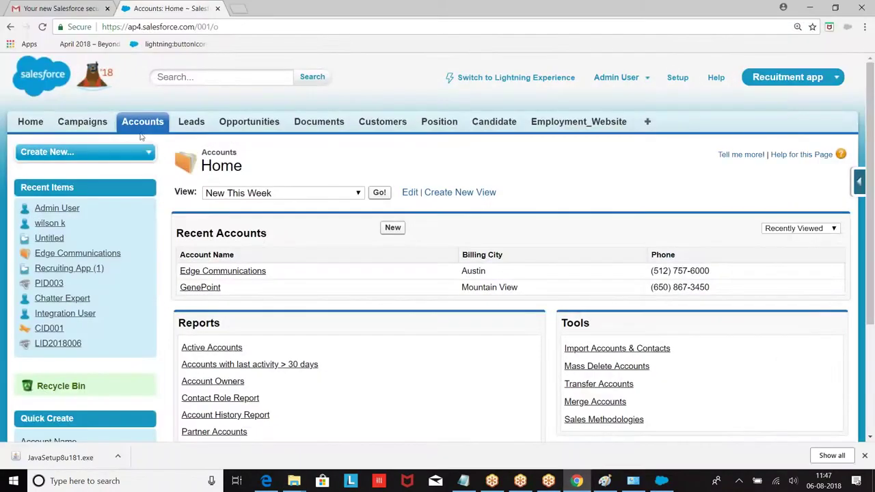
Delete the custom user (user__c) field from the Account fields list.
left_click(143, 122)
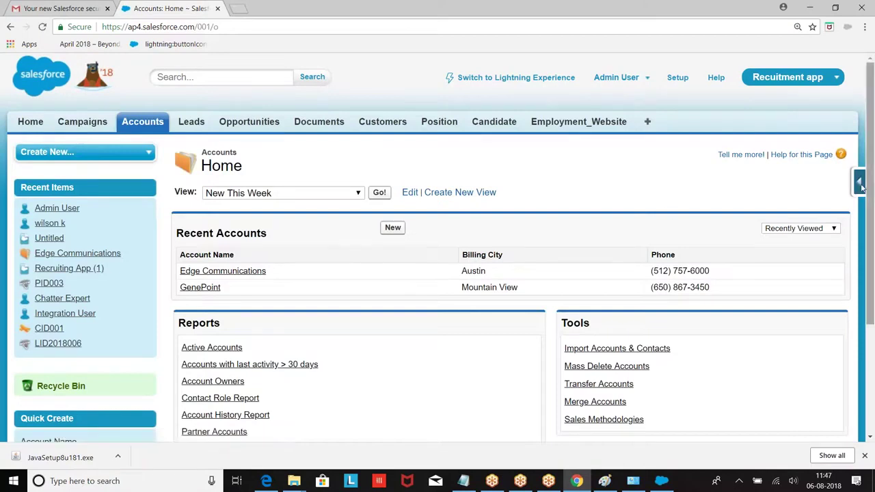
left_click(870, 187)
left_click(735, 205)
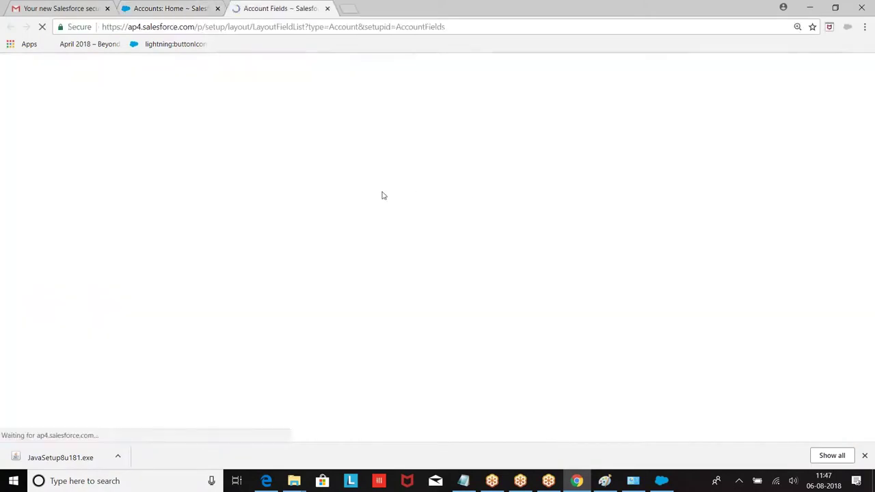
scroll(383, 195, "down", 9)
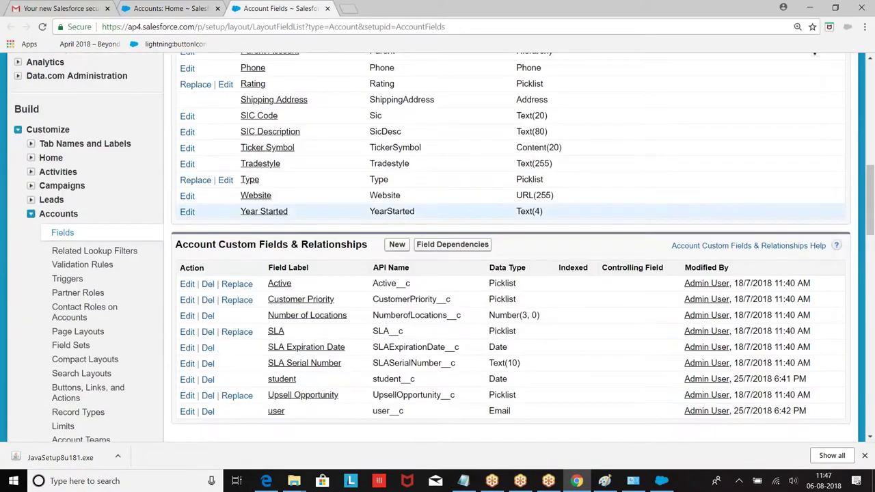
scroll(382, 209, "down", 3)
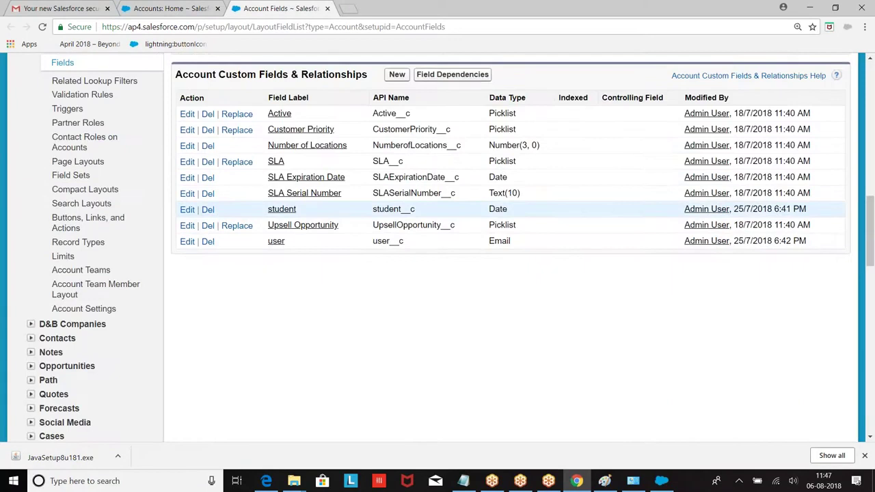
left_click(208, 242)
scroll(114, 192, "down", 1)
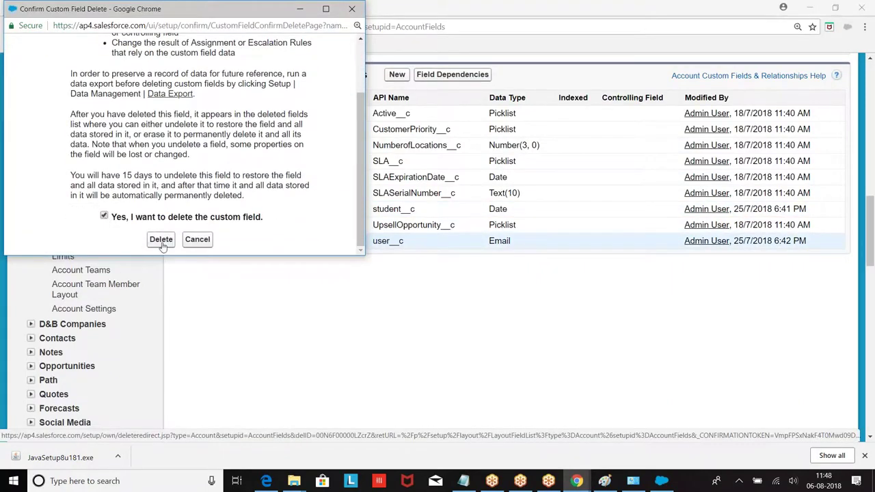
left_click(162, 243)
Permanently erase the deleted user__c field from the Deleted Fields list.
scroll(188, 229, "down", 10)
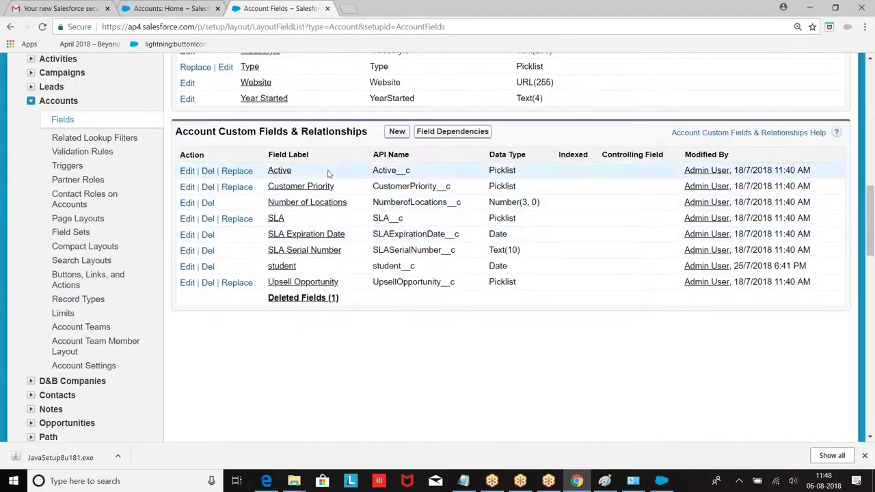
left_click(303, 298)
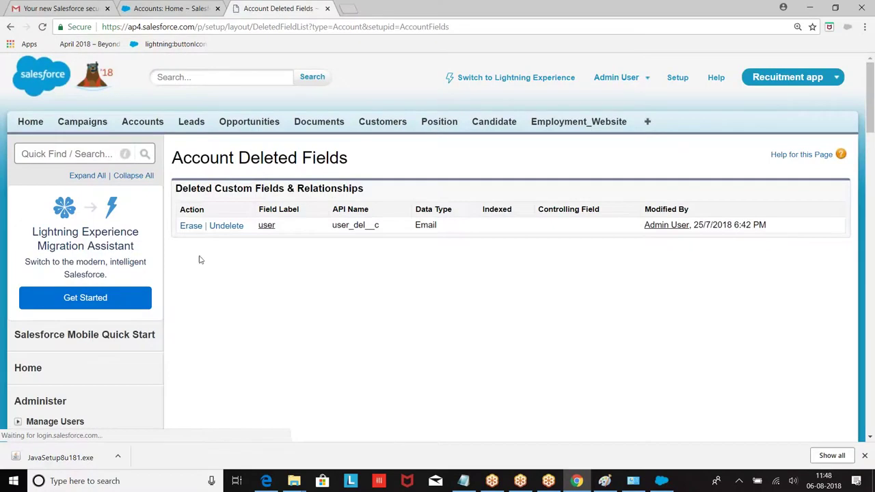
left_click(191, 227)
scroll(82, 183, "down", 2)
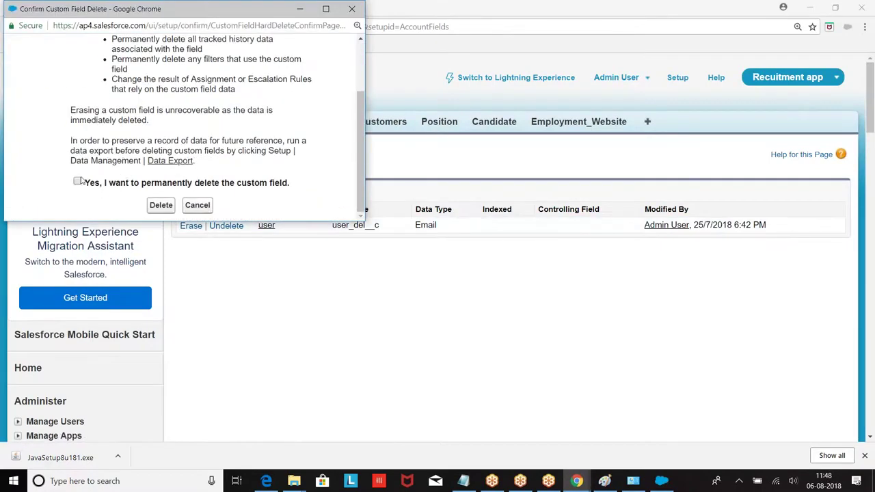
left_click(159, 206)
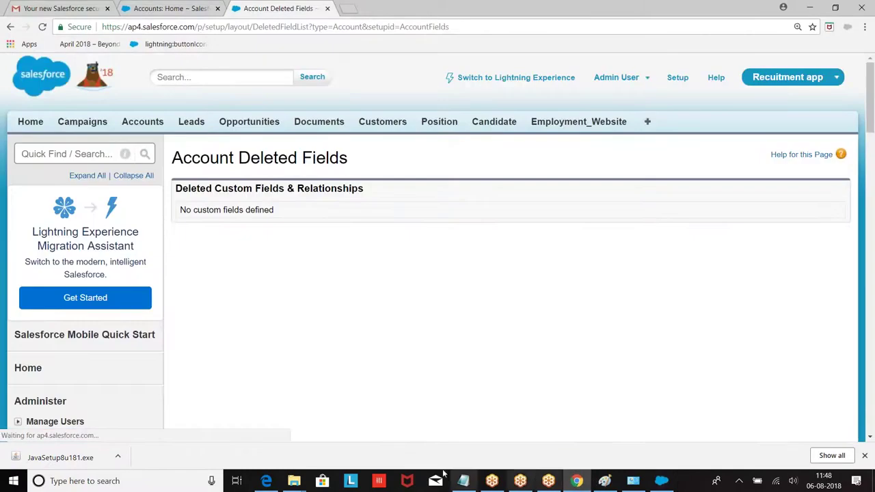
mouse_move(294, 481)
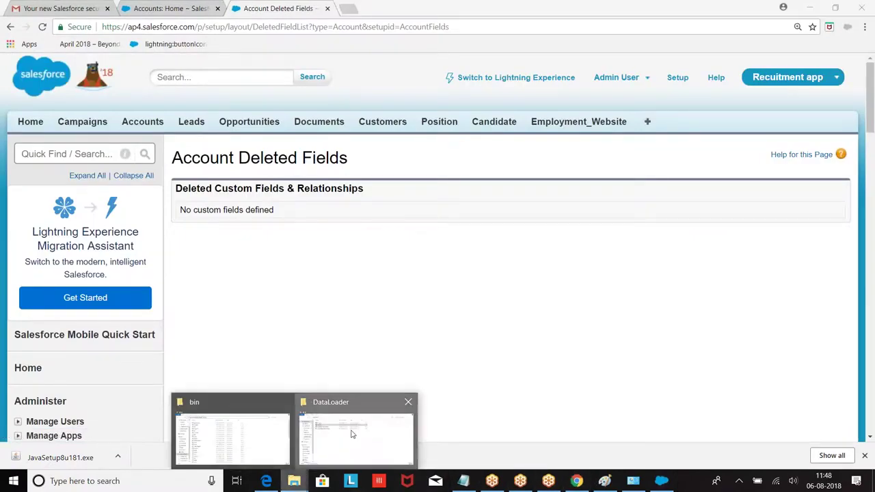
left_click(318, 425)
Delete the old error and success files and close the previous insert's results.
left_click_drag(306, 165, 253, 147)
key("Delete")
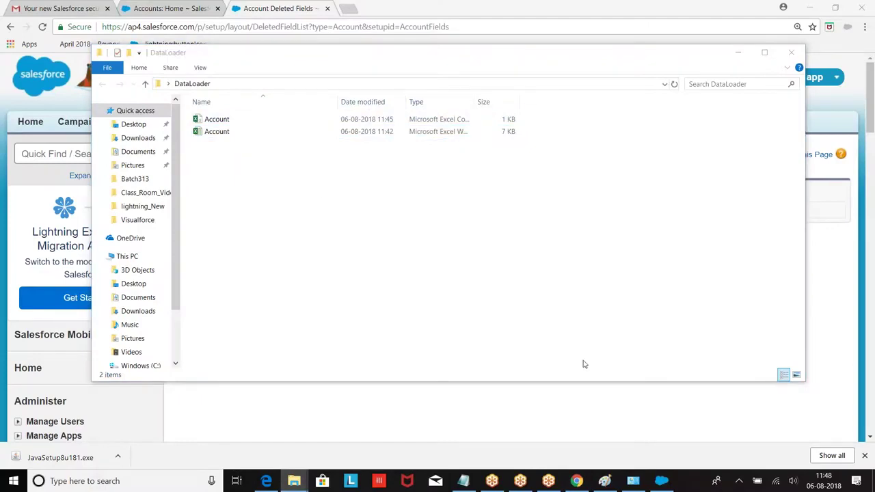
left_click(669, 477)
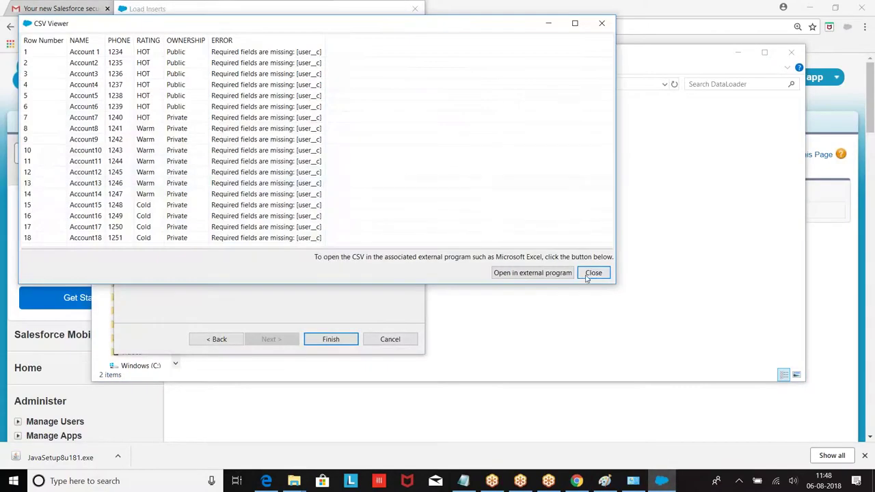
left_click(589, 275)
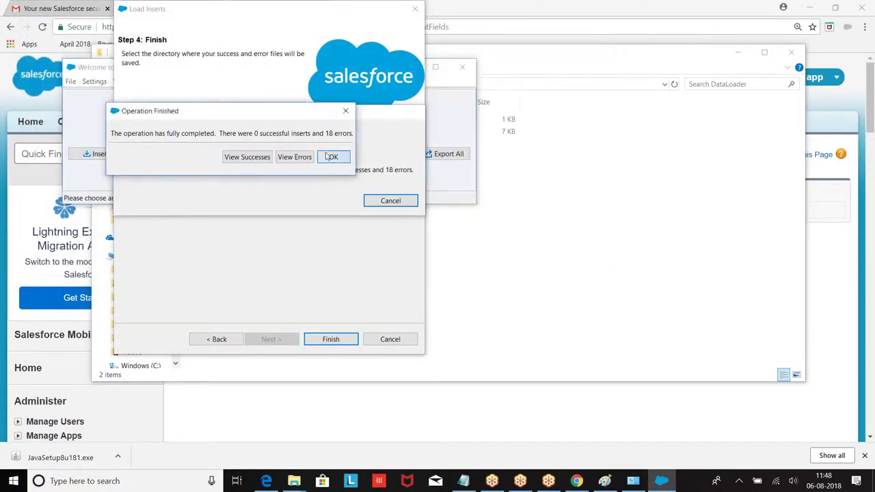
left_click(328, 157)
Start a new Account insert from Account.csv, initializing 18 records.
left_click(93, 154)
left_click(159, 178)
left_click(390, 282)
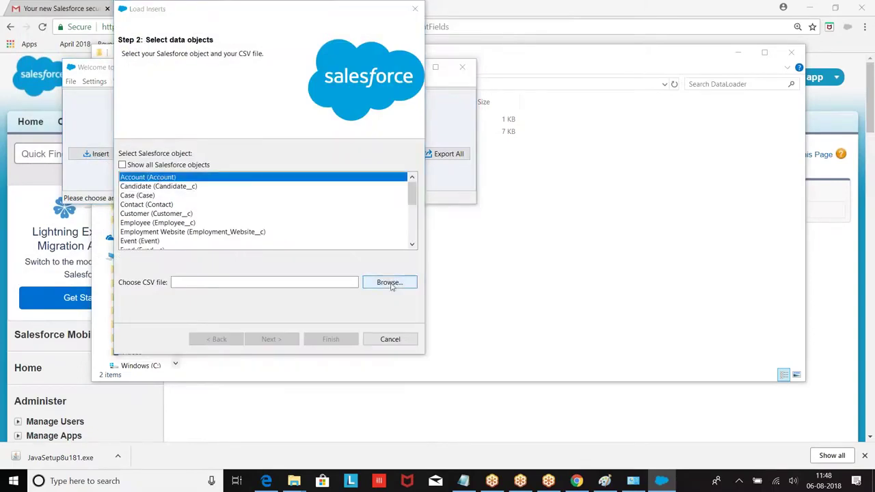
left_click(249, 98)
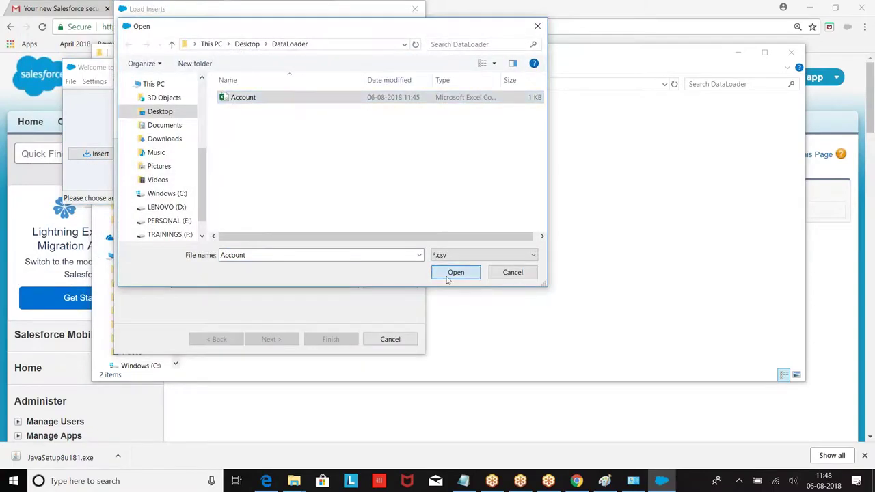
left_click(455, 272)
left_click(270, 339)
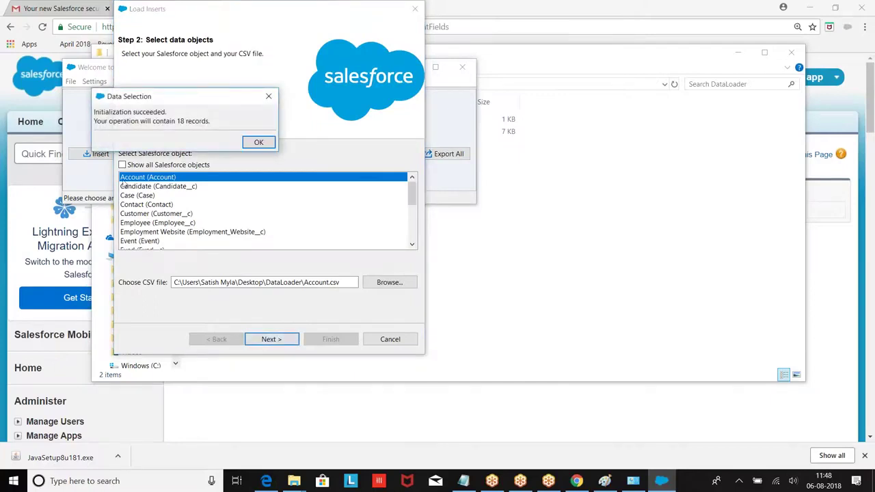
left_click(258, 143)
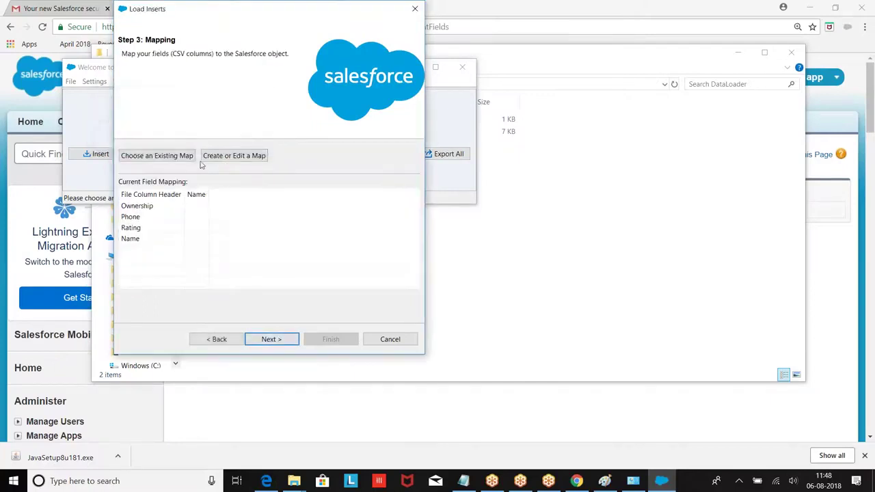
Auto-match Name, Ownership, Phone and Rating to Account fields and proceed to run the insert.
left_click(239, 156)
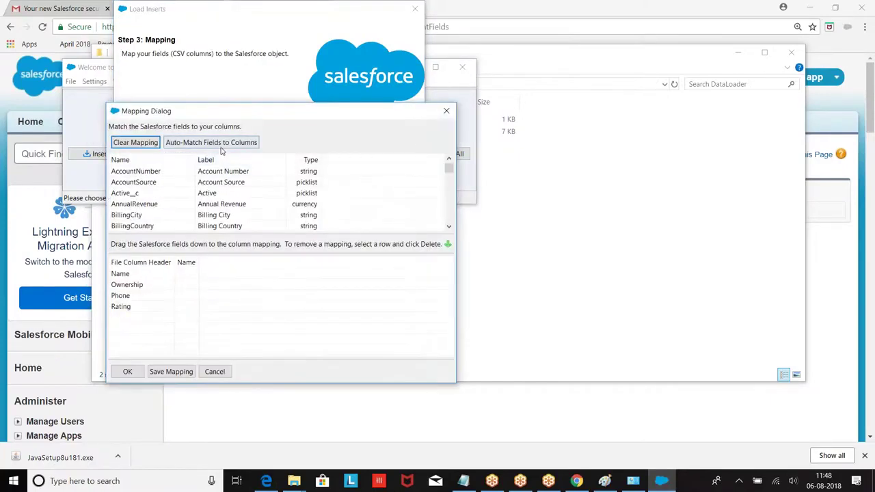
left_click(220, 144)
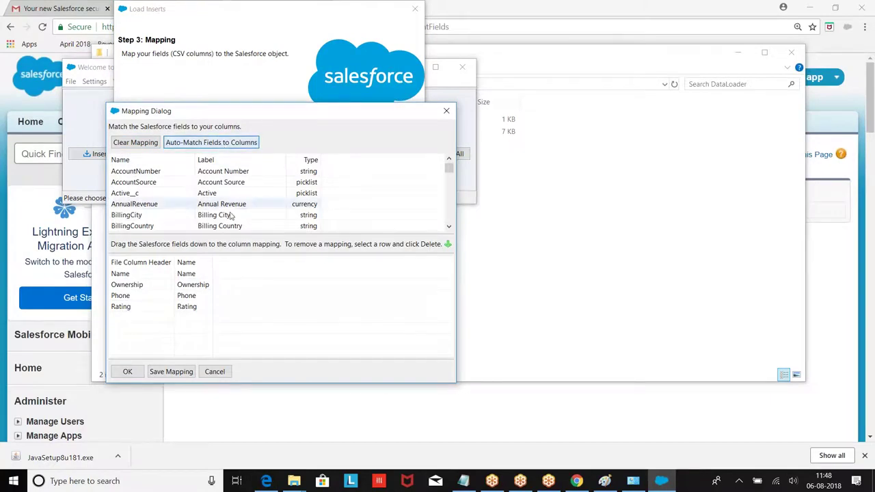
left_click(127, 371)
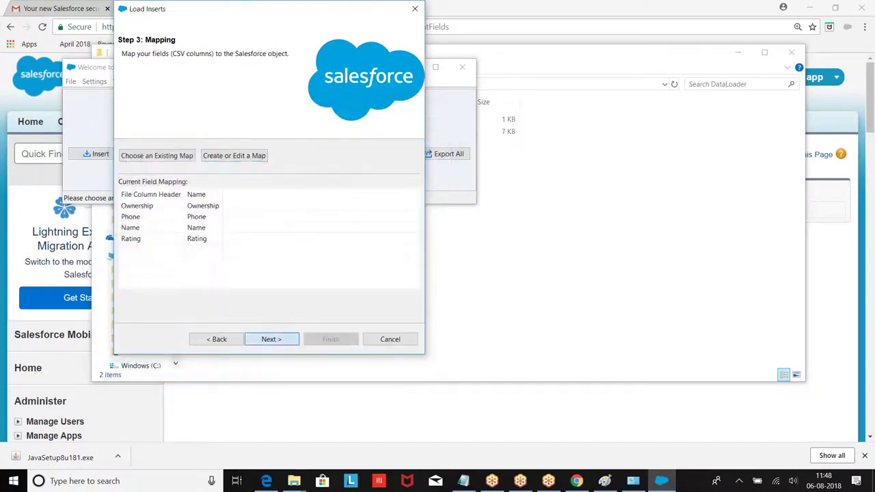
left_click(283, 342)
left_click(329, 340)
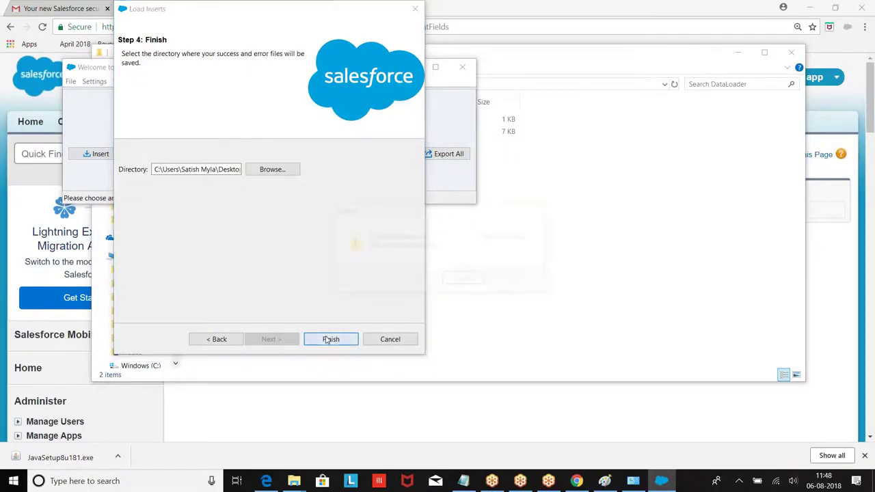
Confirm the insert, check the 18 successfully inserted accounts, and close the wizard.
left_click(463, 280)
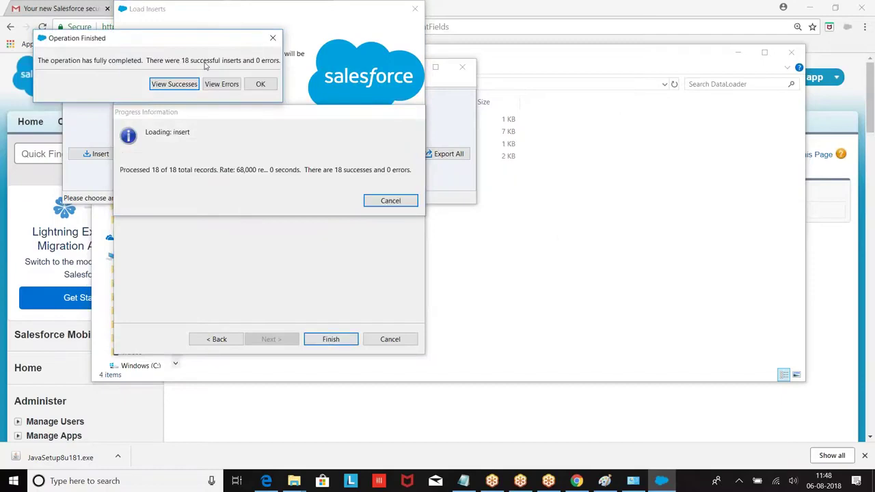
left_click(183, 84)
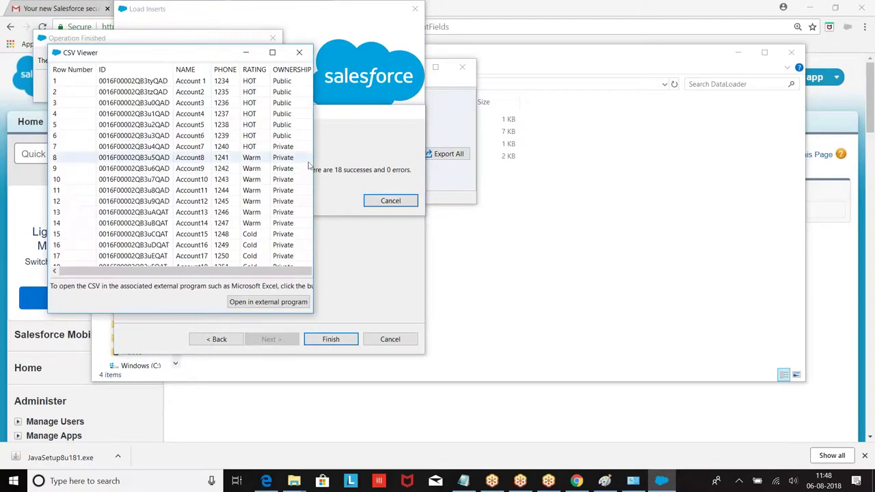
left_click_drag(545, 191, 697, 191)
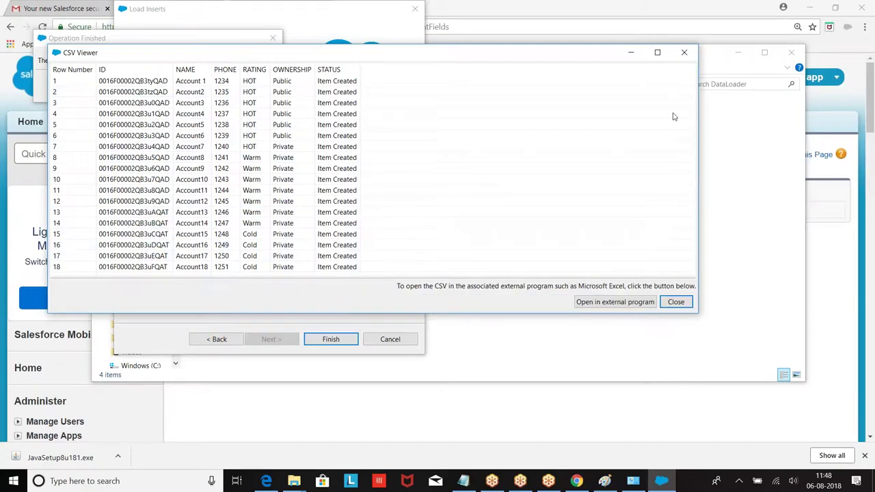
left_click(683, 53)
left_click(262, 83)
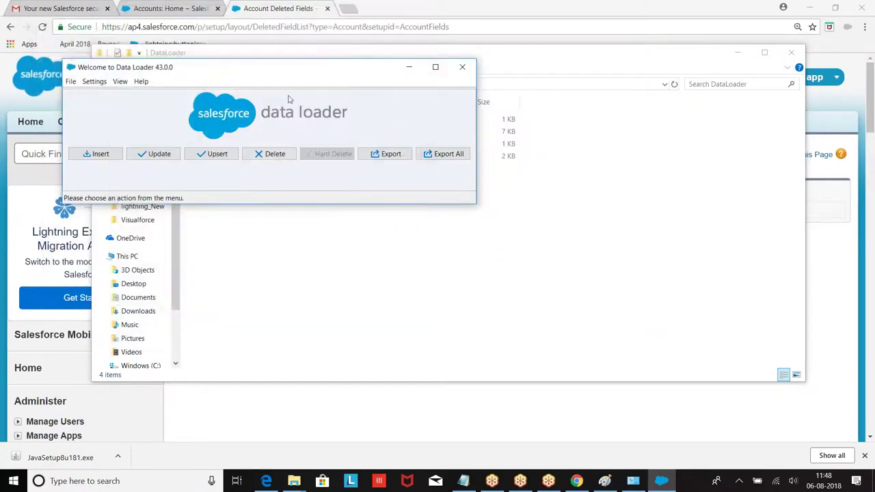
left_click(163, 8)
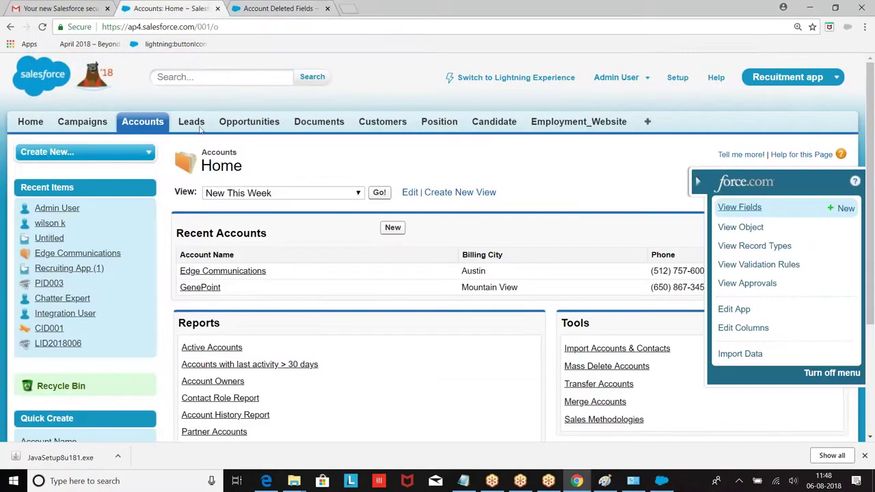
Show the New This Week accounts list to confirm Account 1 through Account18 exist.
left_click(146, 123)
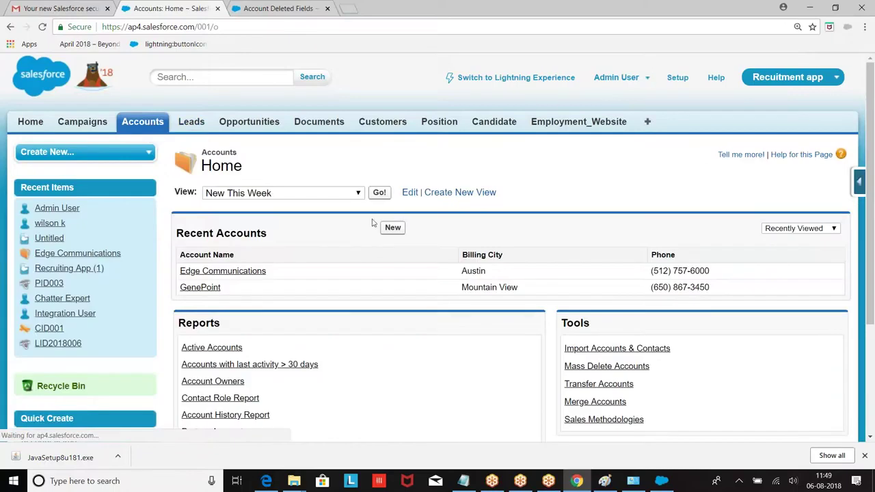
left_click(378, 194)
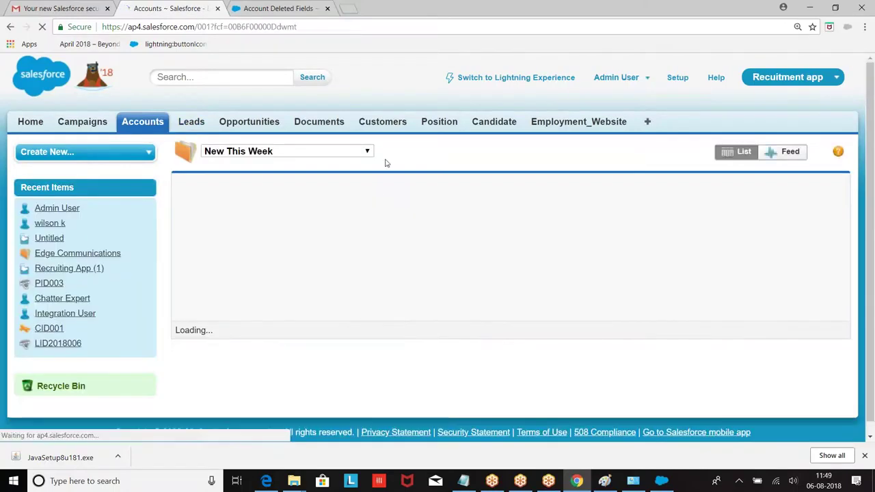
scroll(421, 198, "down", 5)
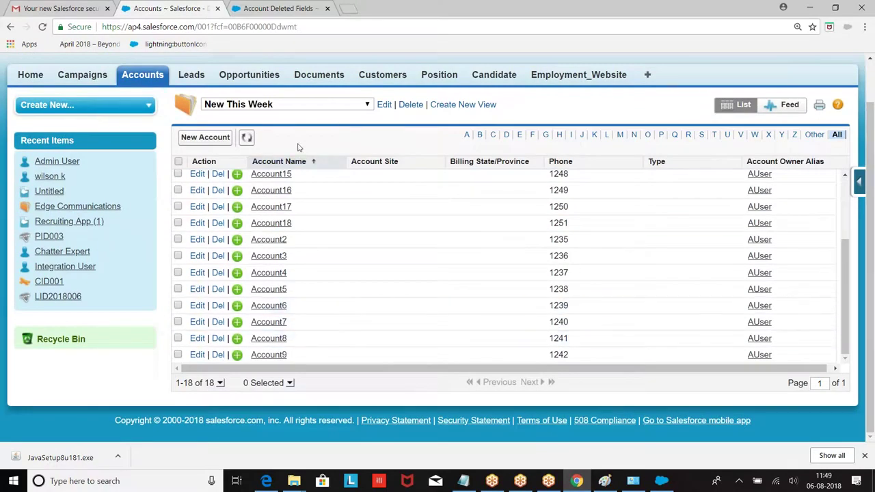
scroll(324, 276, "up", 3)
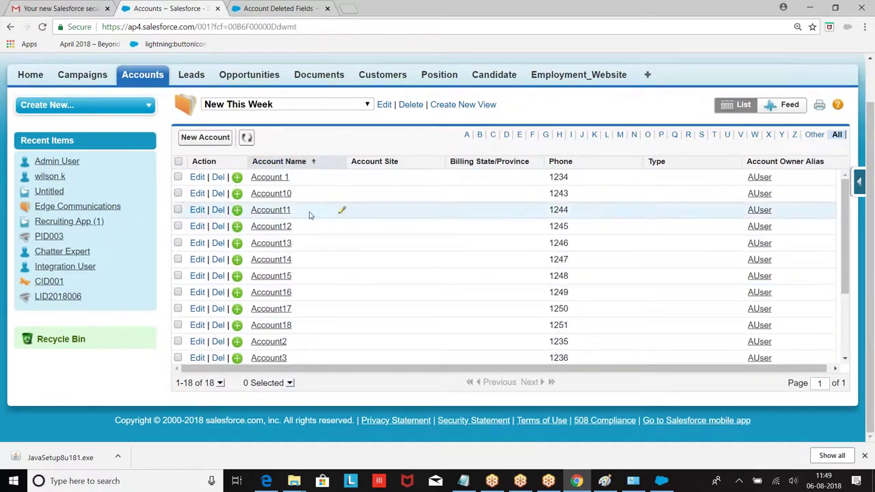
Look over the New Account form, then minimize the browser.
left_click(140, 75)
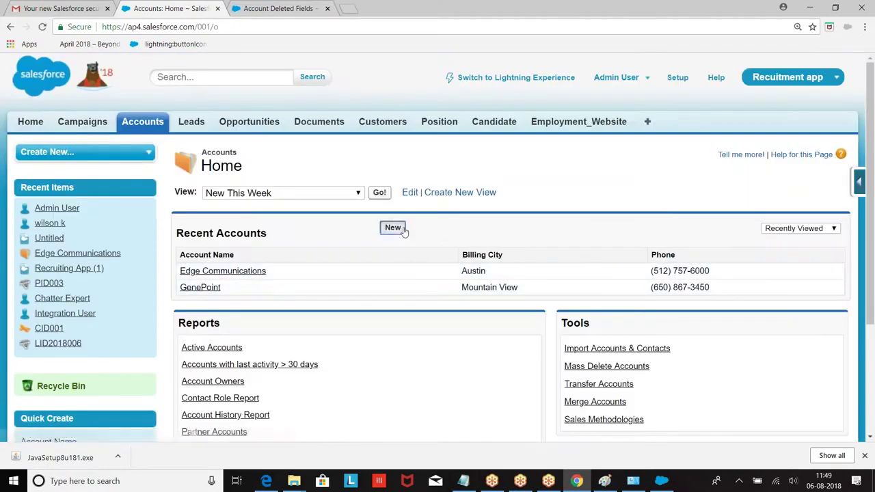
left_click(393, 228)
scroll(404, 233, "down", 1)
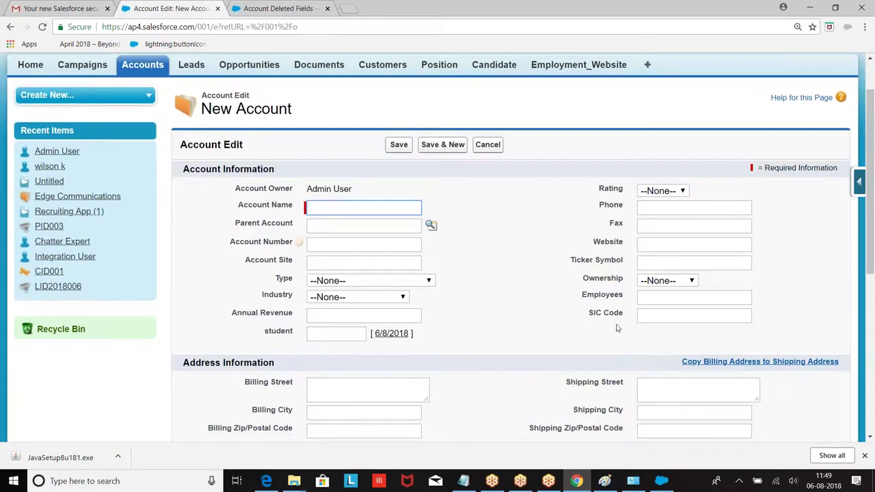
scroll(378, 313, "down", 1)
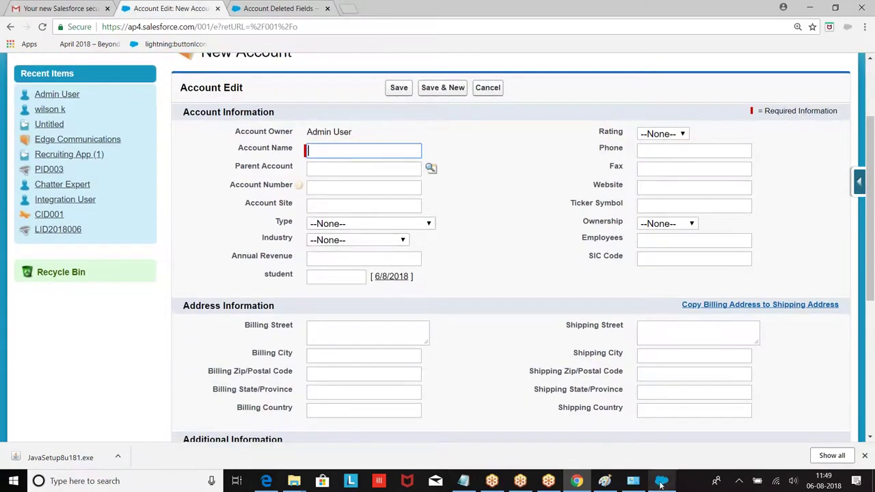
left_click(810, 8)
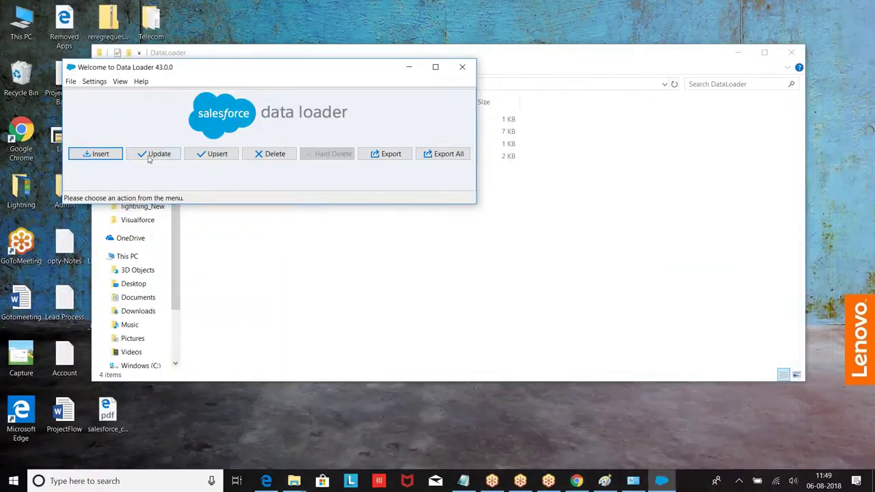
Delete the error log file from the DataLoader folder.
left_click(407, 67)
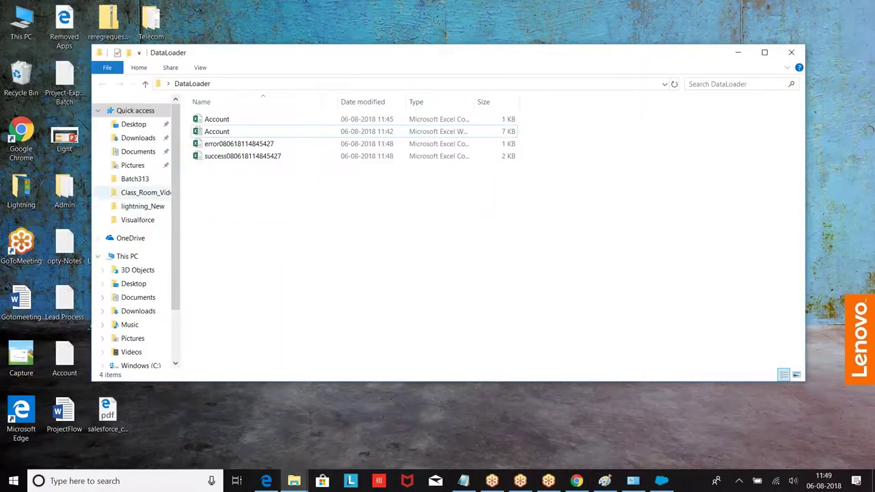
left_click_drag(325, 187, 231, 145)
left_click(247, 171)
left_click(233, 148)
key("Delete")
Rename the success file to AccountUpdate and open it in Excel.
right_click(232, 148)
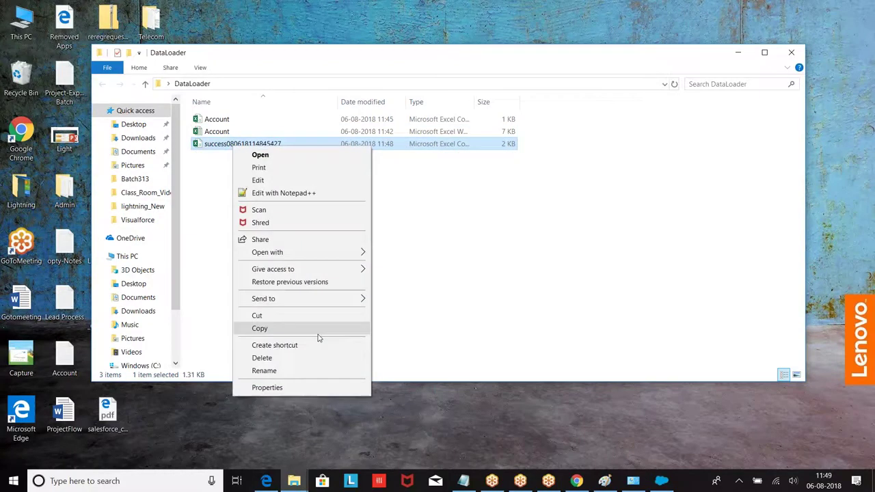
left_click(275, 373)
type("AccountUpdate")
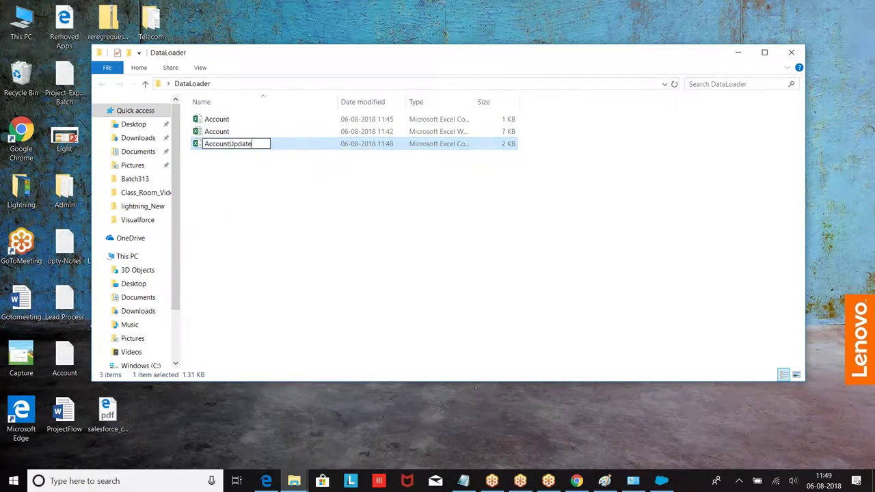
left_click(352, 268)
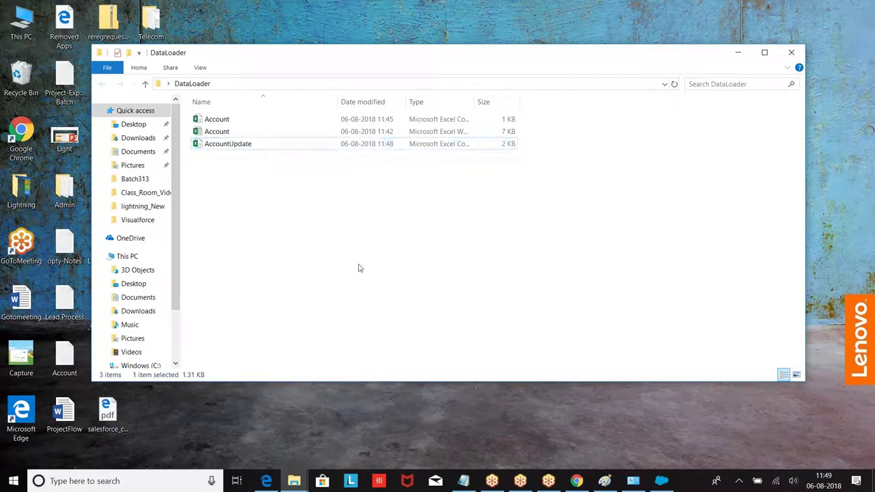
left_click(216, 149)
double_click(214, 148)
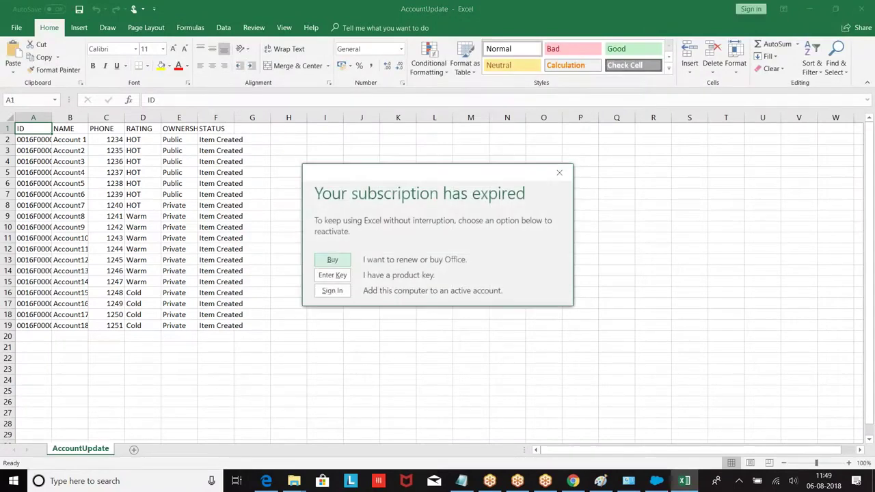
Dismiss the subscription notice and delete the STATUS column F.
left_click(559, 172)
left_click(215, 145)
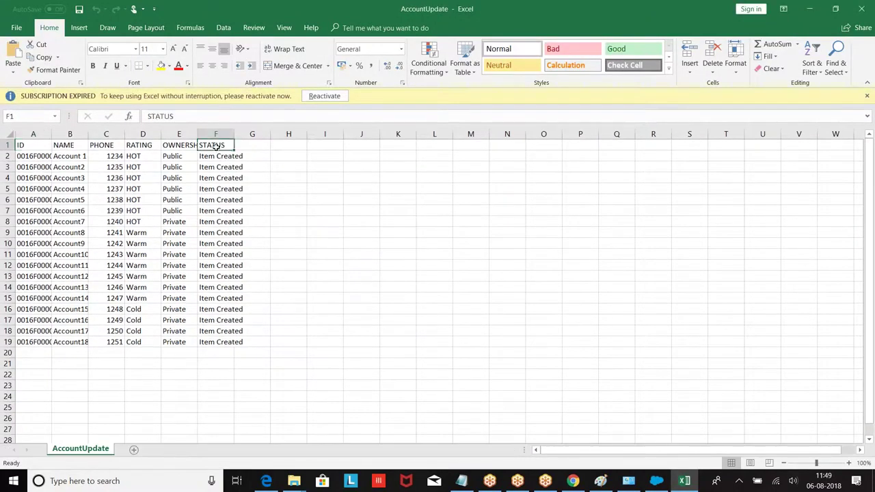
right_click(216, 145)
key("Escape")
left_click(215, 134)
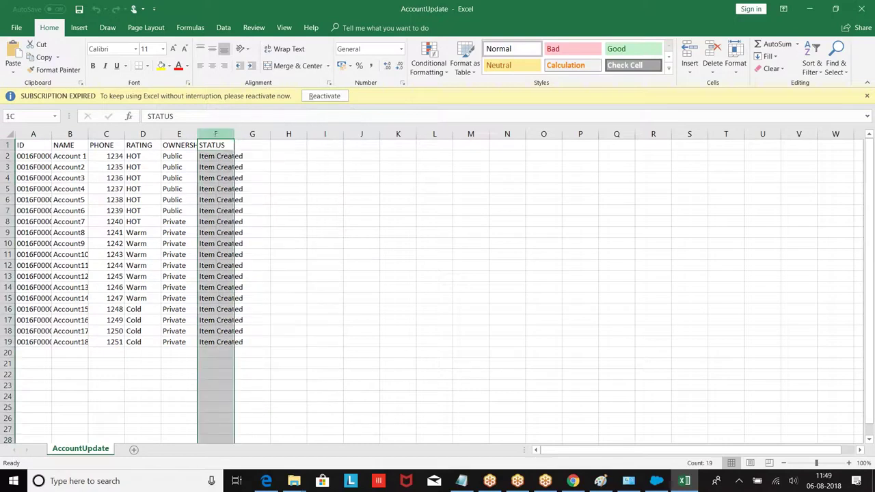
right_click(216, 134)
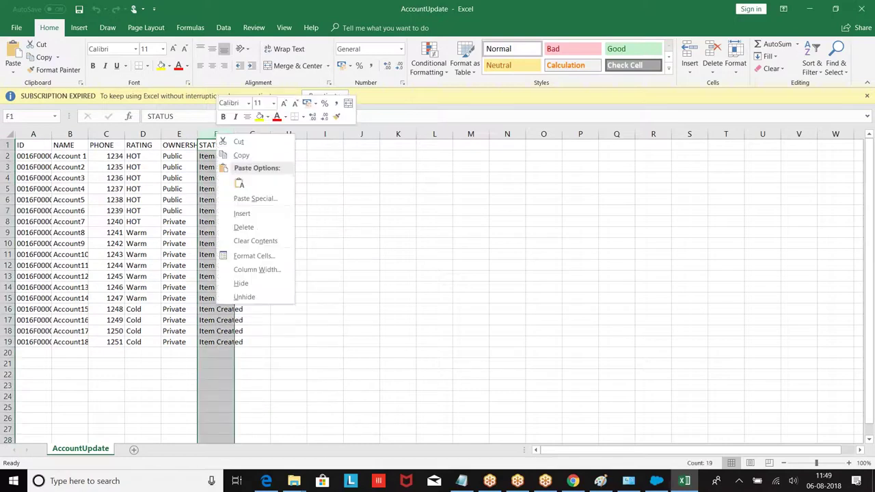
left_click(245, 226)
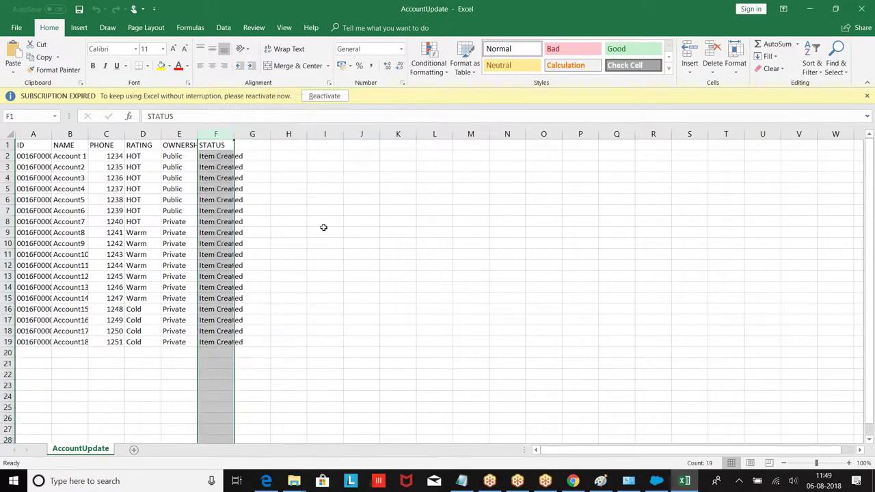
Resize columns A, B, D, E and F to fit their contents.
double_click(52, 133)
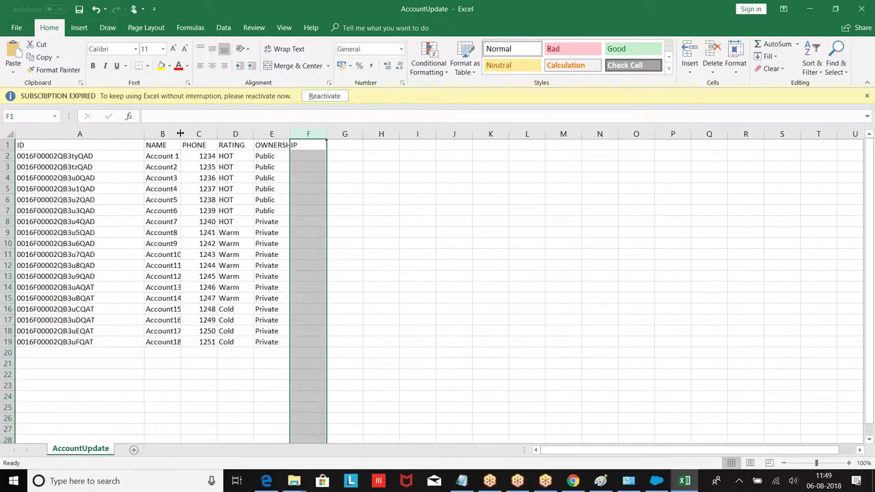
double_click(179, 133)
left_click_drag(289, 133, 499, 134)
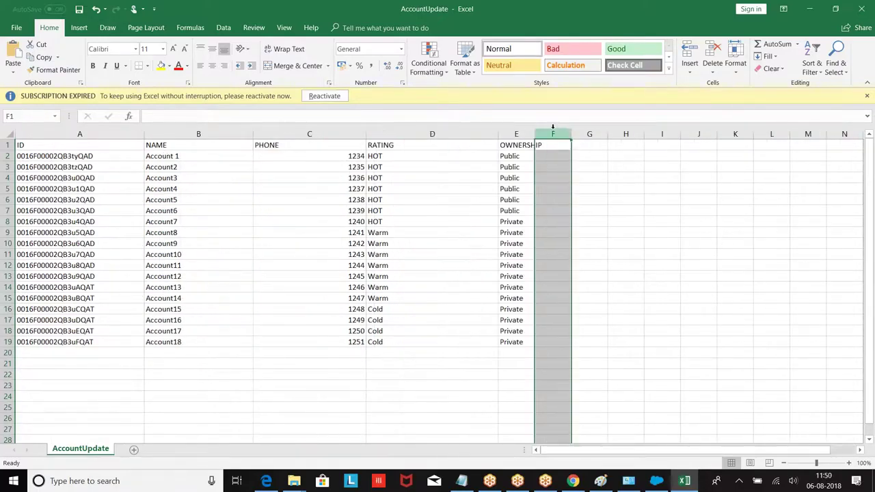
left_click_drag(571, 133, 644, 134)
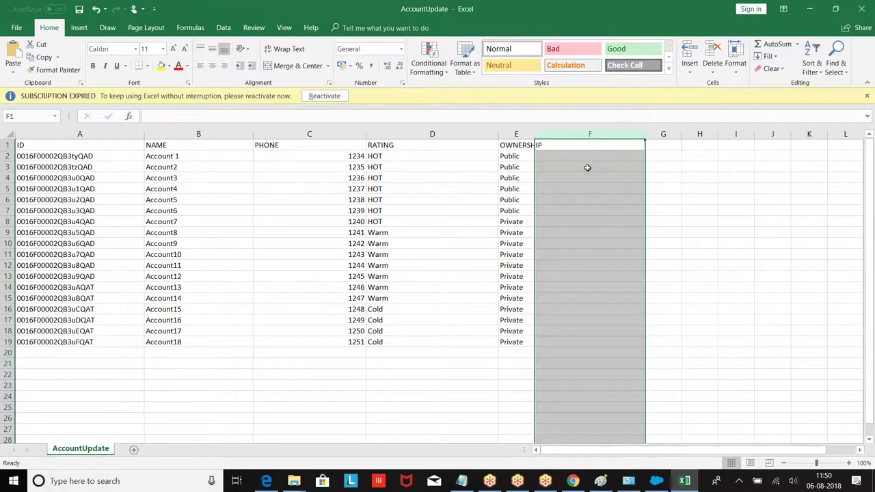
left_click_drag(533, 130, 559, 131)
left_click_drag(498, 132, 470, 131)
Add an Industry header in F1 and fill Banking into F2–F6.
left_click(539, 143)
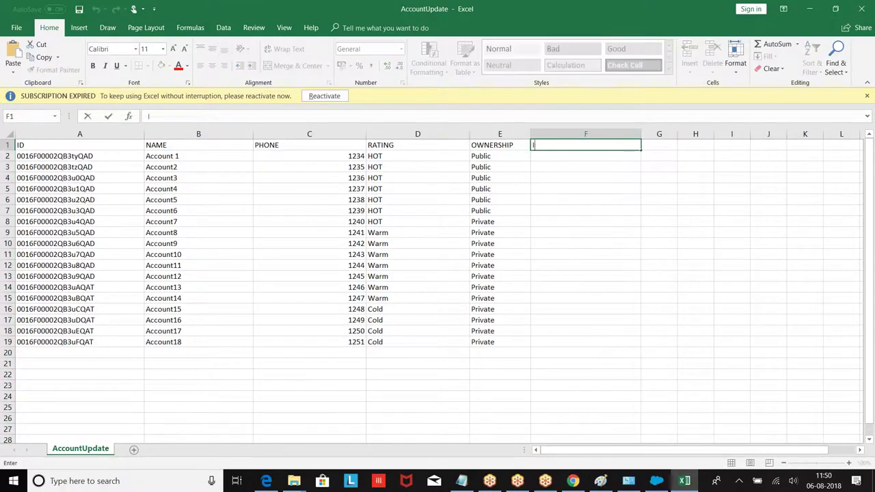
key("Return")
type("Banking")
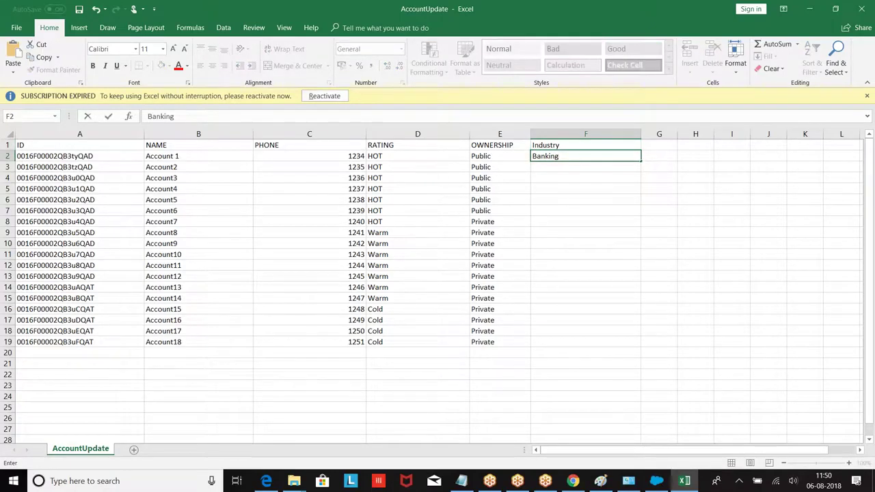
left_click(640, 160)
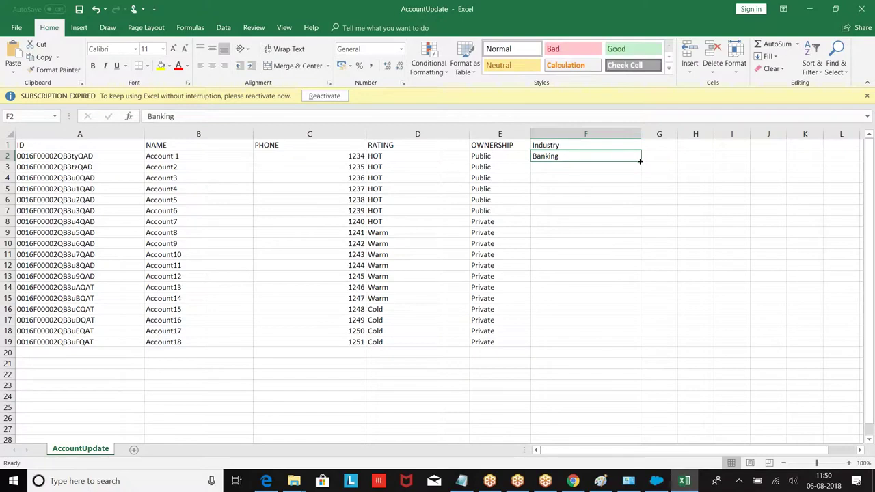
left_click_drag(641, 159, 648, 208)
left_click(586, 246)
Fill Energy into F7–F14 and Education into F15–F19, then save and close the workbook.
left_click(546, 215)
type("Energy")
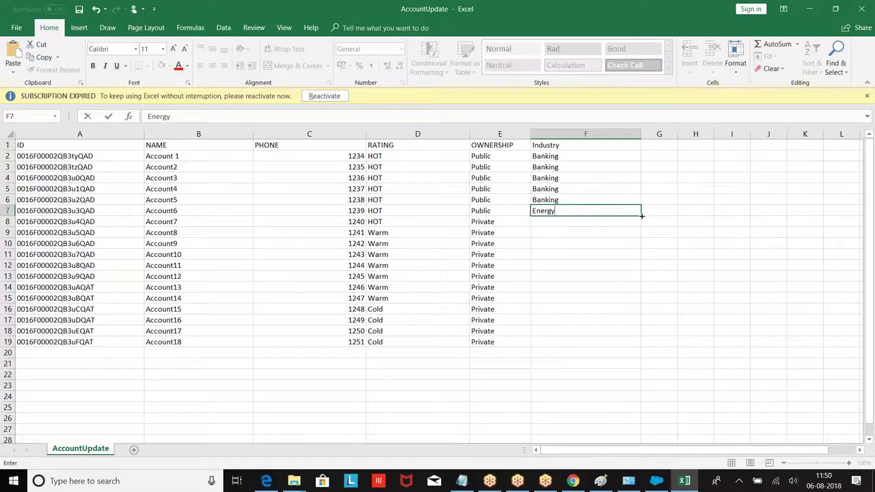
left_click_drag(641, 216, 641, 291)
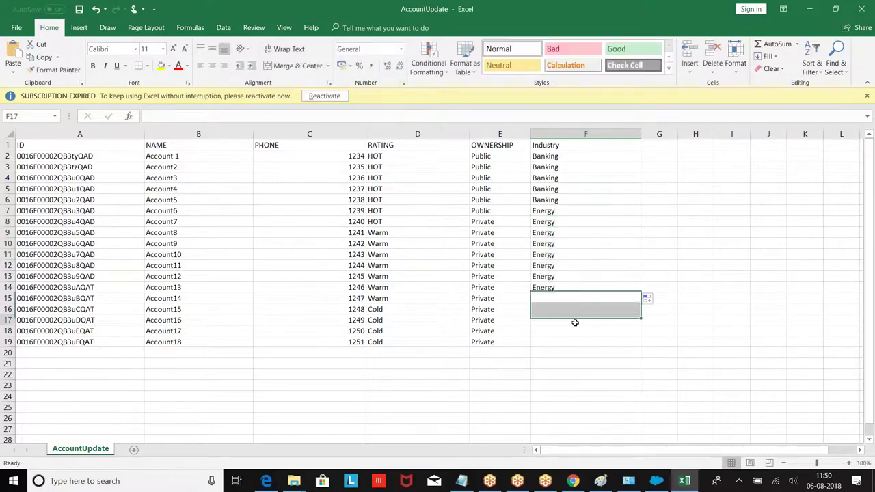
left_click(545, 301)
type("Education")
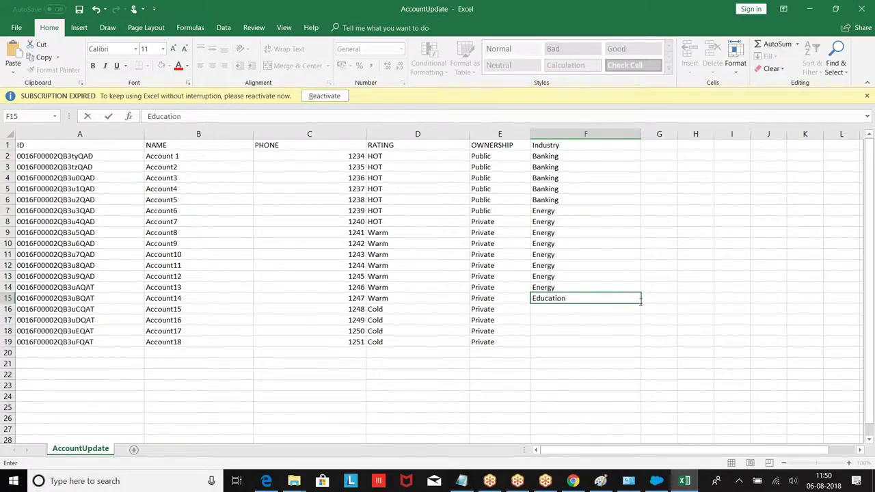
left_click_drag(641, 302, 643, 345)
left_click(385, 366)
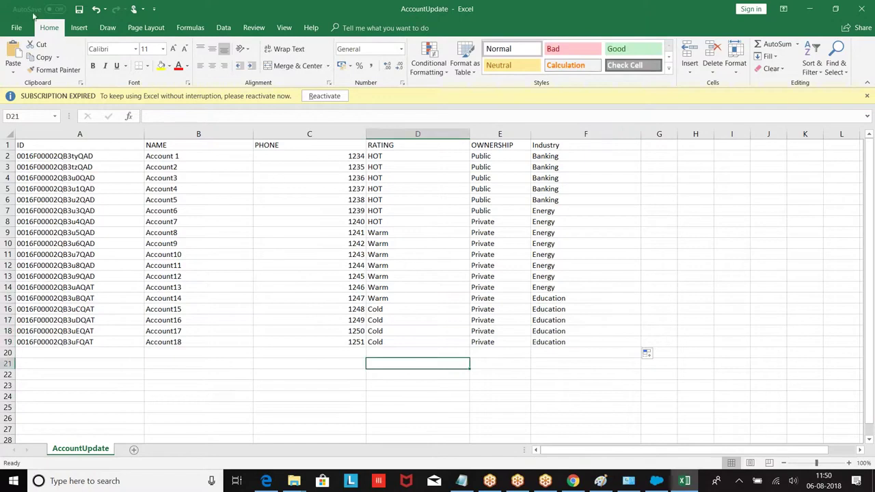
left_click(80, 10)
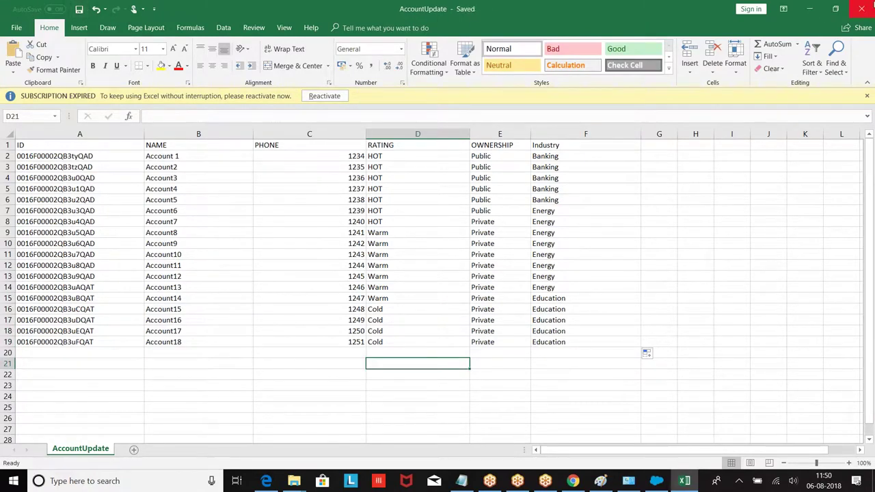
left_click(862, 9)
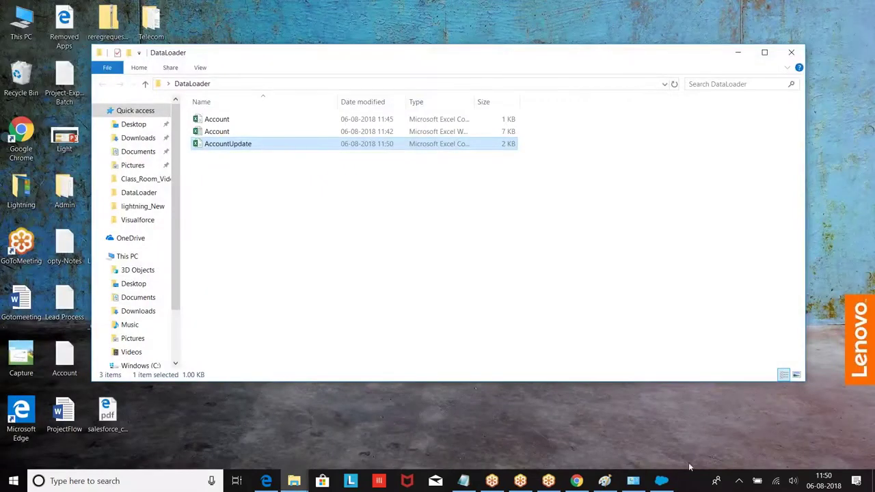
Start an Account update from the AccountUpdate file, initializing 18 records.
left_click(661, 480)
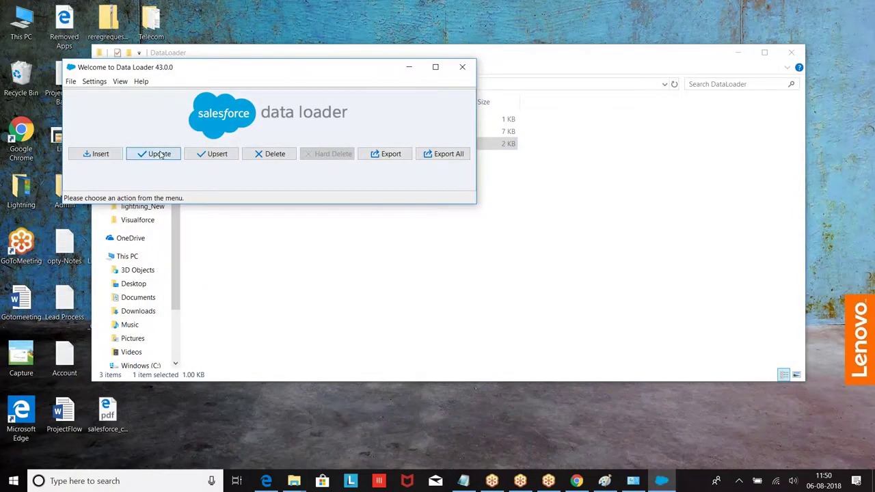
left_click(162, 153)
left_click(140, 178)
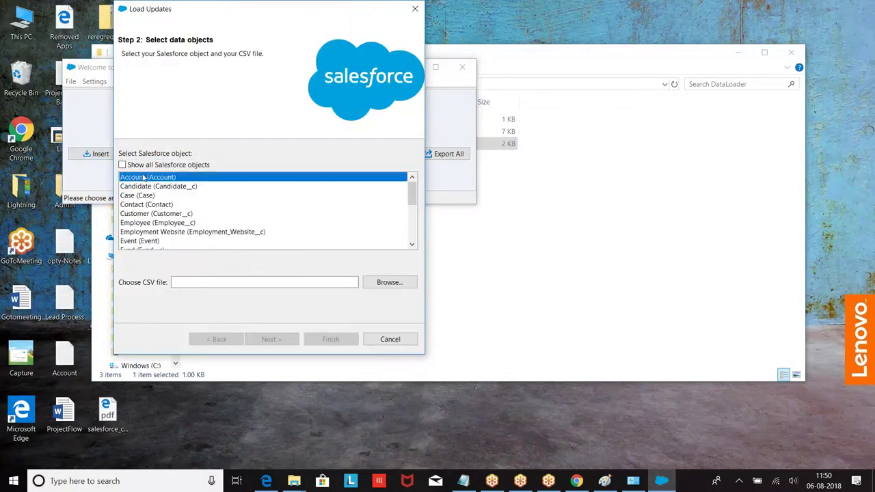
left_click(389, 282)
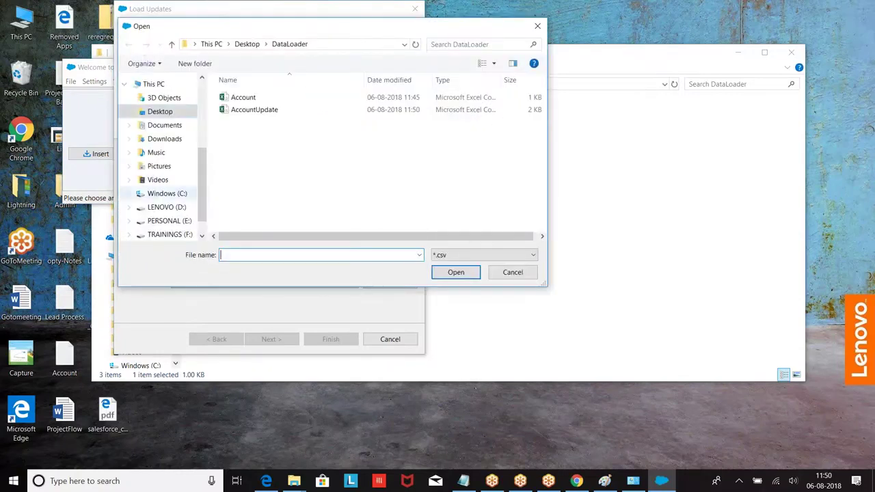
left_click(240, 114)
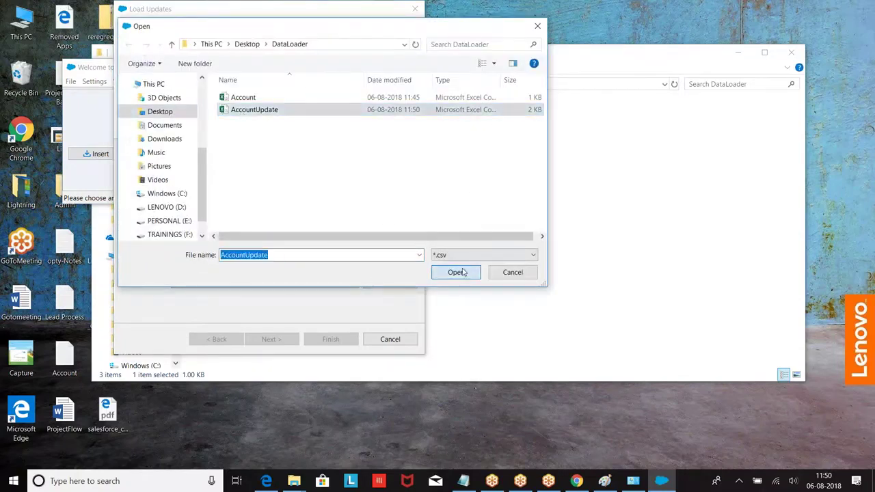
left_click(454, 272)
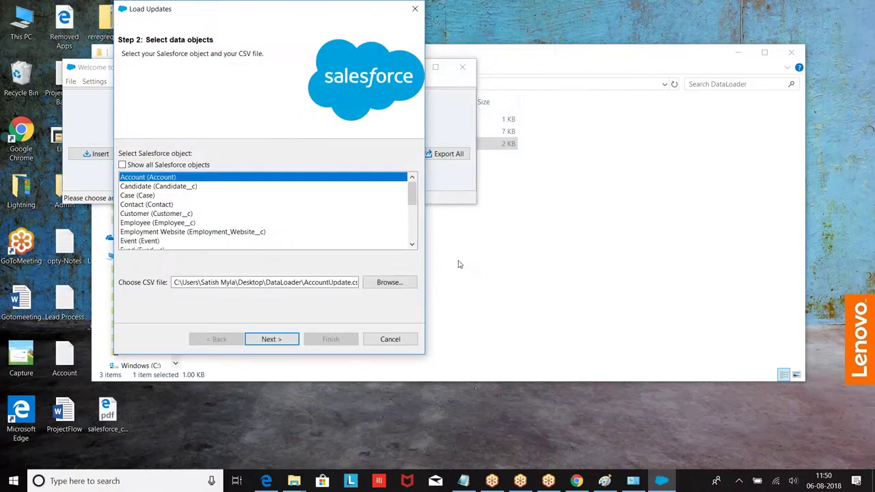
left_click(271, 340)
left_click(260, 143)
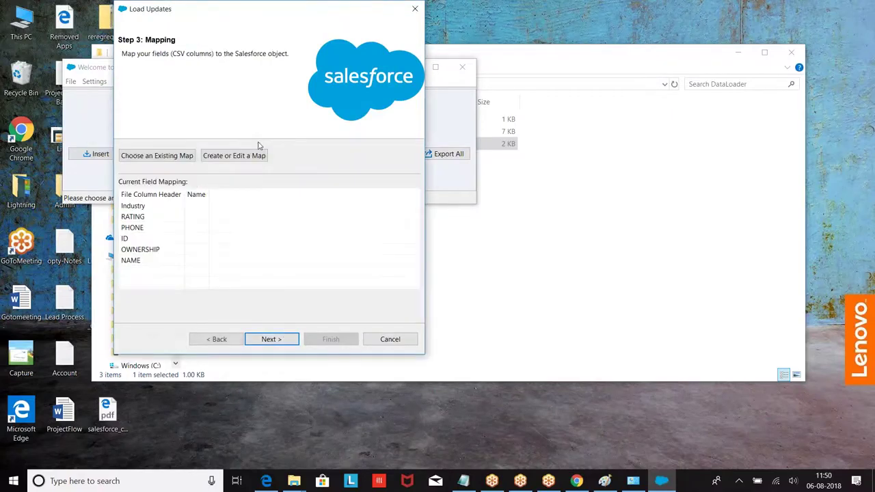
Auto-match the fields, run the update, and review the 18 successful updates.
left_click(246, 143)
left_click(127, 373)
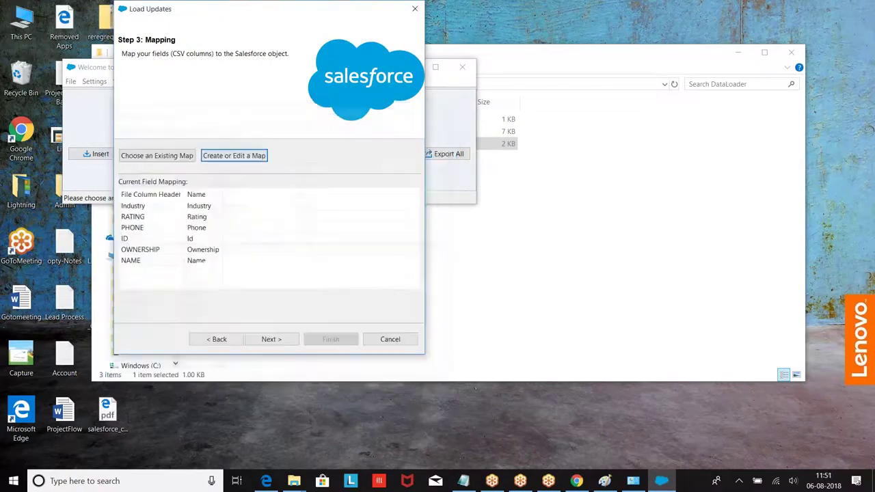
left_click(275, 338)
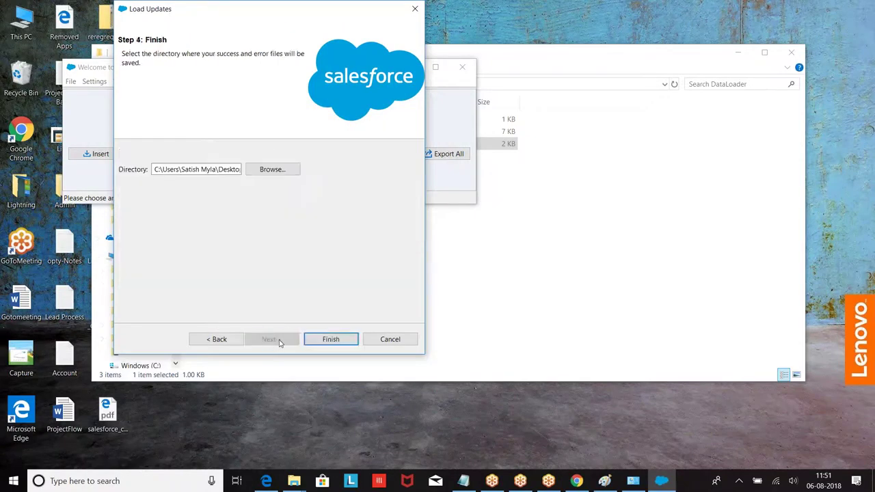
left_click(331, 339)
left_click(481, 284)
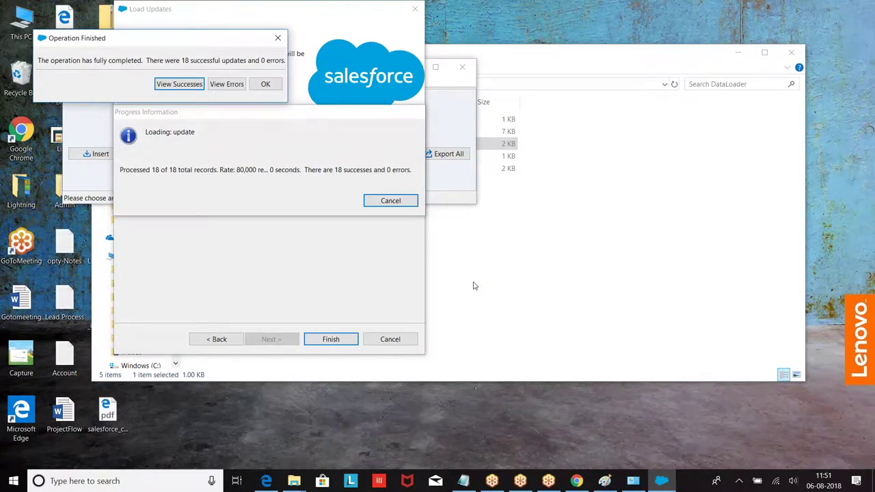
left_click(181, 85)
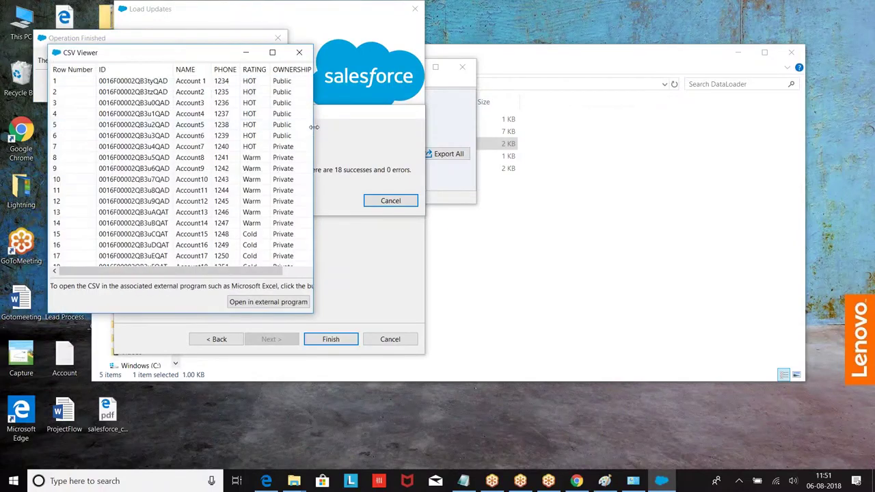
left_click_drag(313, 127, 633, 179)
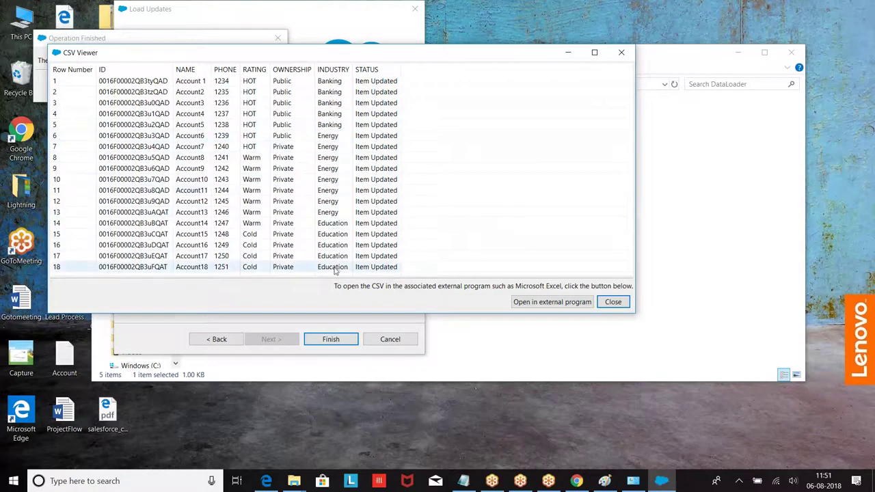
left_click(621, 53)
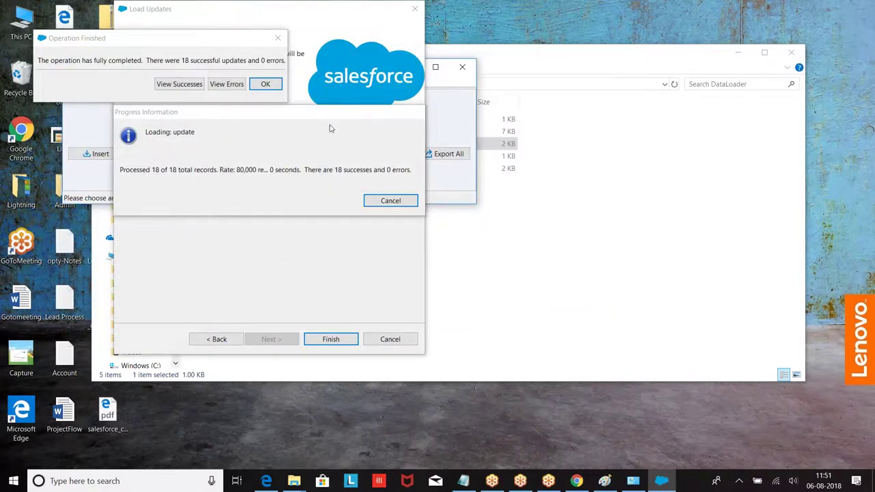
left_click(266, 84)
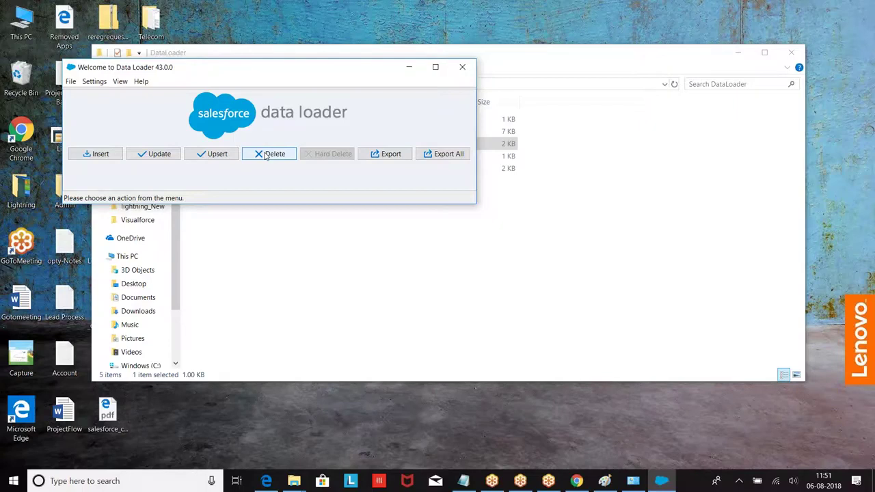
Set up an Account delete using the update's success file, which holds 18 records.
left_click(265, 154)
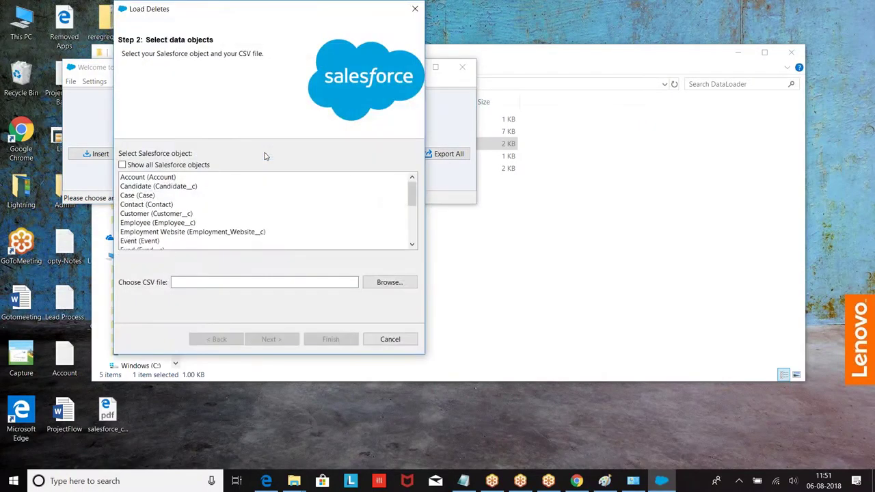
mouse_move(412, 190)
left_mouse_down()
mouse_move(412, 235)
mouse_move(413, 179)
left_mouse_up()
left_click(146, 180)
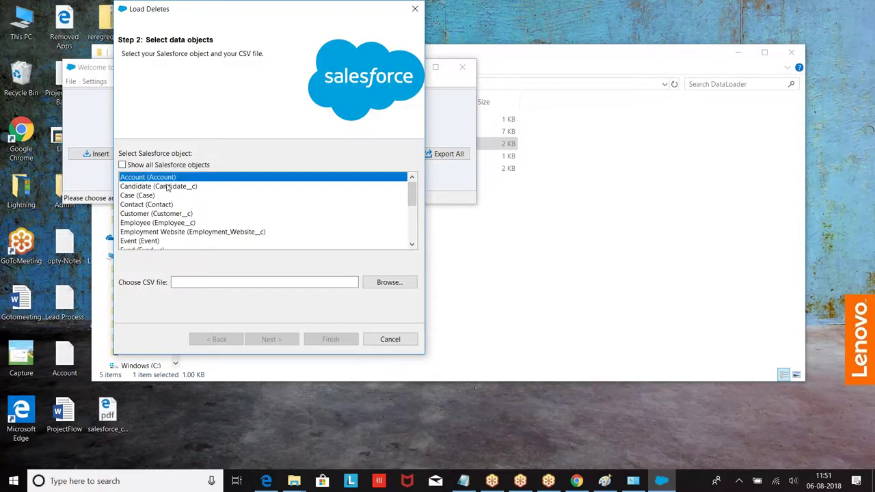
left_click(388, 282)
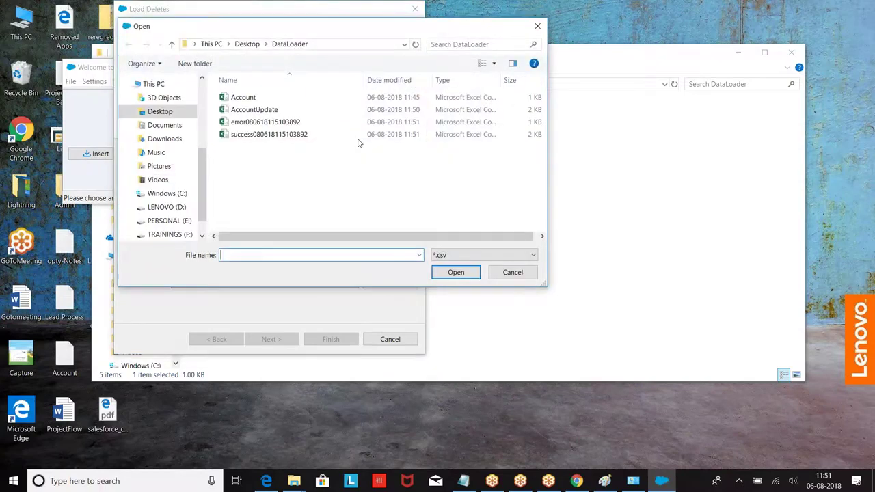
left_click(249, 134)
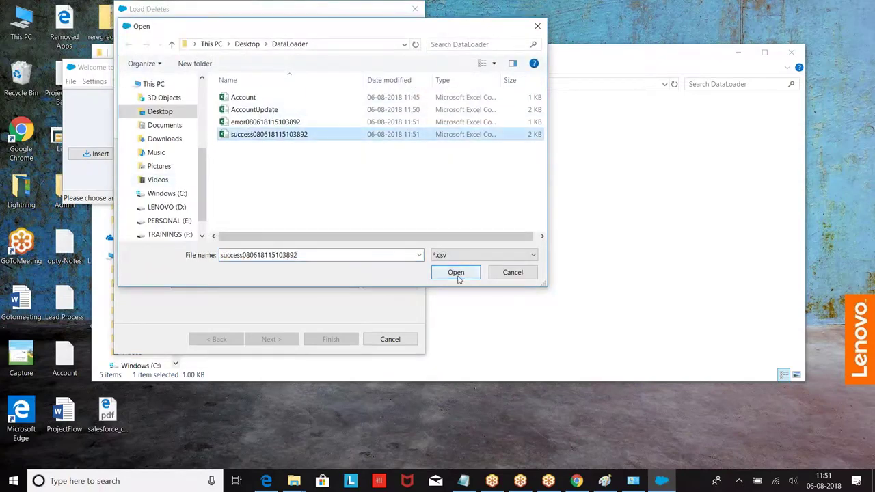
left_click(456, 272)
left_click(268, 341)
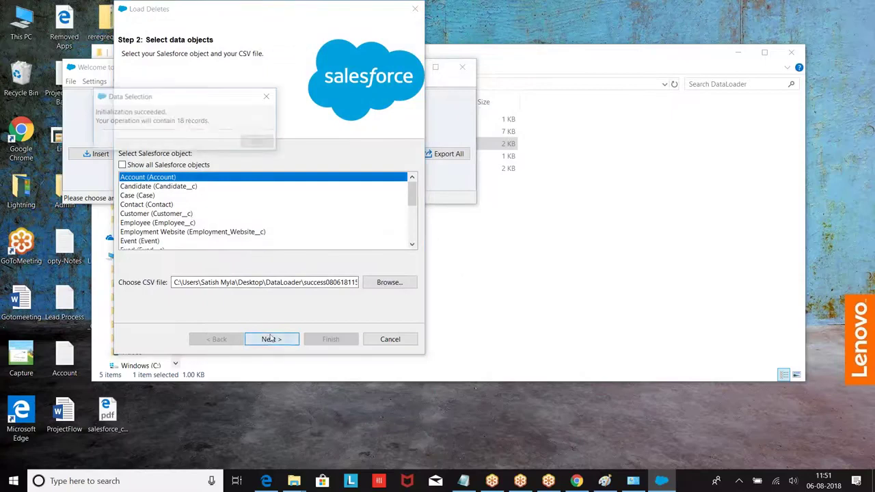
left_click(256, 143)
Auto-map the Id column and run the delete, confirming both warnings.
left_click(231, 158)
left_click(210, 143)
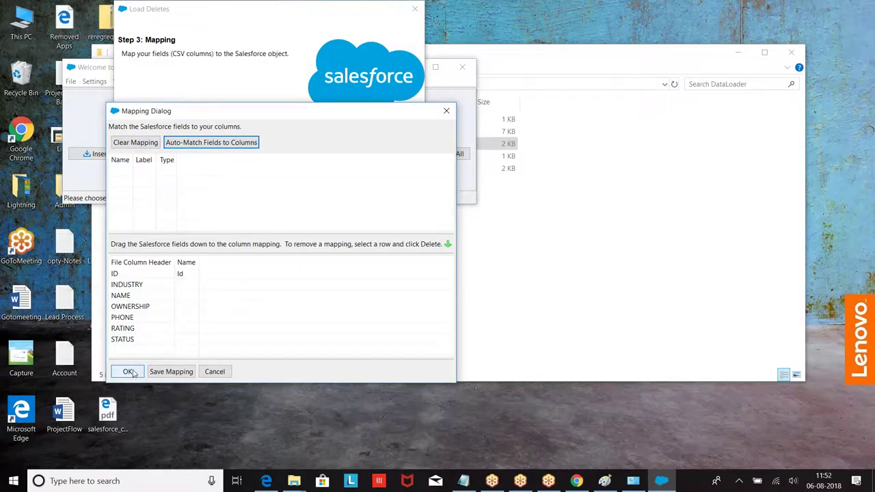
left_click(128, 372)
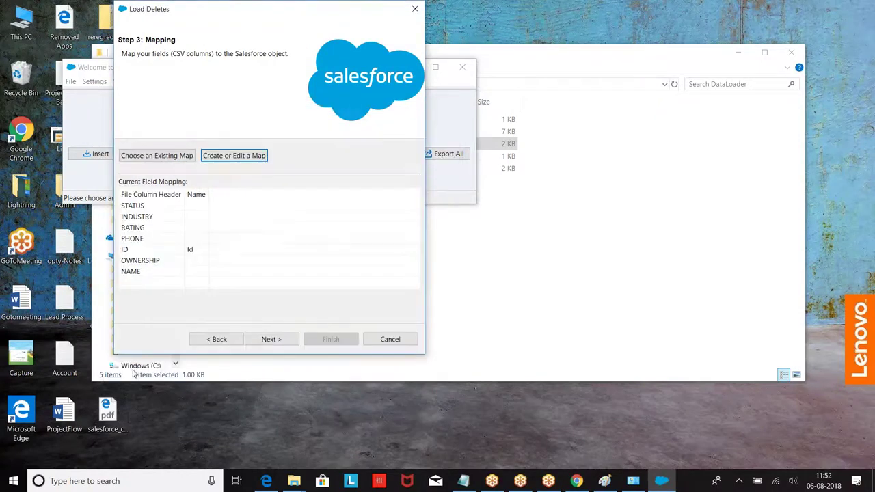
left_click(261, 336)
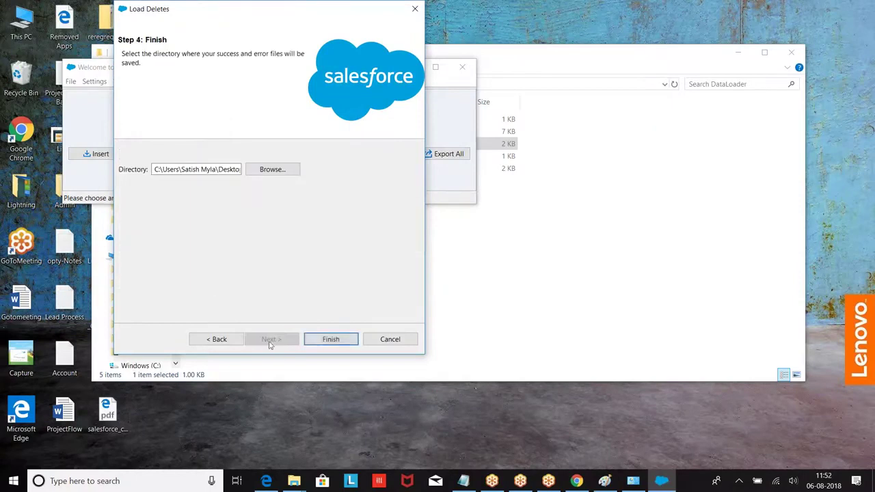
left_click(332, 338)
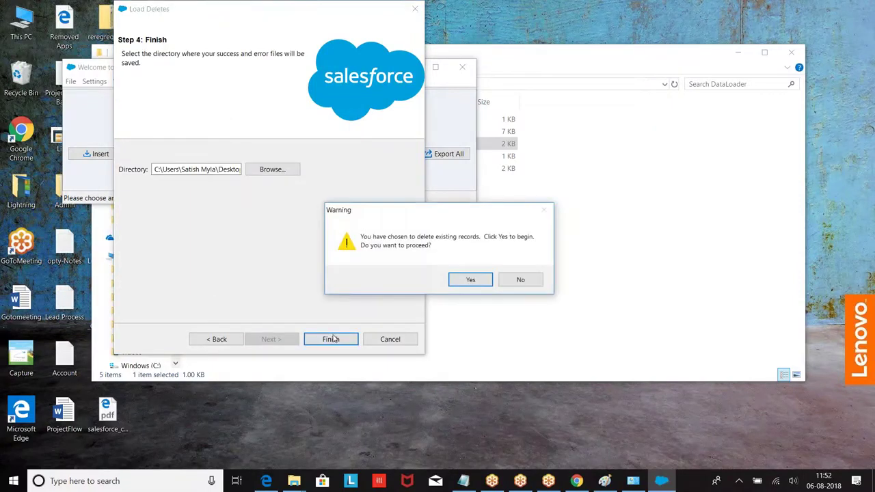
left_click(470, 283)
left_click(473, 288)
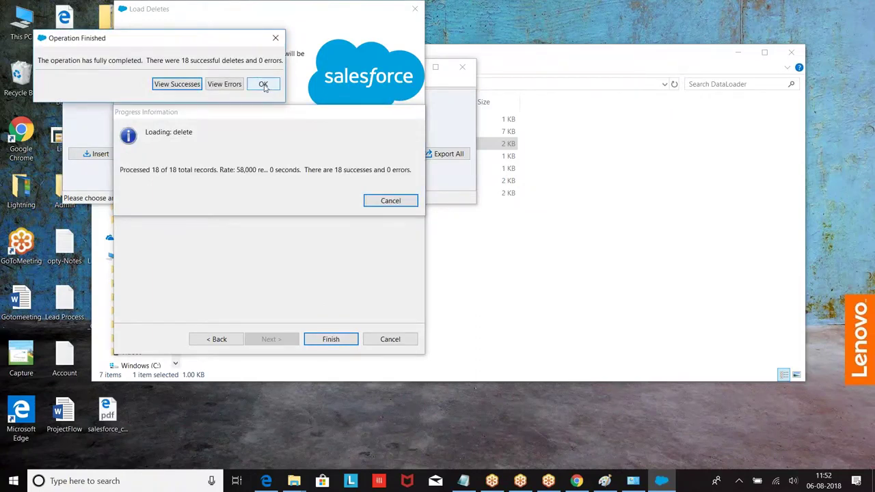
left_click(264, 85)
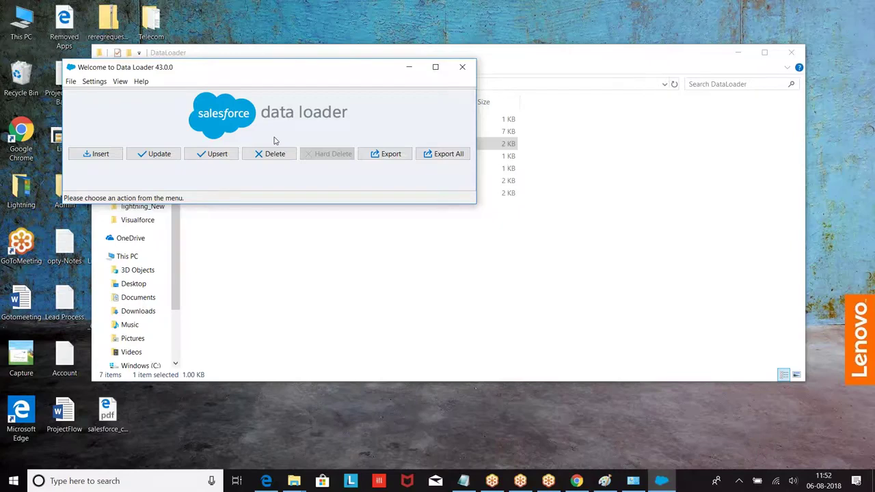
Start an Account export saved as extract.csv in the DataLoader folder.
left_click(391, 154)
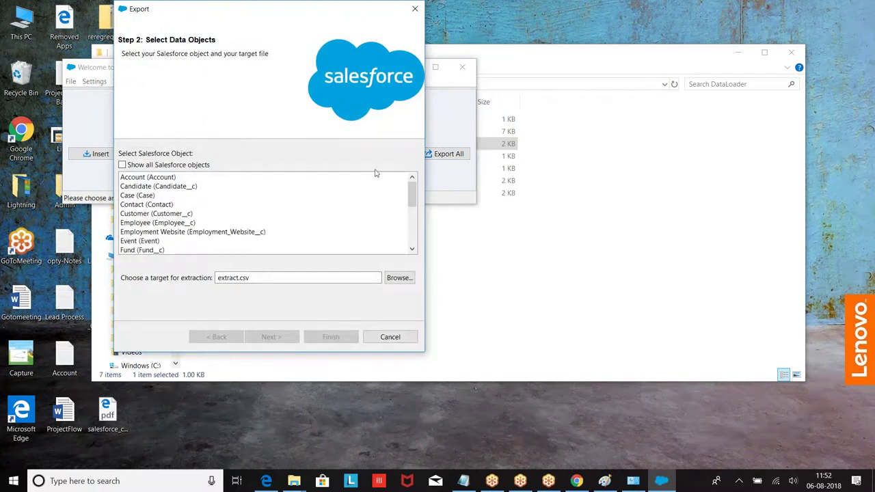
left_click(138, 179)
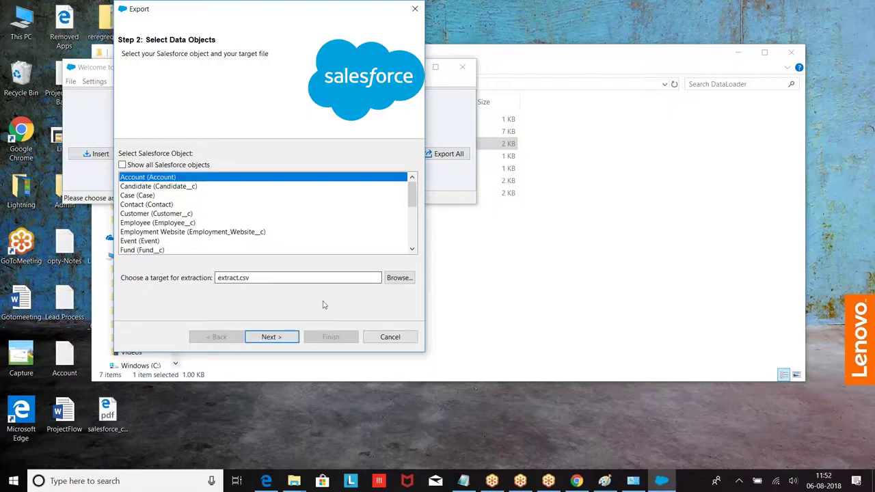
left_click(410, 277)
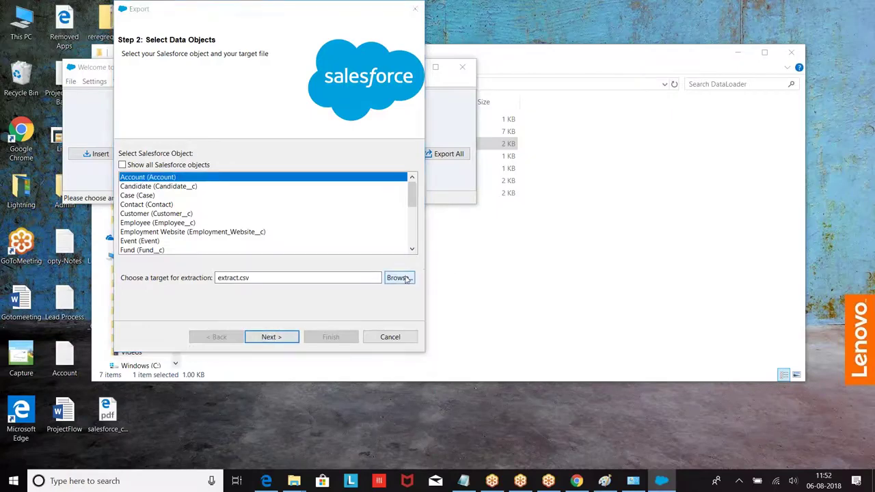
left_click(456, 271)
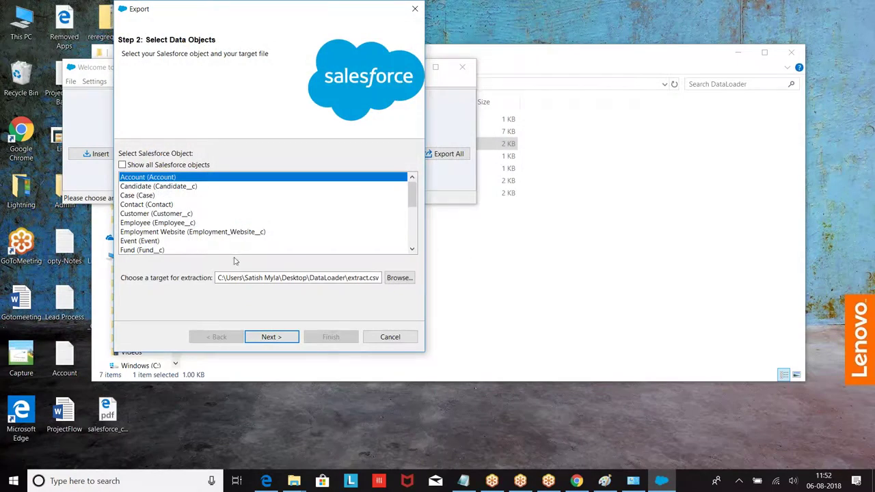
left_click(271, 337)
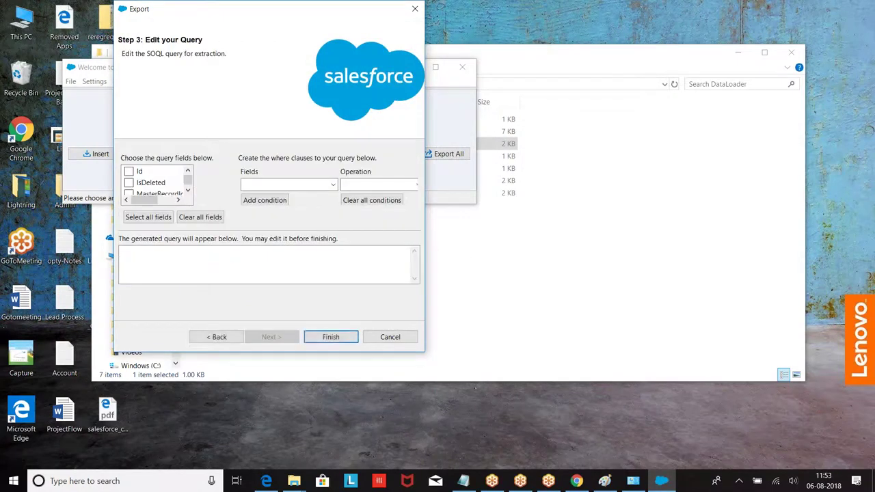
Select the Id, Type and Phone fields for the export query.
left_click(129, 172)
left_click_drag(186, 180, 186, 188)
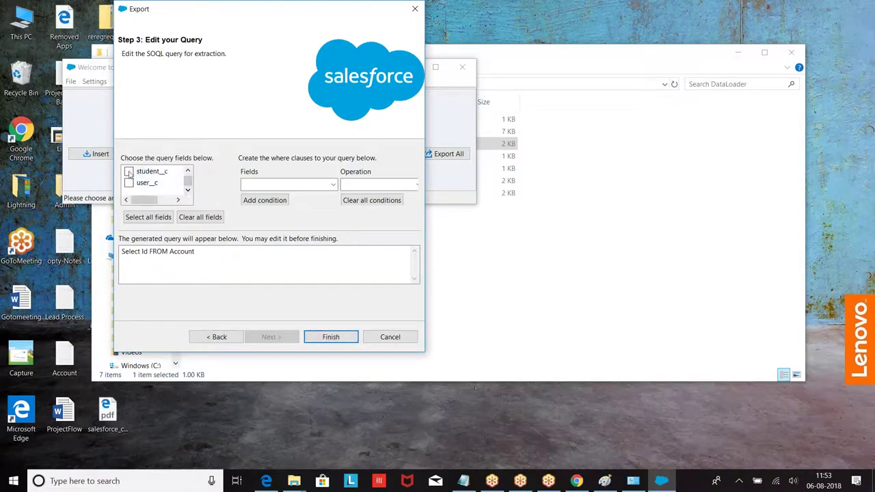
mouse_move(192, 180)
left_mouse_down()
mouse_move(194, 170)
mouse_move(189, 183)
left_mouse_up()
left_click_drag(185, 181, 188, 171)
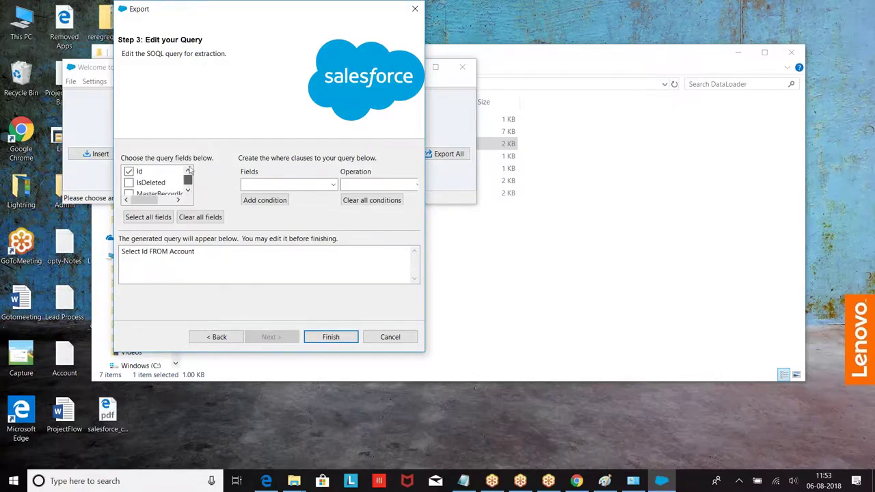
left_click(188, 190)
left_click(187, 191)
left_click(187, 191)
left_click(188, 191)
left_click(129, 172)
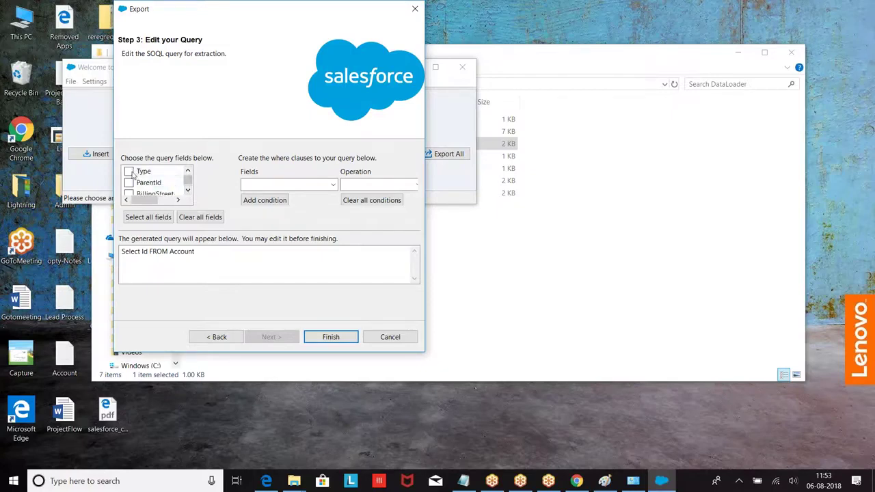
left_click(187, 191)
left_click(188, 190)
left_click(187, 191)
left_click(187, 190)
left_click(187, 191)
left_click(187, 190)
left_click(187, 191)
left_click(188, 190)
left_click(188, 191)
left_click(187, 191)
left_click(188, 190)
left_click(188, 191)
left_click(187, 191)
left_click(187, 191)
left_click(188, 190)
left_click(188, 190)
left_click(188, 191)
left_click(187, 190)
left_click(129, 182)
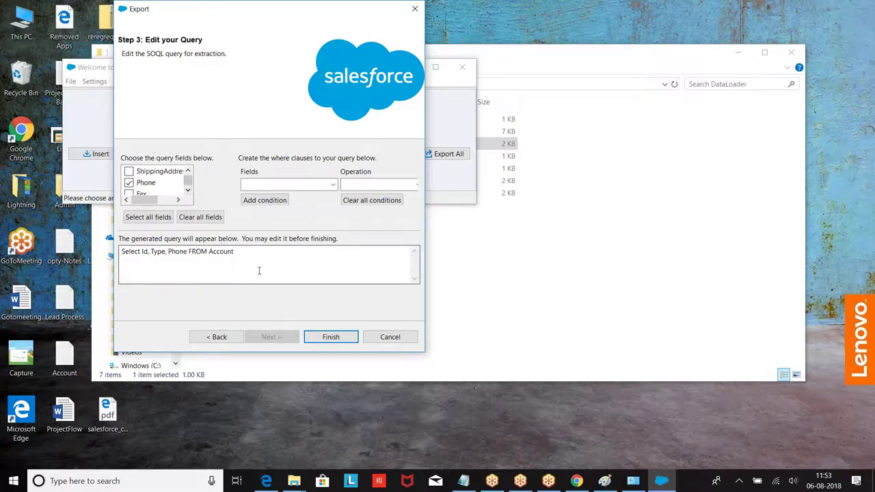
Run the export and review the 12 extracted account rows.
left_click(333, 340)
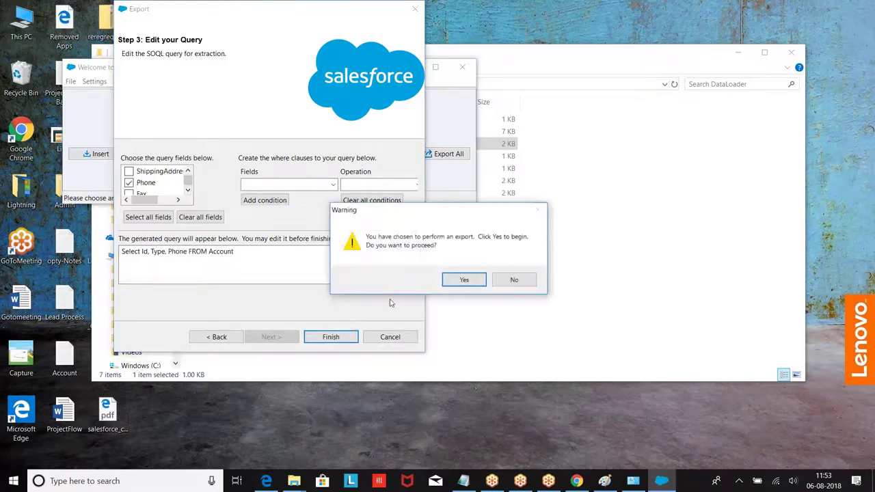
left_click(464, 280)
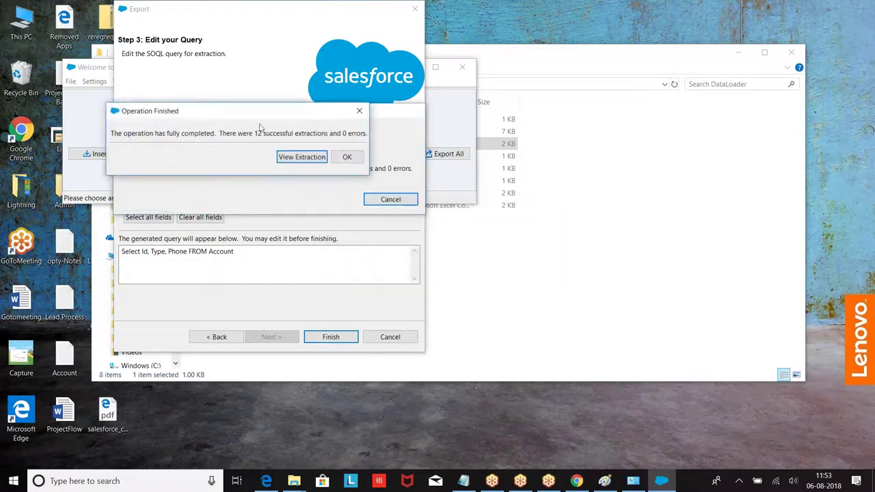
left_click(301, 157)
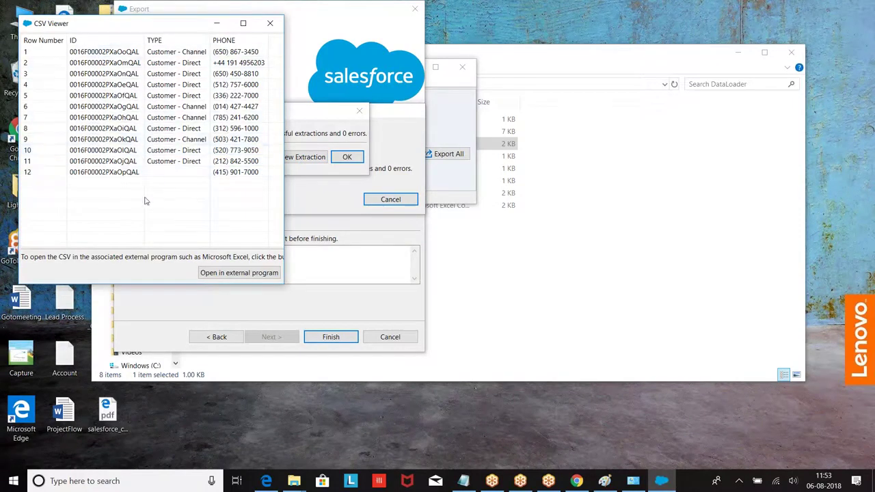
left_click(270, 23)
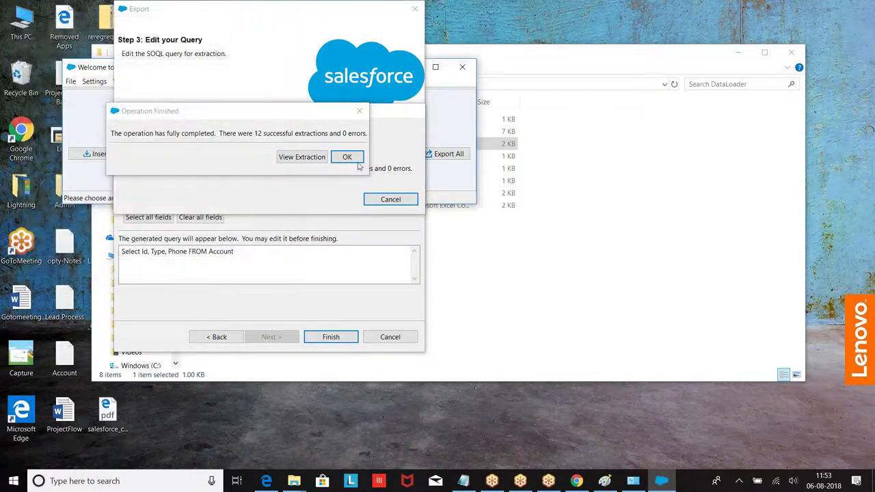
left_click(347, 157)
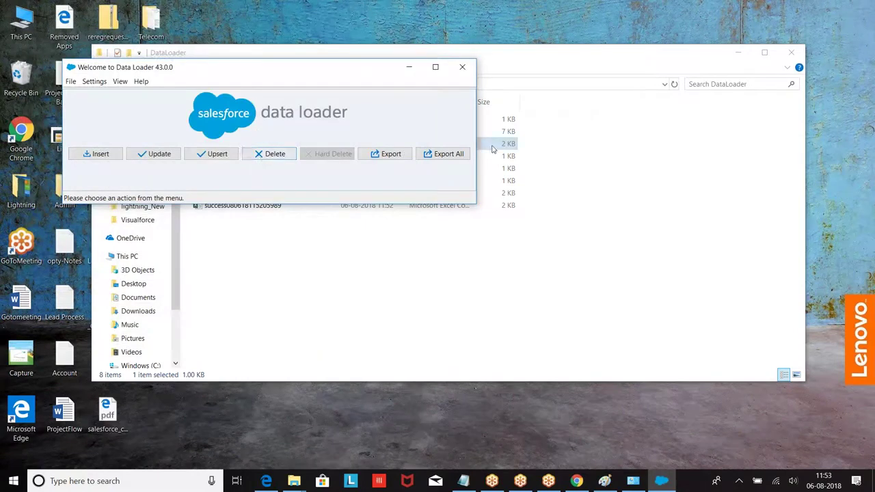
Start an Export All of Account to extract.csv, replacing the existing file.
left_click(445, 154)
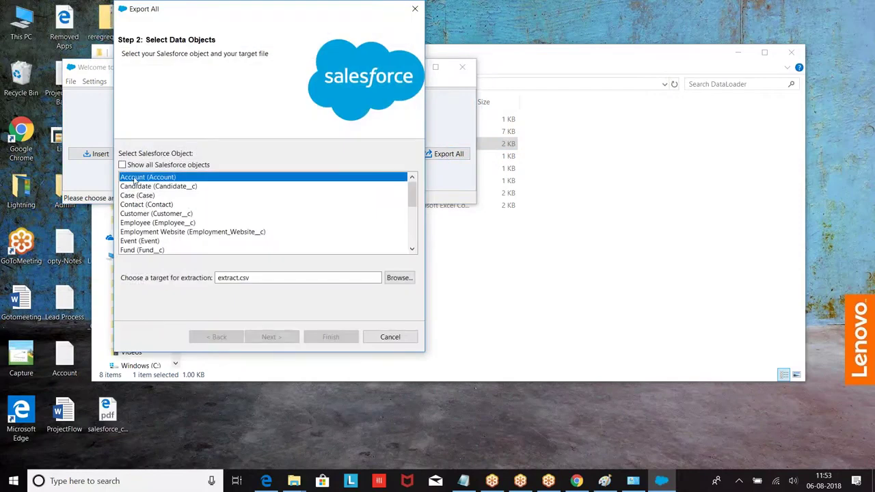
left_click(398, 277)
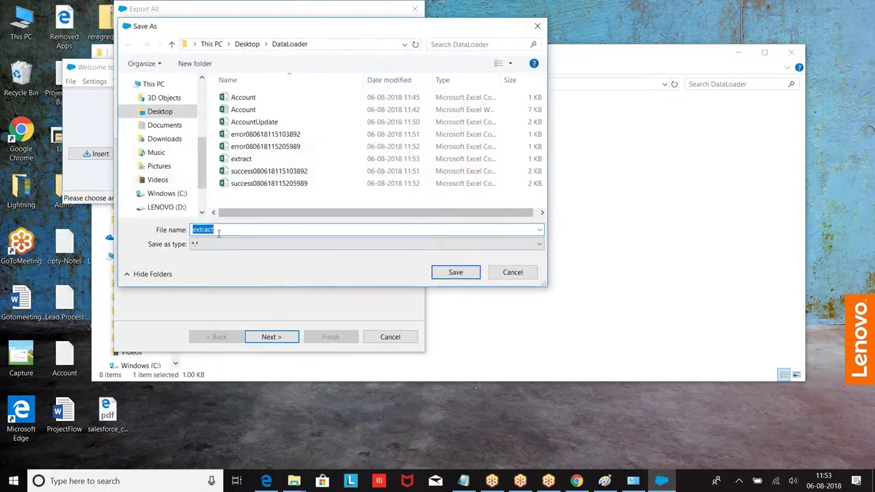
left_click(455, 272)
left_click(278, 336)
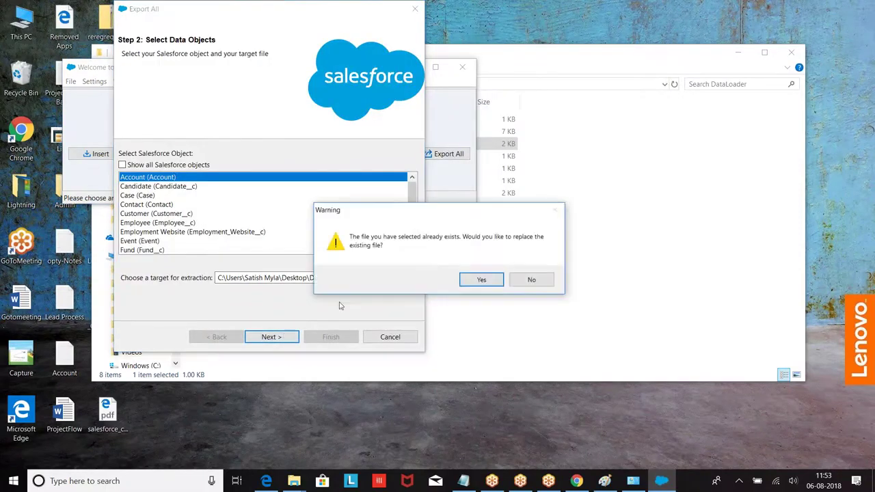
left_click(480, 279)
Query Id, Name and Type and run the export of all 30 account records.
left_click(129, 171)
left_click(187, 190)
left_click(187, 190)
left_click(129, 182)
left_click(129, 194)
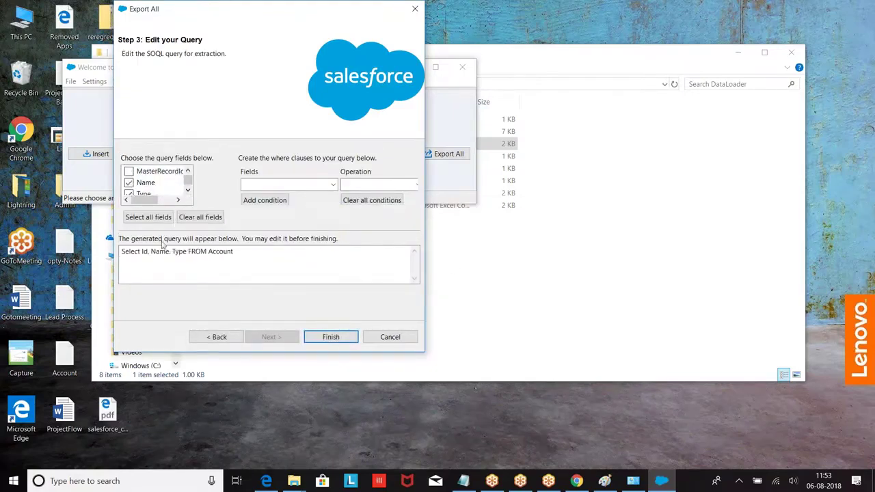
left_click(330, 337)
left_click(480, 286)
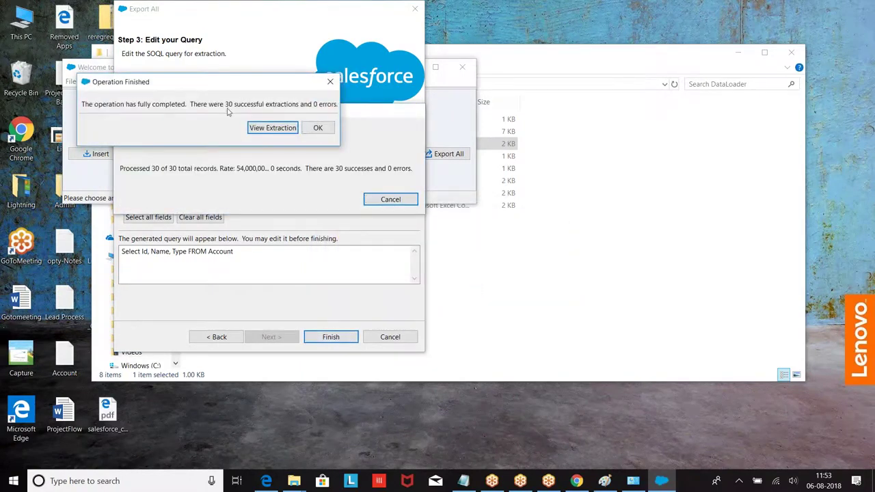
left_click(318, 128)
left_click(580, 475)
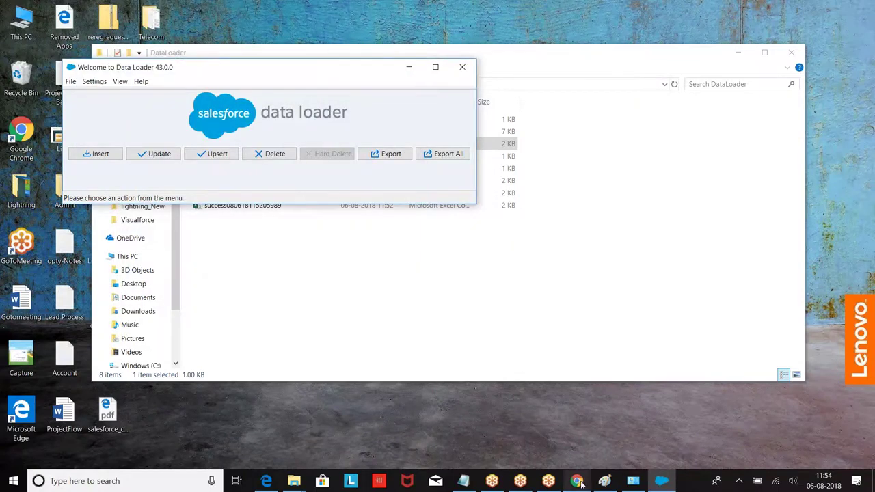
Show the All Accounts list, then open the Recycle Bin listing the deleted accounts.
scroll(309, 115, "up", 3)
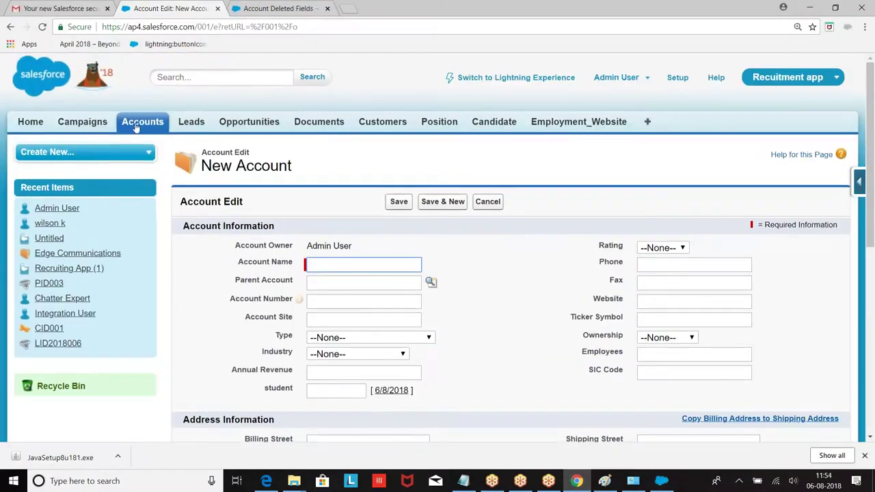
left_click(136, 127)
left_click(277, 193)
left_click(271, 209)
left_click(384, 193)
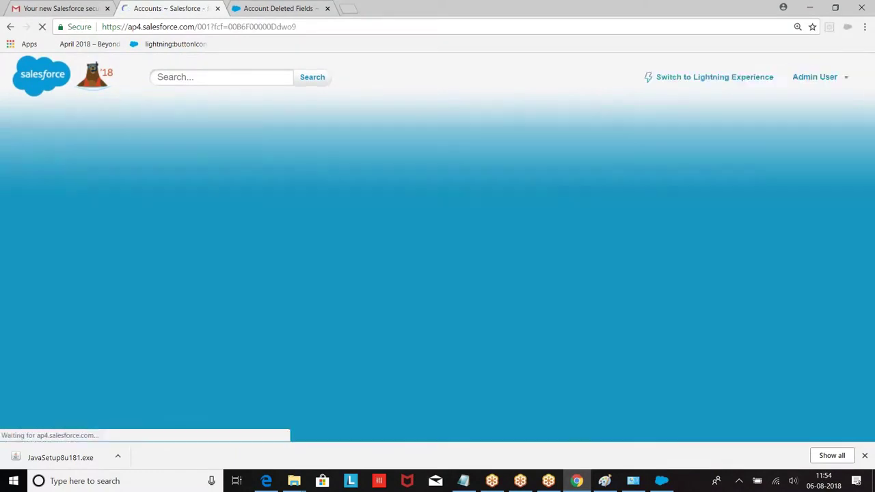
scroll(472, 268, "down", 1)
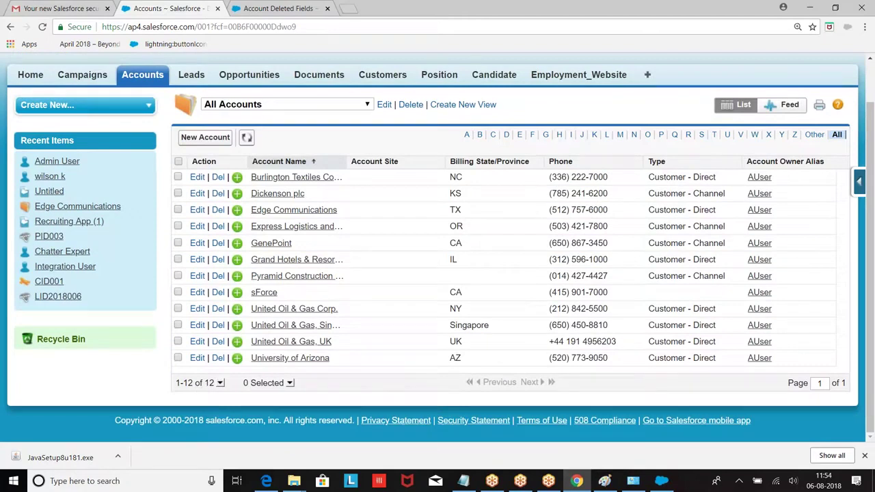
left_click(62, 344)
scroll(343, 237, "down", 4)
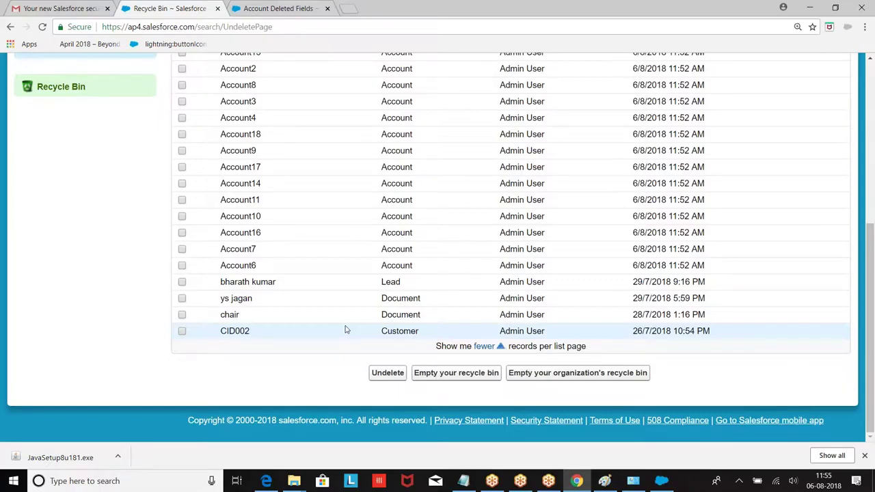
Switch to the organization-wide recycle bin view and permanently empty it.
scroll(328, 232, "up", 5)
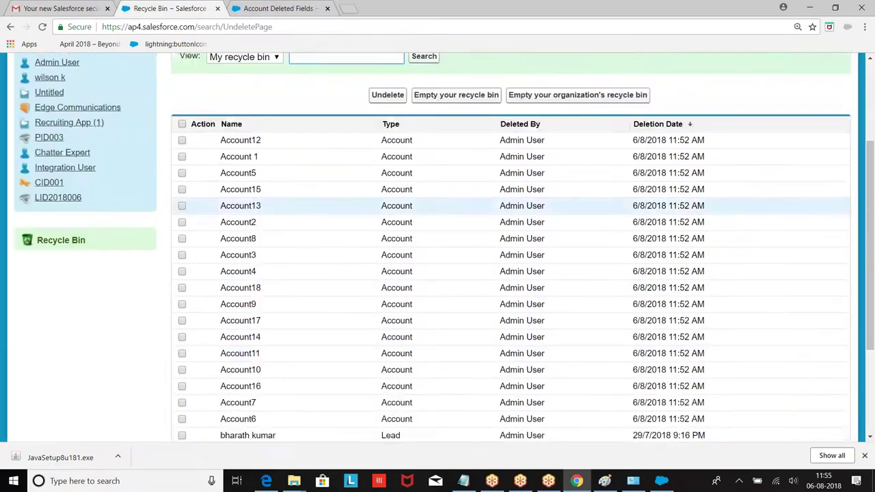
left_click(243, 203)
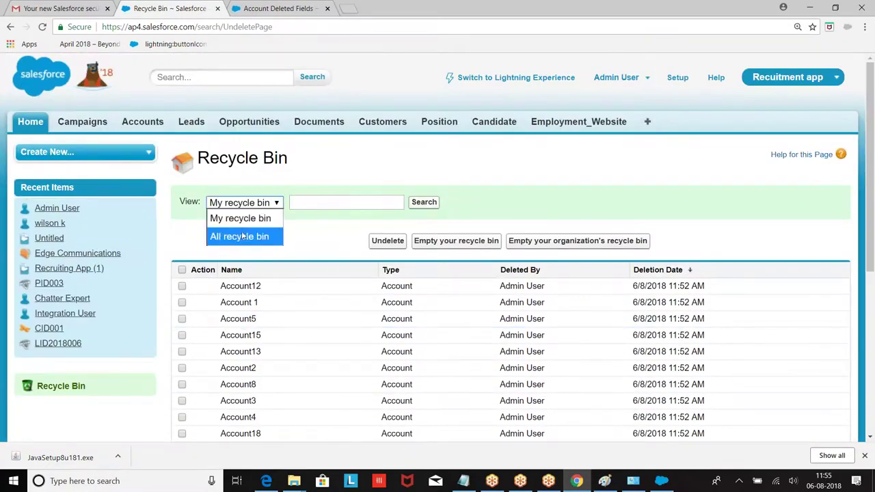
left_click(243, 235)
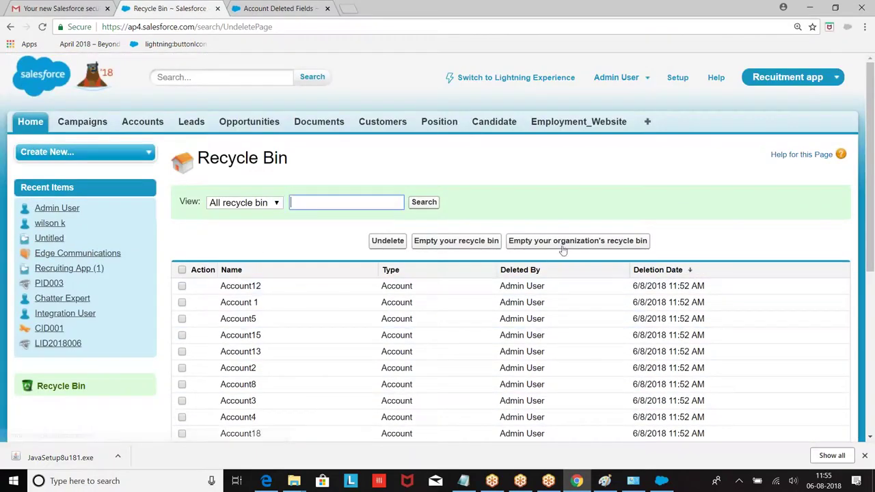
left_click(561, 241)
left_click(489, 93)
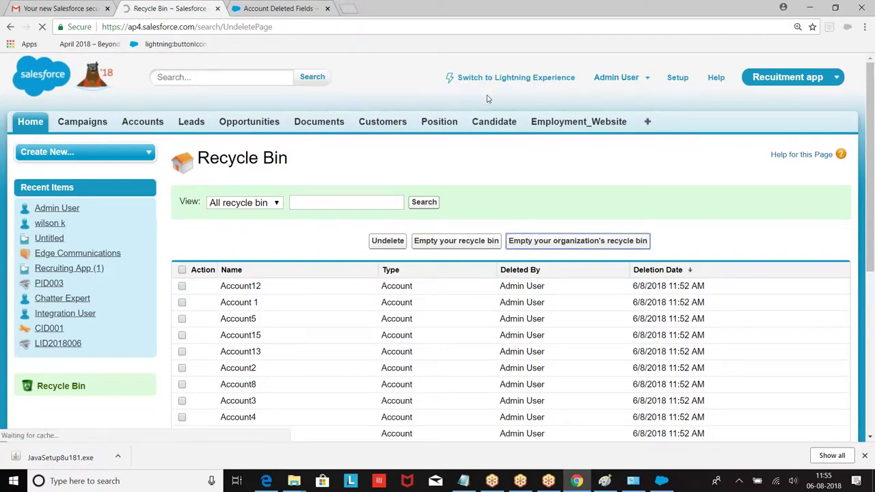
left_click(661, 480)
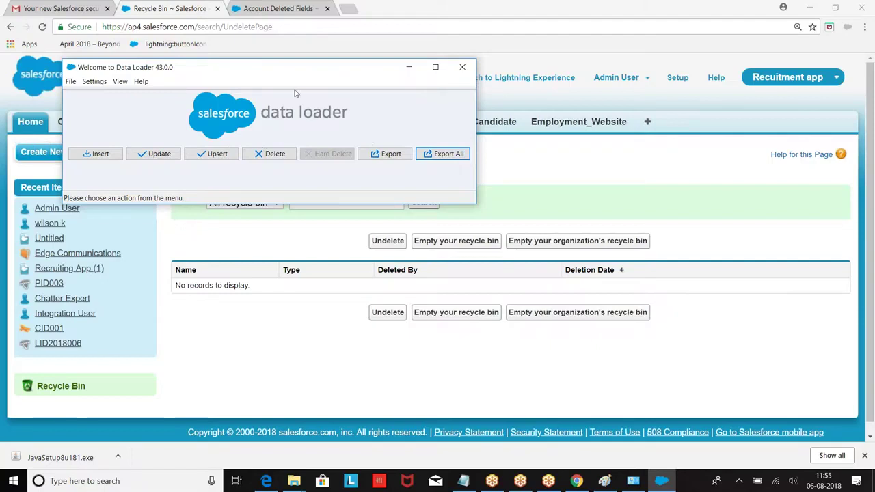
left_click(409, 67)
From the Customers tab, open the Customer object's list of fields.
left_click(444, 123)
left_click(383, 123)
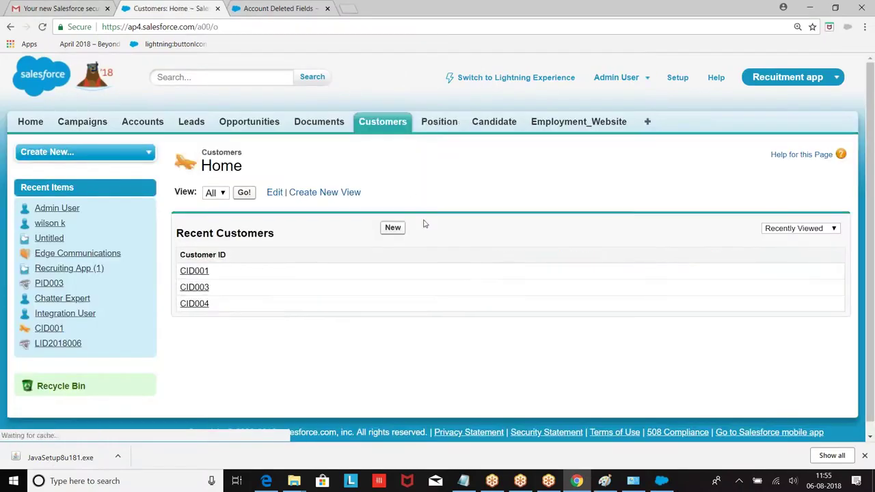
left_click(392, 227)
scroll(395, 219, "down", 3)
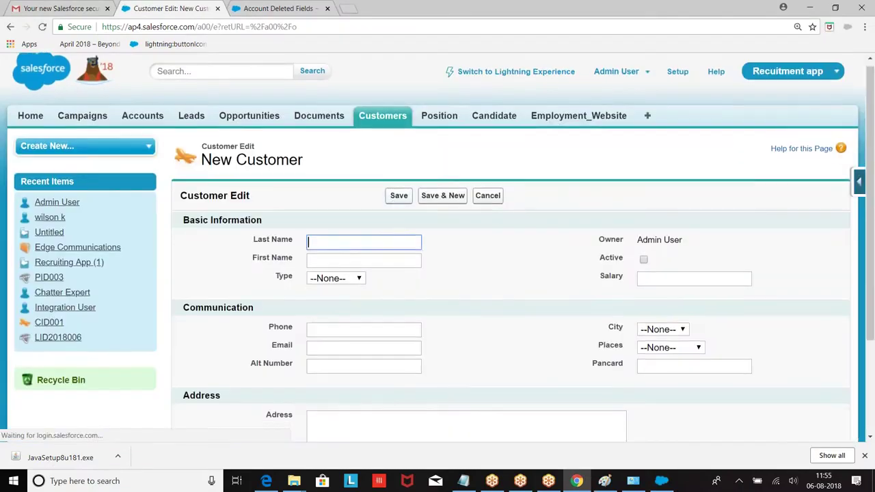
scroll(395, 219, "up", 2)
scroll(362, 178, "up", 2)
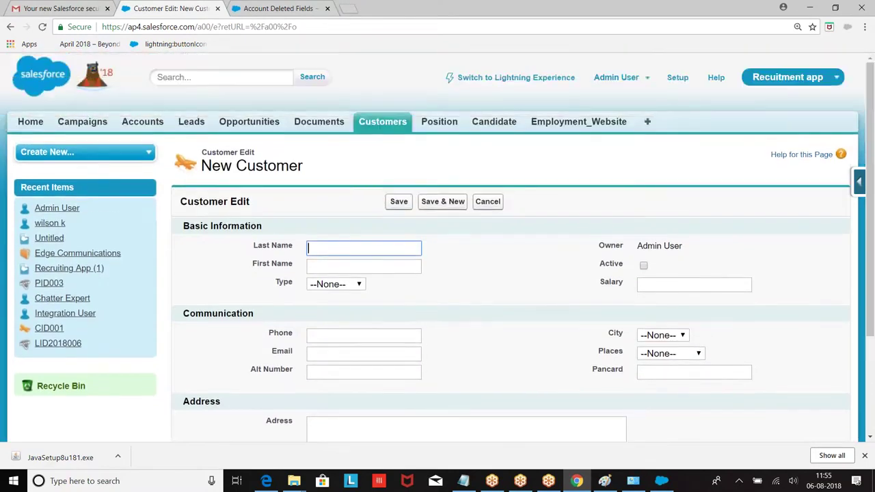
scroll(362, 177, "down", 3)
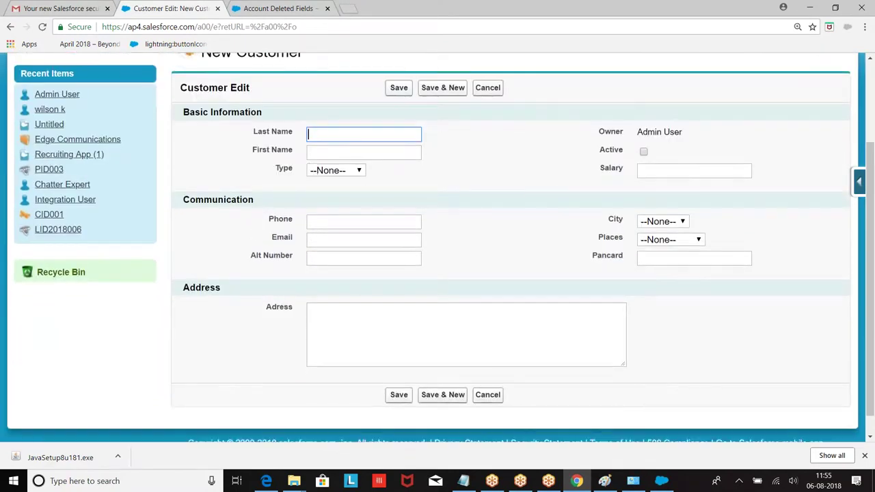
left_click(861, 186)
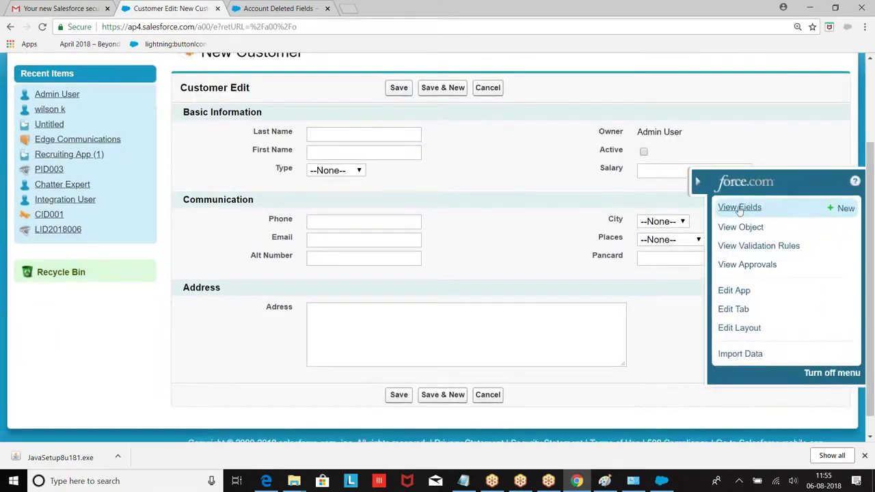
left_click(740, 205)
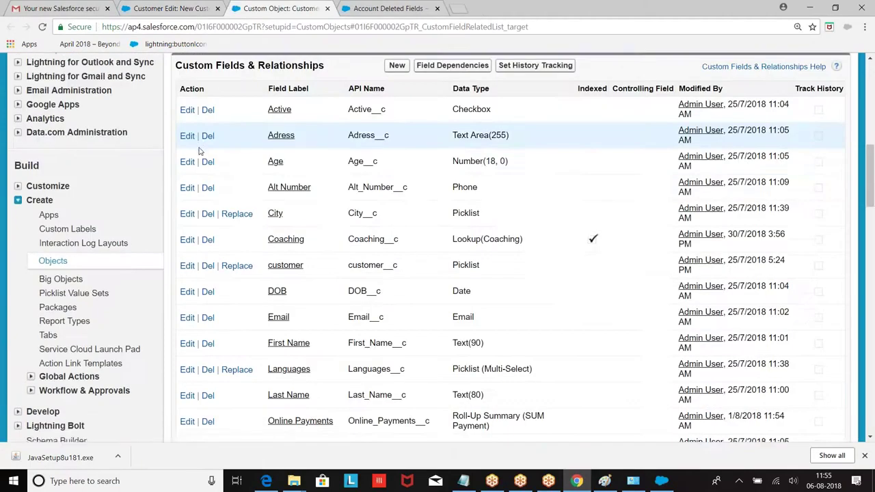
scroll(340, 246, "down", 2)
scroll(339, 246, "up", 3)
Create a new Number custom field labeled CNo.
left_click(397, 122)
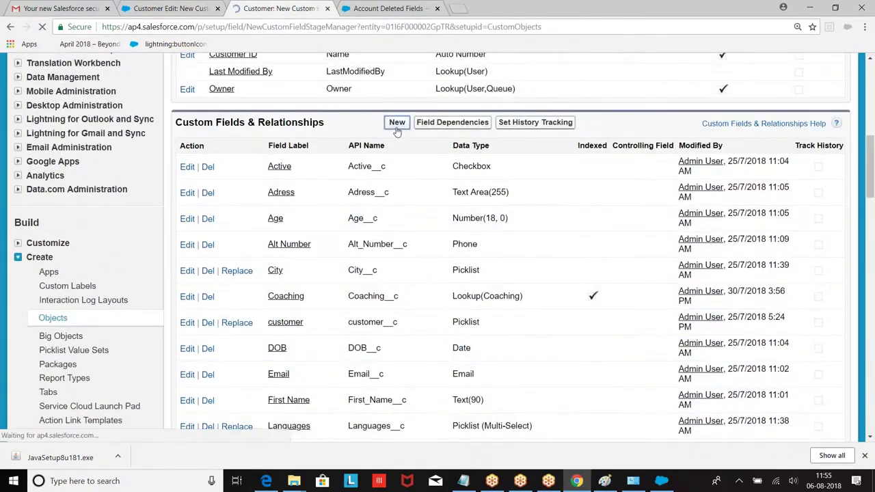
scroll(357, 186, "down", 10)
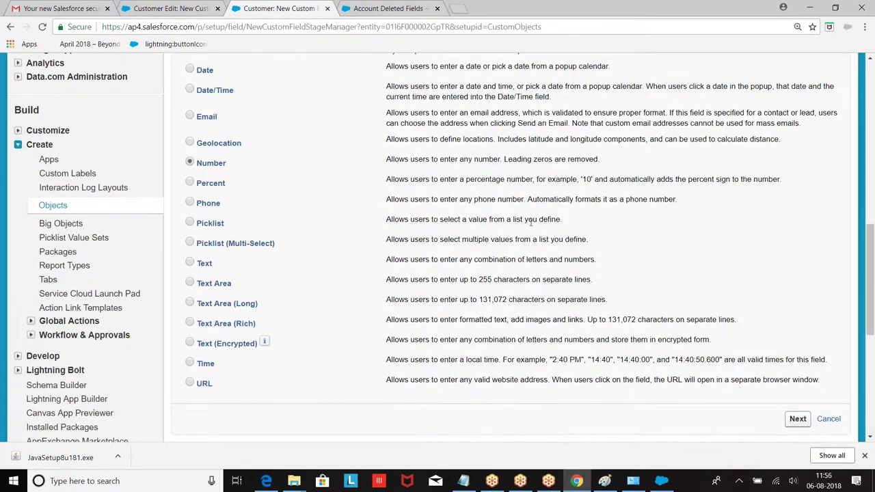
scroll(192, 167, "down", 2)
left_click(797, 306)
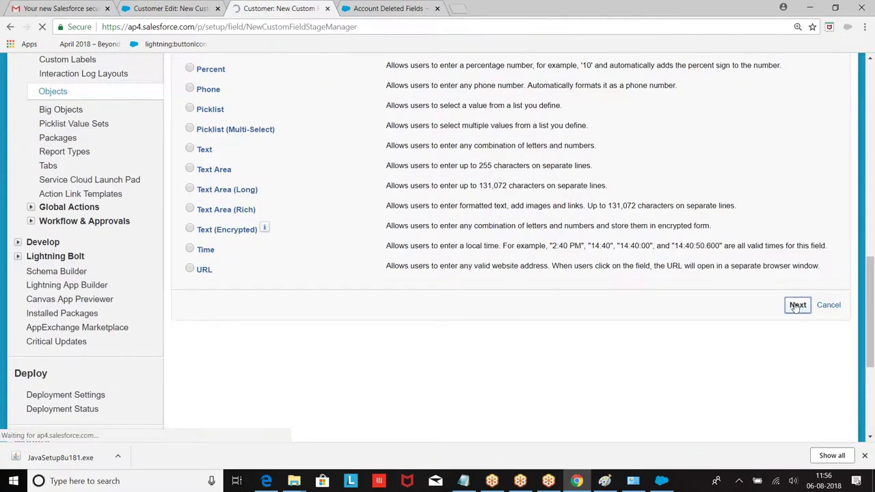
left_click(334, 264)
type("C")
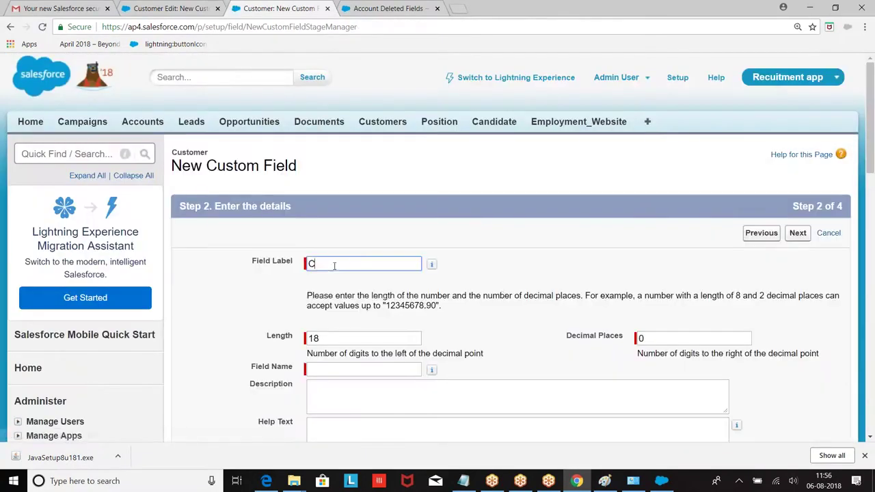
type("ustomer")
type("N")
key("BackSpace")
key("BackSpace")
key("BackSpace")
key("BackSpace")
key("BackSpace")
key("BackSpace")
key("BackSpace")
key("BackSpace")
type("No")
left_click(572, 231)
Mark CNo as an External ID and save the field.
scroll(567, 239, "down", 2)
scroll(566, 244, "down", 2)
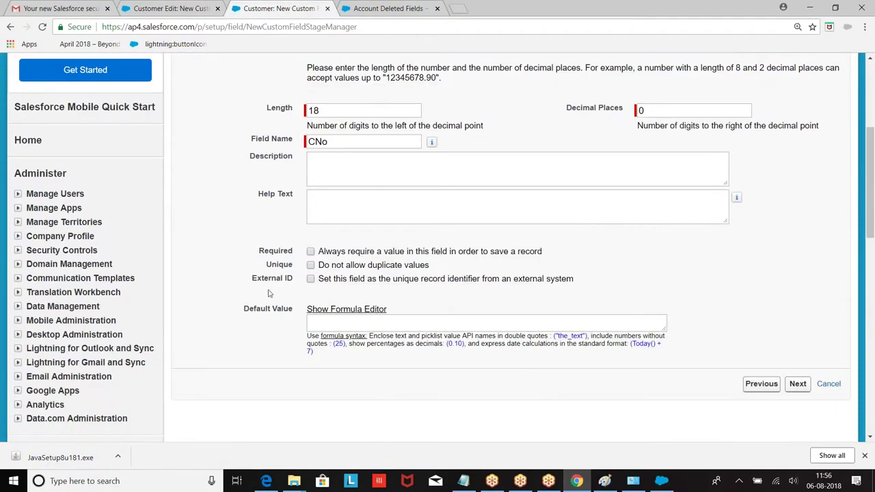
left_click_drag(253, 278, 285, 274)
left_click(311, 279)
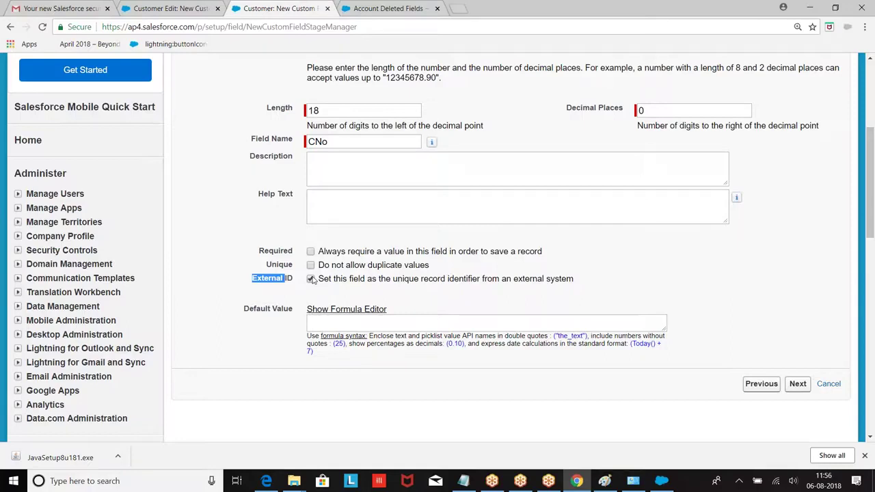
left_click(794, 384)
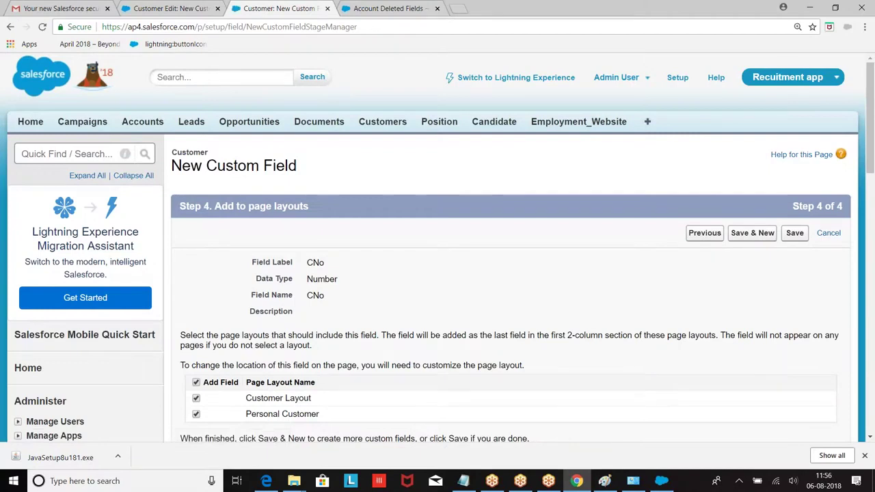
left_click(794, 233)
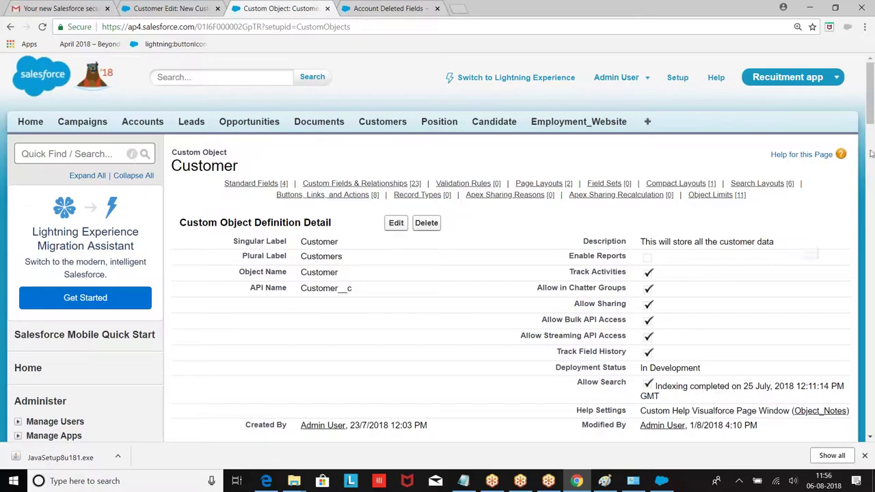
left_click(604, 481)
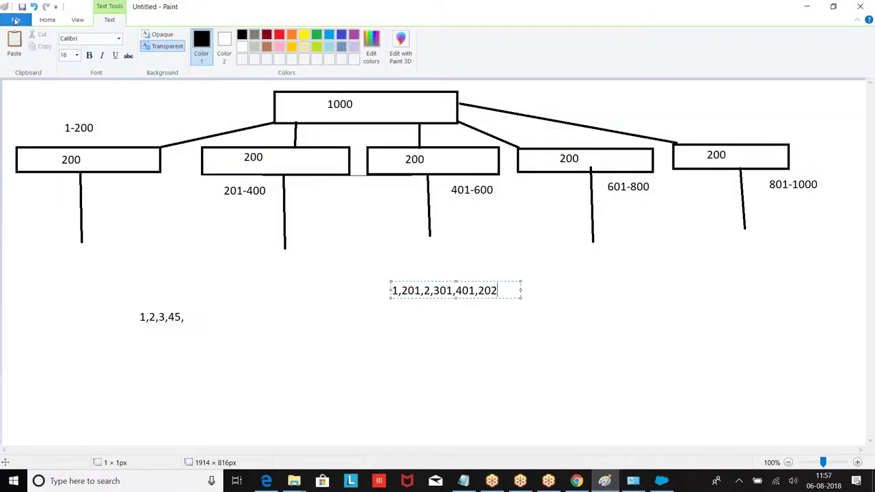
left_click(15, 19)
Start a new unsaved canvas and draw two boxes, with a header bar in the right one.
left_click(27, 293)
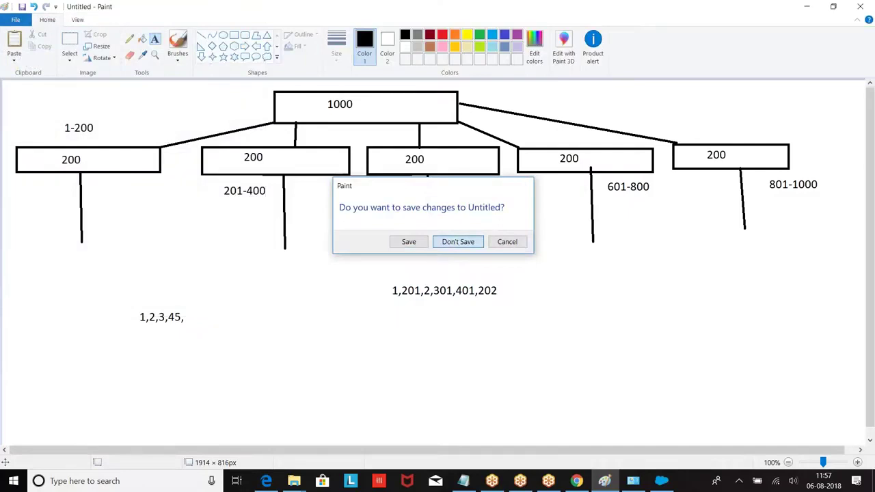
left_click(457, 242)
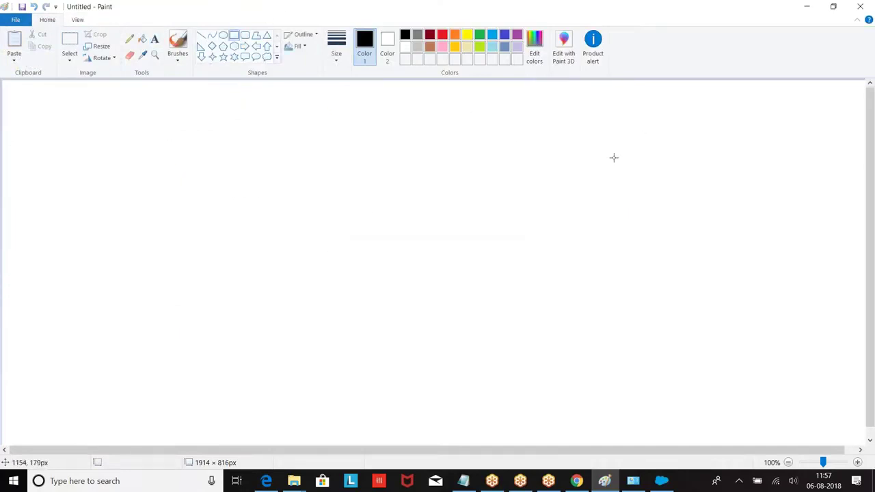
left_click_drag(5, 103, 324, 264)
left_click_drag(551, 106, 841, 266)
left_click_drag(551, 186, 487, 186)
left_click(490, 318)
left_click_drag(531, 123, 826, 144)
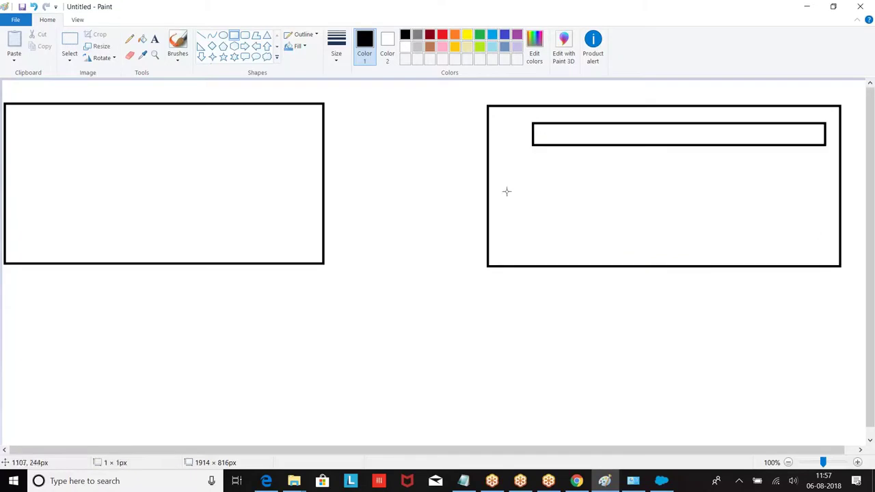
Type headers ID, Name, Phone, City and the first row 001, Sam, 123, Hyd.
left_click(155, 38)
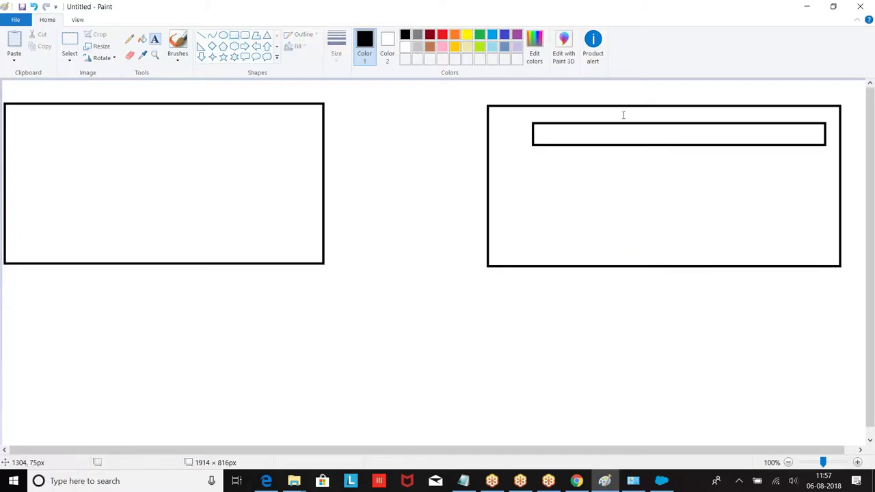
left_click(535, 127)
type("ID")
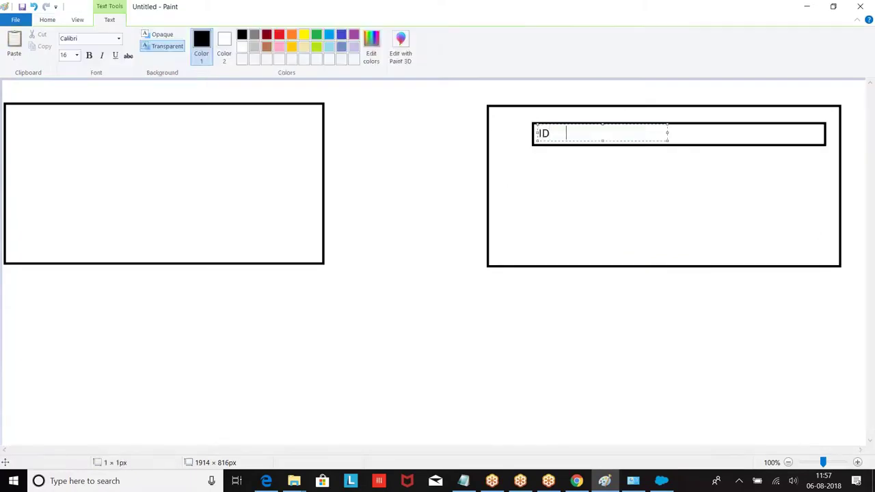
left_click_drag(668, 133, 807, 134)
type("Name               Phone       ")
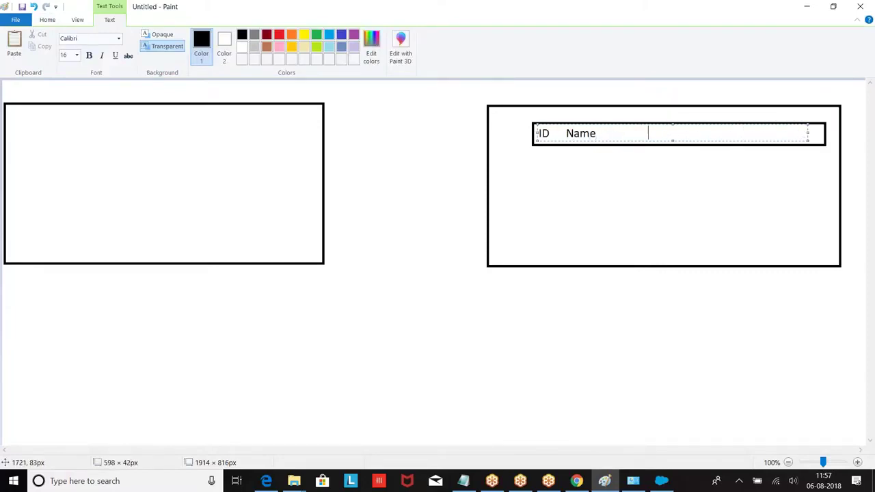
type("        City")
key("Return")
type("001")
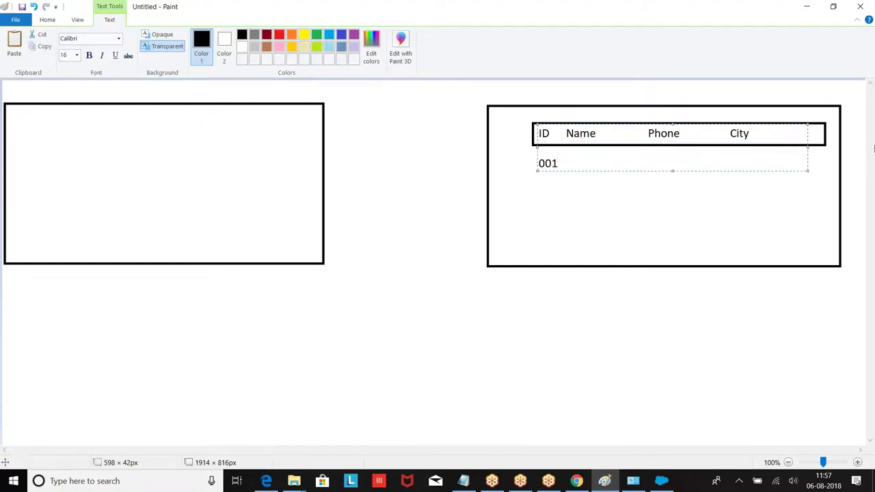
left_click(566, 136)
key("Down")
type("Sa")
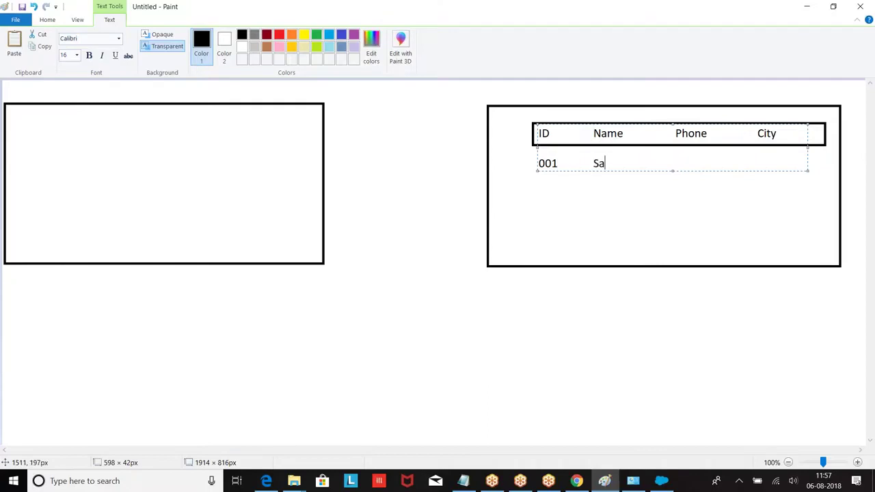
type("m                  123                     Hyd")
Add the second table row 002, Ram, 234, Ban.
key("Return")
type("2")
key("Tab")
type("Ram")
key("Tab")
key("Tab")
key("Tab")
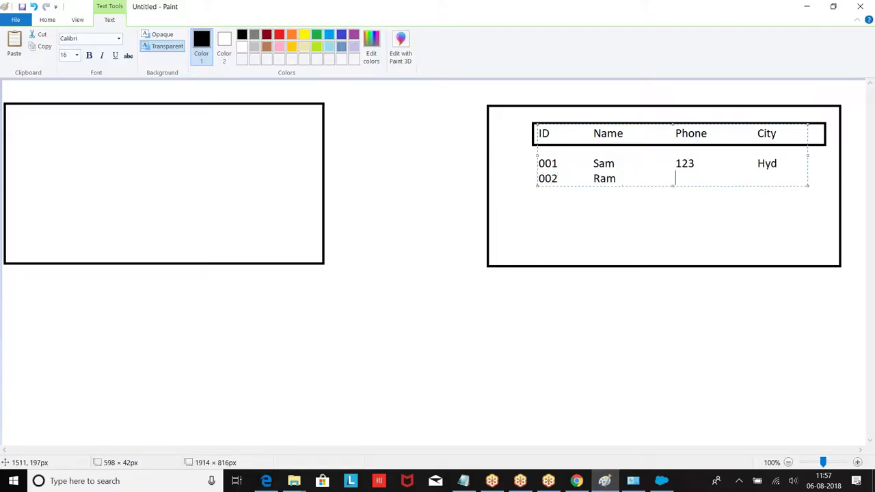
type("234")
key("Tab")
key("Tab")
key("Tab")
type("Ban")
left_click(328, 206)
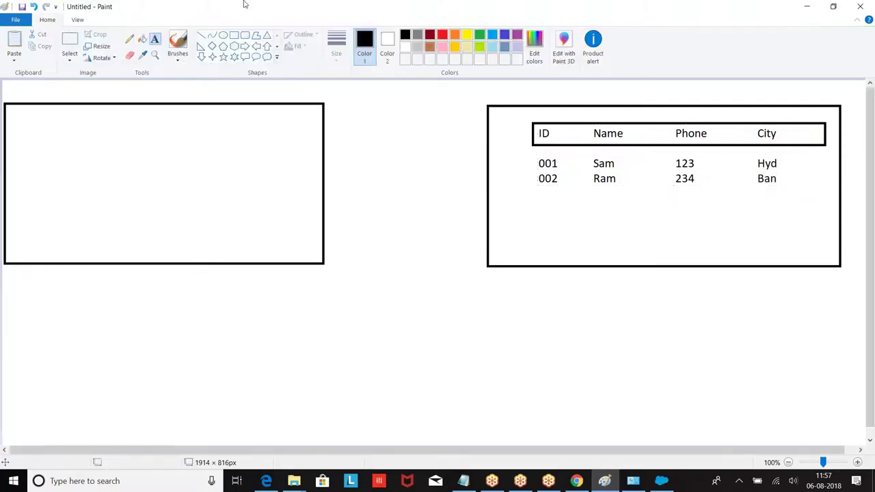
Outline the ID column in red and draw a red right arrow from the left box to the table box.
left_click(442, 35)
left_click(233, 35)
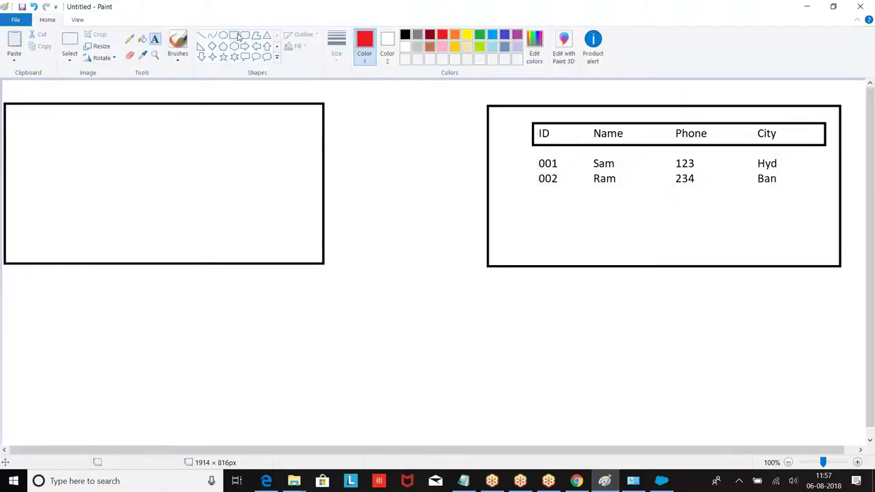
left_click_drag(525, 122, 572, 187)
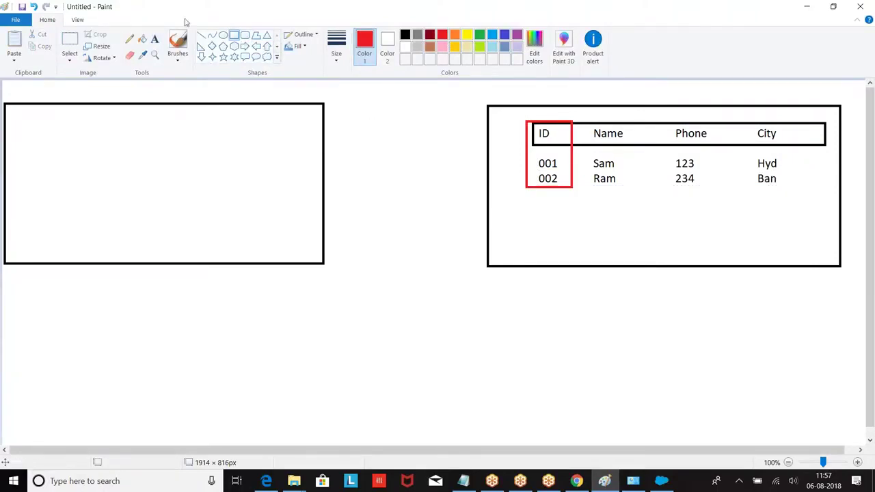
left_click(245, 46)
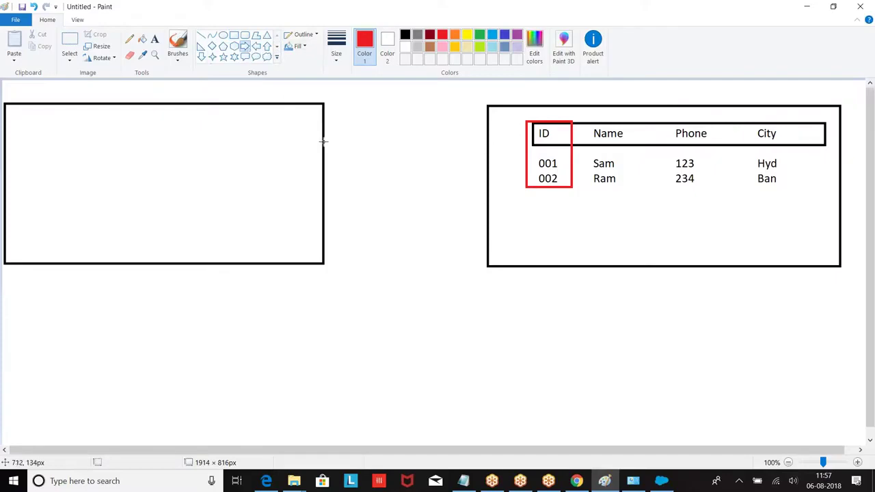
left_click_drag(324, 141, 482, 184)
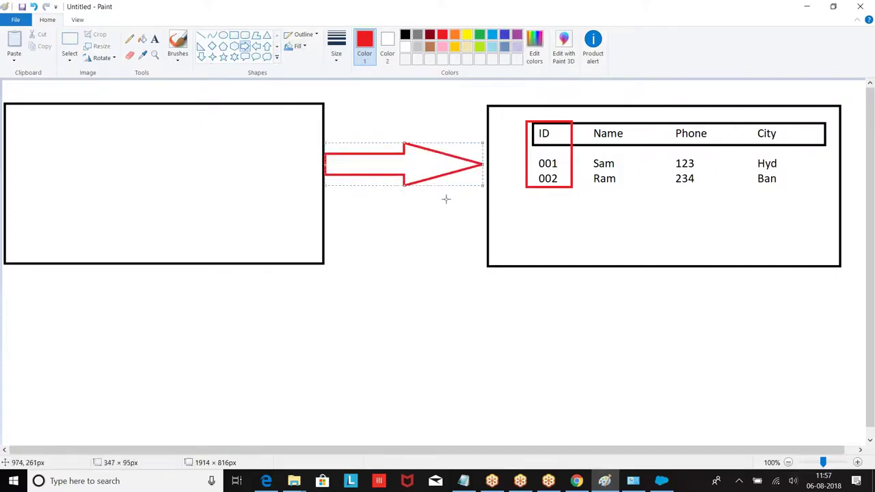
Add red labels 'Salesforce' above the right-hand box and 'SAP' above the left box.
left_click(155, 39)
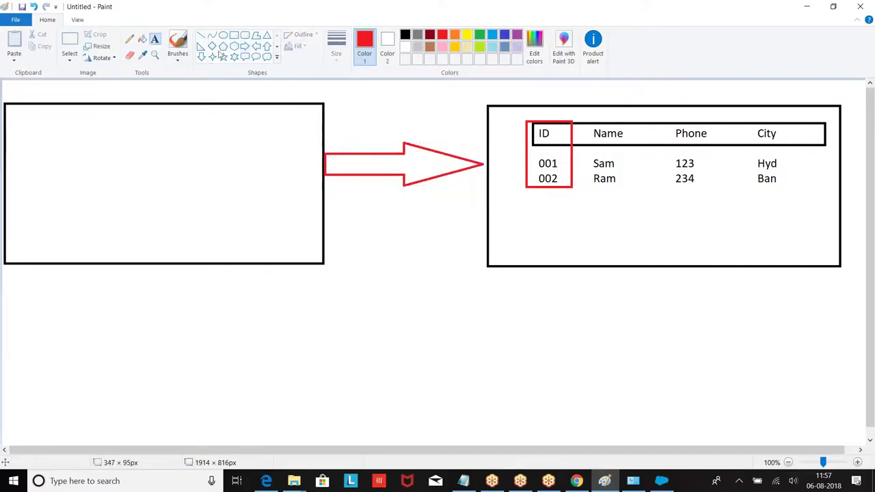
left_click(647, 87)
type("Salesforce")
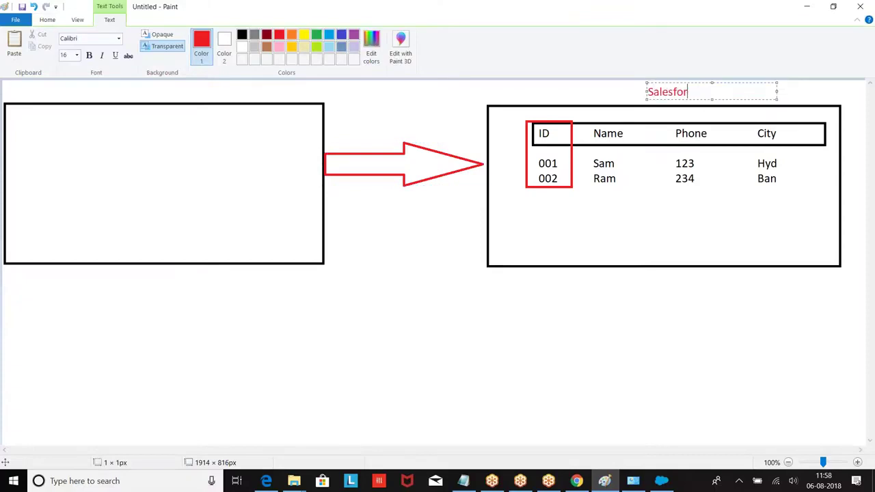
left_click(118, 91)
left_click(117, 89)
type("SAP")
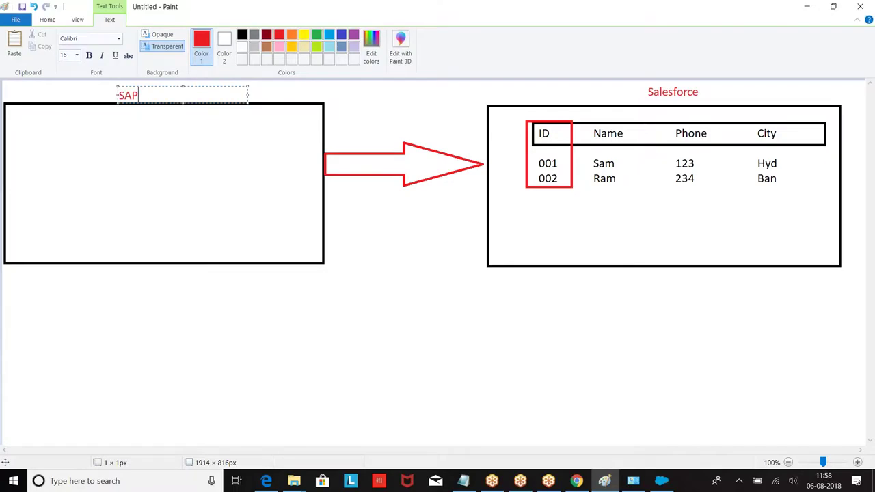
Draw a black header bar across the top of the SAP box, ready for column headers.
left_click(242, 34)
left_click(47, 20)
left_click_drag(29, 121, 269, 144)
left_click(155, 39)
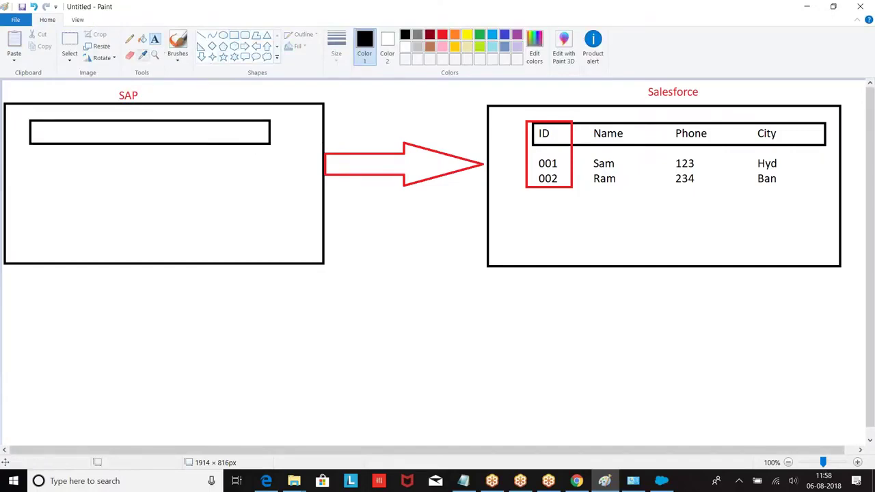
left_click(43, 131)
Type the SAP table: headers Name, Phone, City with rows Sam 123 Hyd, Kiran 233 Che, Prasad 12345 Ban.
type("Name                Phone")
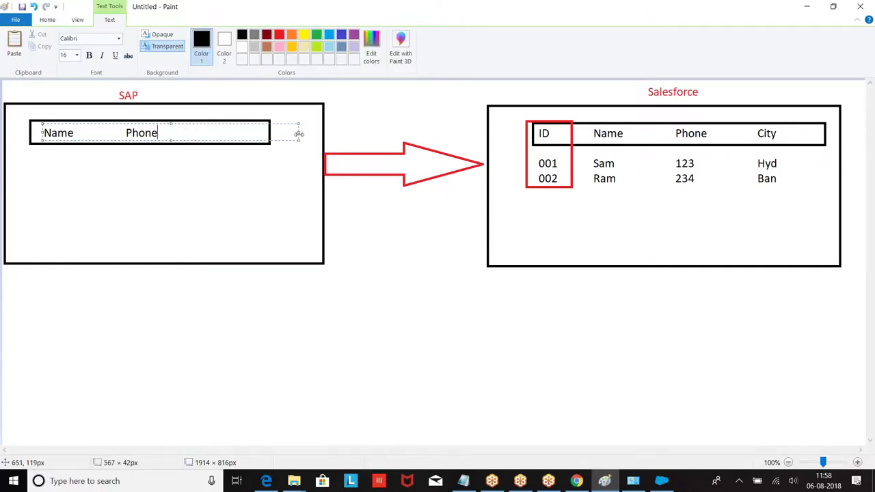
type("               City")
key("Return")
type("Ra")
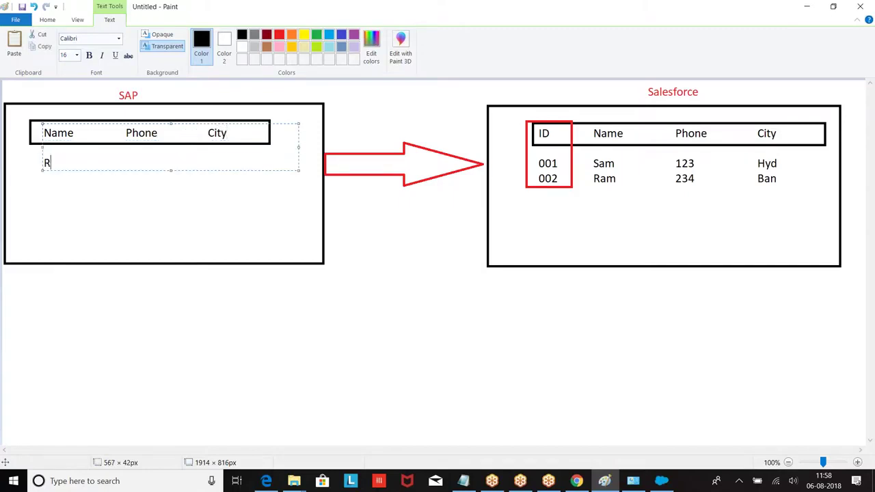
key("BackSpace")
key("BackSpace")
type("Sam                  123                 HYd")
key("BackSpace")
key("BackSpace")
type("yd")
key("Return")
key("Return")
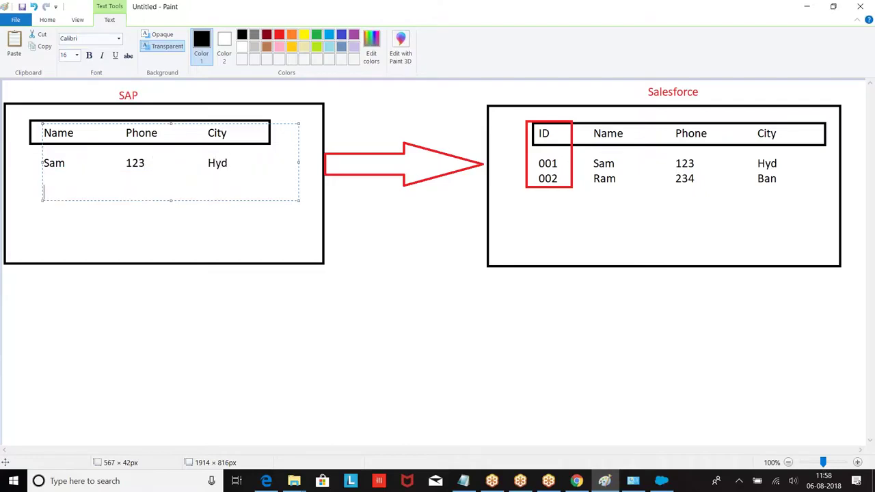
type("Kiran                 233                   Che")
key("Return")
key("Return")
type("Prasad")
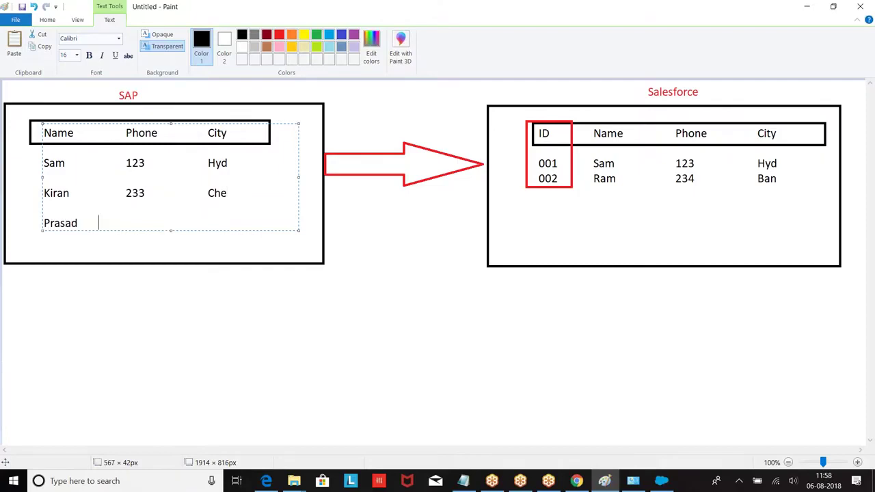
type("               12345               Ban")
left_click(336, 293)
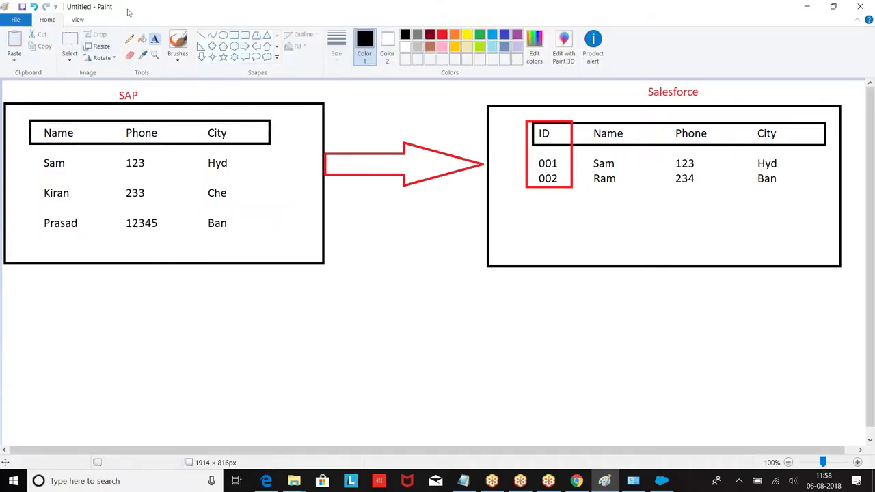
Outline the SAP table's Phone column with a red rectangle.
left_click(234, 36)
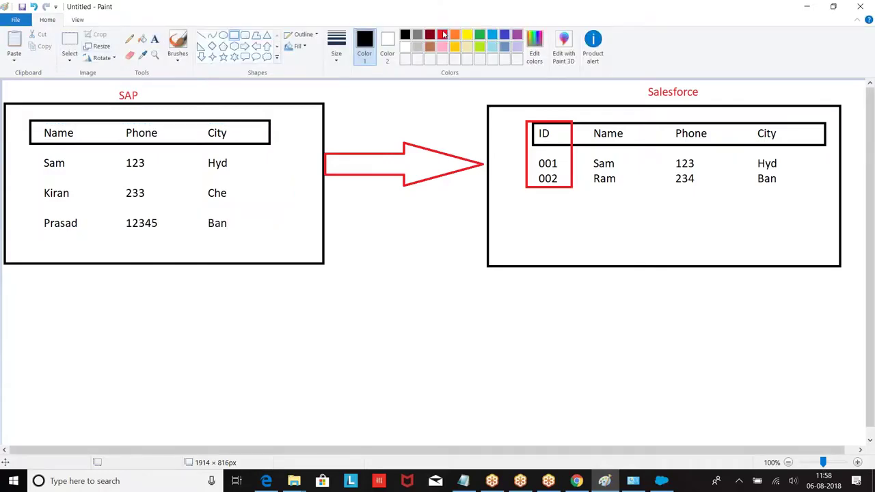
left_click(443, 34)
left_click_drag(121, 120, 174, 232)
Extend the red Phone-column box down so it covers the 12345 entry.
left_click(158, 268)
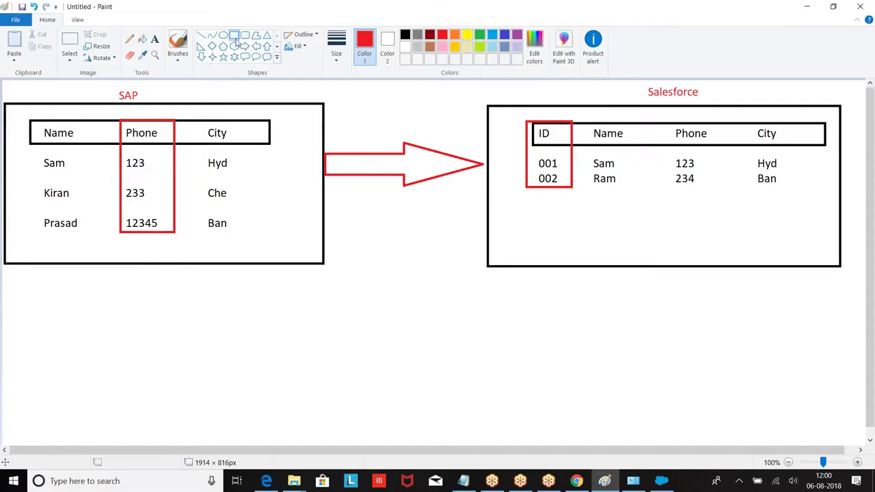
Outline the Salesforce table's Phone column with a light-blue rectangle.
left_click(492, 35)
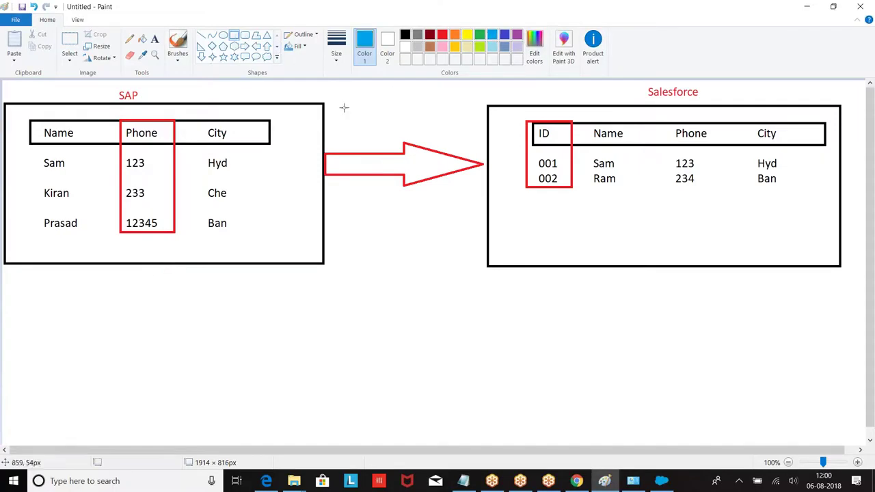
left_click(234, 35)
left_click_drag(671, 114, 722, 195)
left_click(699, 250)
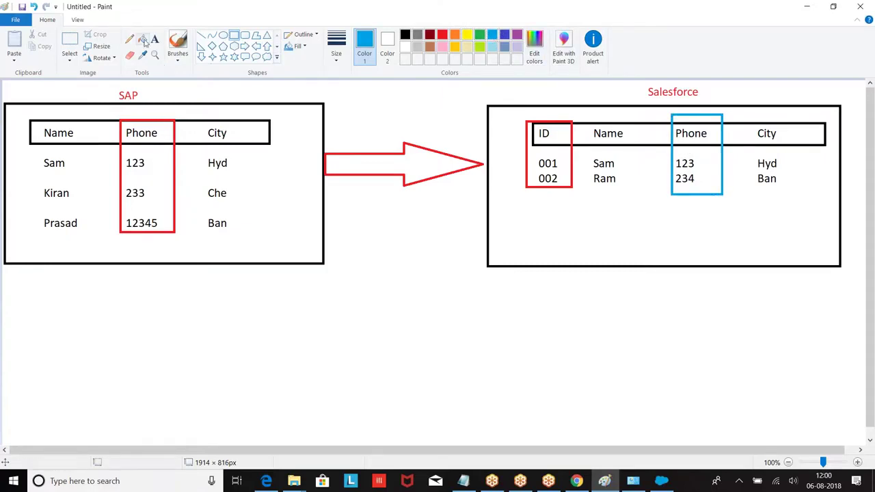
Replace Sam's city Hyd with Pune in the SAP table.
left_click(70, 41)
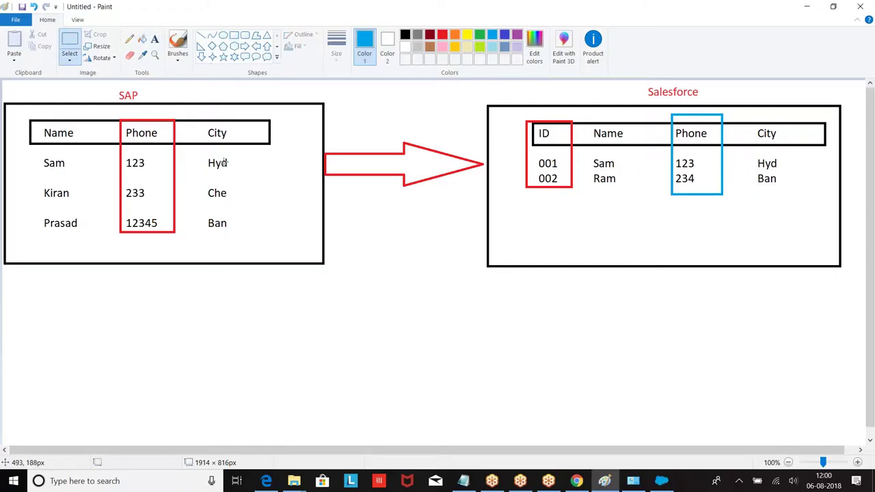
left_click_drag(204, 155, 247, 177)
key("Delete")
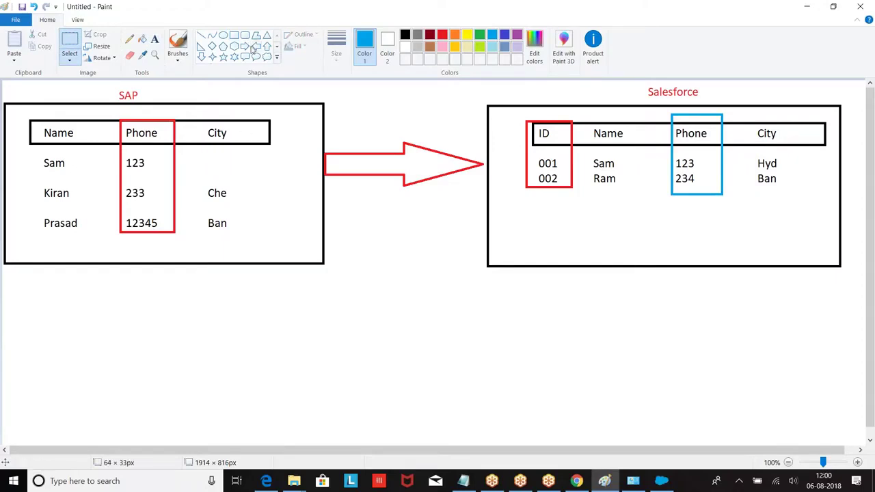
left_click(155, 41)
left_click(205, 147)
type("Pune")
left_click(125, 177)
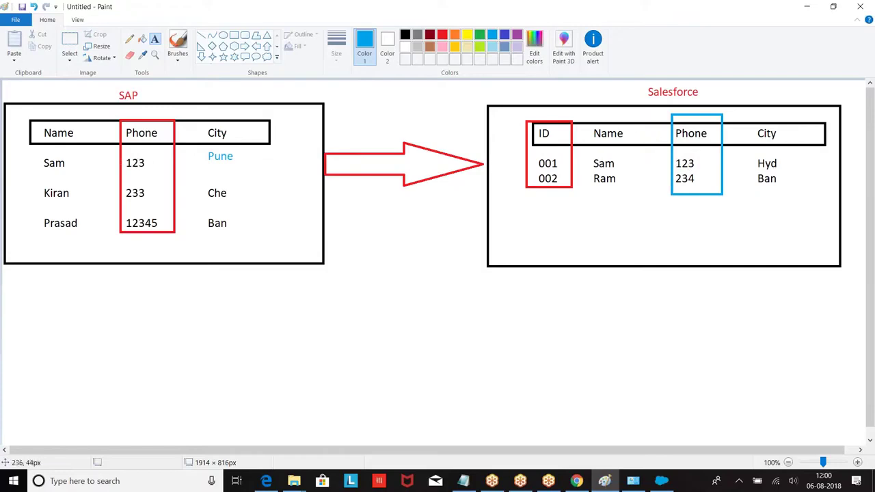
Replace Sam's city Hyd with Pune in the Salesforce table.
left_click(70, 42)
left_click_drag(754, 154, 796, 173)
key("Delete")
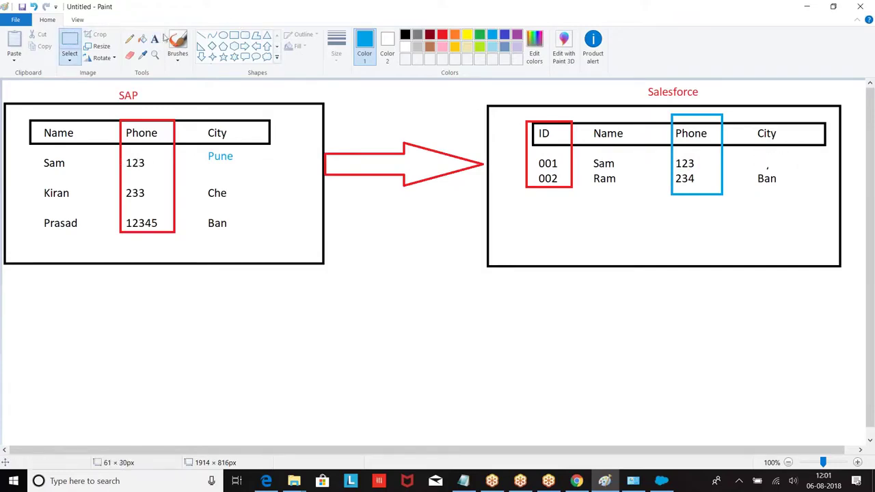
left_click(155, 39)
left_click(757, 155)
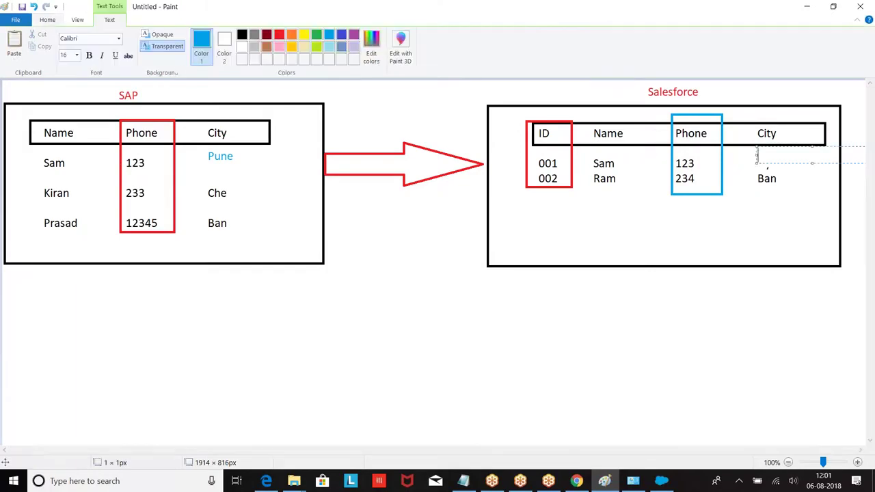
type("Pune")
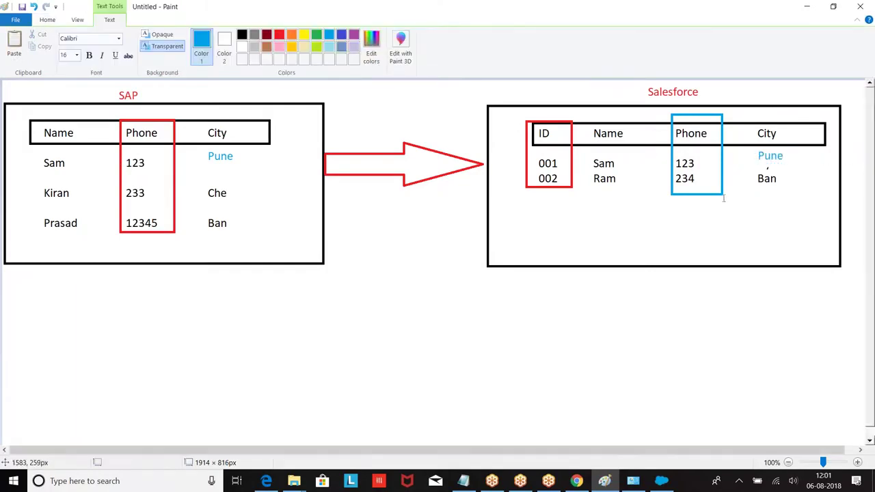
left_click(315, 251)
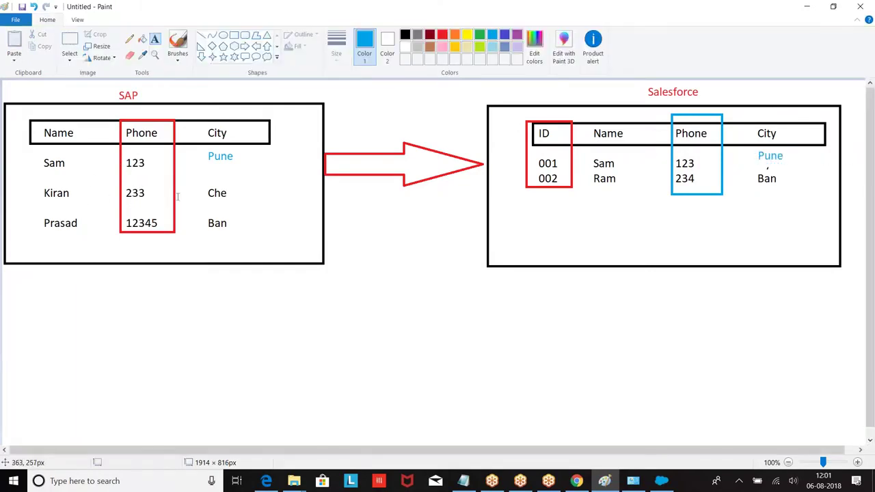
Add blue Salesforce rows 003 Kiran 233 Che and 004 Prasad 12345 Ban below 002.
left_click(537, 201)
type("003")
key("Tab")
type("Kiran")
key("Tab")
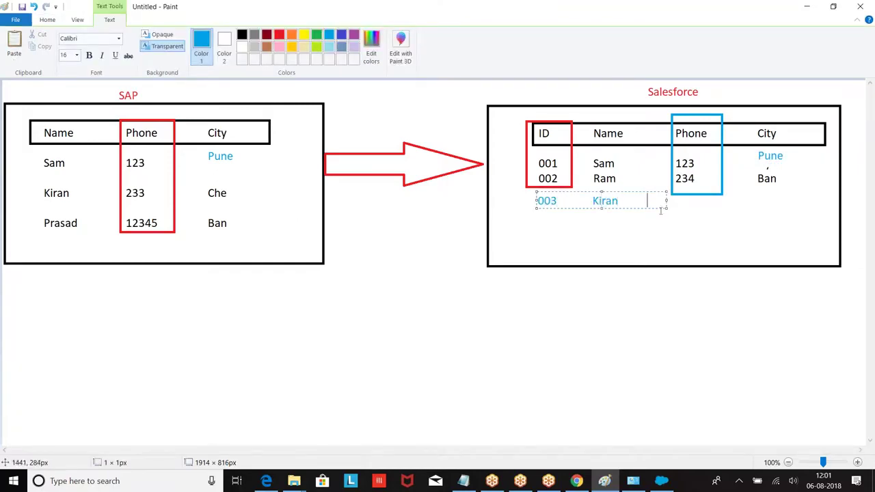
left_click_drag(667, 201, 784, 206)
type("233Che")
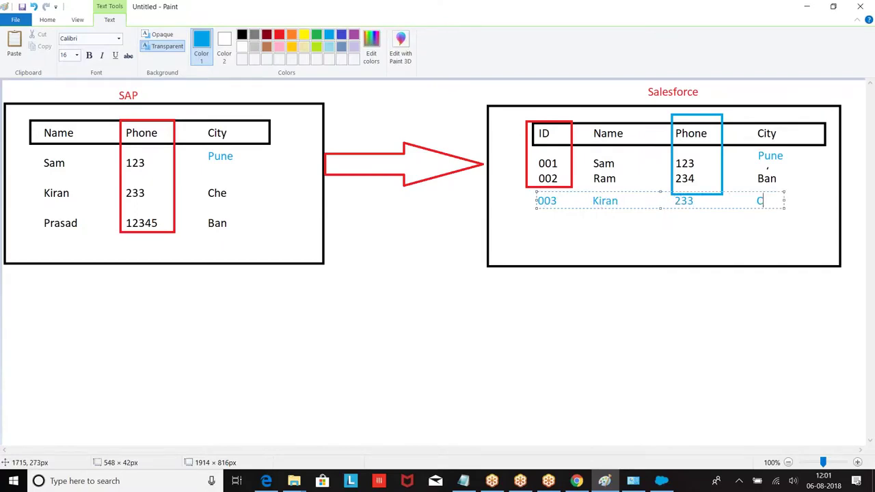
key("Return")
key("Return")
type("004 Pras")
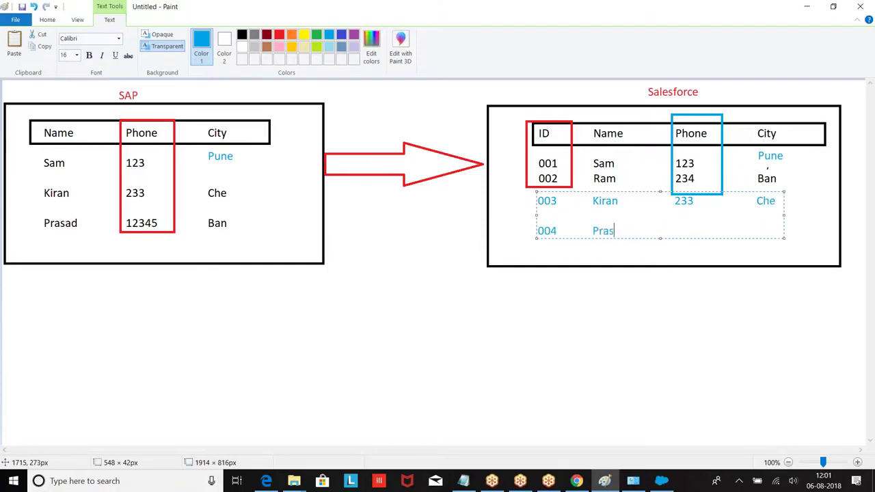
type("ad 123445")
key("BackSpace")
key("BackSpace")
type("5")
key("Tab")
type("Ban")
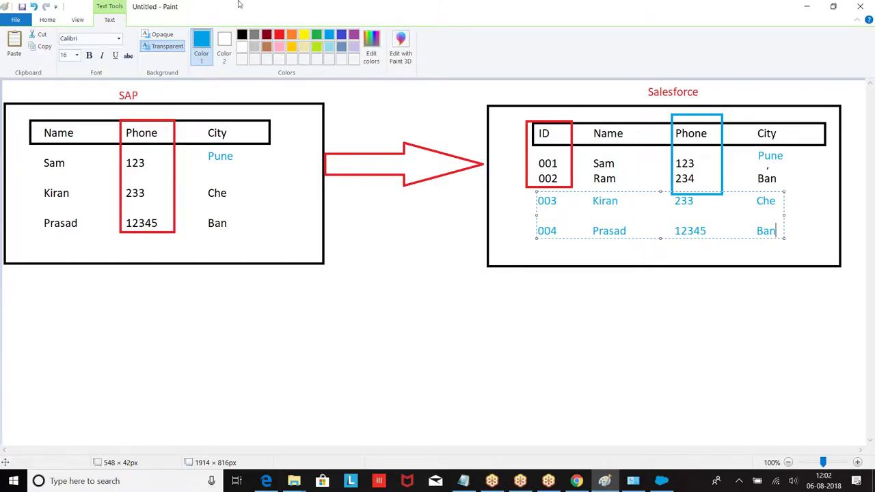
Draw a blue left-pointing arrow from the Salesforce table back to SAP.
left_click(58, 20)
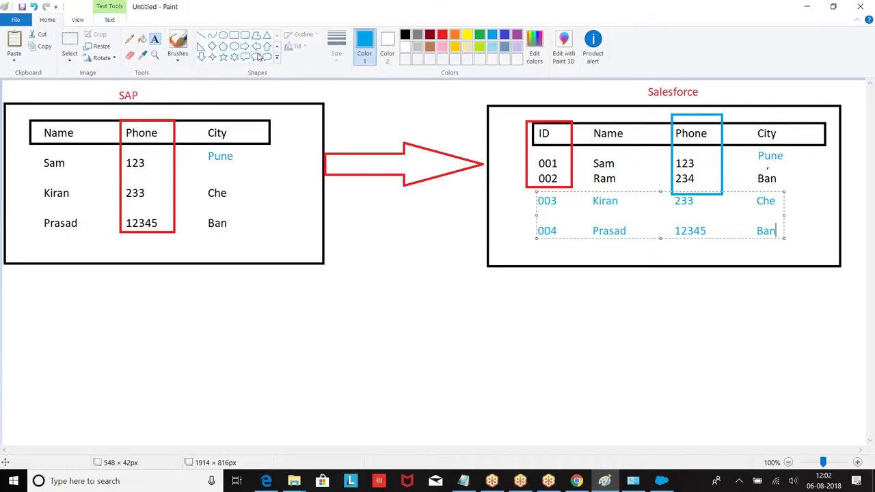
left_click(256, 46)
left_click_drag(324, 216, 487, 253)
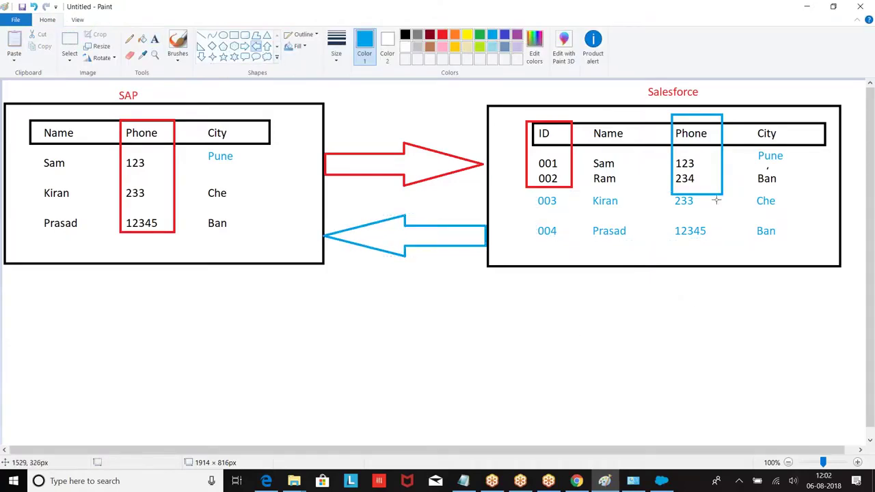
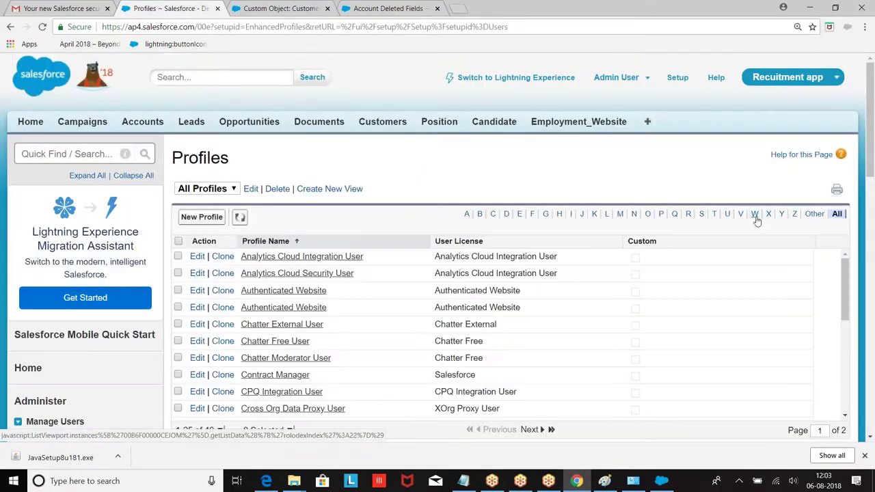
Filter the Profiles list by S and open the System Administrator profile's Login IP Ranges.
left_click(702, 214)
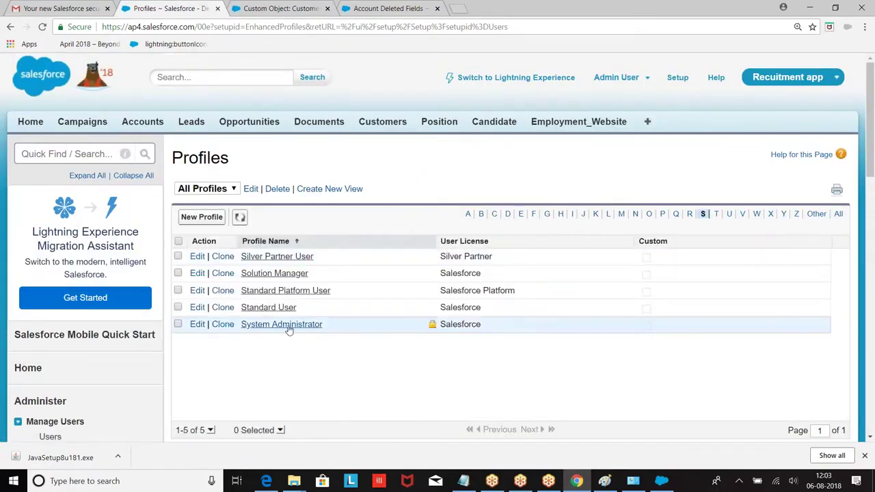
left_click(275, 327)
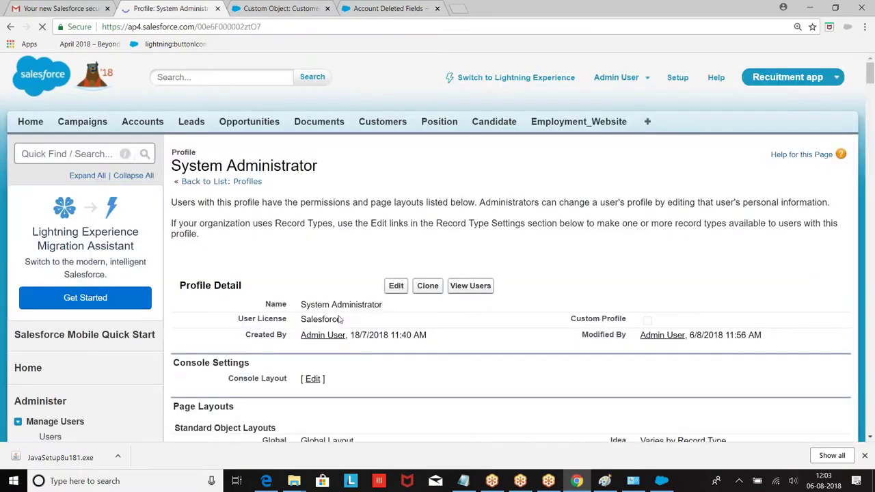
scroll(337, 131, "down", 15)
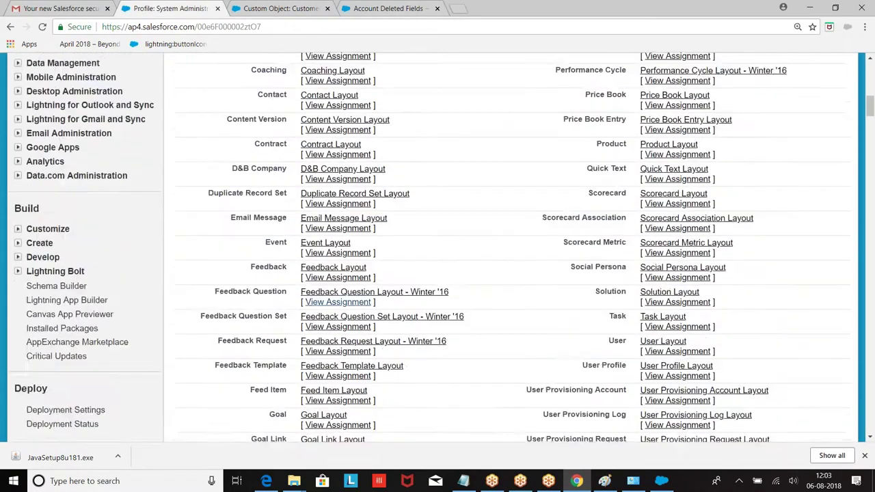
scroll(337, 130, "down", 20)
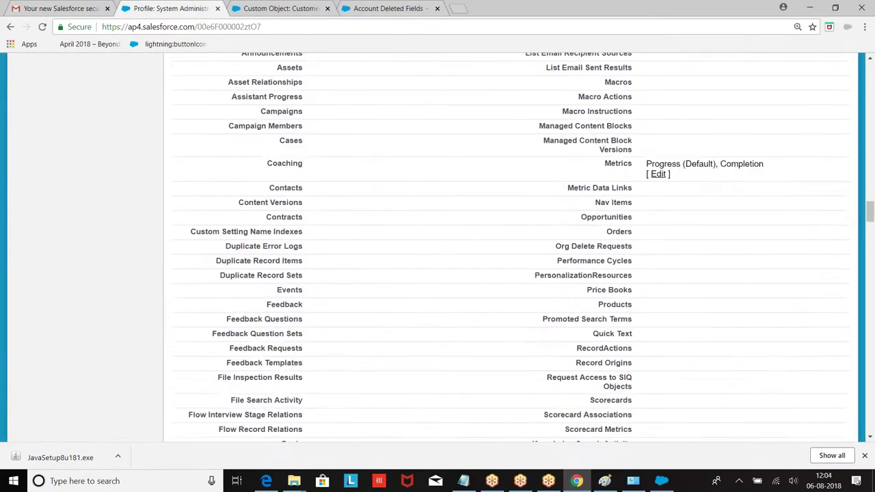
scroll(437, 246, "down", 20)
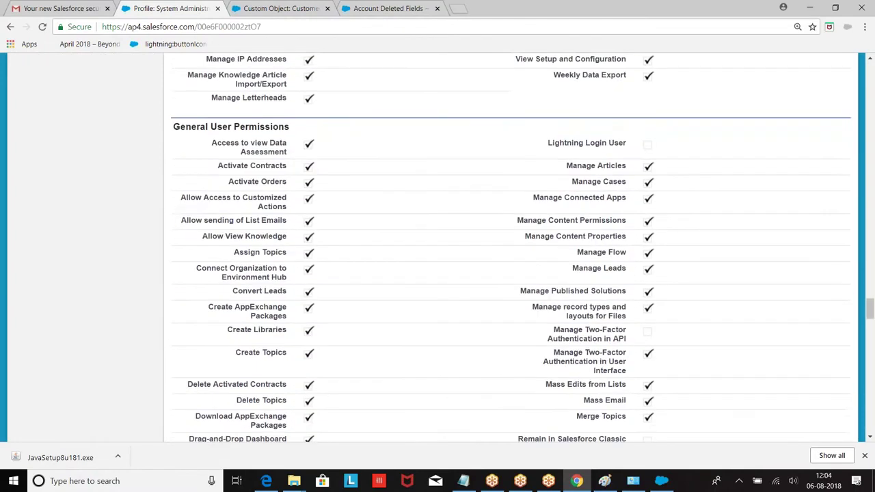
scroll(438, 246, "down", 9)
scroll(391, 208, "up", 2)
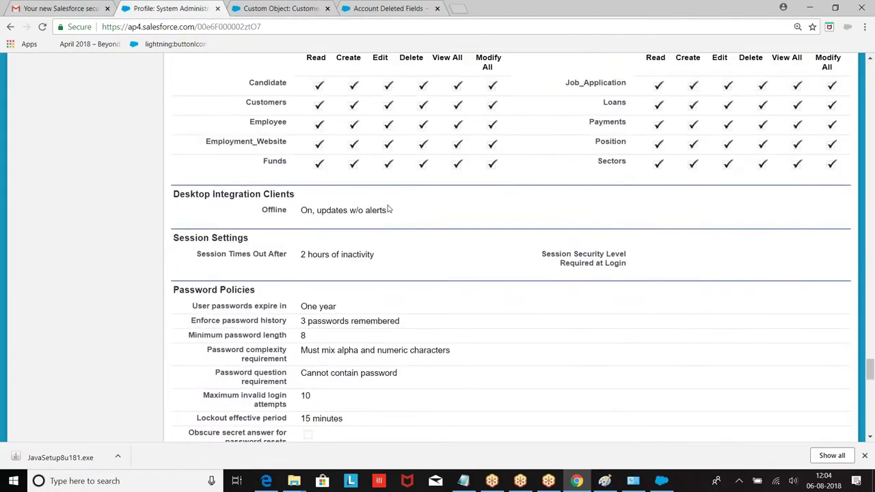
scroll(517, 236, "down", 5)
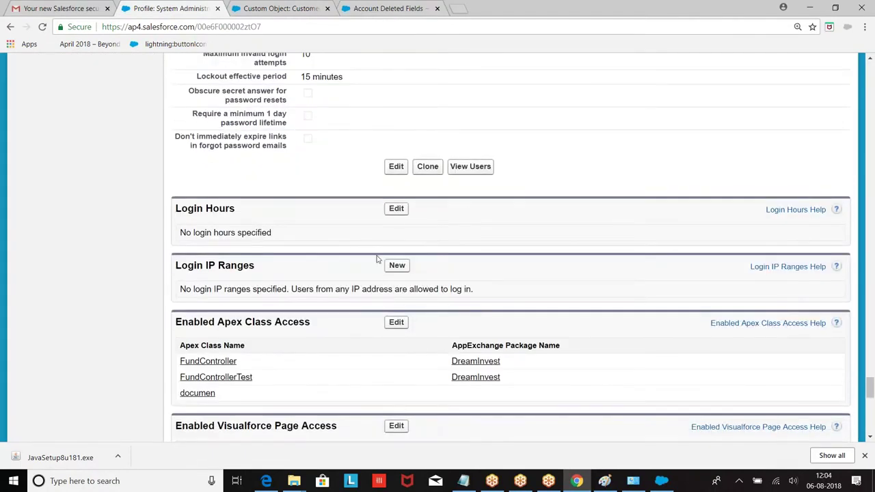
Add and save a login IP range from 0.0.0.0 to 255.255.255.255.
left_click(393, 270)
left_click(326, 255)
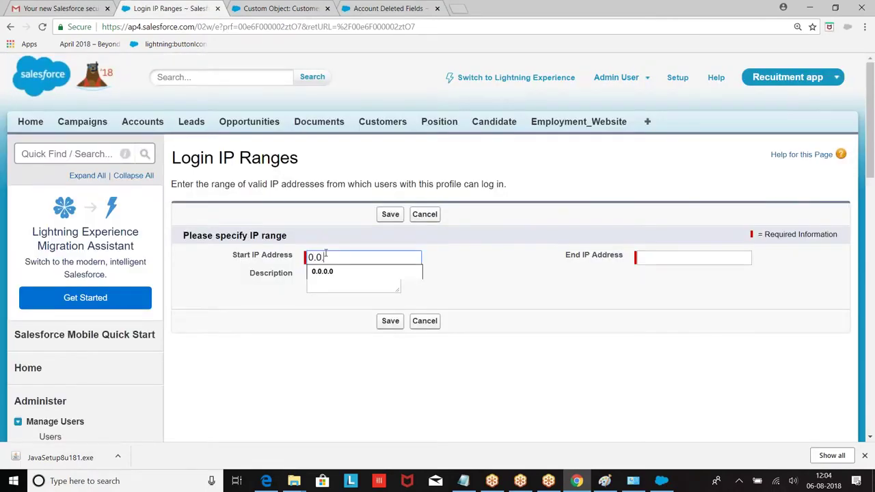
left_click(712, 260)
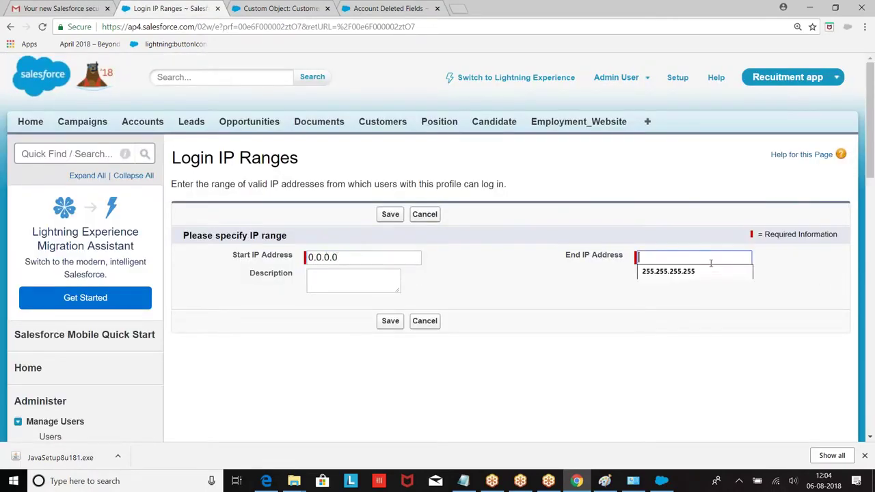
left_click(679, 273)
left_click(390, 321)
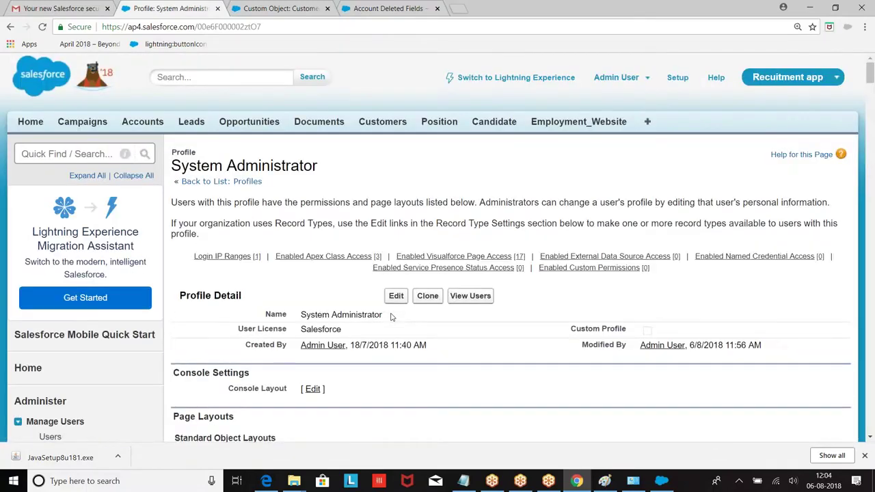
scroll(391, 317, "down", 5)
scroll(391, 318, "up", 5)
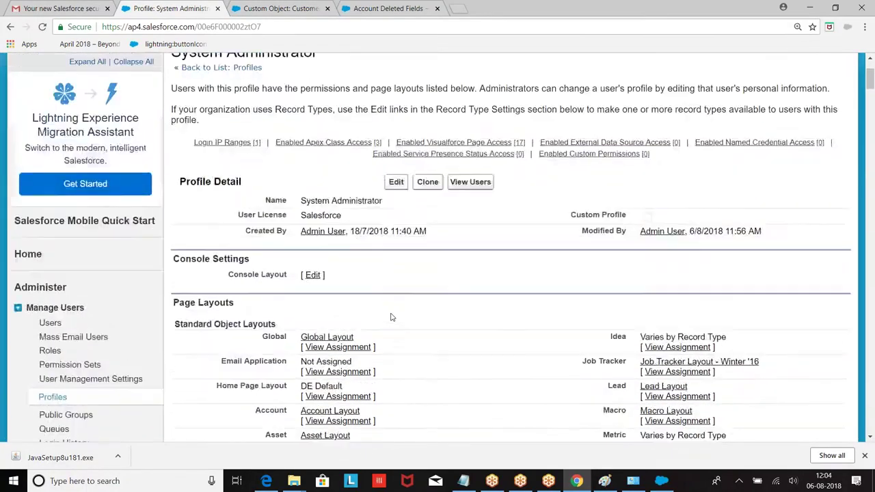
scroll(391, 317, "down", 2)
scroll(391, 317, "up", 2)
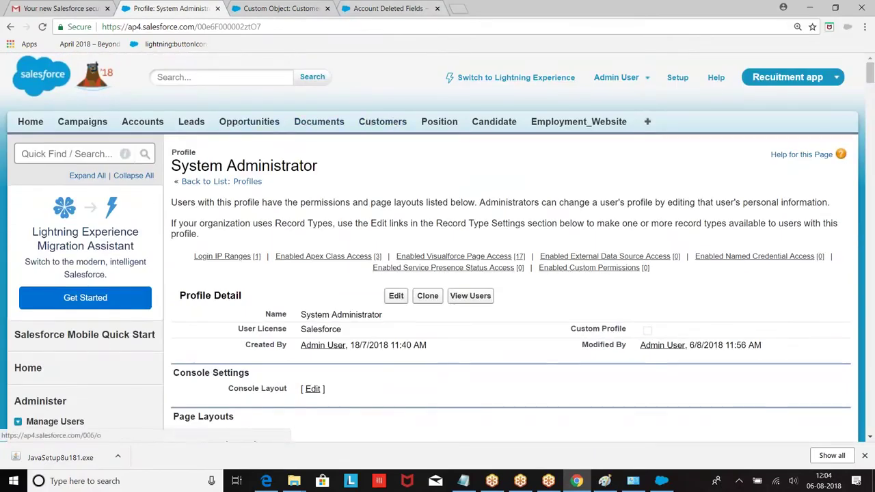
Set the first customer record's CNo to 1 via inline edit.
left_click(385, 124)
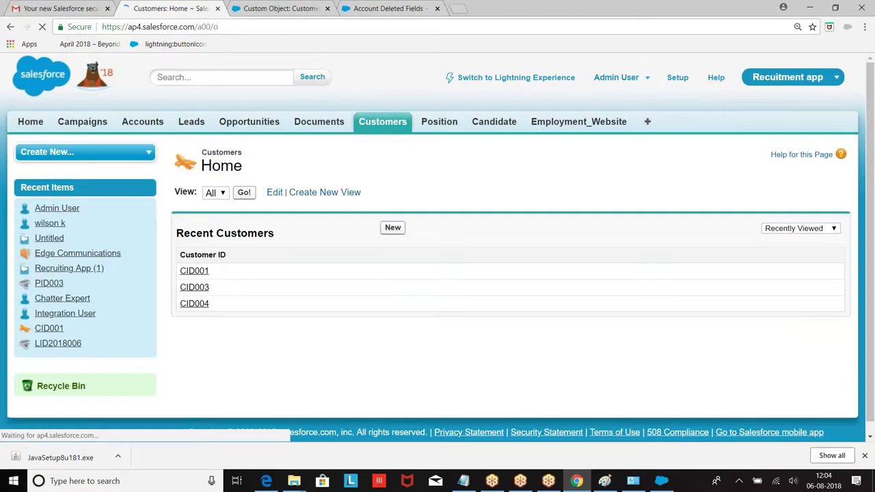
left_click(192, 272)
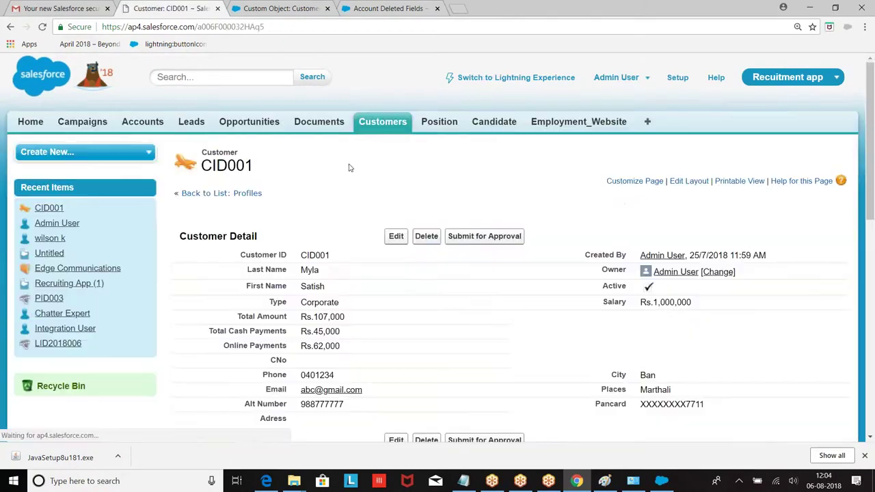
scroll(416, 239, "down", 4)
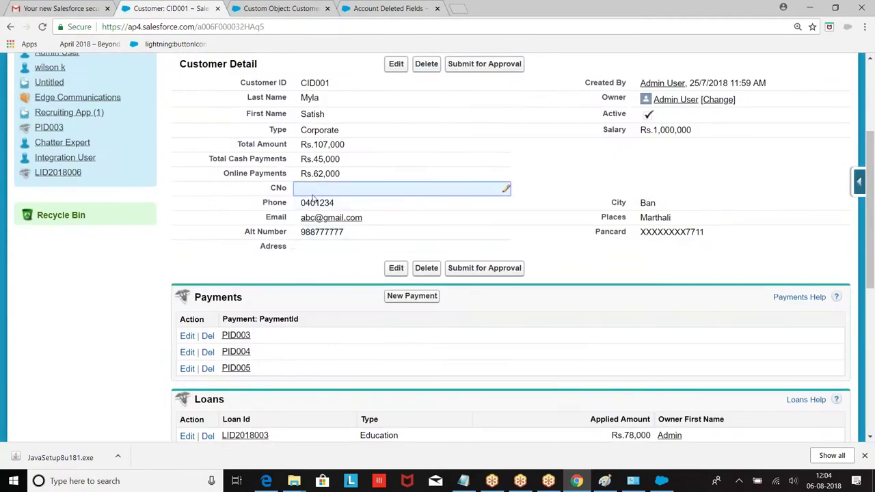
double_click(321, 188)
left_click(398, 63)
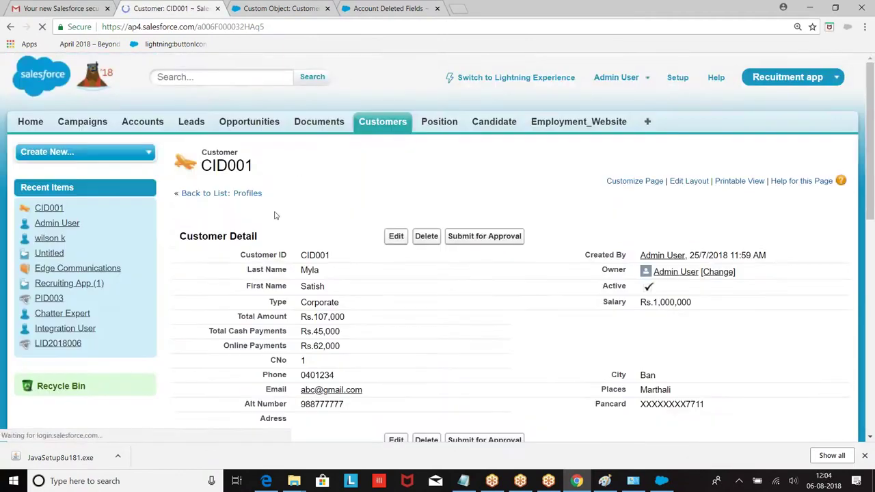
left_click(243, 193)
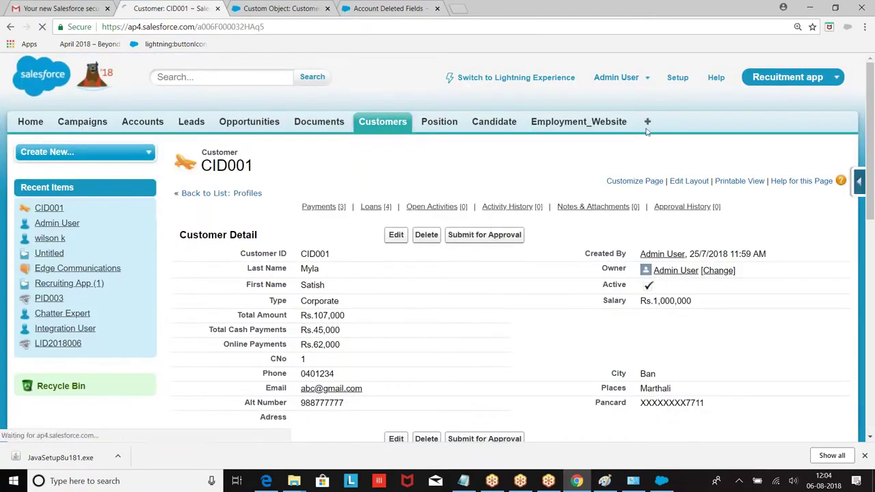
Set CNo 2 on the third customer record.
left_click(391, 129)
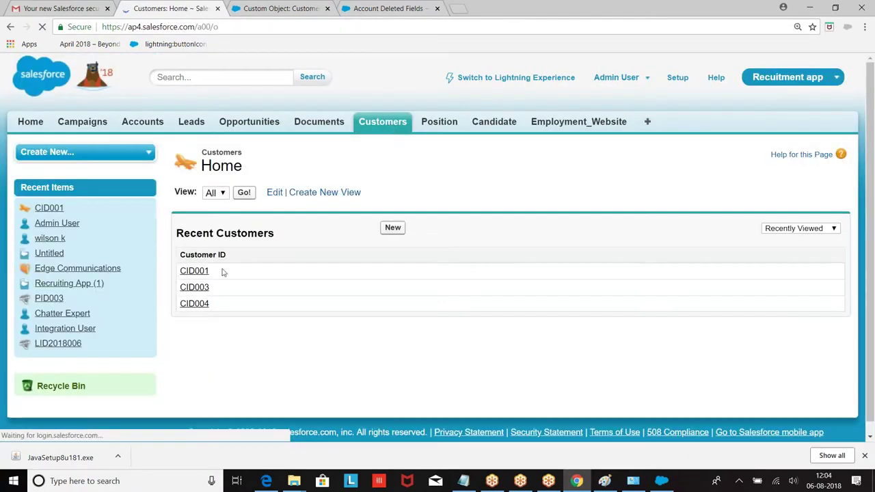
left_click(194, 288)
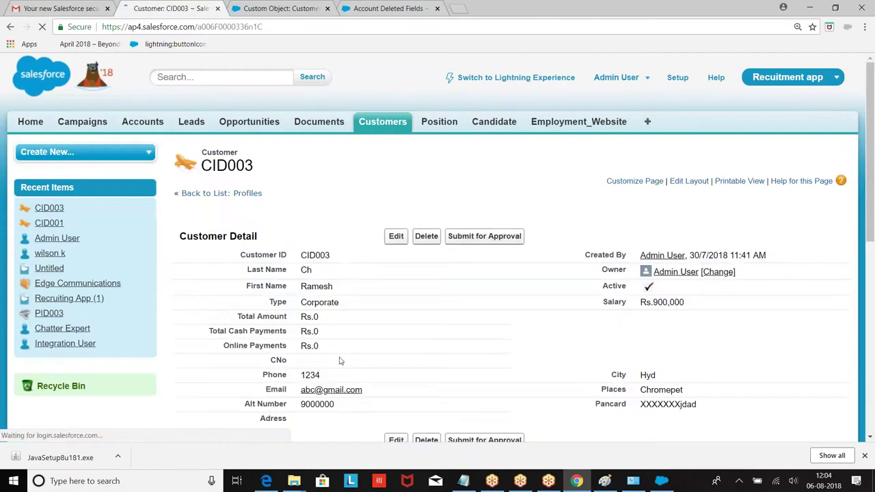
double_click(317, 362)
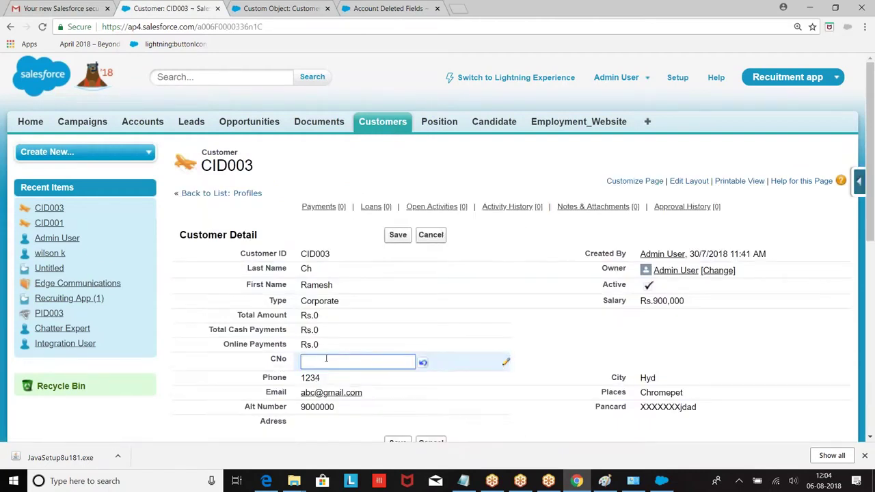
type("2")
left_click(398, 235)
scroll(294, 176, "down", 1)
scroll(296, 176, "up", 1)
Set CNo 3 on the fourth customer record.
left_click(382, 127)
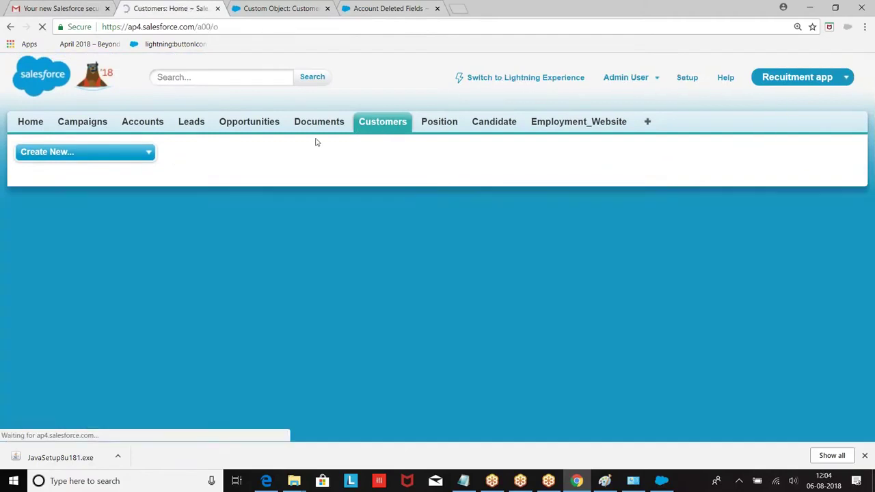
left_click(193, 299)
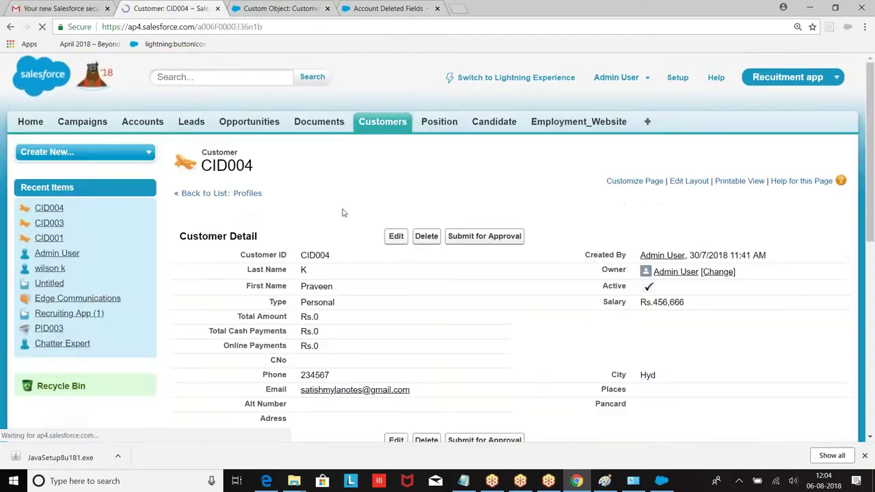
scroll(342, 205, "down", 3)
double_click(316, 188)
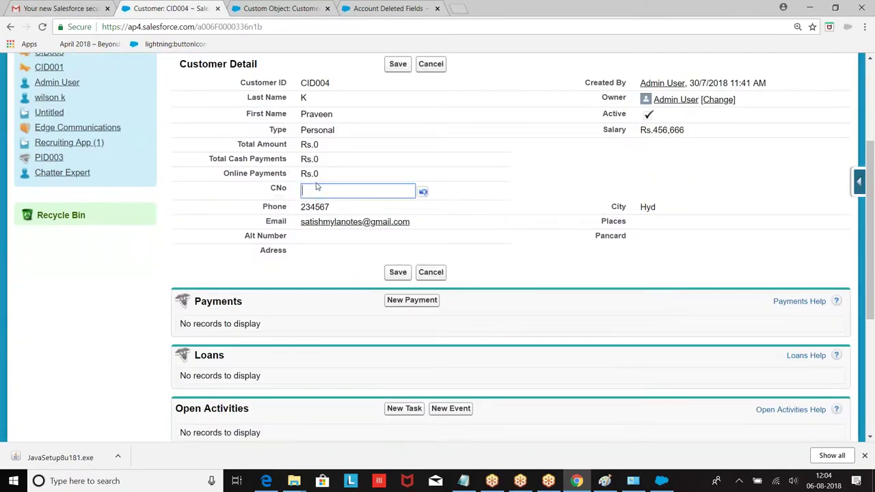
type("3")
left_click(398, 63)
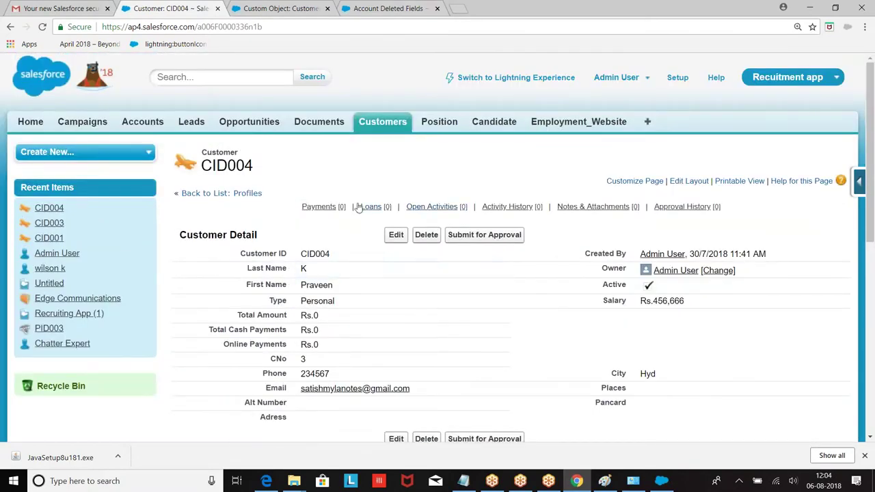
Begin a new customer record, then minimize Chrome and close Paint.
left_click(386, 123)
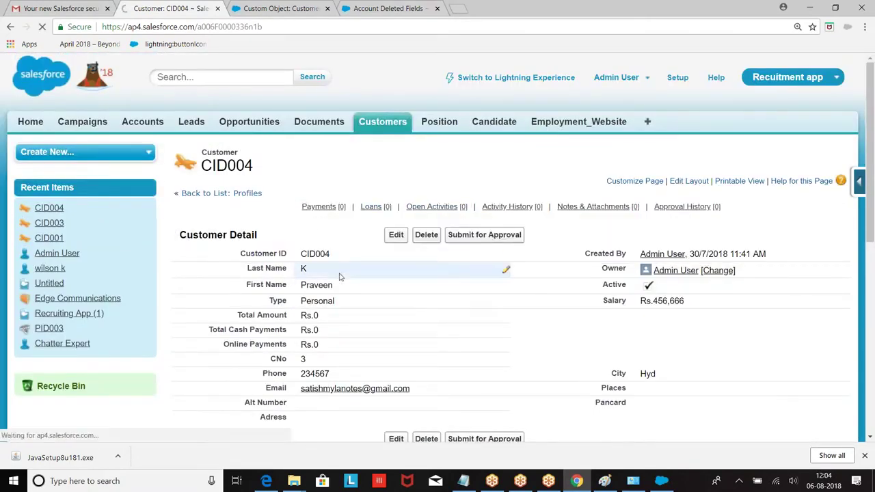
left_click(393, 230)
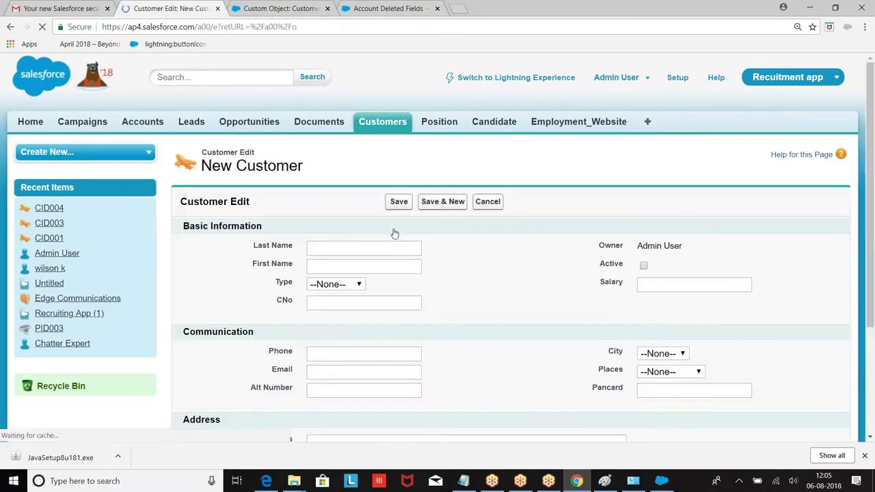
left_click(358, 284)
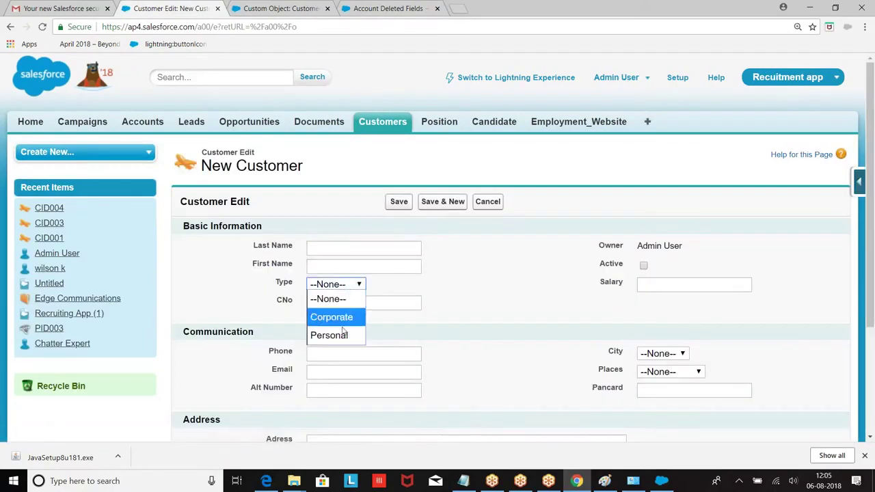
left_click(482, 273)
left_click(375, 304)
left_click(676, 287)
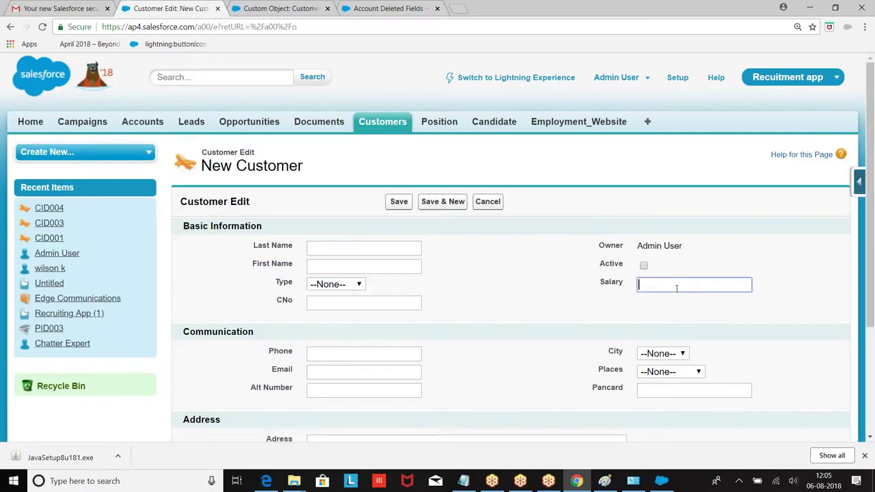
left_click(810, 7)
left_click(863, 6)
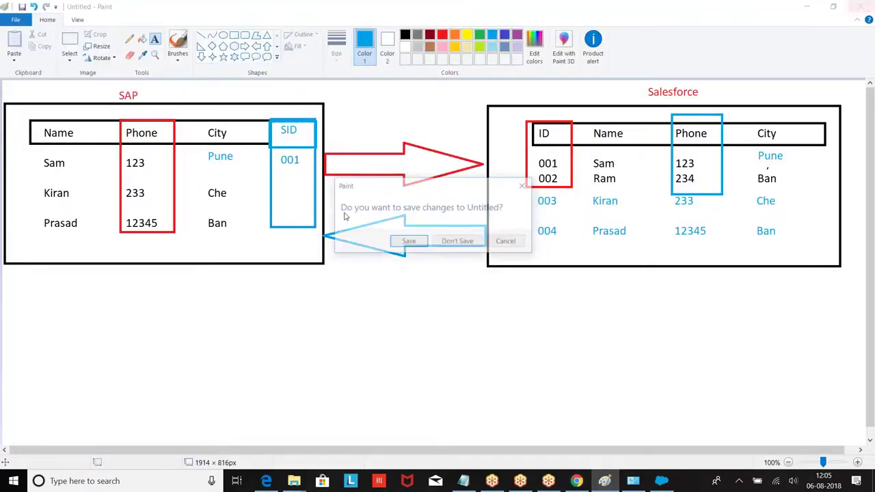
Discard the Paint drawing and create a new Excel worksheet in DataLoader.
left_click(460, 241)
right_click(220, 236)
mouse_move(264, 373)
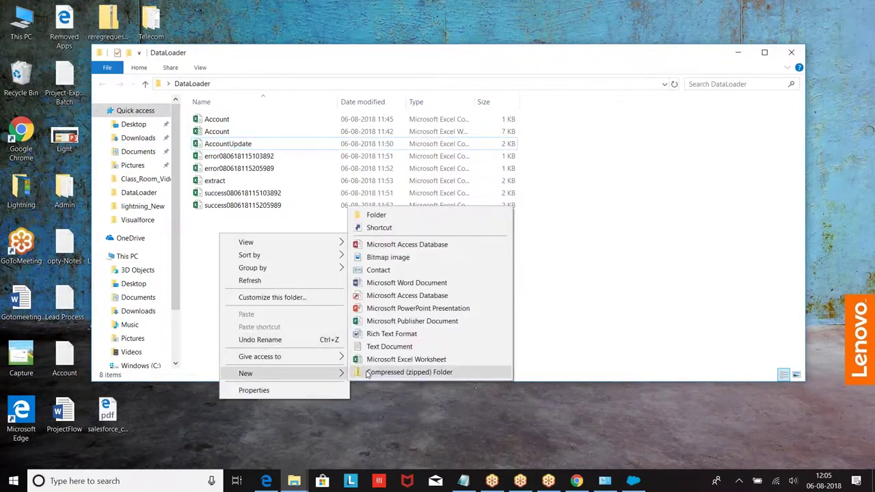
left_click(390, 358)
Name the new workbook Customer and open it in Excel.
key("BackSpace")
type("user")
key("BackSpace")
key("BackSpace")
key("BackSpace")
type("stomer")
left_click(372, 358)
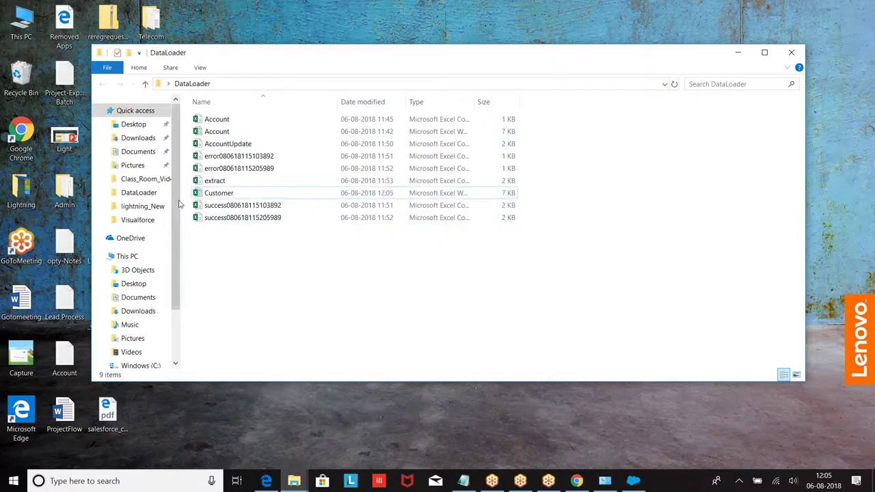
left_click(208, 195)
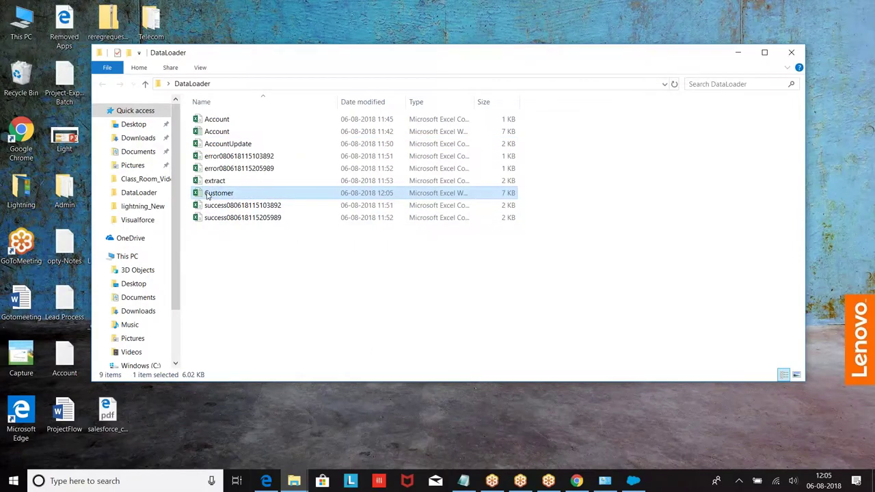
double_click(207, 195)
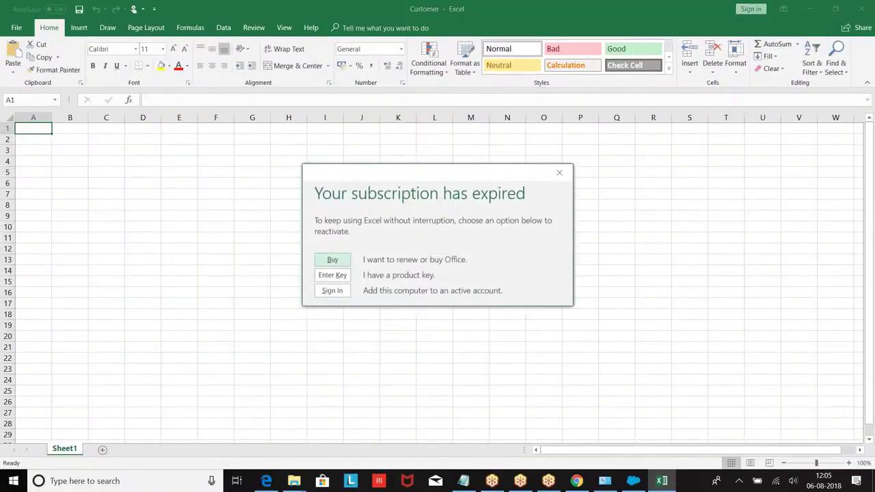
Dismiss the subscription notice, enter Last Name and FirstName headings, widening column B.
left_click(559, 172)
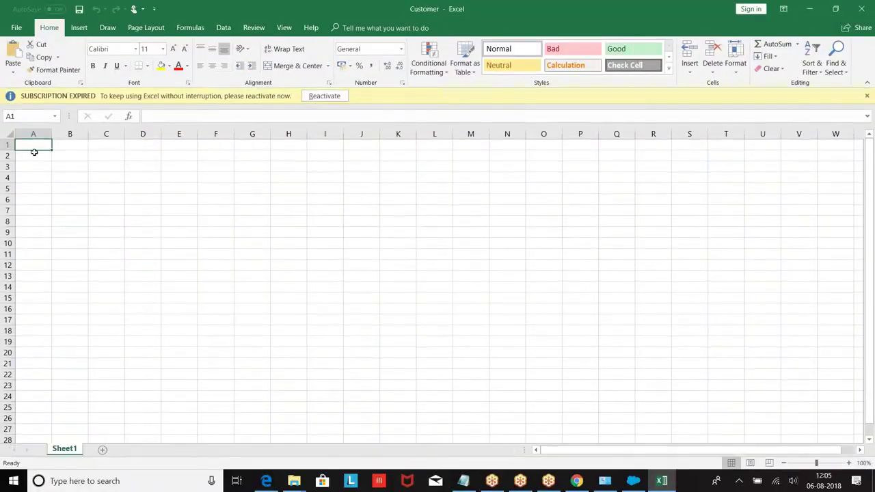
double_click(36, 145)
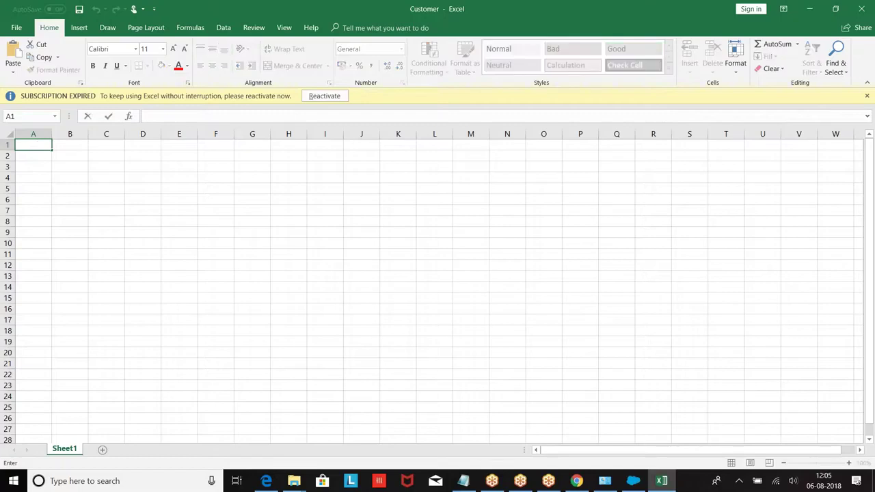
type("Last Nmae")
key("Tab")
type("Fi")
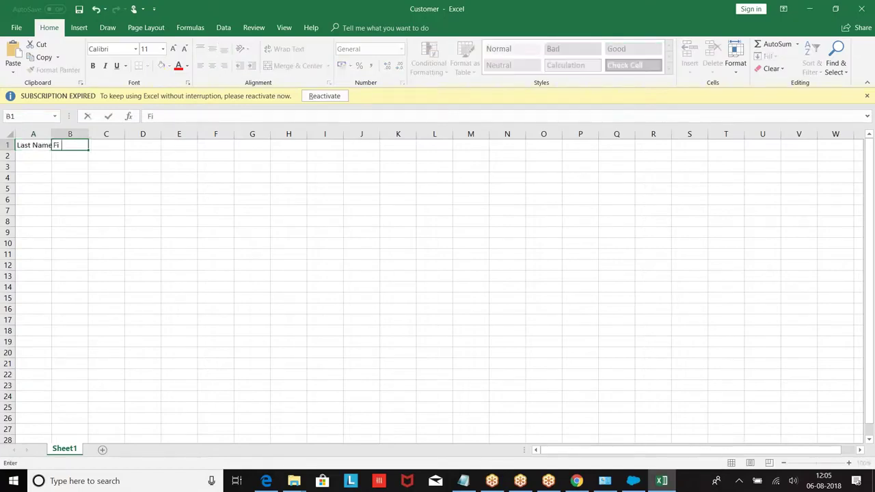
type("rstNmae")
type("ame")
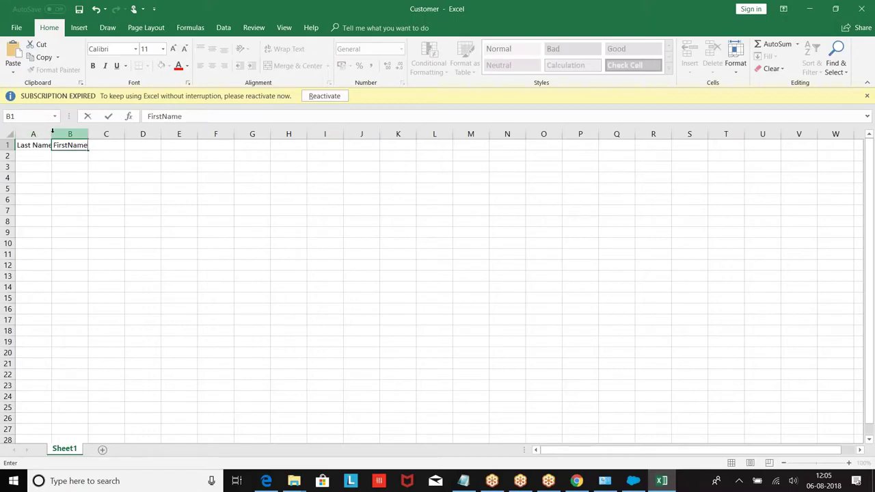
left_click(52, 133)
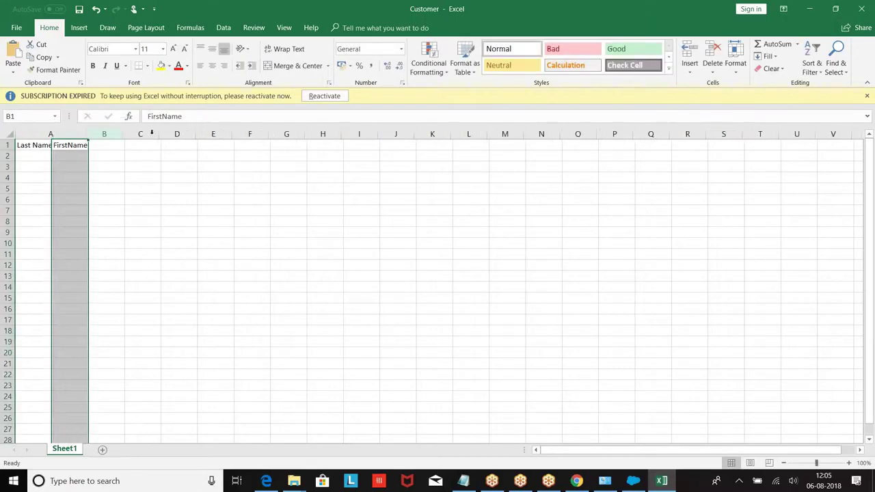
left_click_drag(121, 131, 344, 159)
Add the Phone heading in C1 and adjust column C's width.
left_click(232, 148)
type("Phone")
key("Tab")
Add the Type and CNO headings in D1 and E1.
key("Tab")
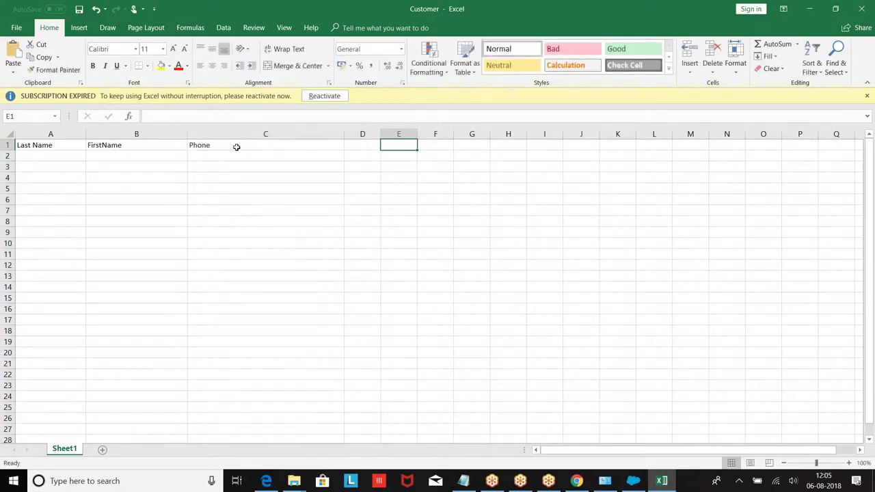
left_click_drag(344, 135, 409, 134)
left_click(344, 134)
left_click(329, 146)
type("Type")
key("Tab")
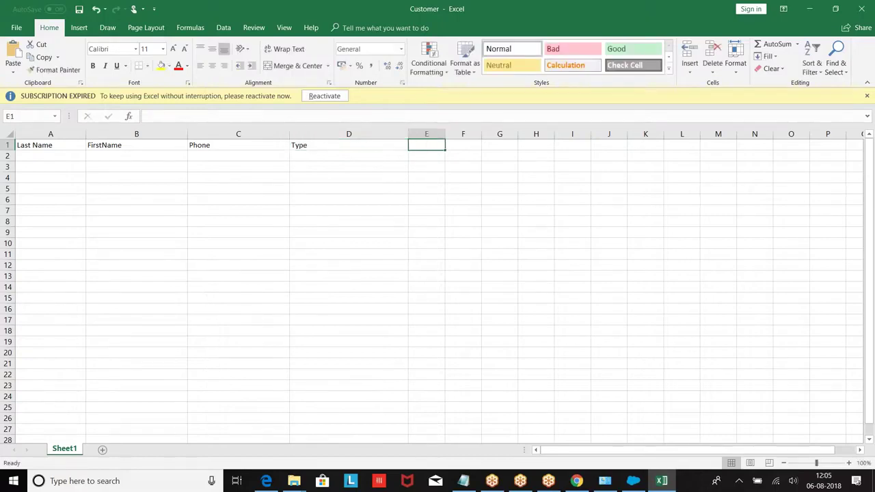
type("E")
type("NO")
left_click(44, 156)
Enter the first customer's name and phone in row 2, Type Personal, CNO 1.
type("M")
key("Tab")
type("Satish")
key("Tab")
type("1234")
key("Tab")
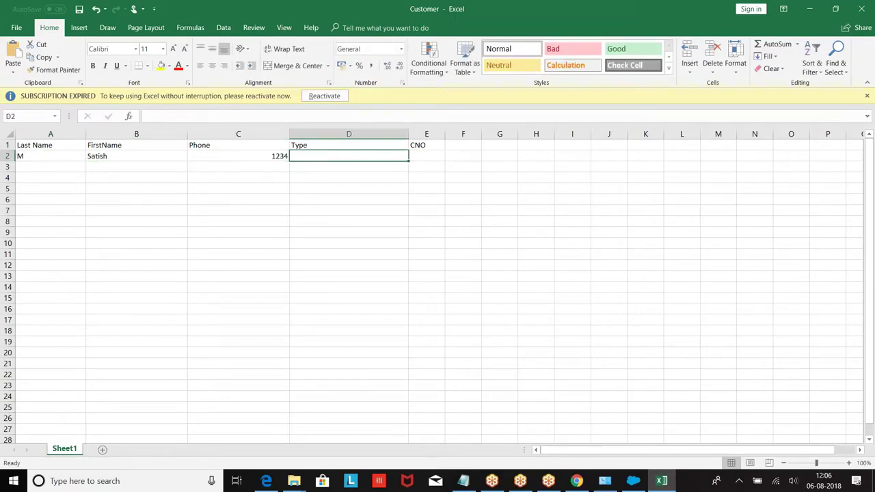
type("P")
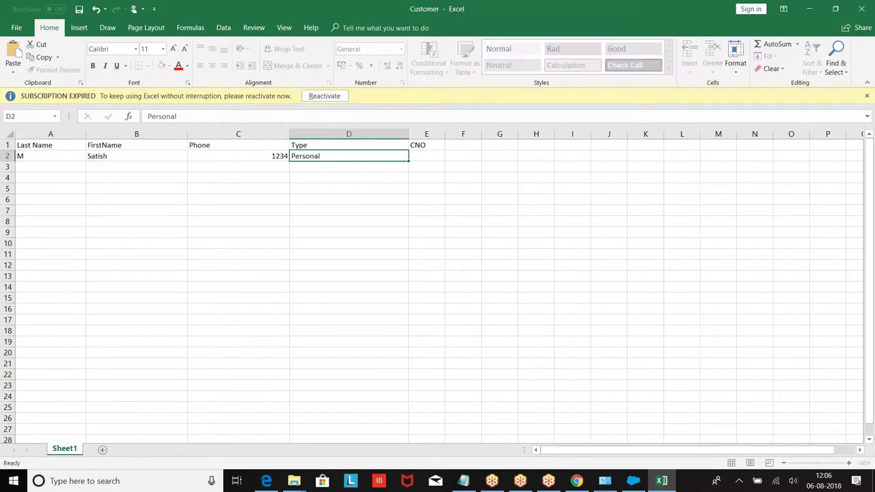
type("ersonal")
key("Tab")
type("1")
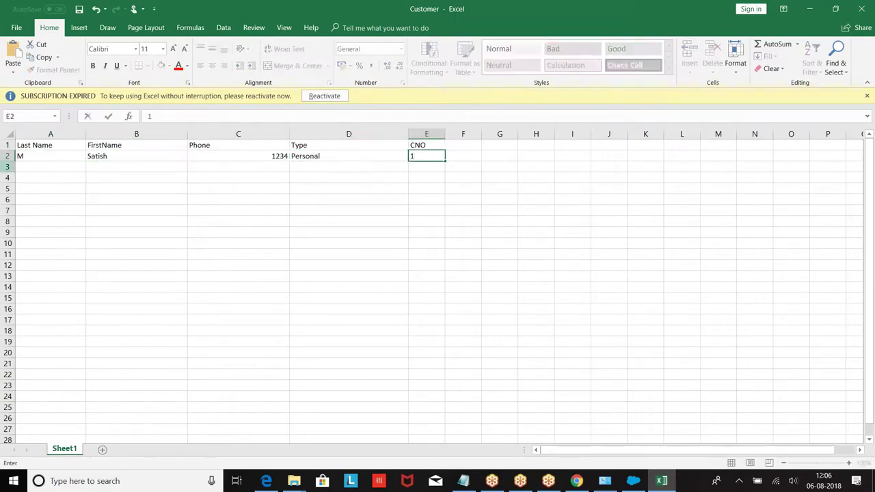
left_click(51, 146)
Enter the second customer's name and phone in row 3, Type Personal, CNO 2.
left_click(38, 165)
type("K")
key("Tab")
type("Kal")
key("Tab")
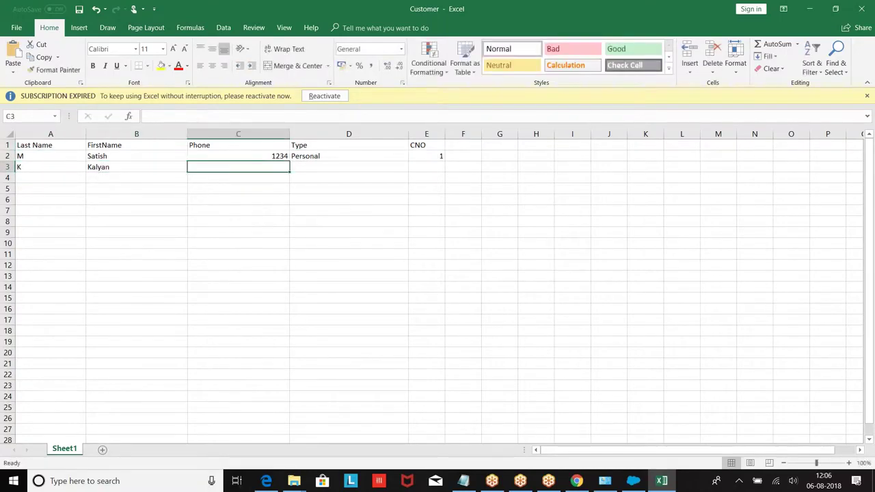
type("2345")
key("Tab")
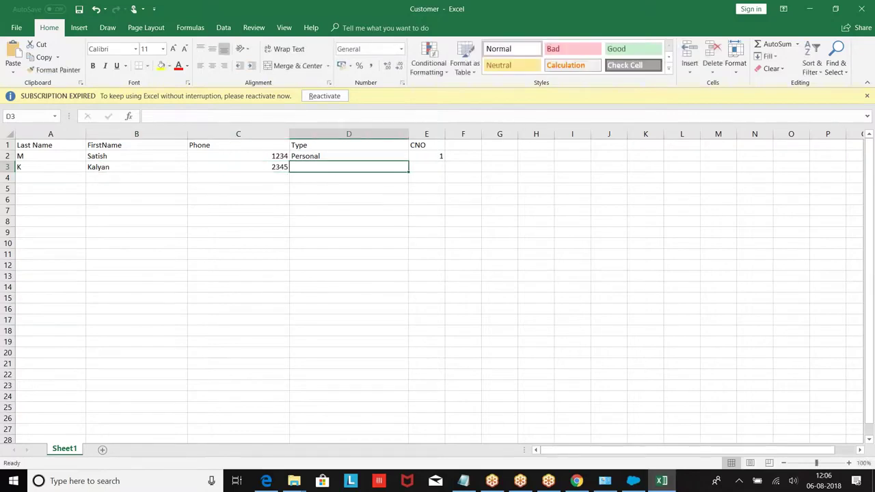
type("Personal")
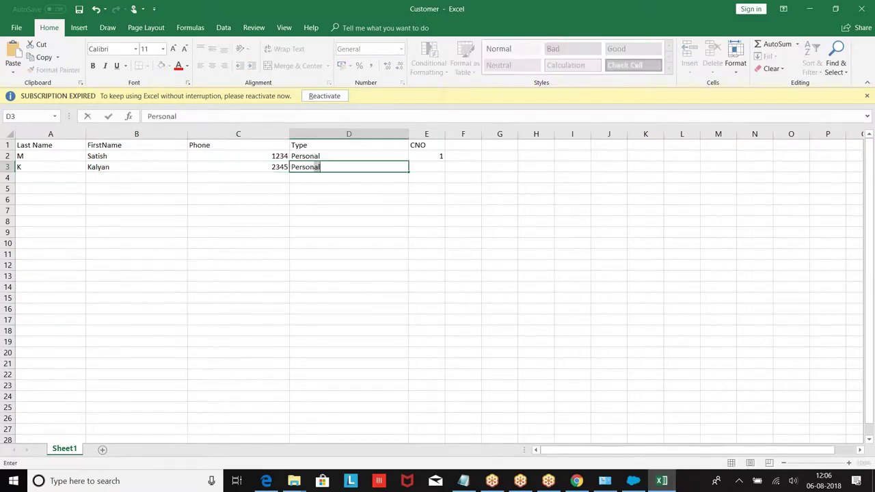
key("Tab")
type("2")
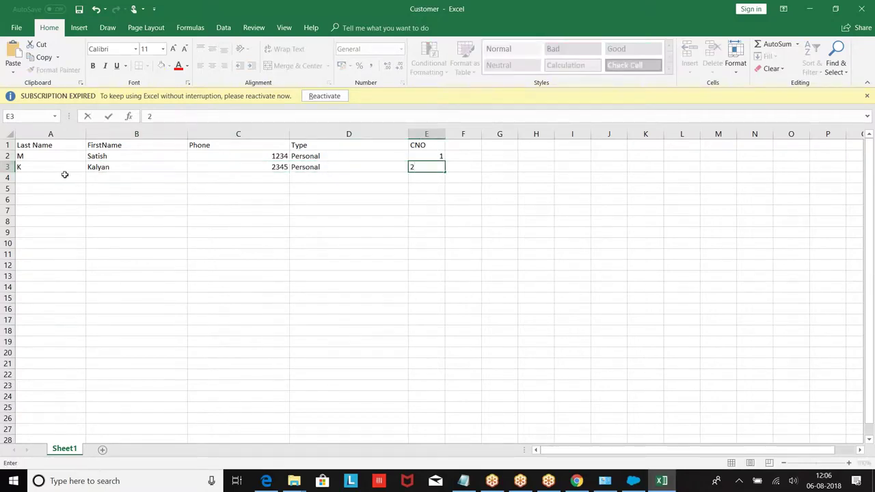
key("Return")
Enter the third customer's name and phone in row 4, Type Personal, CNO 3.
type("L")
key("Tab")
type("Ha")
key("Tab")
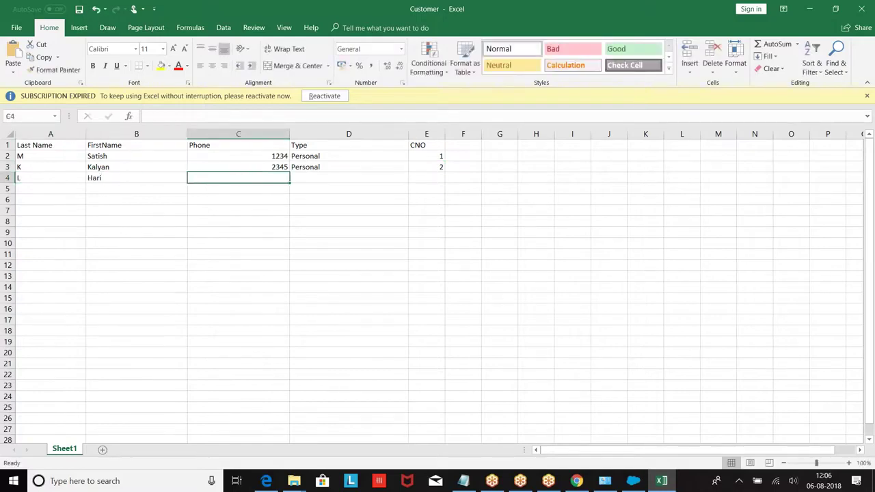
type("9876")
key("Tab")
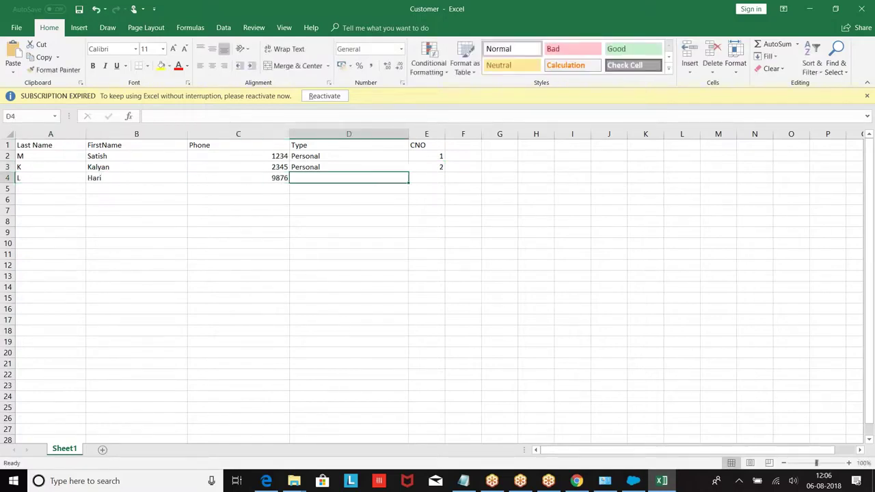
type("Personal")
key("Tab")
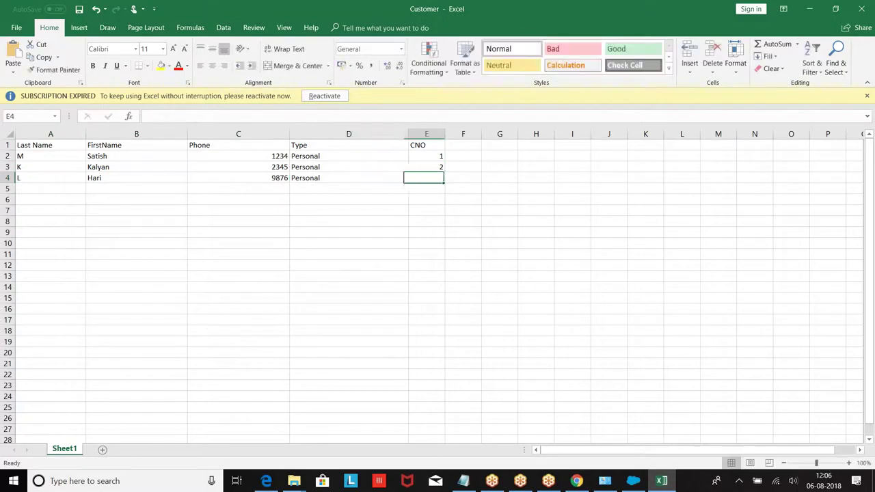
type("3")
left_click(44, 187)
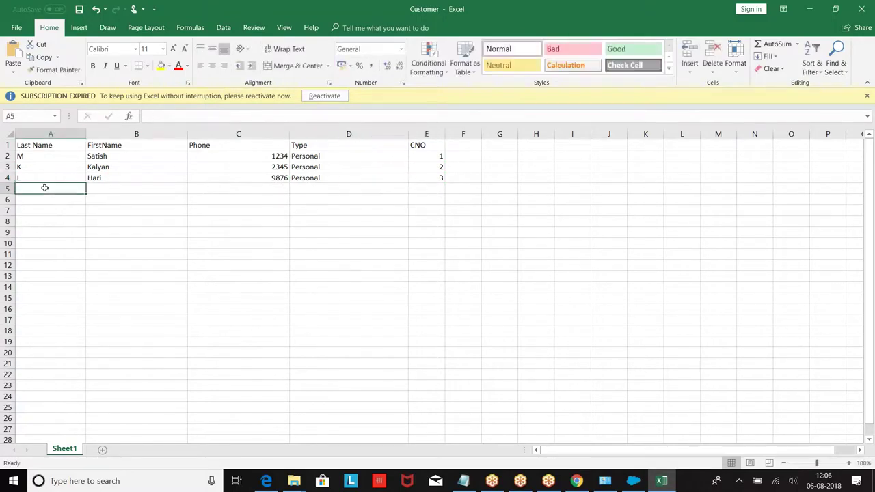
Enter the fourth customer's name and phone in row 5, Type Personal, CNO 4.
type("N")
key("Tab")
type("Pra")
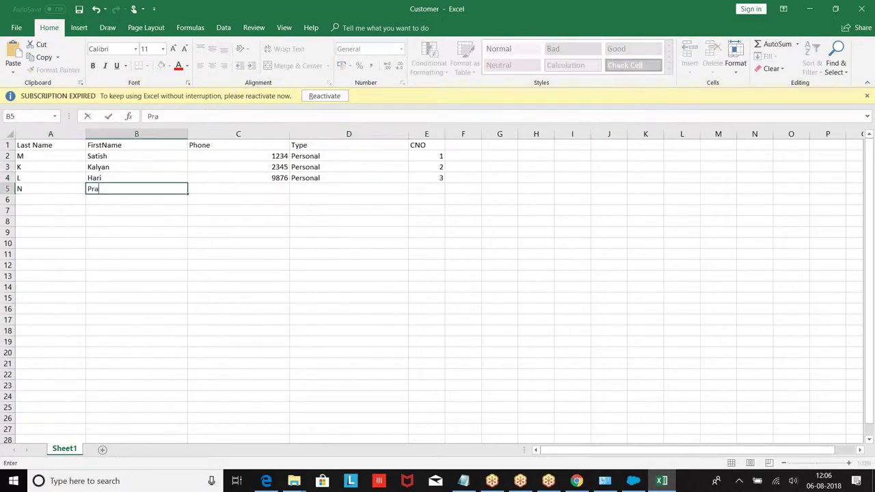
key("Tab")
key("Tab")
key("Left")
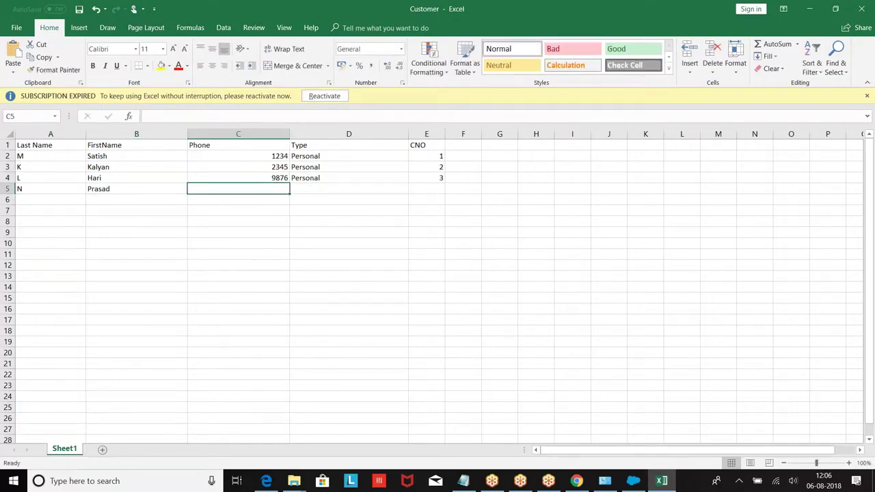
type("9876")
key("Tab")
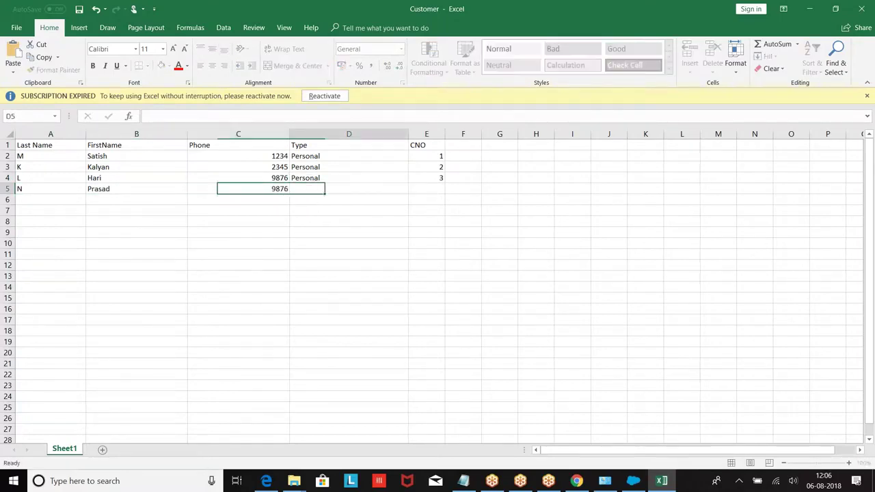
type("Personal")
key("Tab")
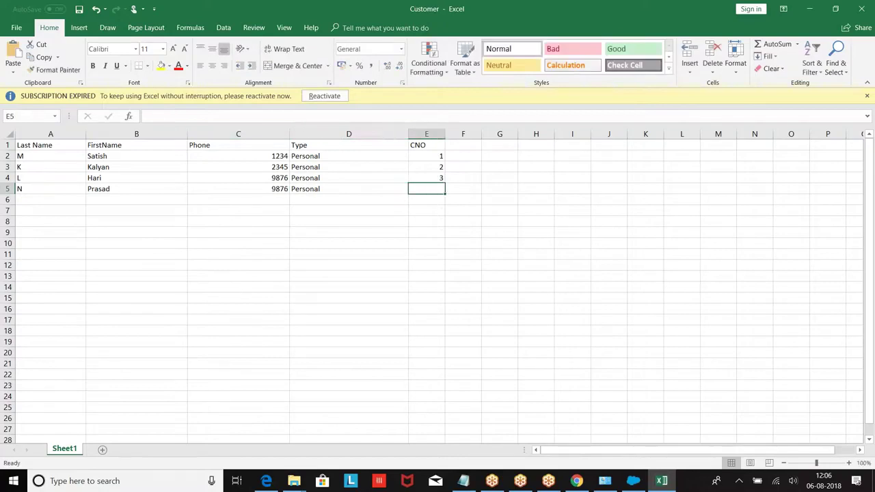
type("4")
left_click(43, 199)
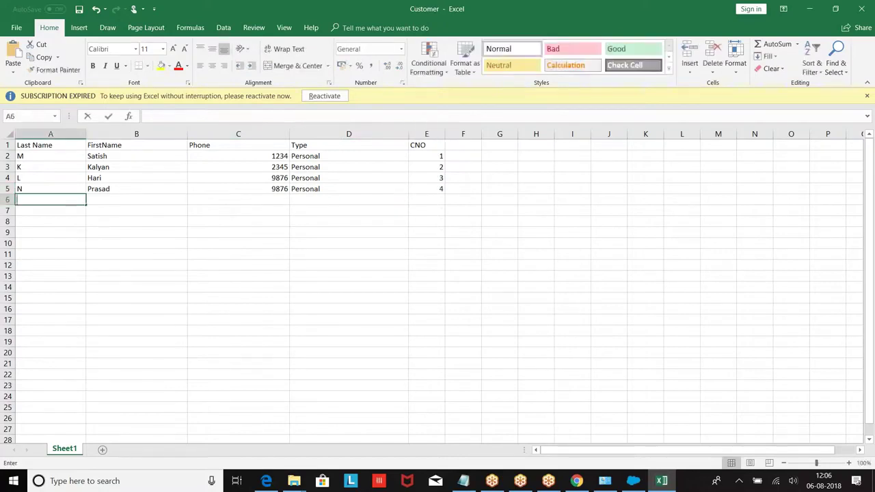
Fill row 6 with the customer's last name, first name, phone, type Personal and CNO 5.
type("K")
key("Tab")
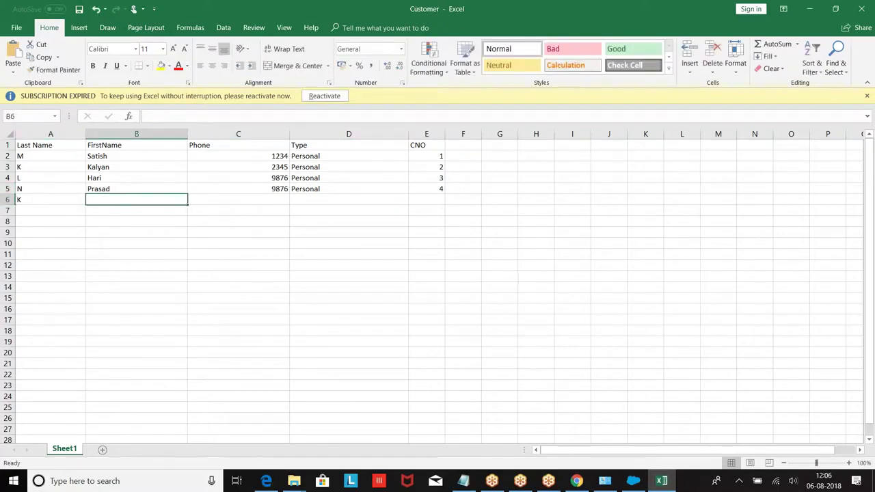
type("Prav")
key("Tab")
type("234")
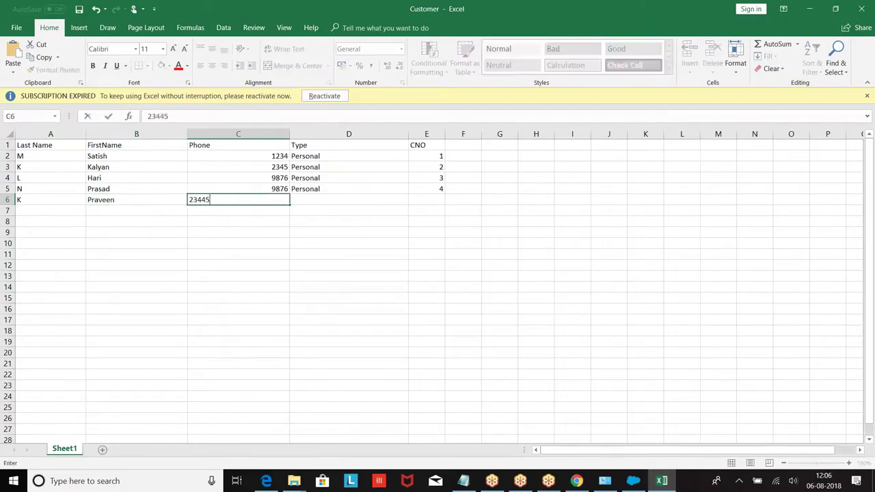
type("45")
key("Tab")
type("Personal")
key("Tab")
type("5")
key("Return")
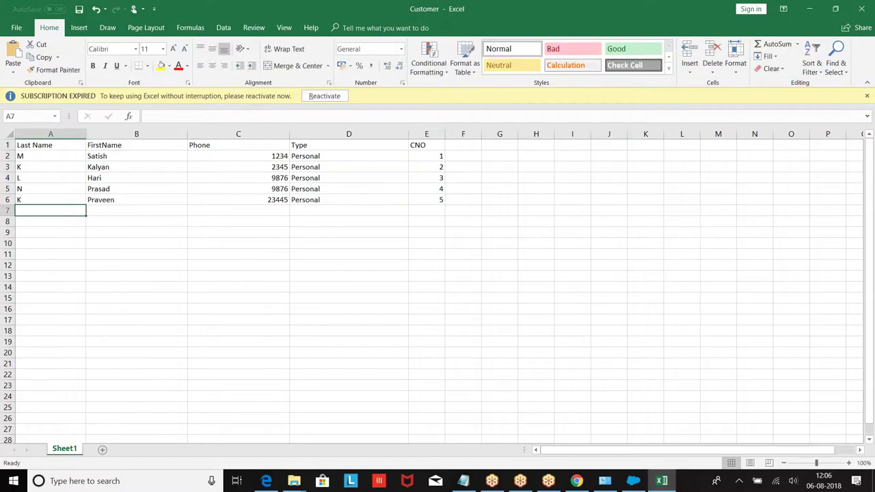
Fill row 7 with the customer's last name, first name, phone, type Personal and CNO 6.
type("SK")
key("Tab")
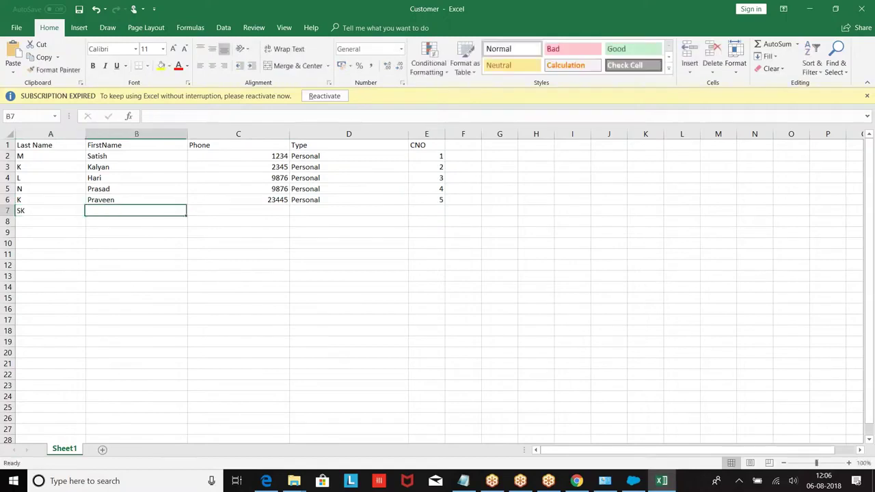
type("Faraz")
key("Tab")
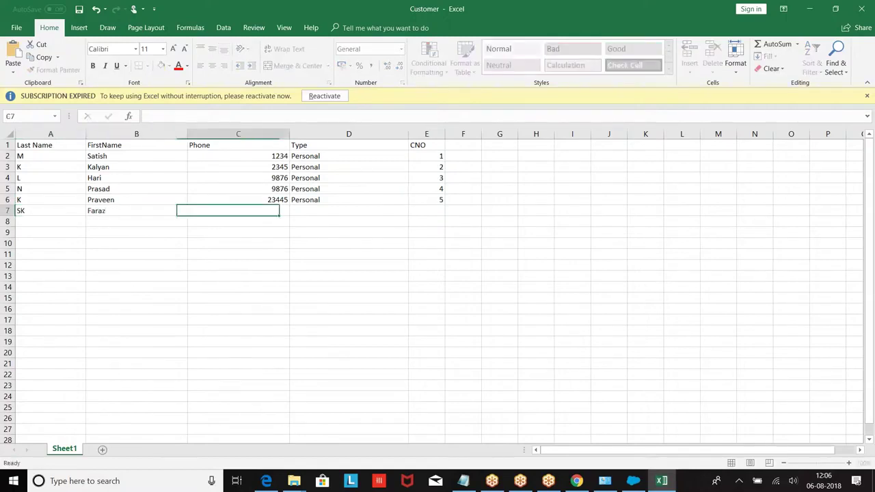
type("9876545")
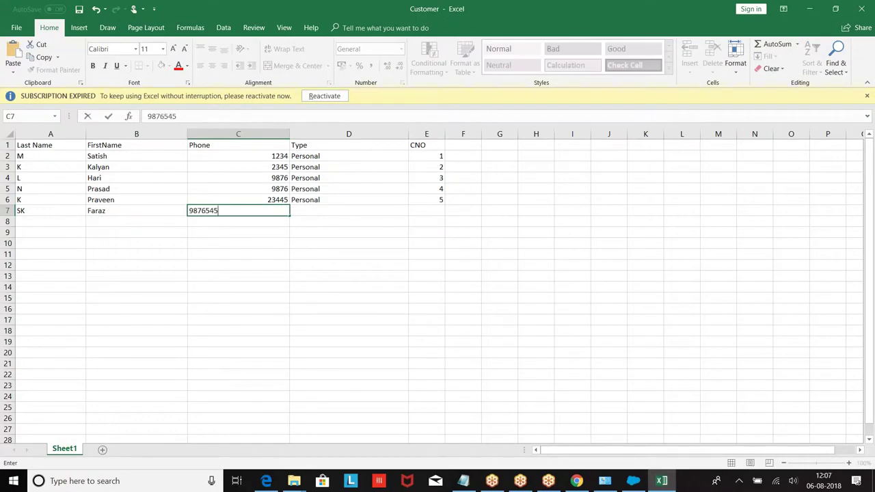
key("Tab")
type("Personal")
key("Tab")
key("Tab")
key("Left")
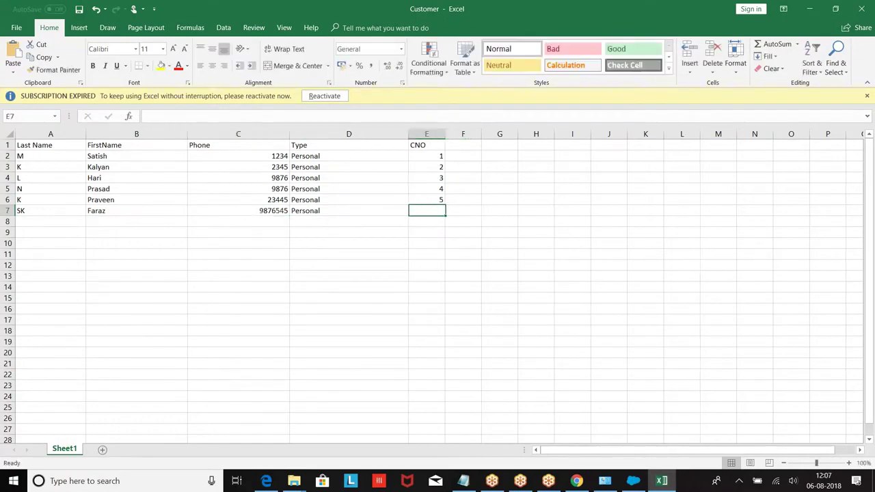
type("6")
left_click(50, 222)
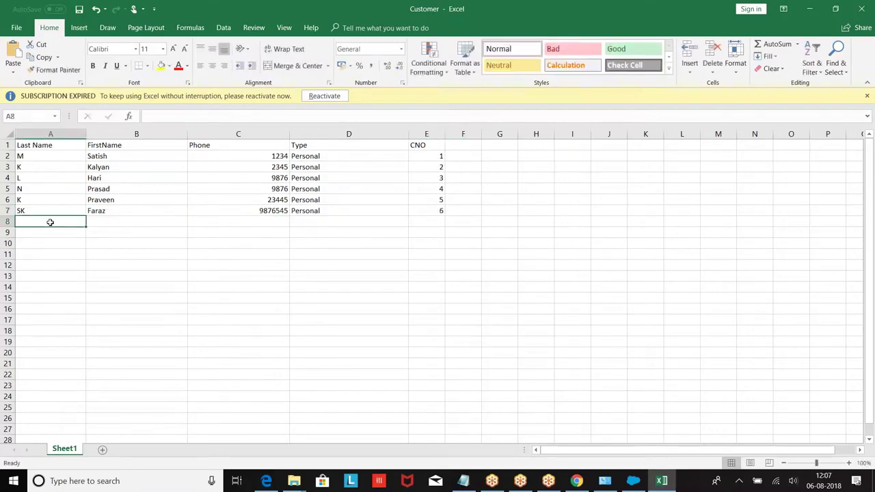
Fill row 8 with the customer's last name, first name, phone, type Personal and CNO 7.
type("M")
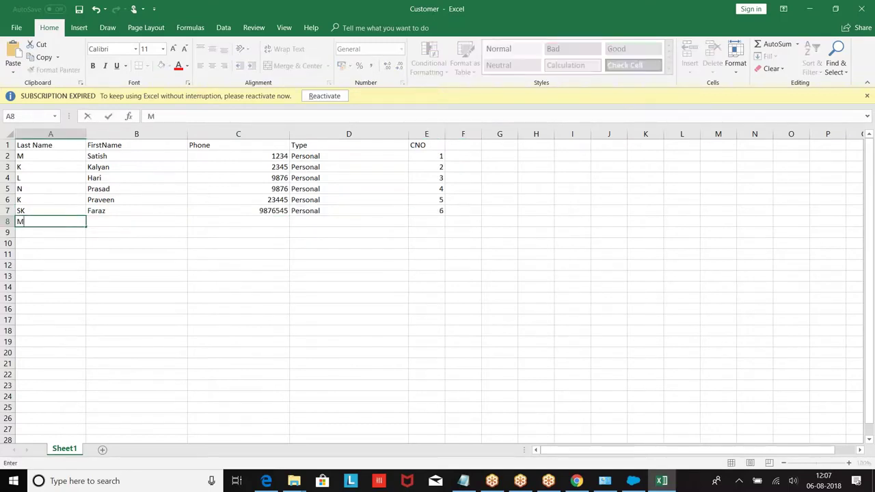
key("Tab")
type("Prasanthi")
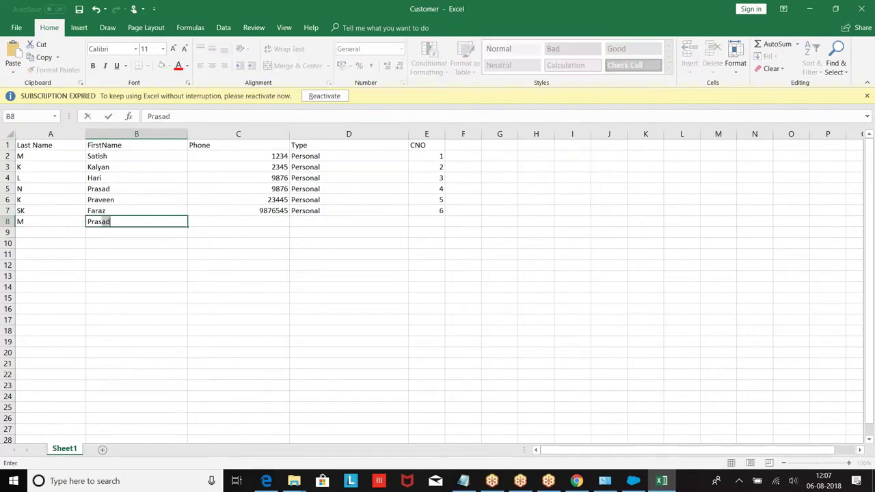
key("Tab")
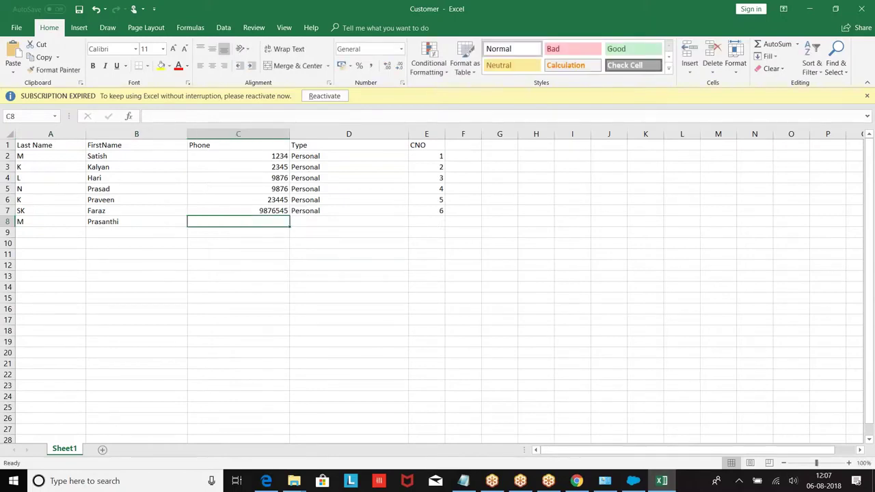
type("8765")
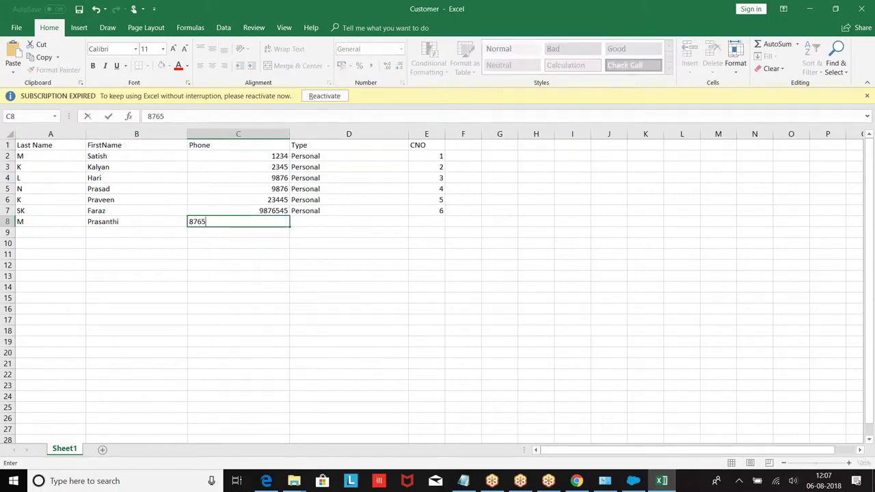
key("Tab")
type("Personal")
key("Tab")
type("7")
key("Return")
Fill row 9 with the customer's last name, first name, phone, type Personal and CNO 7.
type("N")
key("Tab")
type("Neha")
key("Tab")
key("Tab")
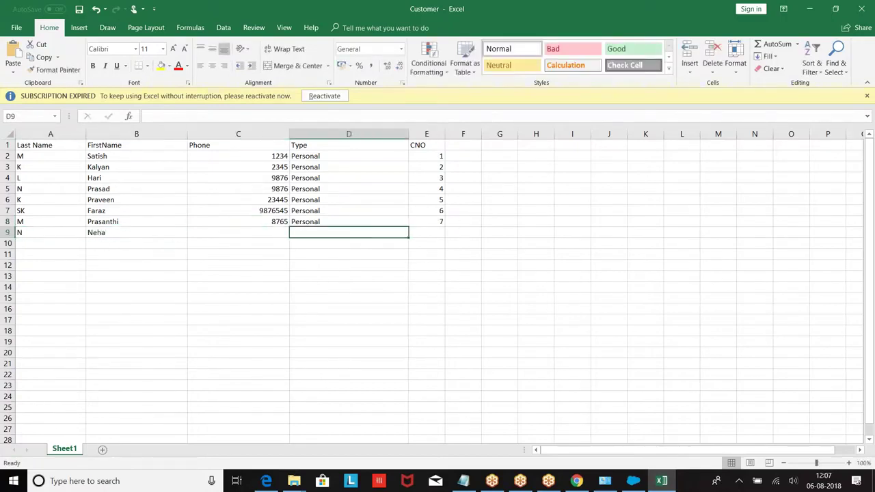
left_click(237, 232)
type("5")
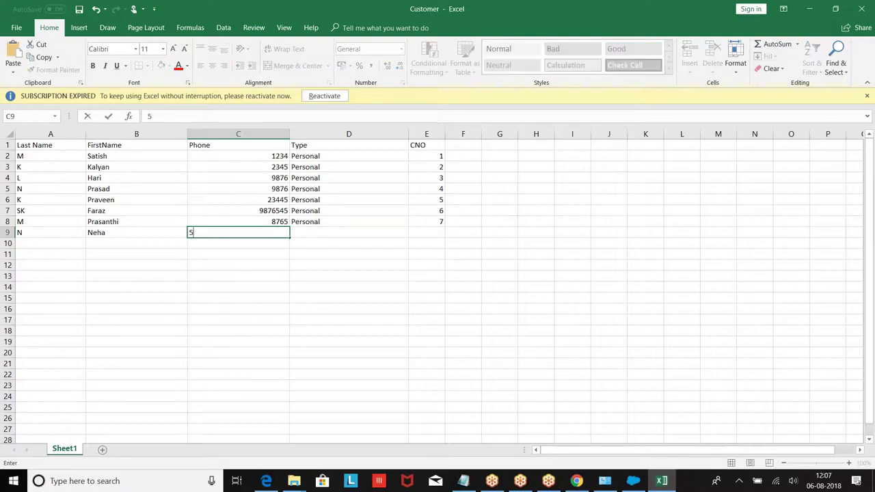
type("678")
key("Tab")
type("P")
key("Tab")
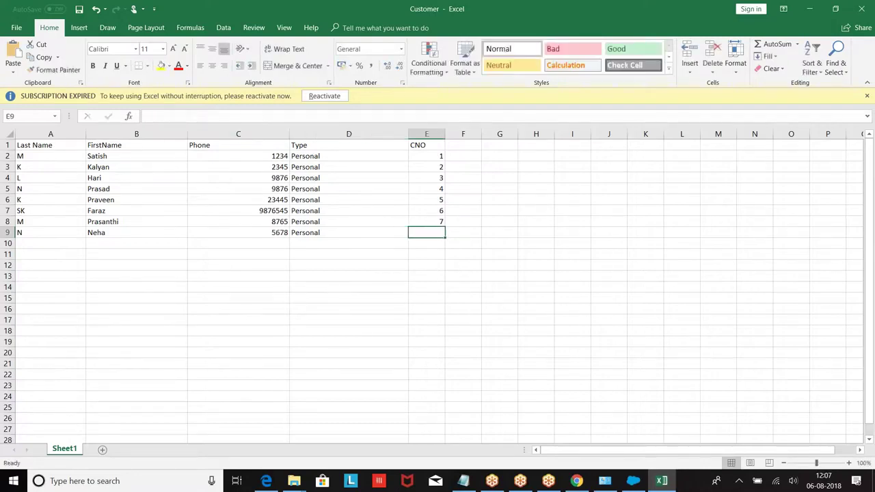
type("7")
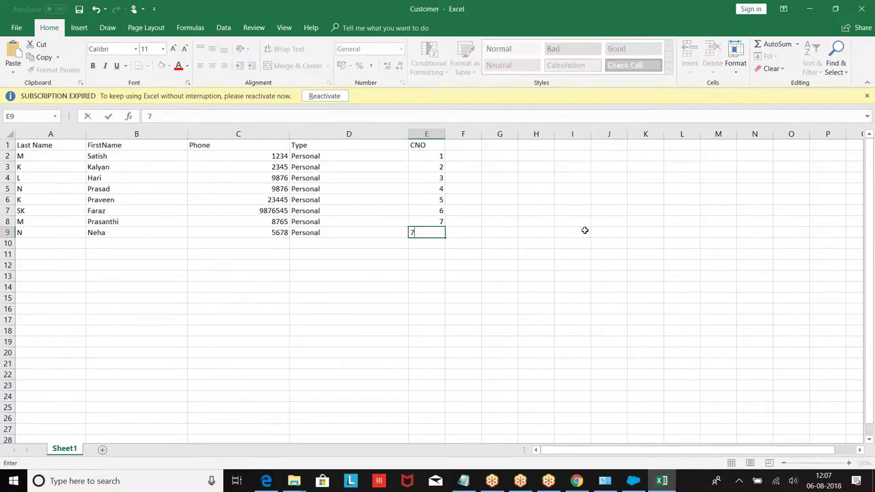
left_click(584, 231)
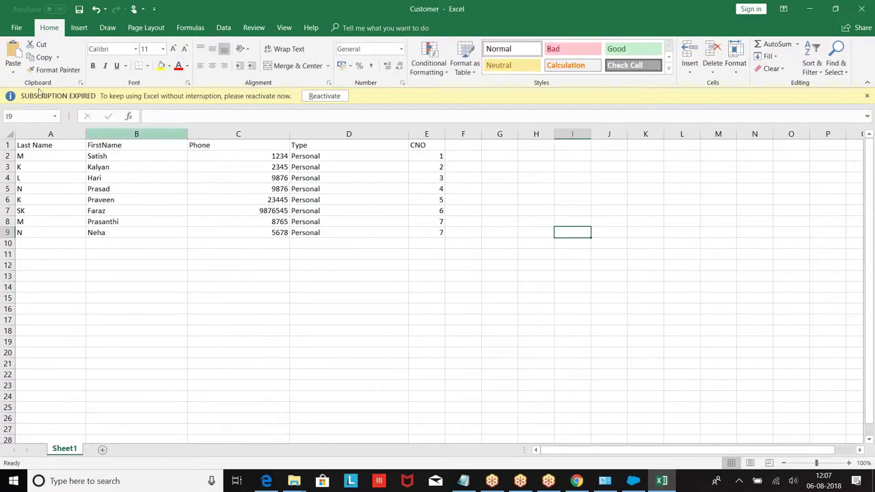
left_click(17, 28)
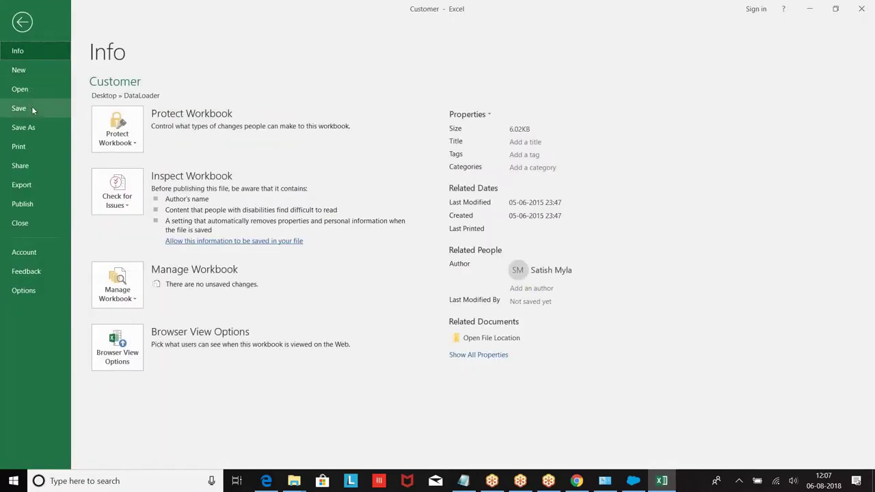
Save the Customer sheet as Customer.csv (CSV Comma delimited) instead of replacing Customer.xlsx.
left_click(30, 129)
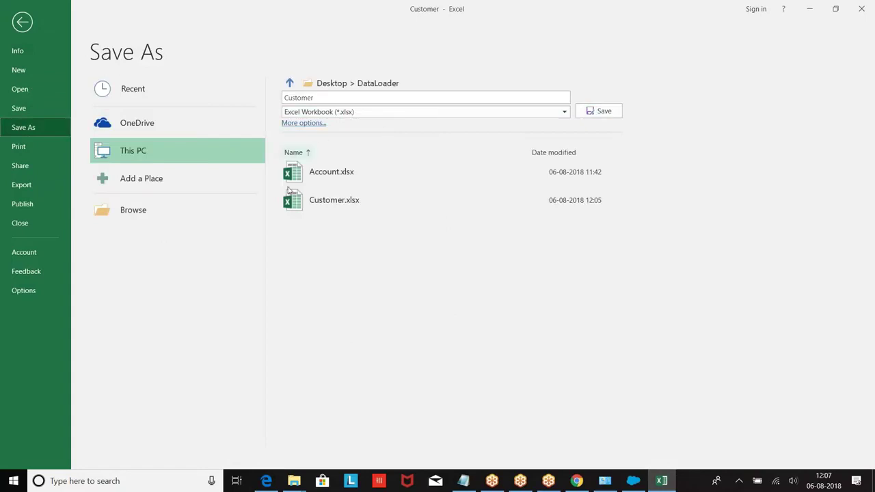
left_click(602, 113)
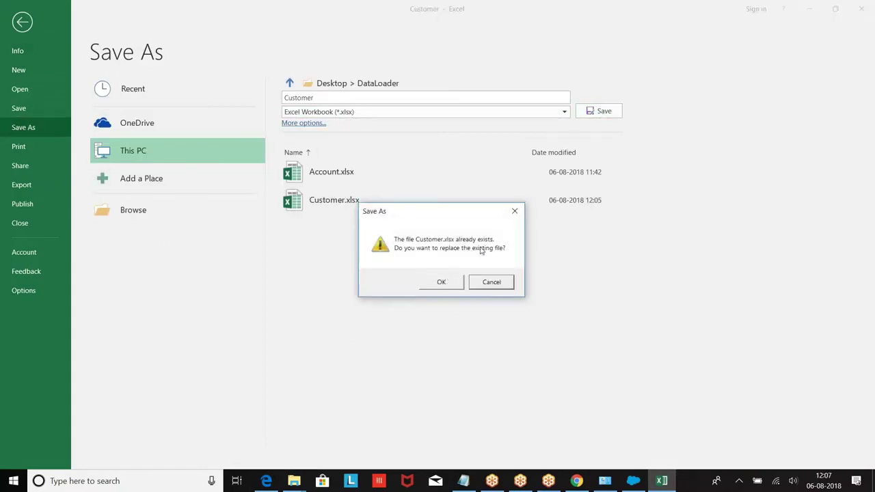
left_click(500, 281)
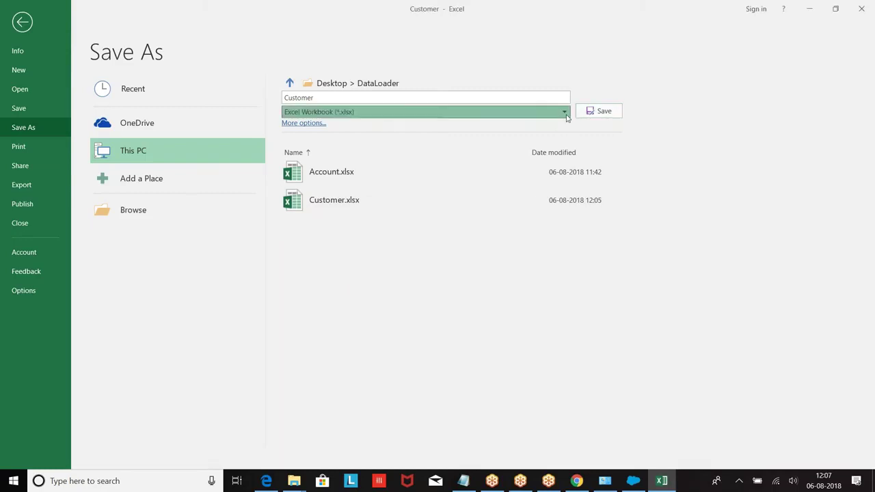
left_click(533, 112)
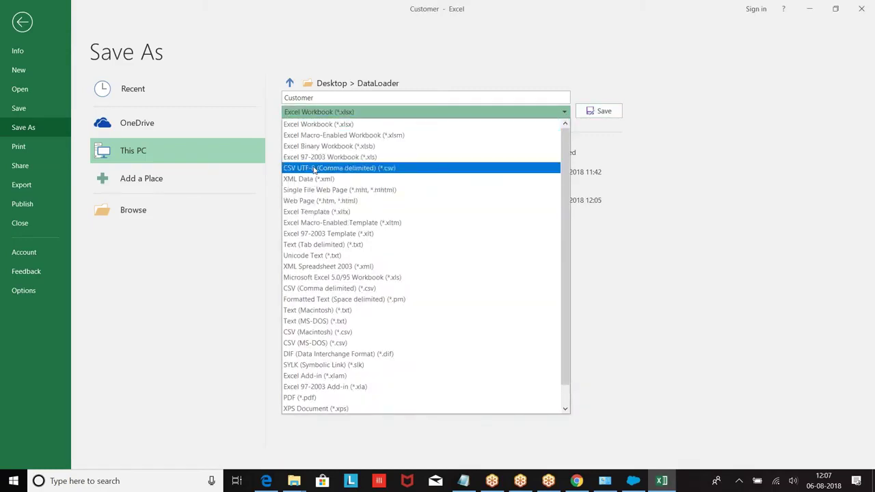
left_click(315, 286)
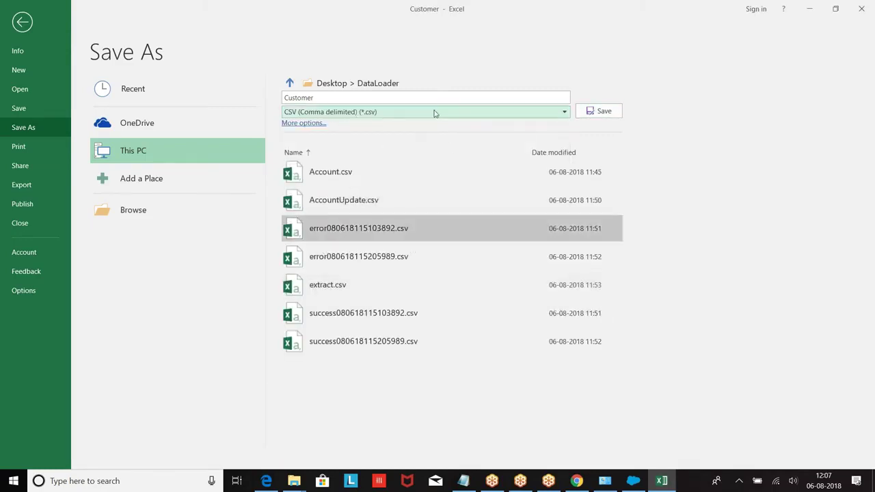
left_click(595, 111)
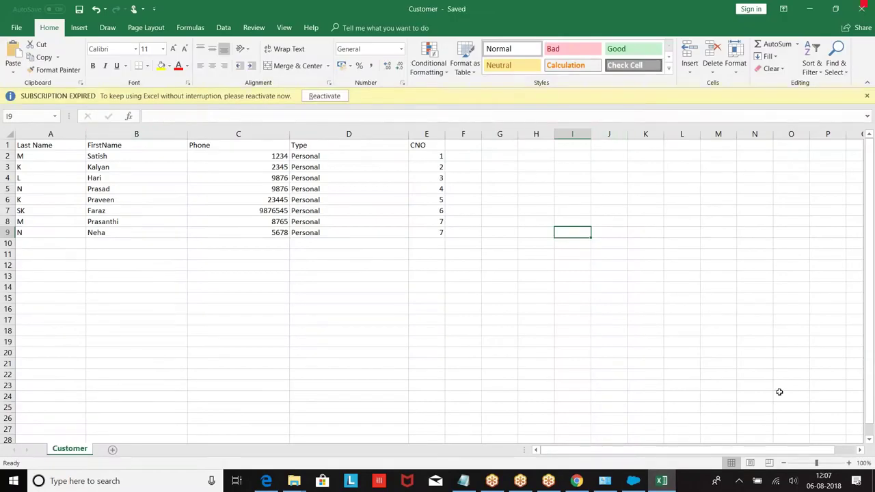
left_click(632, 481)
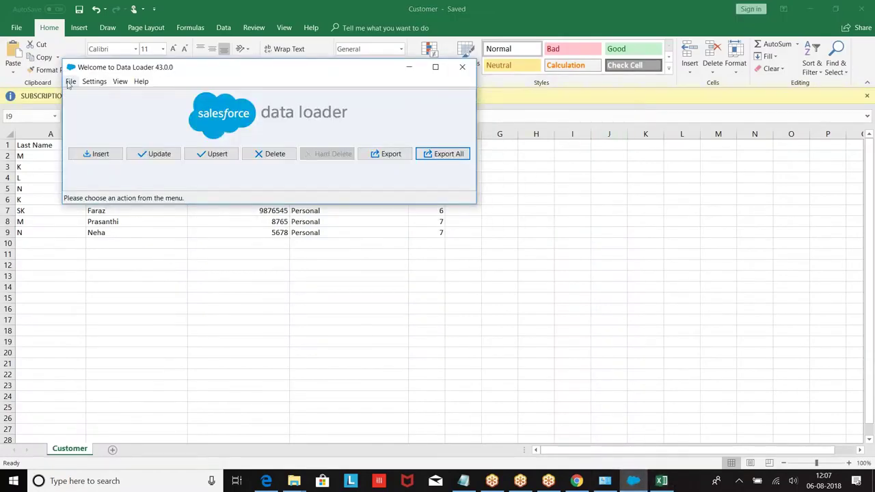
Start an Upsert in Data Loader and choose the Production environment to log in.
left_click(70, 81)
left_click(69, 83)
left_click(70, 81)
left_click(71, 82)
left_click(212, 154)
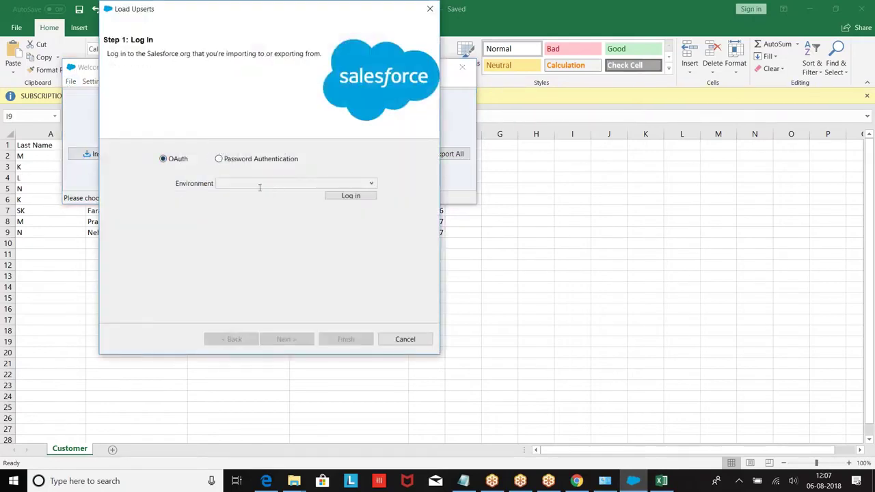
left_click(260, 185)
left_click(254, 197)
left_click(349, 196)
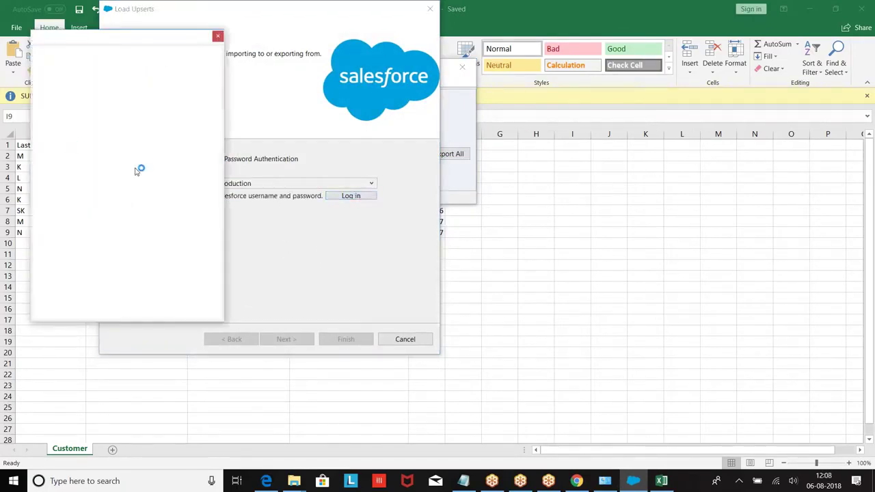
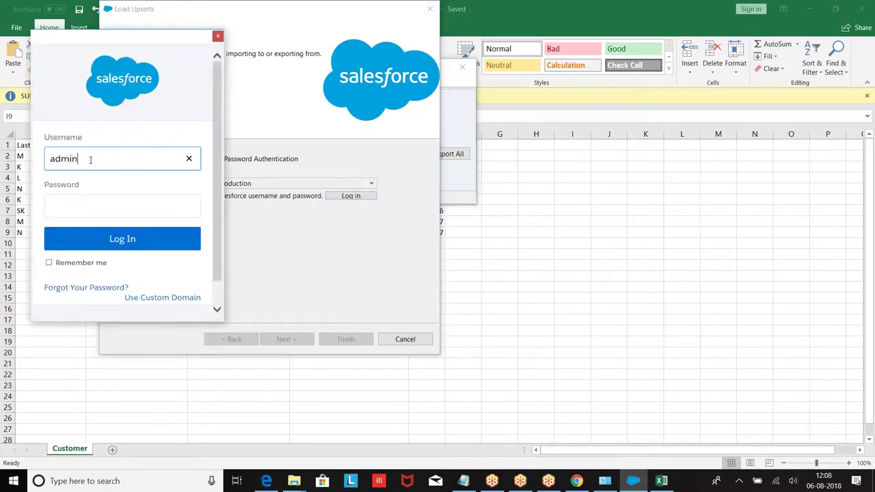
Sign in with the admin username and password, allow access, and continue to Step 2.
key("Tab")
type("•••••••••••••")
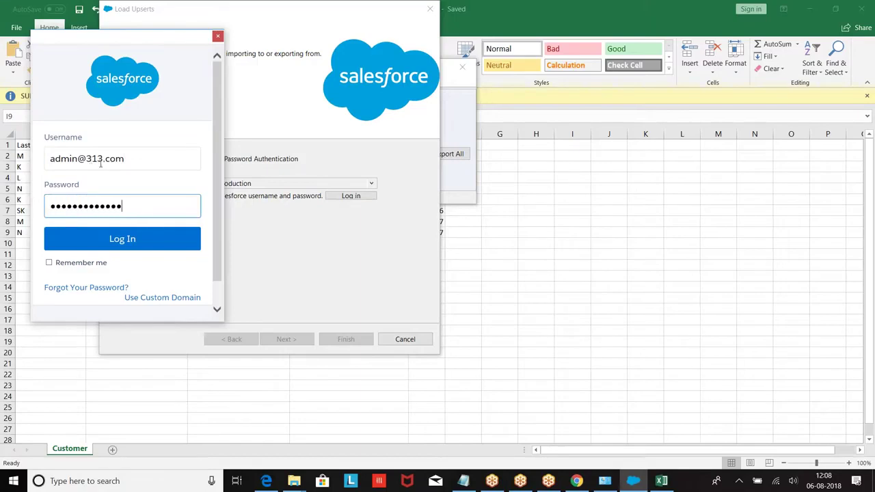
left_click(113, 241)
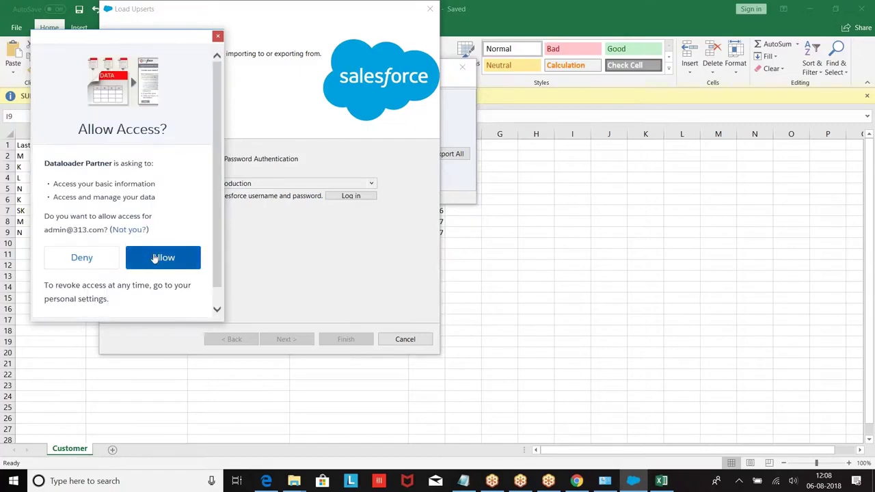
left_click(155, 259)
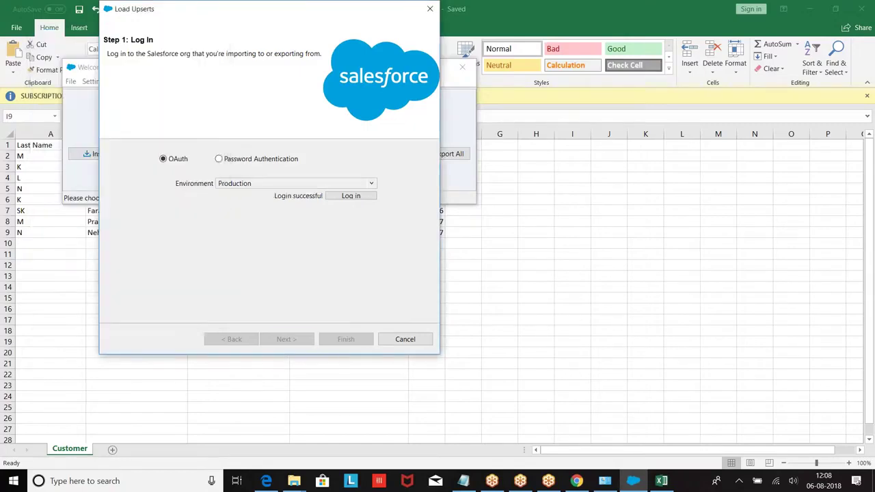
left_click(296, 342)
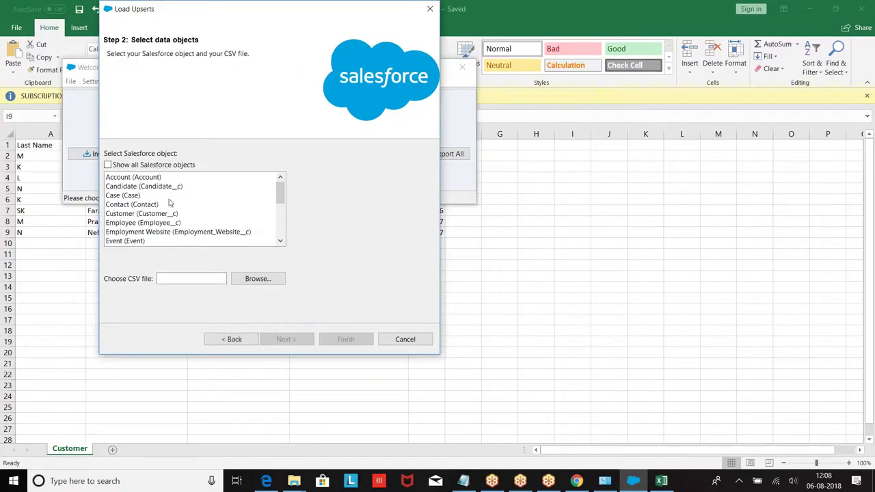
Choose the Customer object and Customer.csv, with CNo__c as the matching field.
left_click(130, 214)
left_click(251, 280)
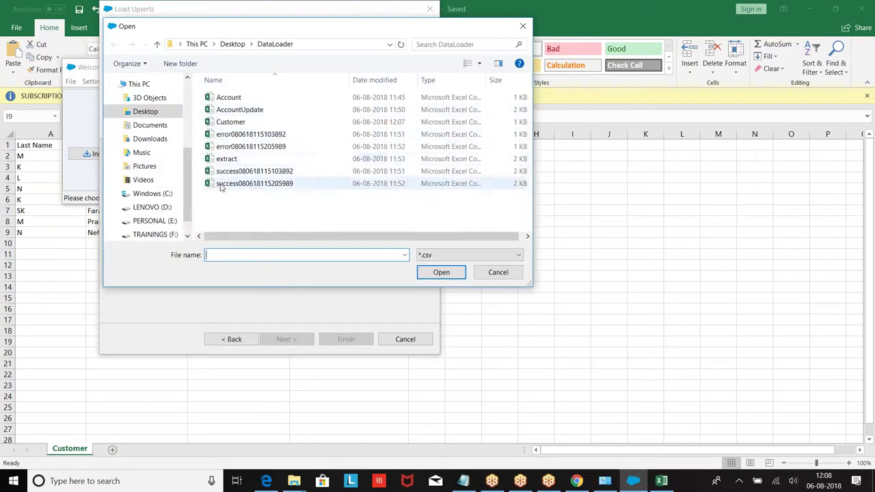
left_click(232, 123)
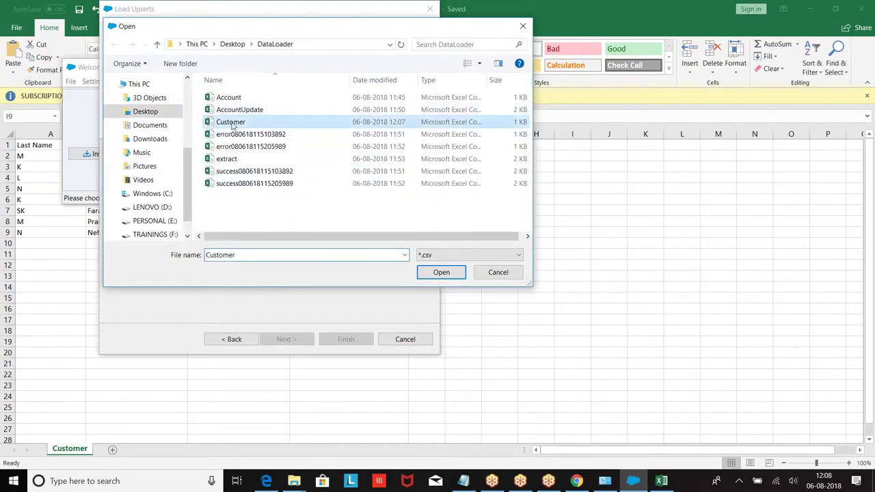
left_click(440, 272)
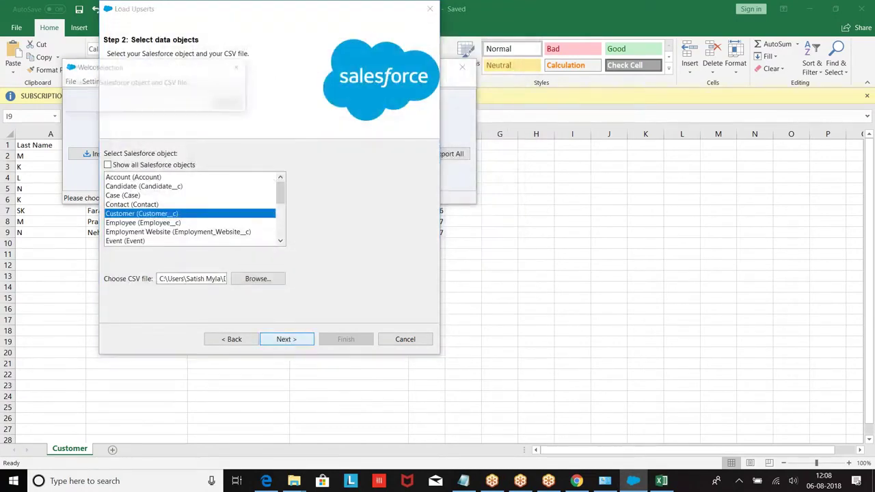
left_click(230, 115)
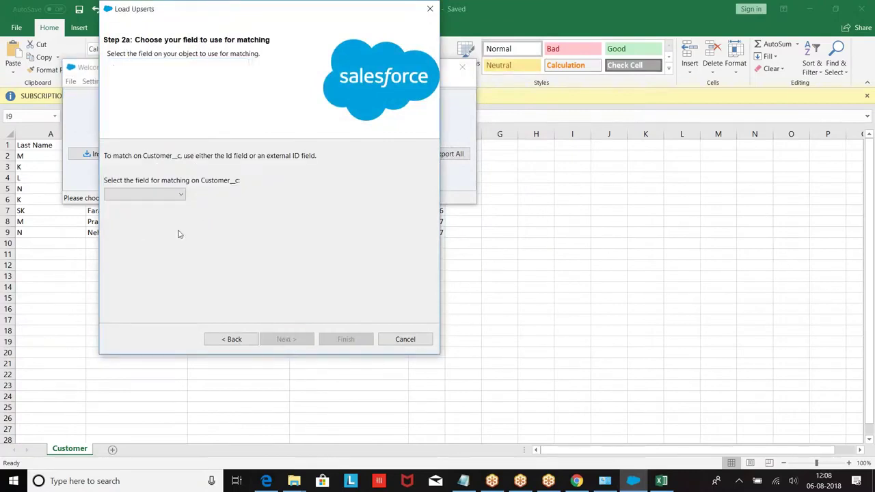
left_click(177, 194)
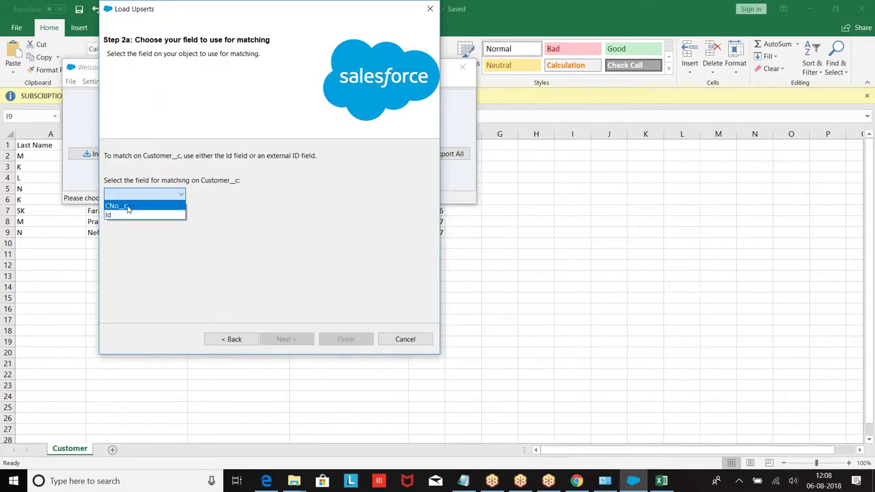
left_click(127, 207)
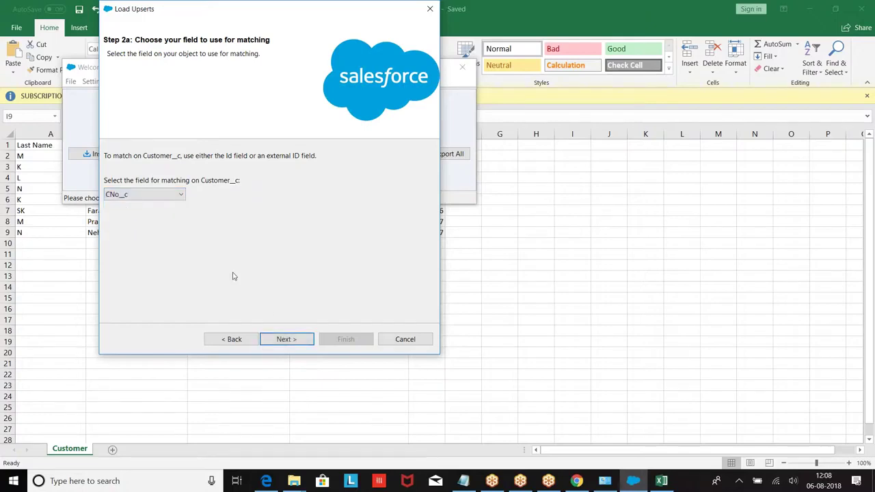
left_click(287, 339)
Auto-match the field mapping, map First_Name__c to FirstName, and proceed to Finish.
left_click(230, 159)
left_click(162, 112)
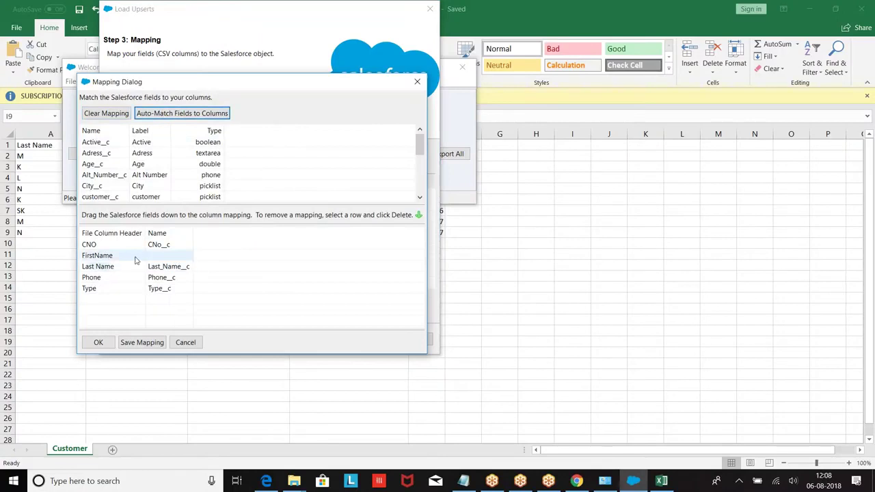
scroll(195, 162, "down", 1)
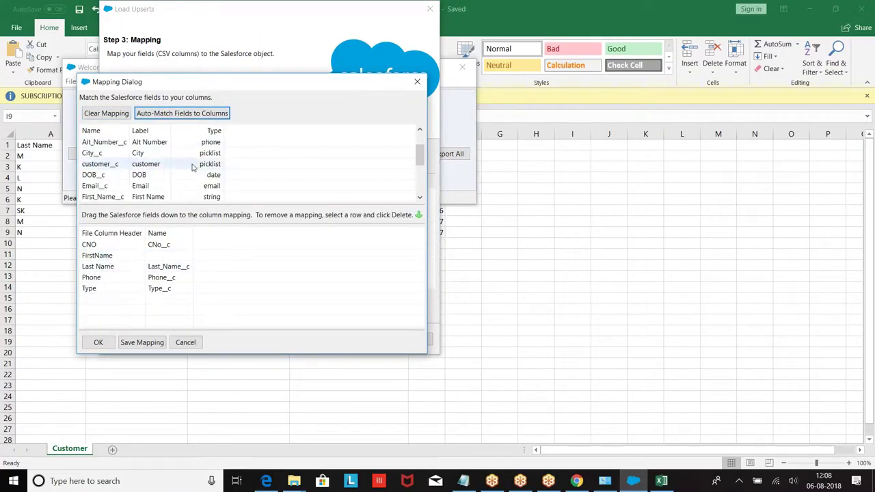
left_click_drag(143, 197, 182, 256)
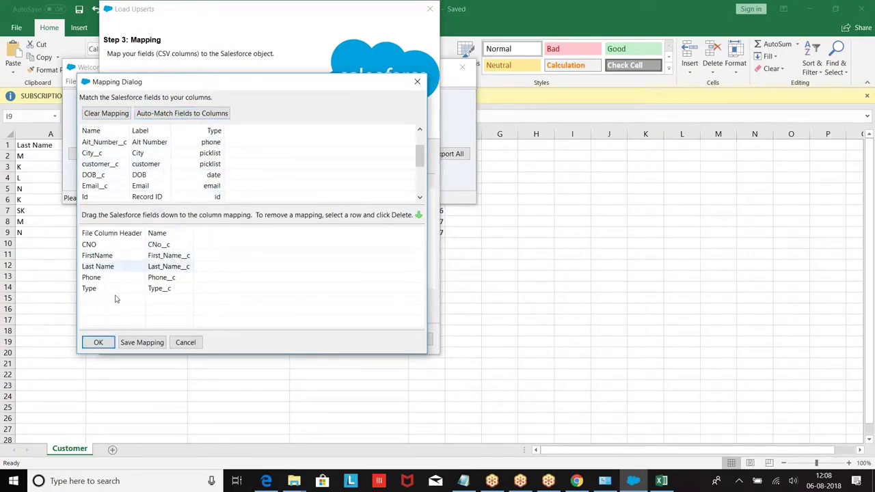
left_click(98, 343)
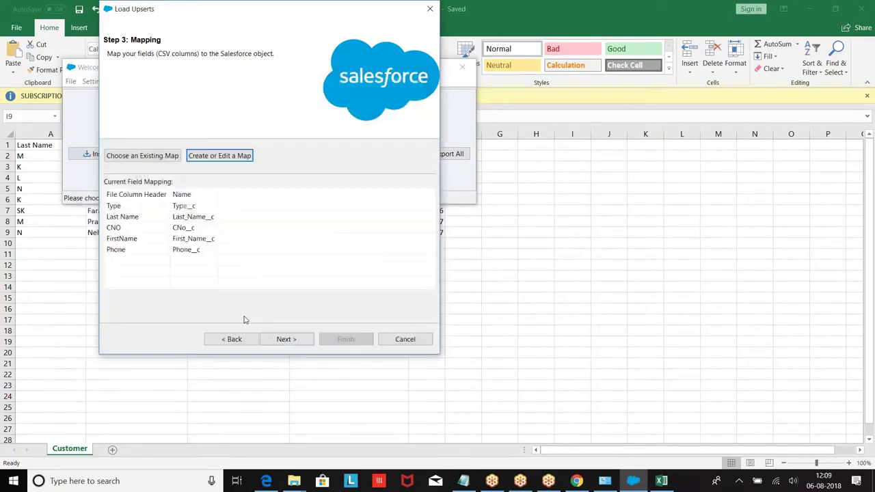
left_click(284, 341)
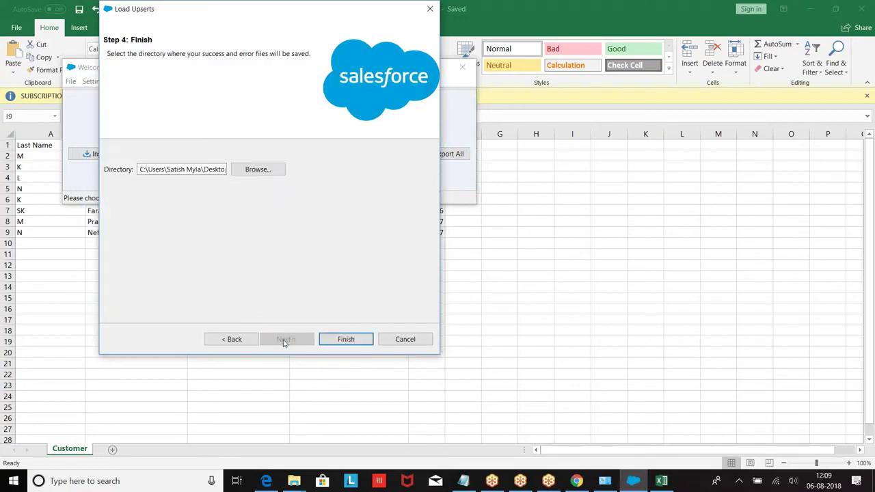
Run the upsert and review the 6 successes and 2 duplicate-external-ID-7 errors.
left_click(346, 339)
left_click(470, 284)
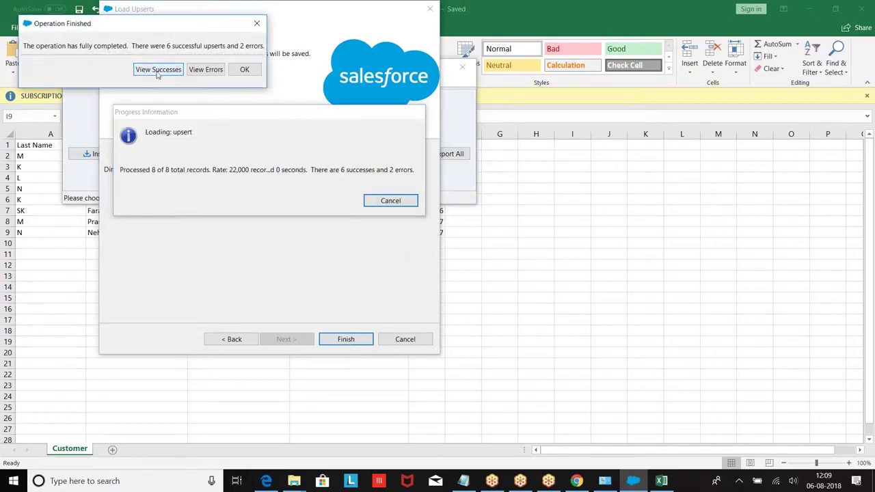
left_click(158, 70)
left_click_drag(285, 125, 672, 125)
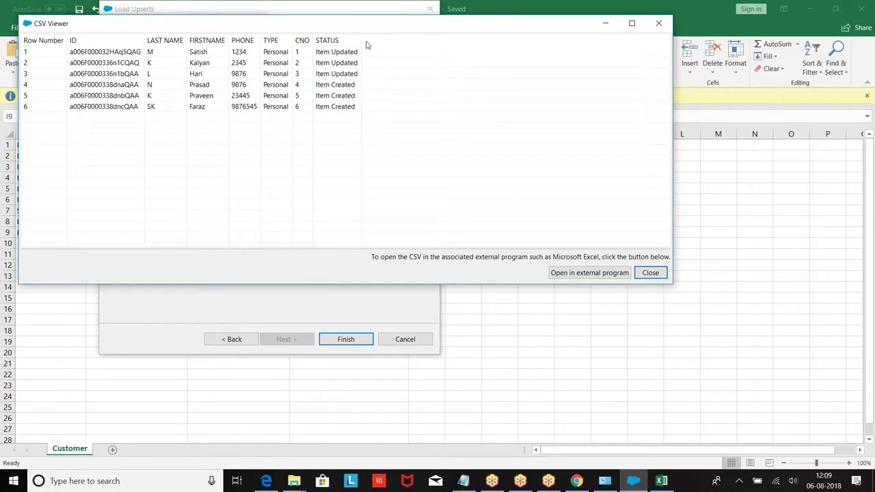
left_click(659, 24)
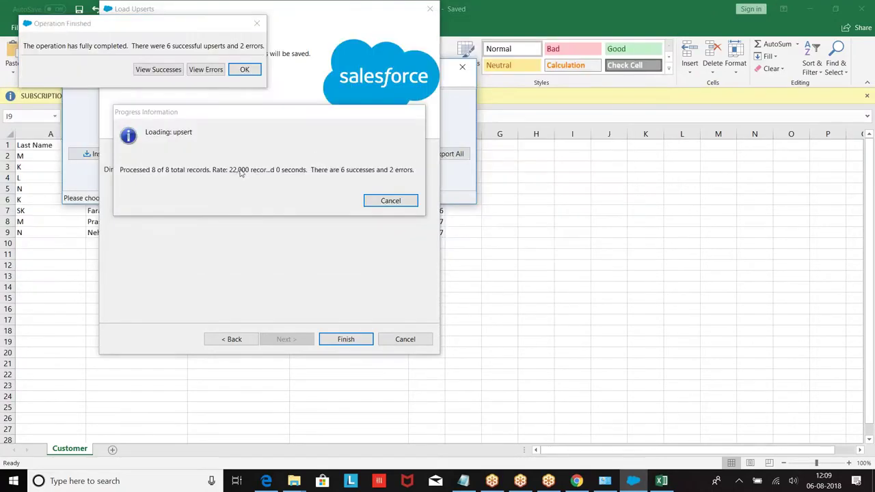
left_click(205, 69)
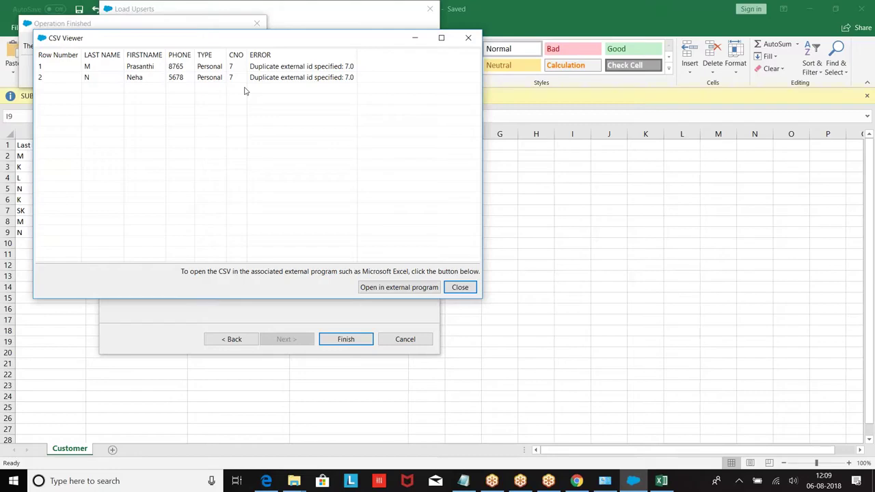
left_click(459, 287)
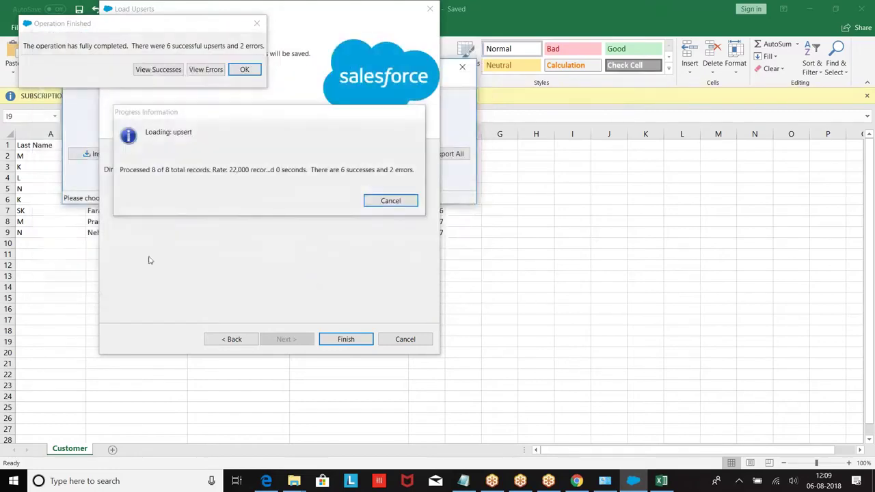
left_click(244, 69)
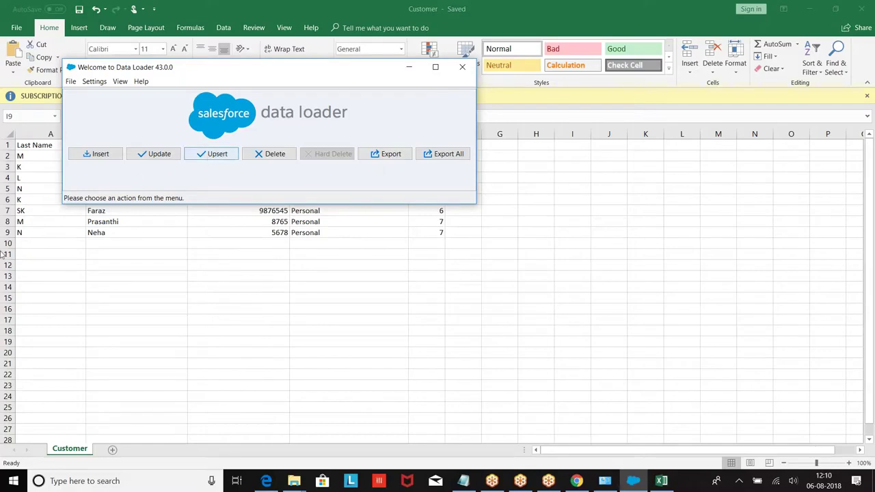
Review Data Loader's batch size 200 and Insert null values settings, then minimize the loader.
left_click(71, 82)
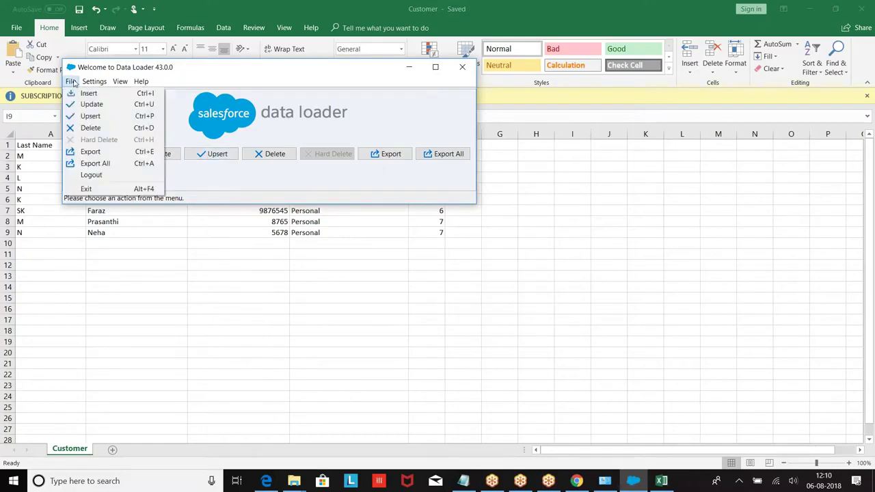
left_click(97, 82)
left_click(97, 82)
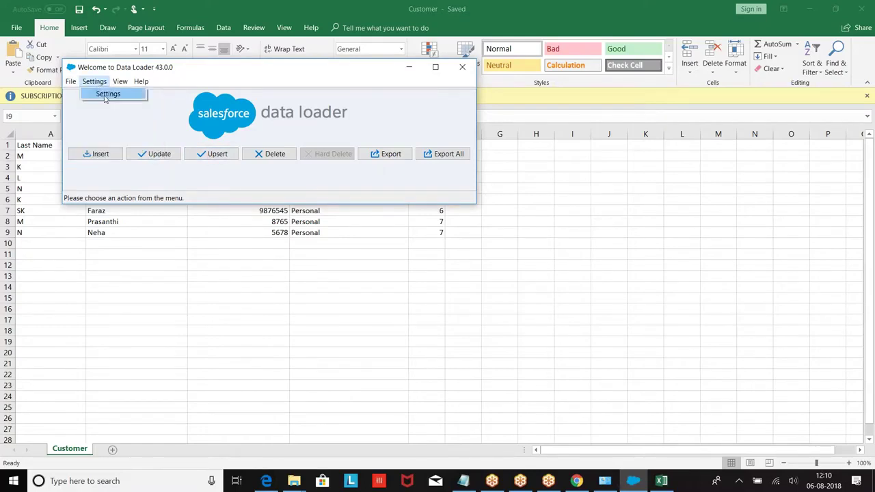
left_click(107, 94)
left_click_drag(285, 110, 302, 110)
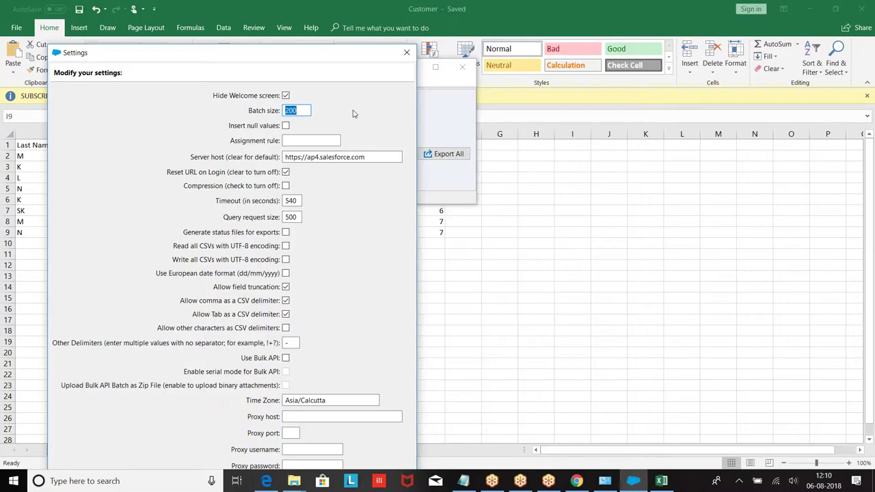
left_click(286, 125)
left_click(407, 53)
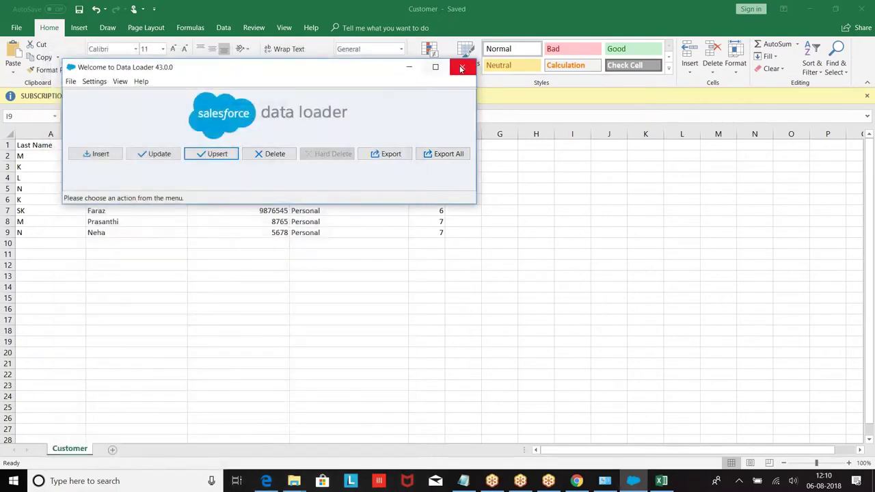
left_click(409, 68)
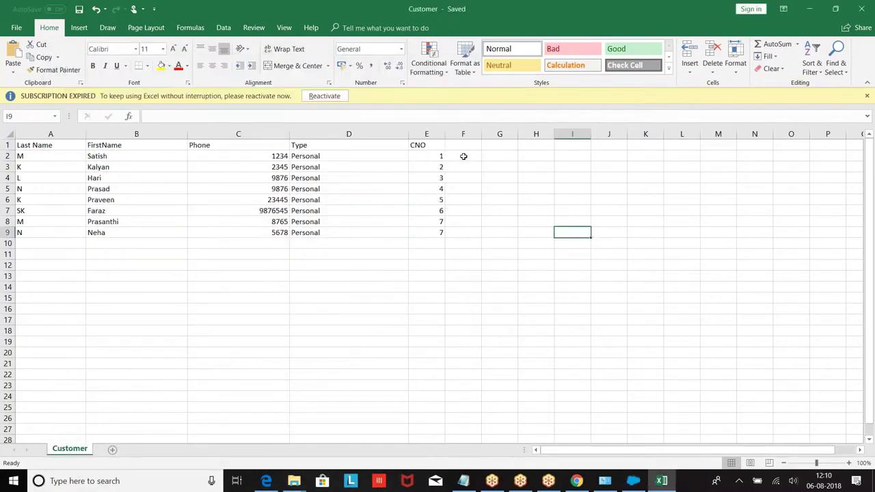
Enter the date 2018-2-23 in cell F2, then bring Data Loader back to the front.
left_click(463, 156)
type("2018-2-23")
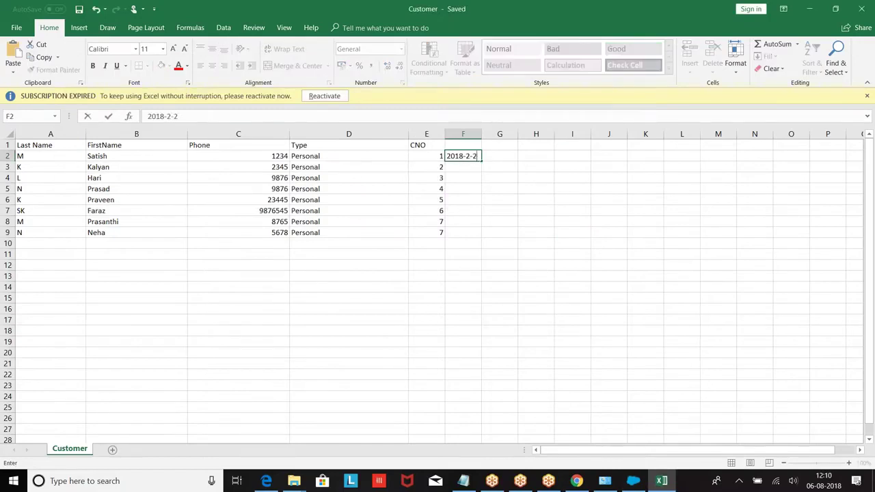
left_click_drag(745, 242, 738, 241)
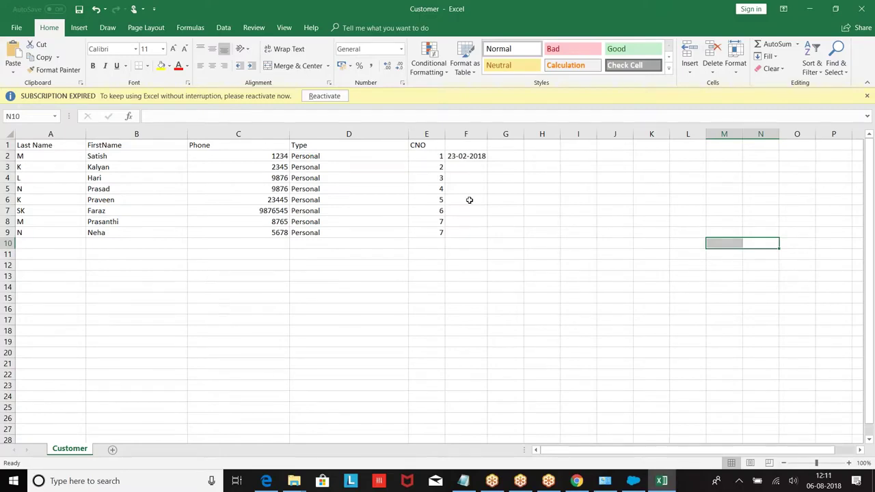
left_click(633, 480)
Enable Use European date format in Data Loader settings, close the loader, and select cell F1.
left_click(94, 82)
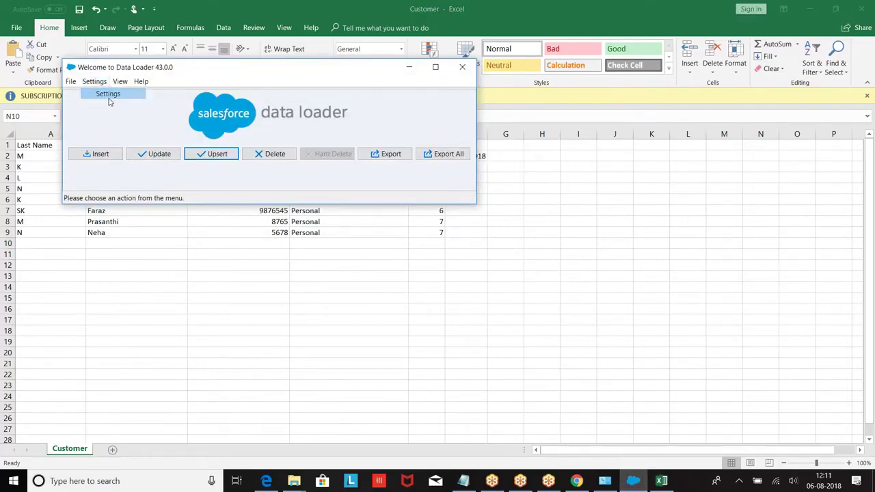
left_click(104, 94)
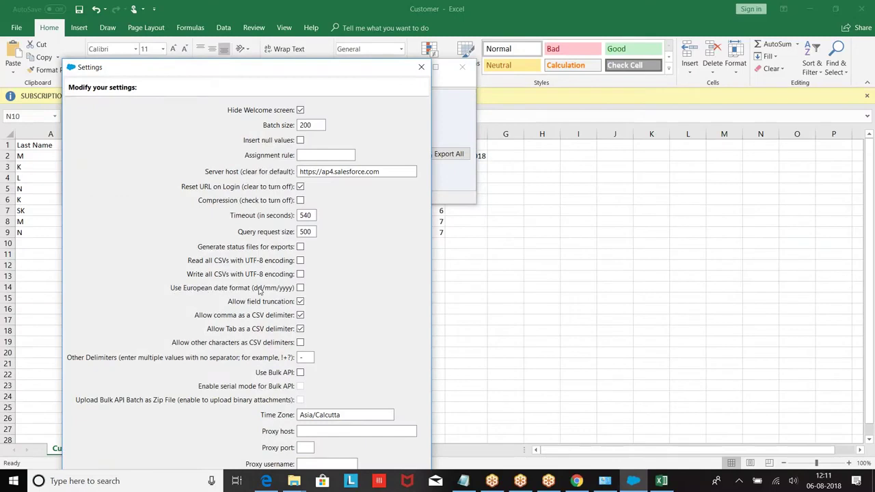
left_click(301, 288)
left_click(422, 67)
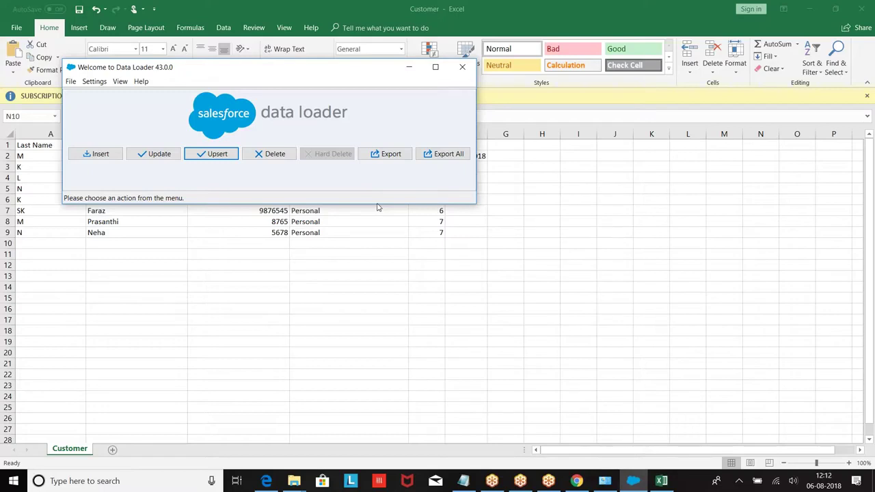
left_click(462, 67)
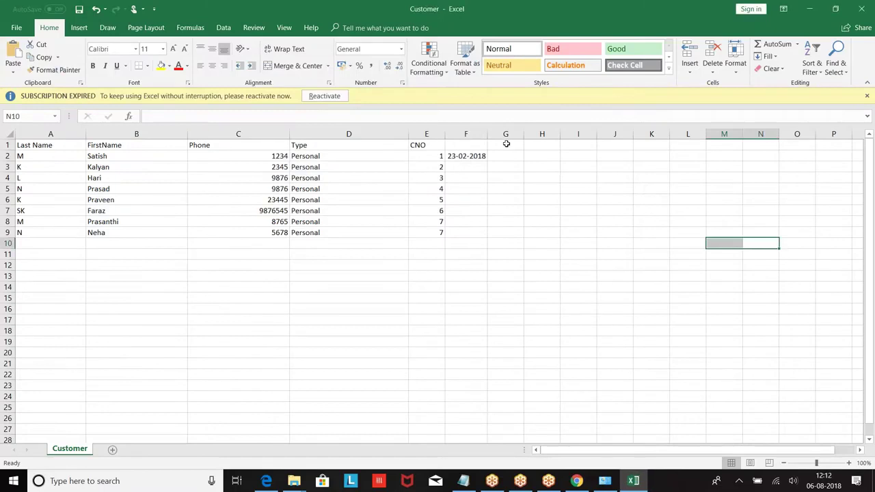
left_click(459, 144)
type("Customer")
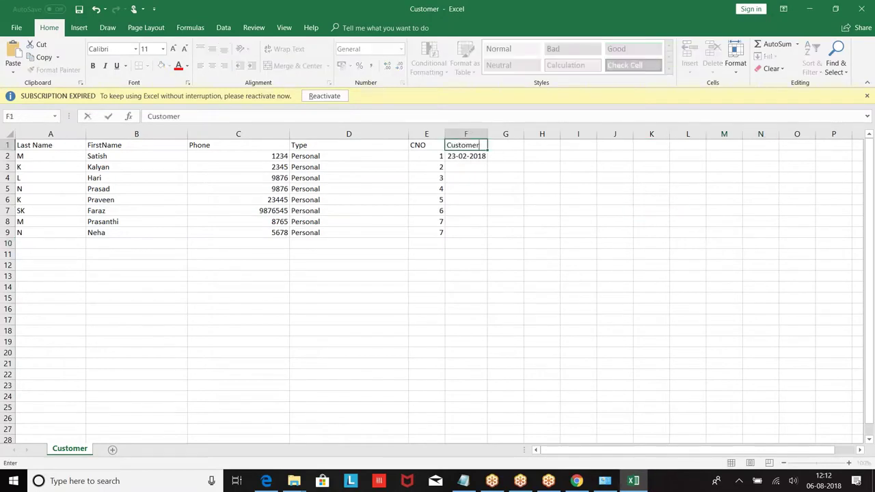
key("Return")
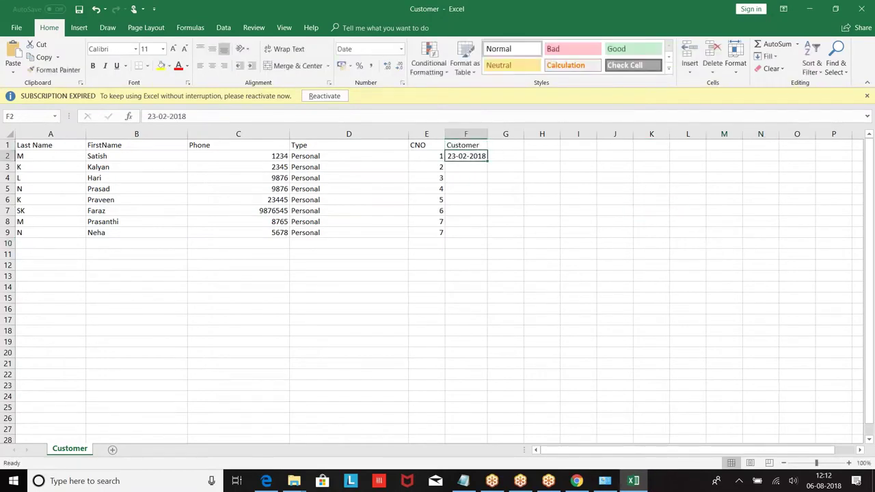
key("Delete")
type("01000010001")
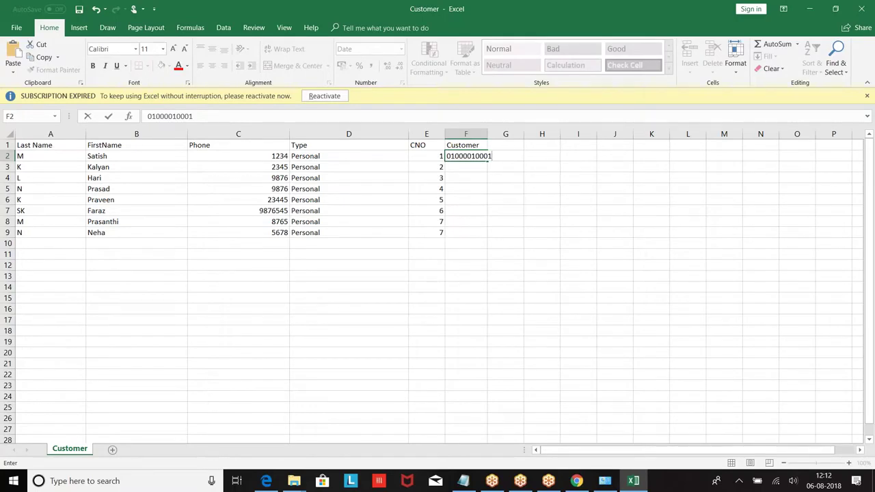
left_click(861, 9)
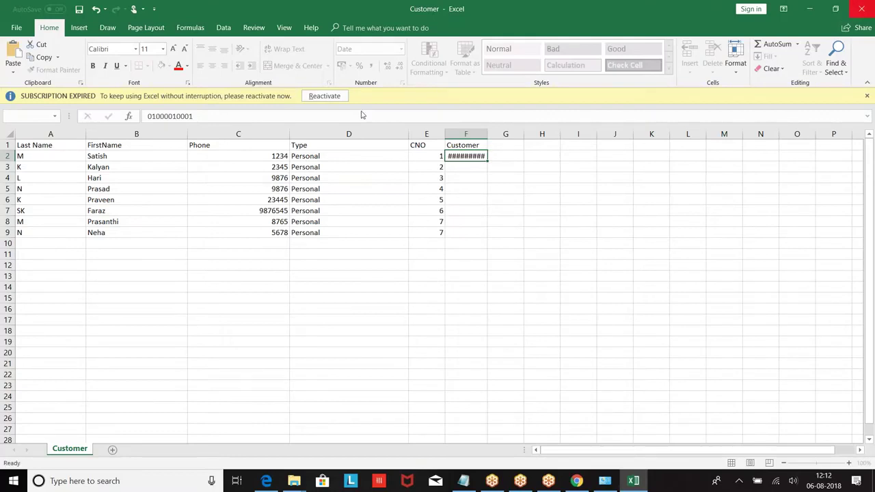
Discard the workbook changes with Don't Save.
left_click(445, 253)
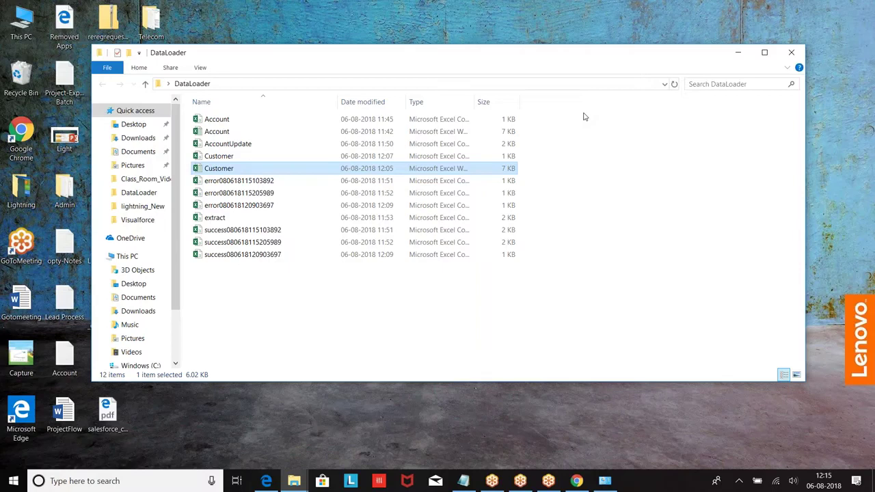
Minimize the DataLoader folder window so the desktop shows.
left_click(737, 50)
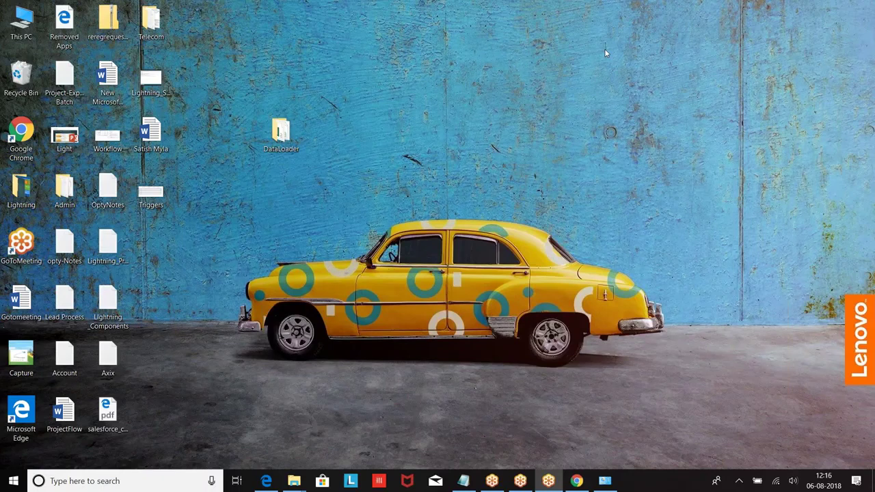
Open Setup > Administer > Data Management > Data Import Wizard in Salesforce Classic.
left_click(576, 480)
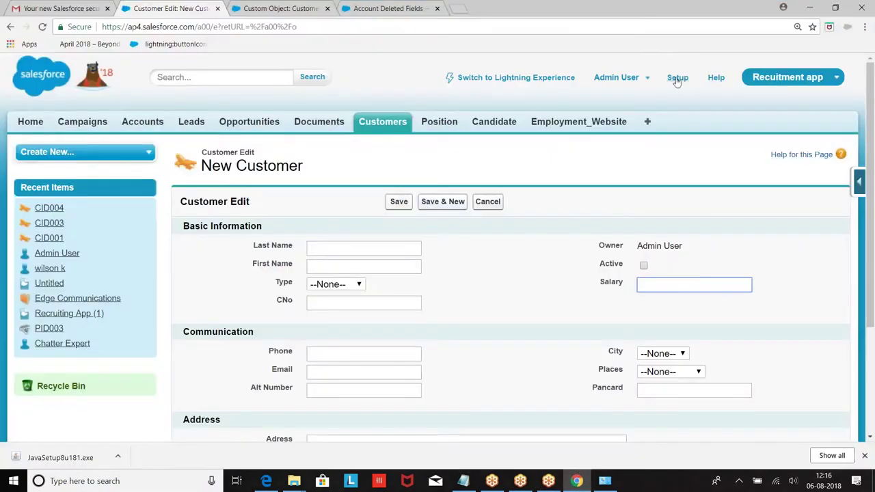
left_click(677, 79)
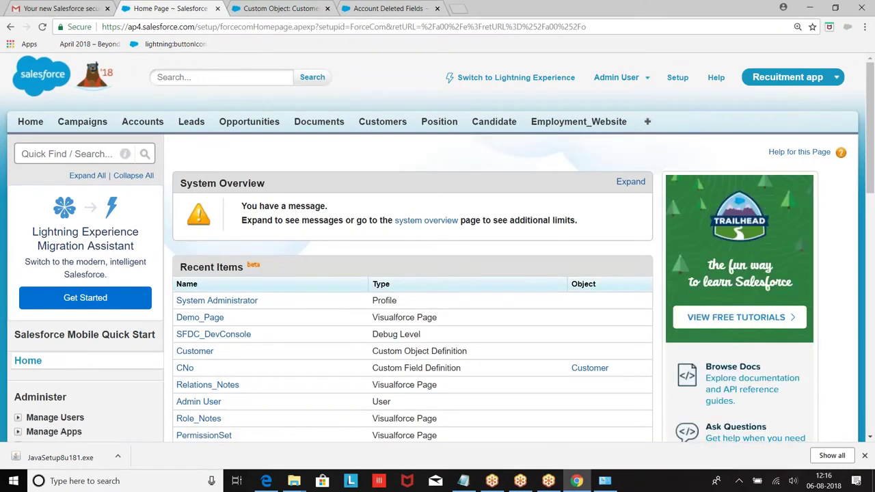
scroll(490, 217, "down", 4)
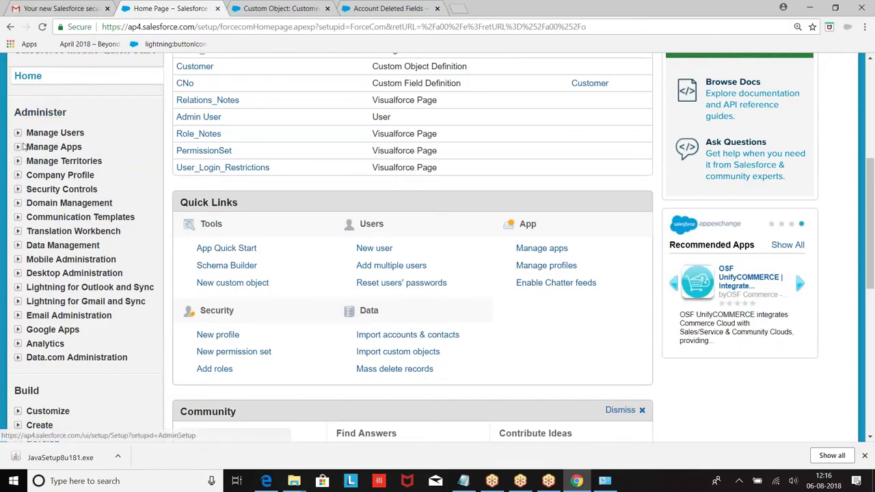
left_click(18, 245)
scroll(61, 88, "down", 1)
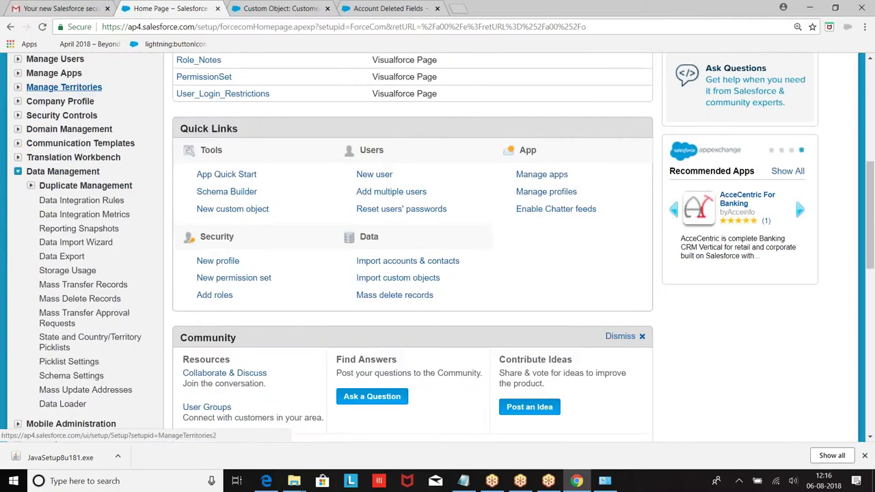
scroll(61, 87, "down", 1)
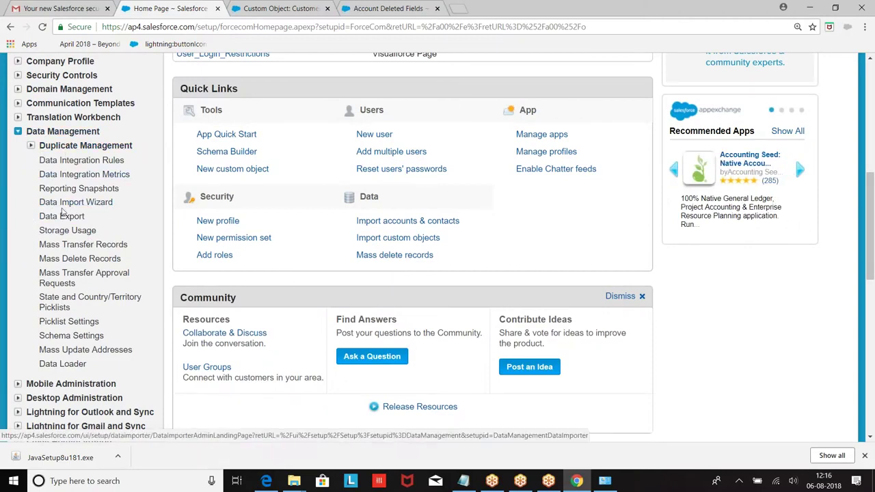
left_click(74, 205)
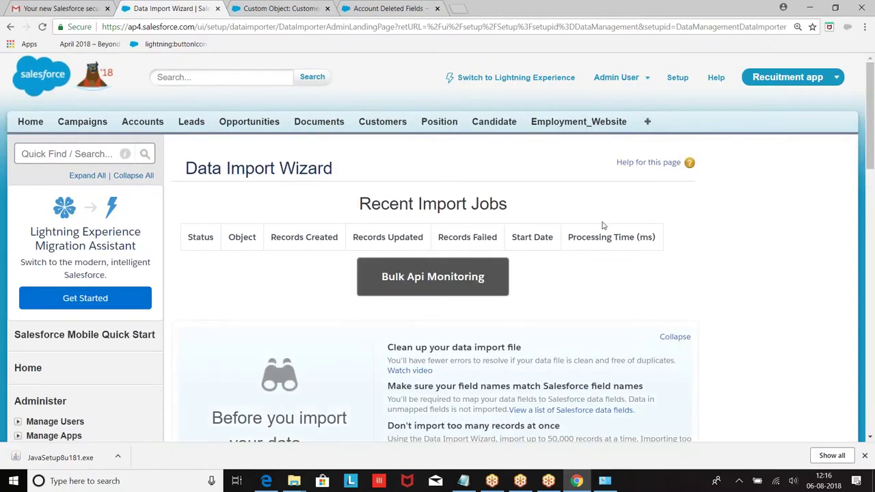
Launch the Data Import Wizard from its Setup page.
scroll(603, 225, "down", 7)
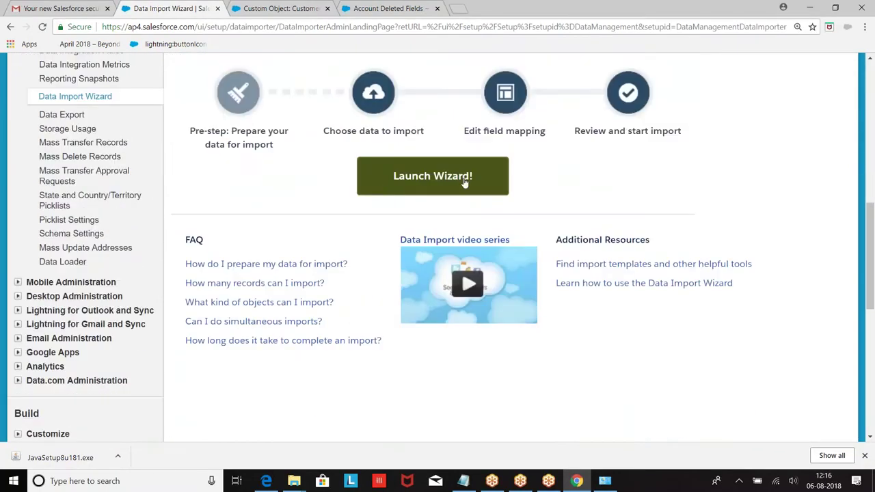
left_click(464, 179)
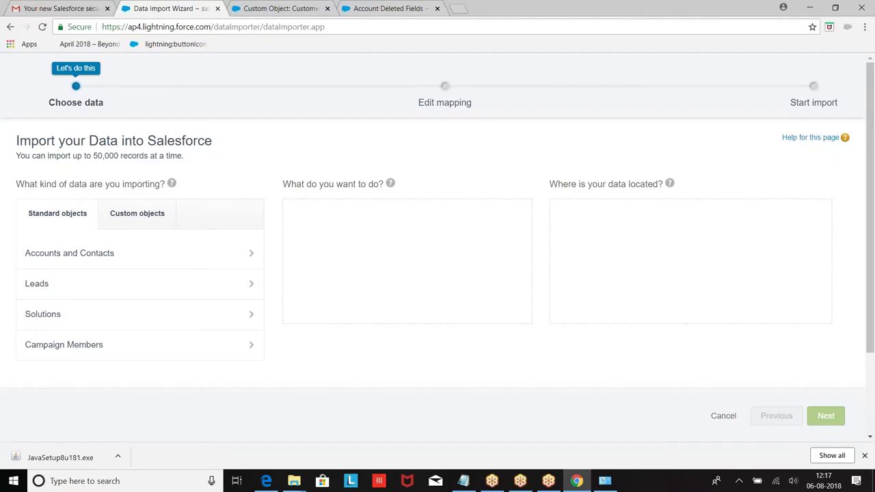
Choose the Customers custom object and Add new records in the wizard.
left_click(141, 222)
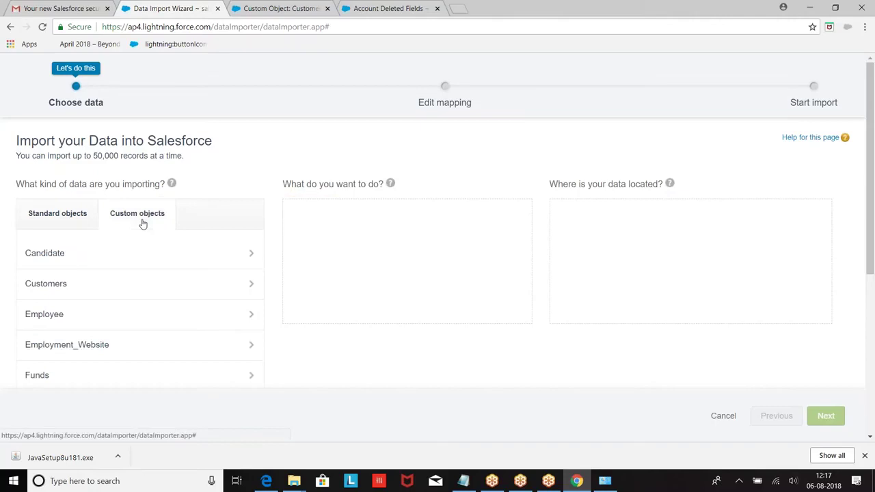
scroll(142, 222, "down", 1)
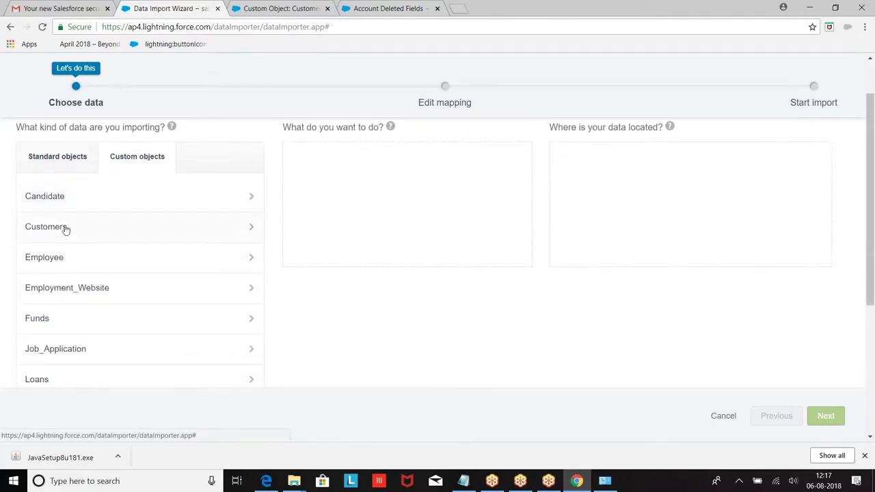
left_click(64, 226)
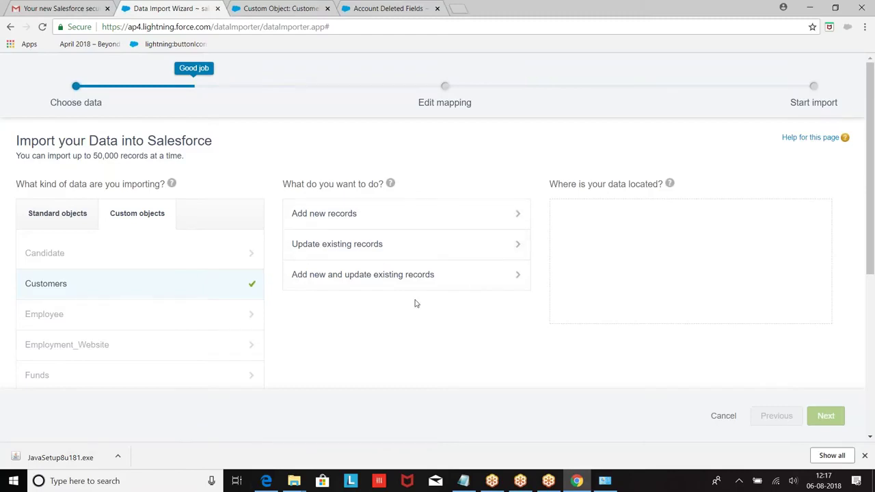
left_click(363, 225)
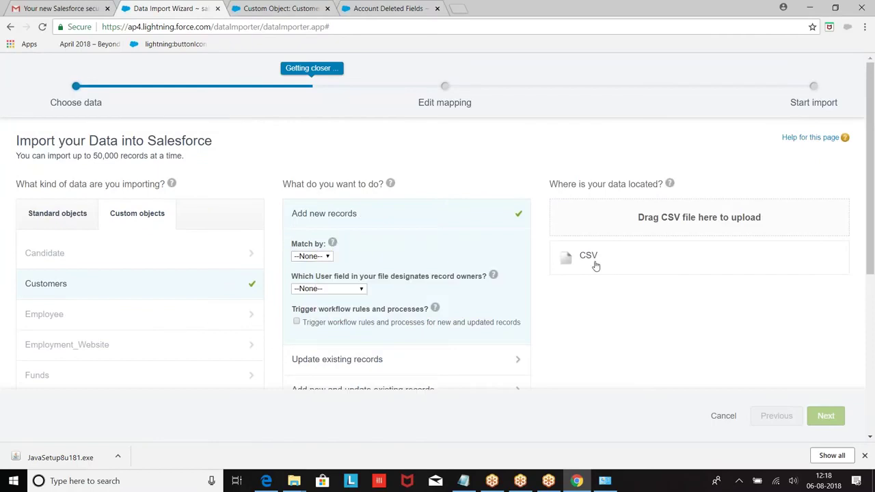
Attach Customer.csv from the DataLoader folder as the CSV data source.
left_click(653, 260)
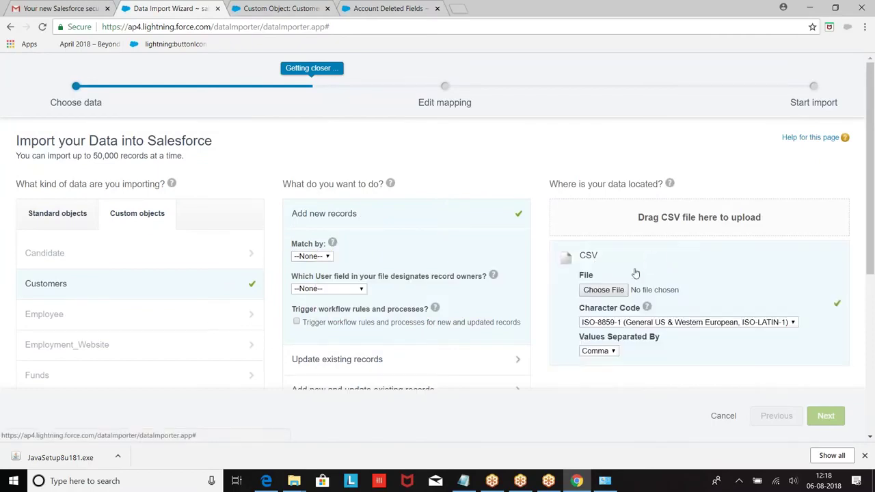
left_click(605, 289)
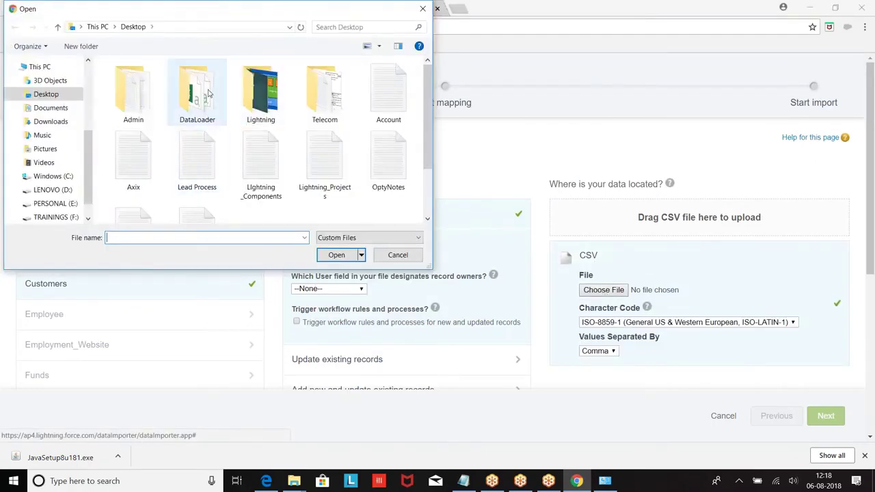
double_click(203, 94)
left_click(409, 239)
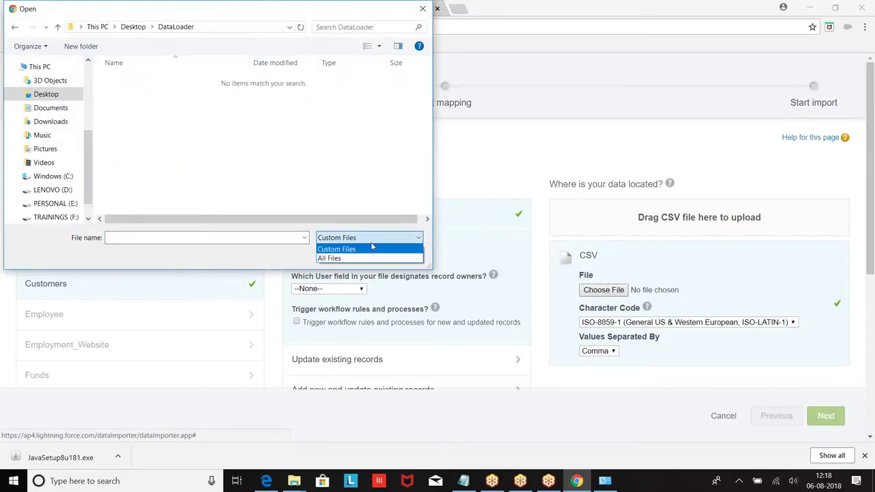
left_click(339, 259)
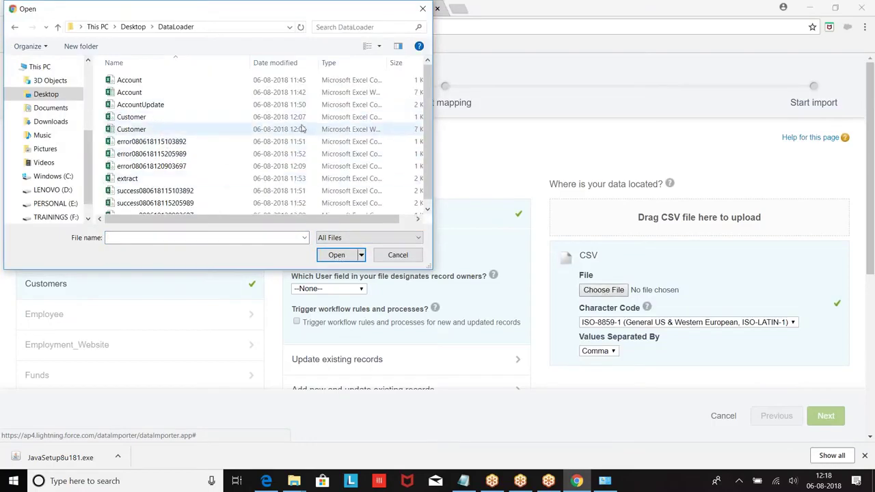
left_click(132, 117)
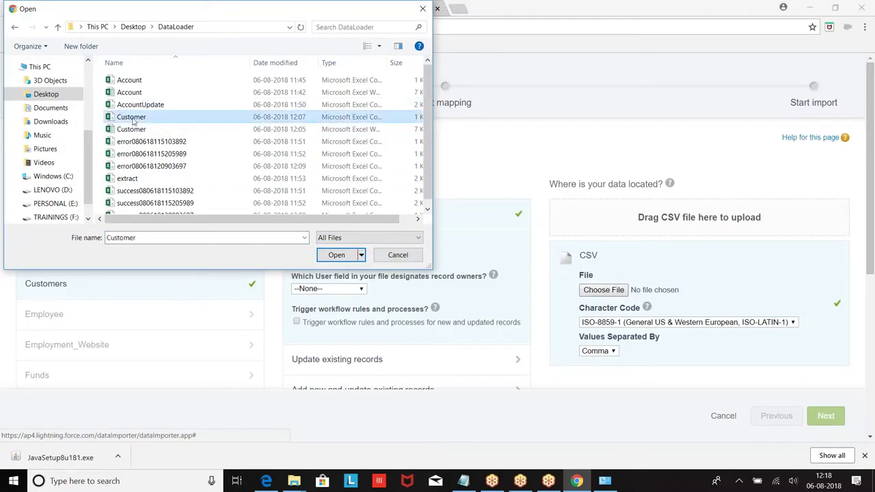
left_click(337, 255)
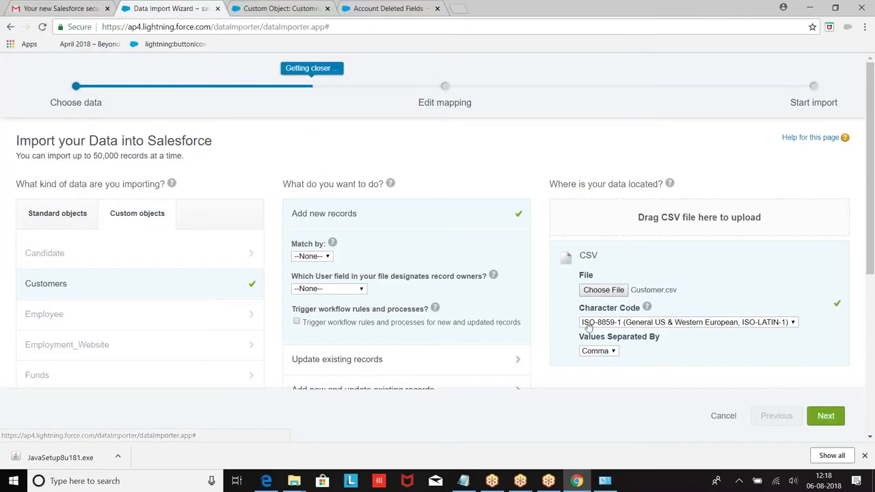
left_click(825, 416)
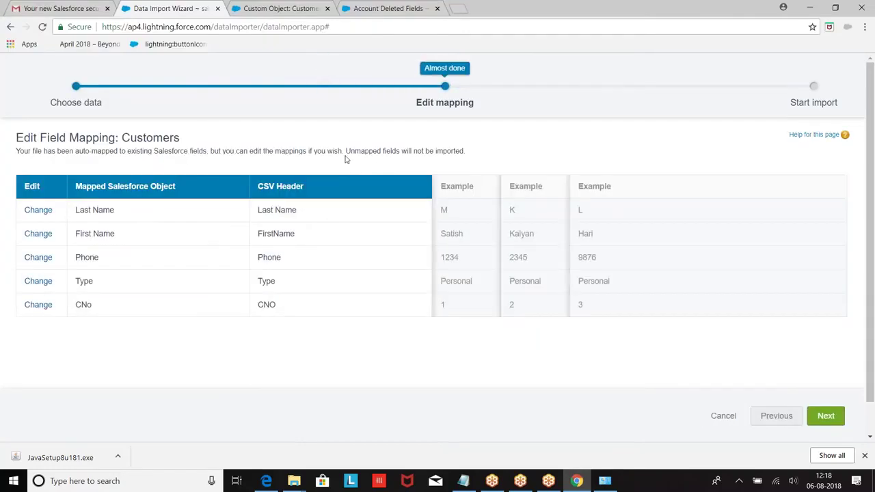
Accept the five-field mapping, start the Customers import, and view its bulk job.
left_click(819, 414)
left_click(820, 415)
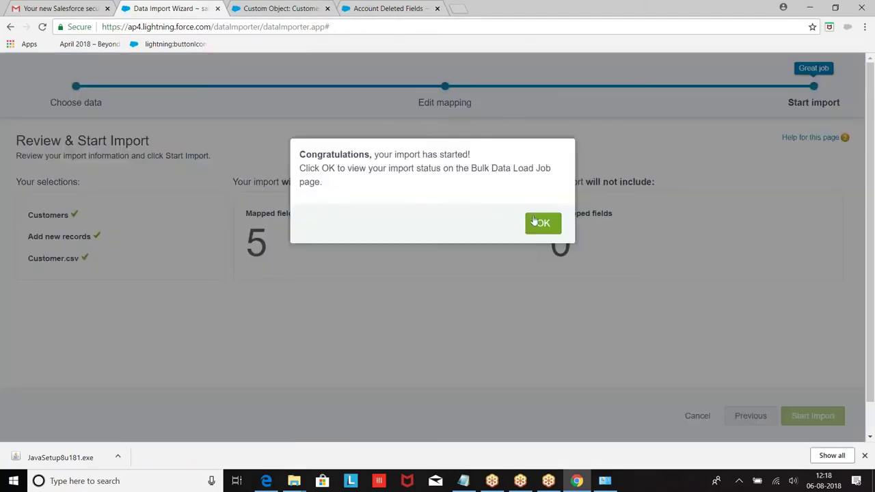
left_click(537, 224)
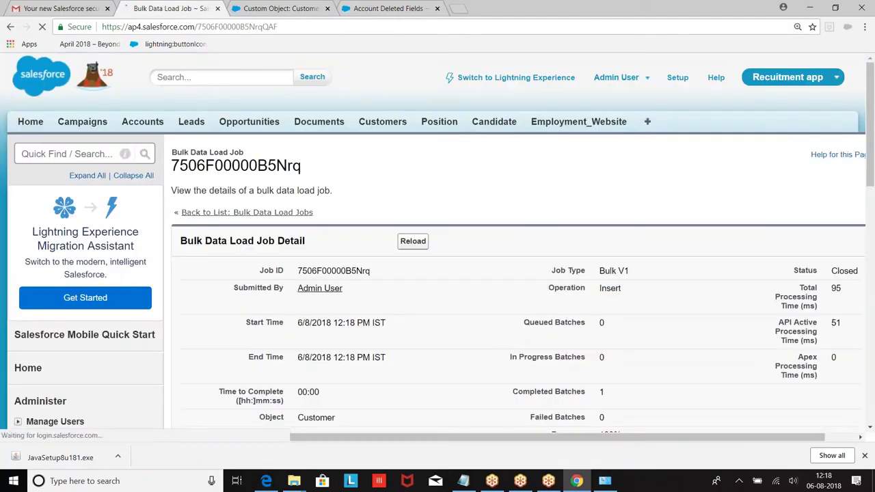
Review the Customer bulk job detail: 8 records processed, none failed.
scroll(437, 247, "down", 3)
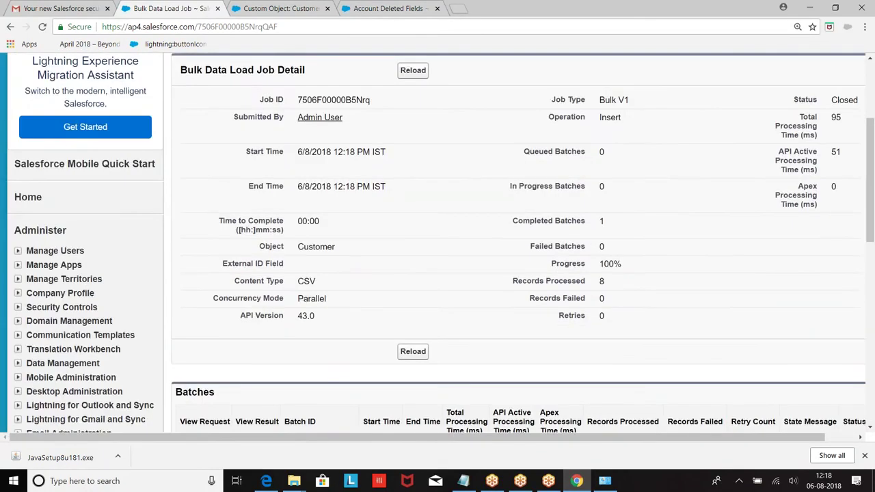
scroll(41, 174, "down", 3)
scroll(41, 174, "up", 2)
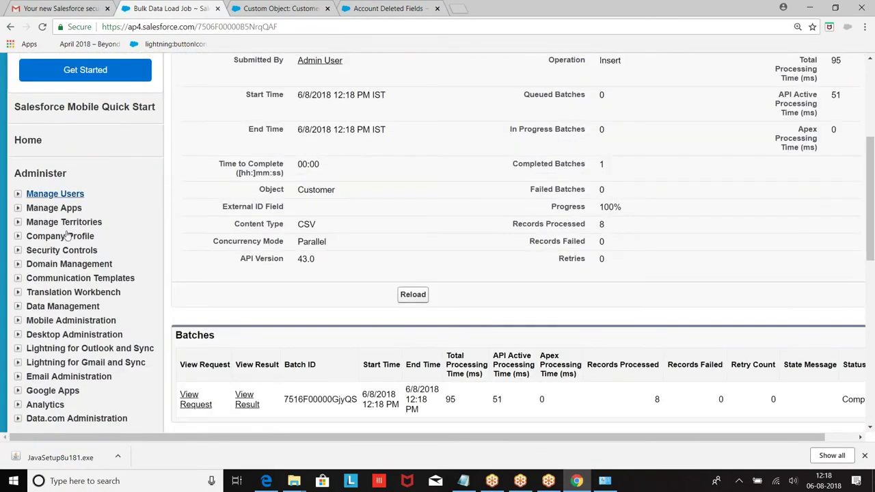
Relaunch the Data Import Wizard from Setup > Data Management.
left_click(18, 306)
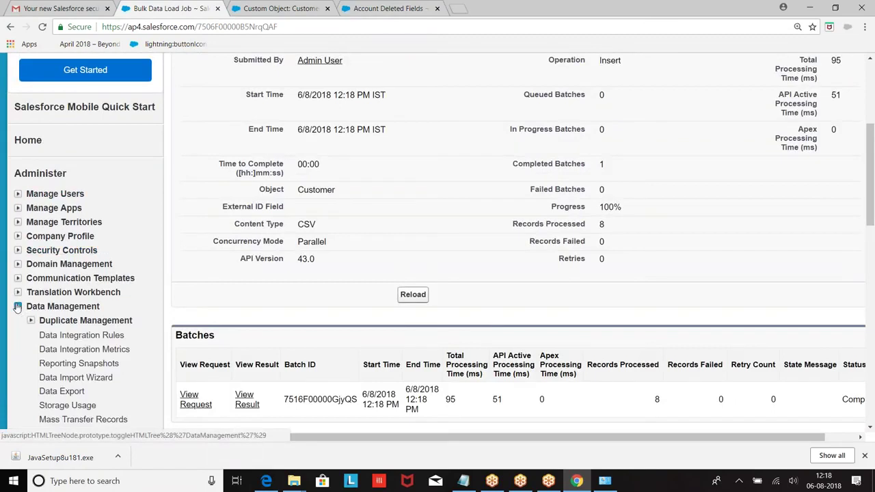
scroll(80, 273, "down", 2)
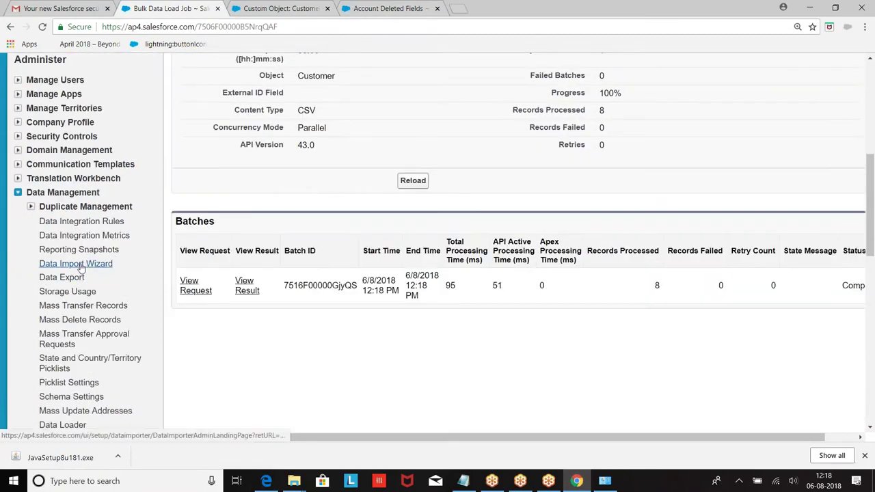
left_click(80, 267)
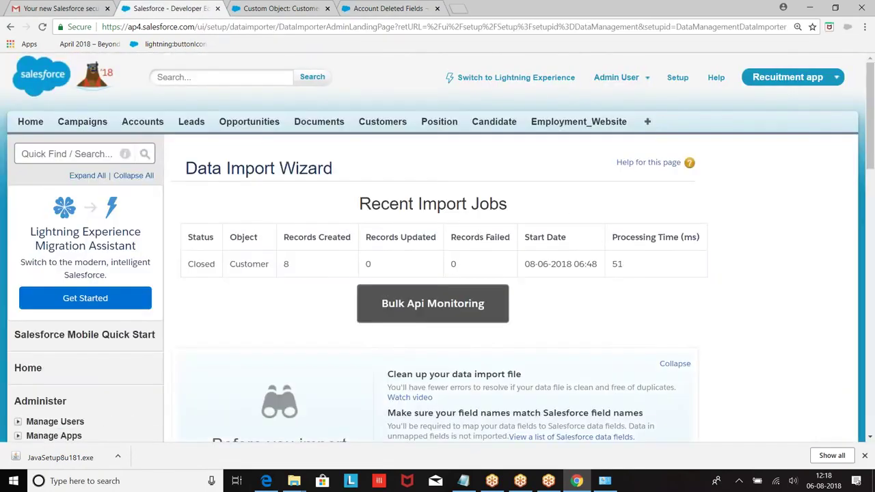
scroll(451, 263, "down", 8)
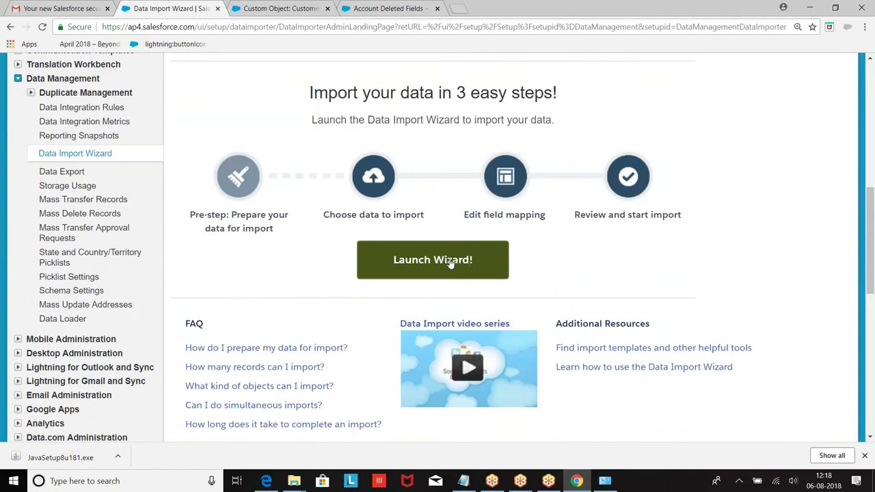
left_click(450, 263)
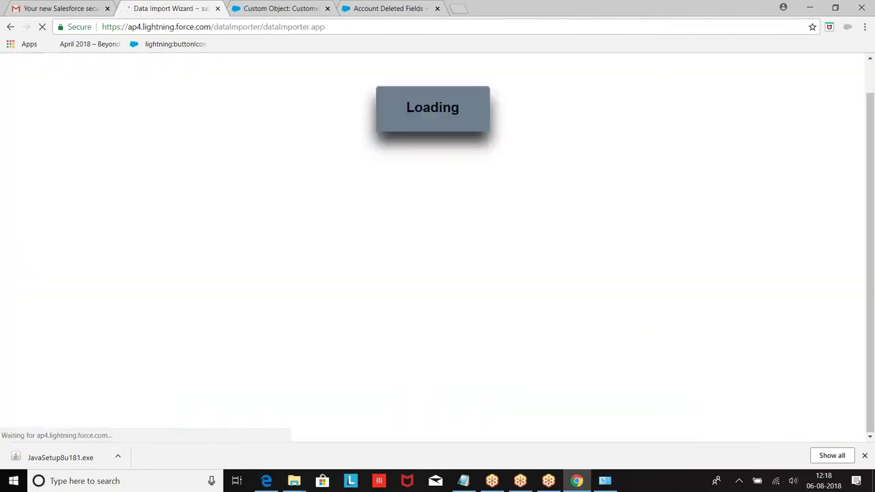
Choose Accounts and Contacts with Add new records from a CSV source.
scroll(220, 256, "down", 2)
scroll(171, 203, "up", 1)
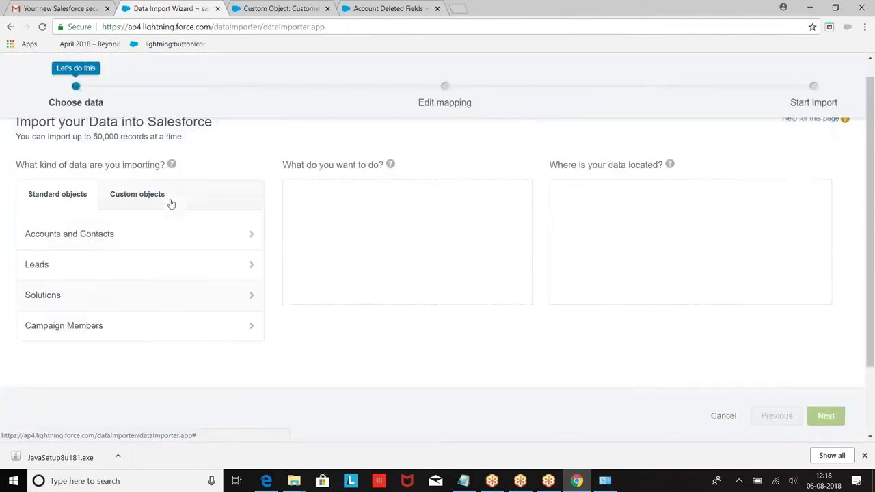
scroll(171, 203, "up", 1)
left_click(71, 253)
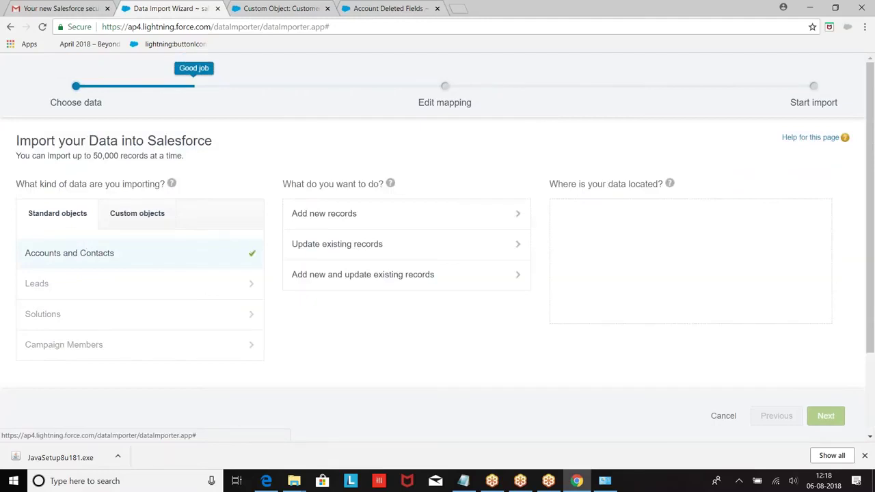
left_click(344, 225)
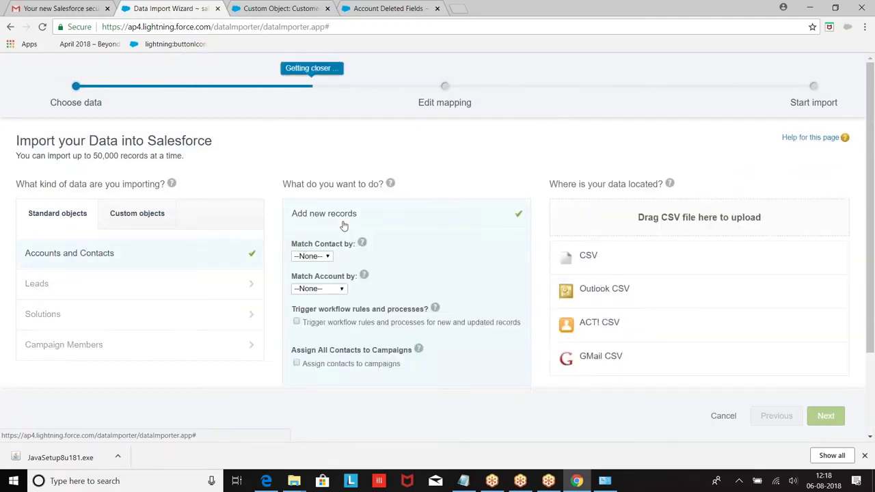
left_click(598, 259)
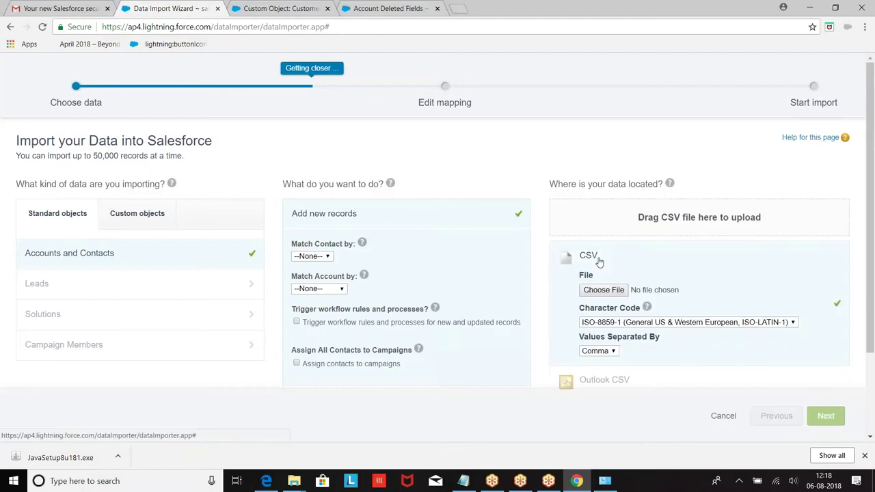
Attach Account.csv and continue to the field-mapping step.
left_click(603, 290)
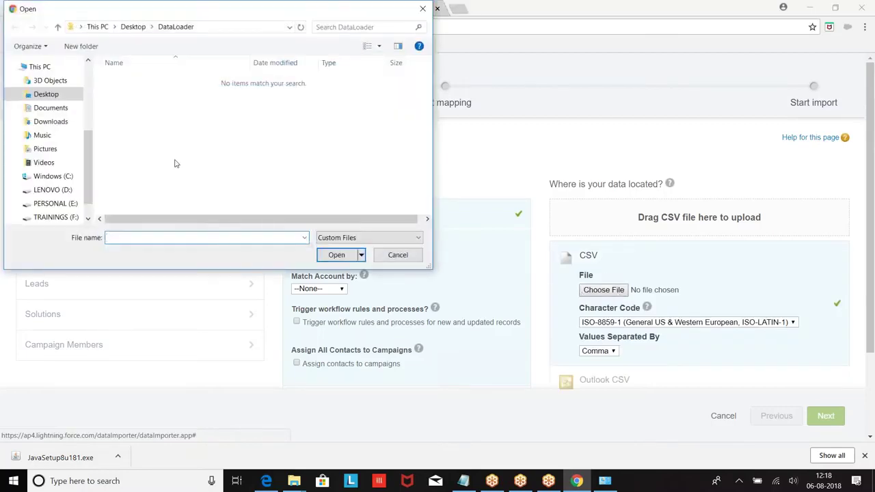
left_click(322, 238)
left_click(332, 257)
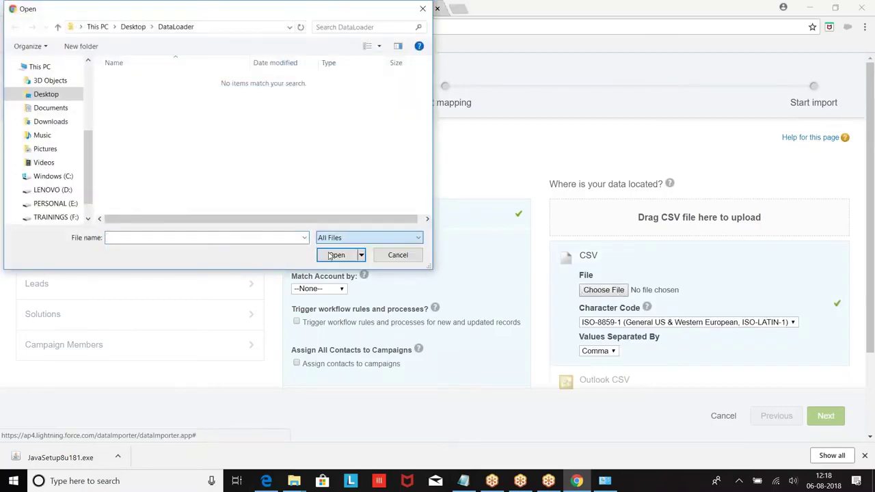
left_click(131, 83)
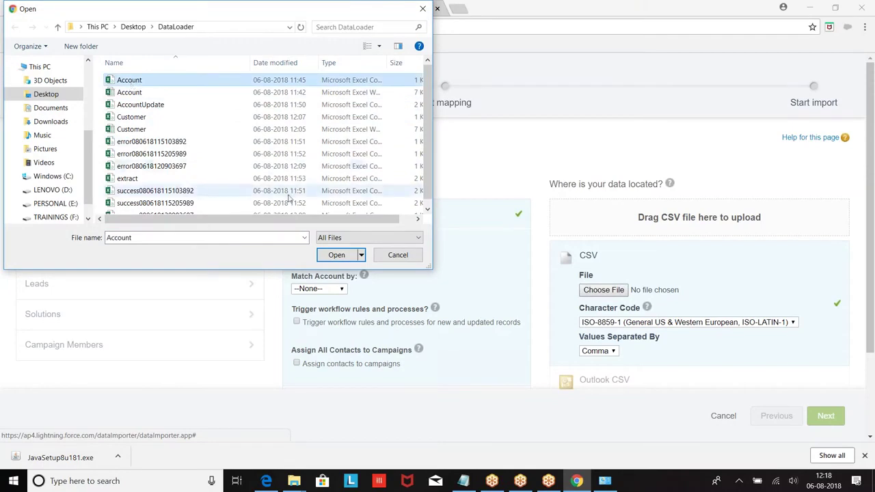
left_click(339, 260)
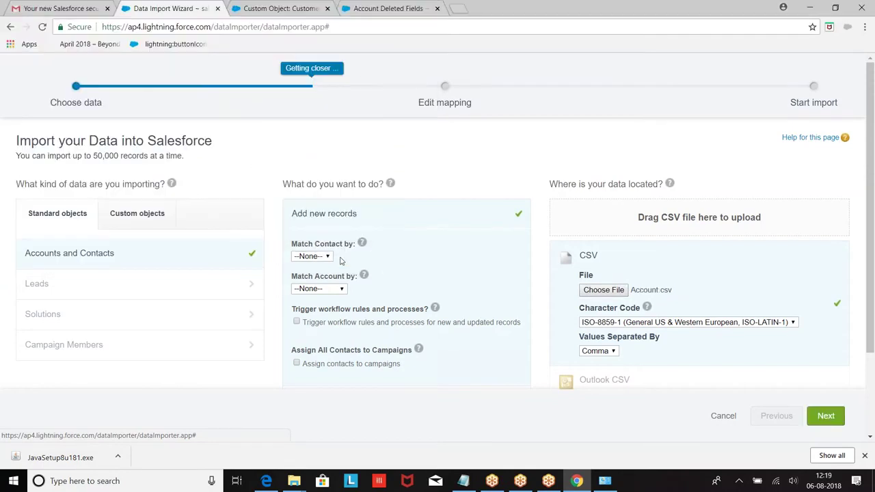
left_click(827, 416)
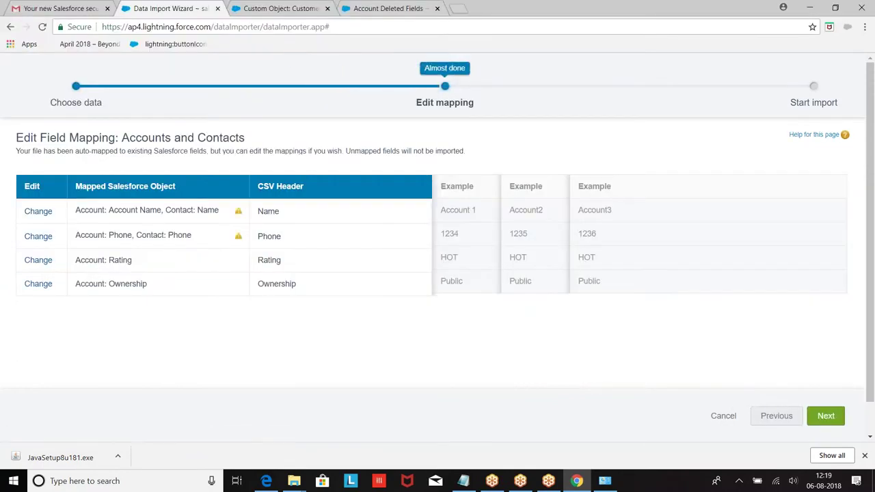
Map Name and Phone to Account fields only, removing the Contact mappings.
left_click(37, 212)
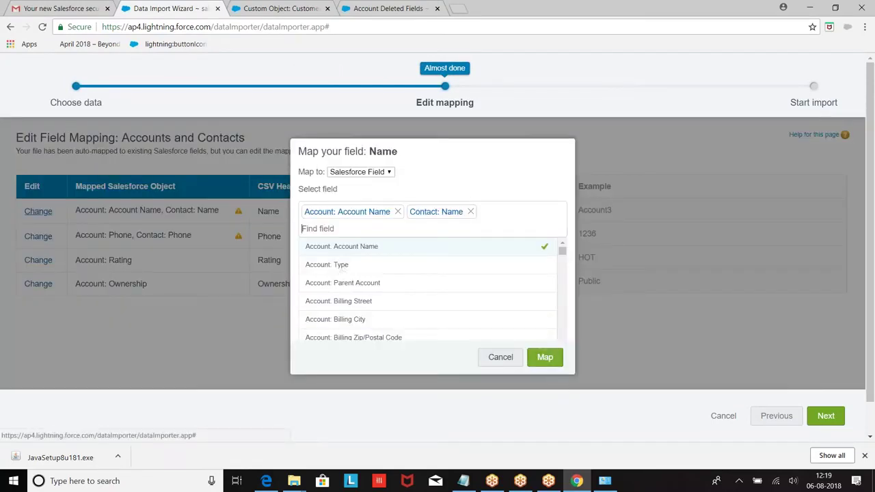
left_click(470, 212)
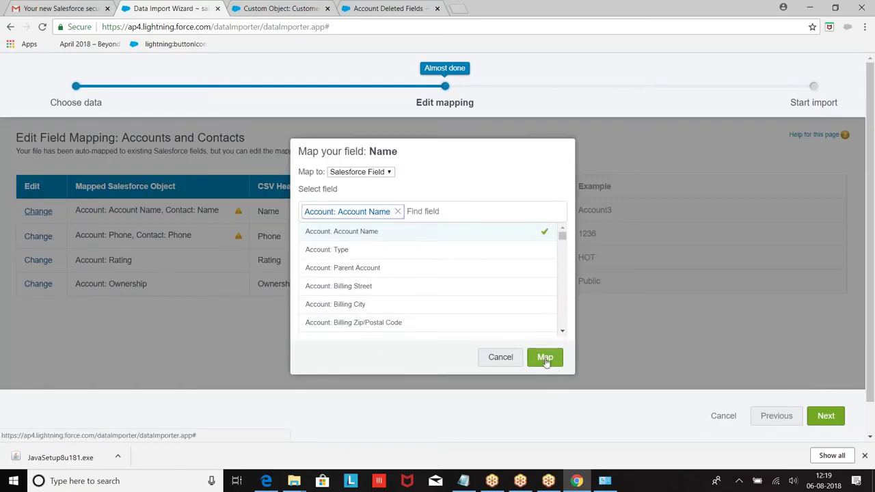
left_click(545, 358)
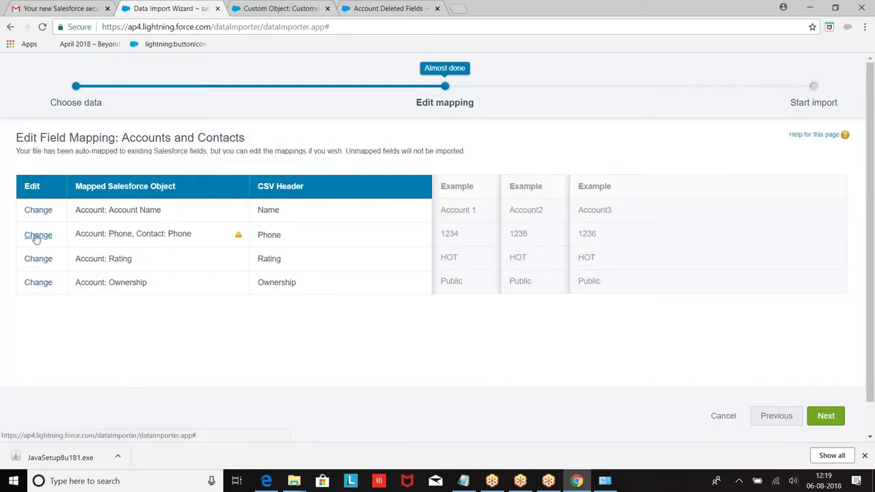
left_click(38, 236)
left_click(443, 211)
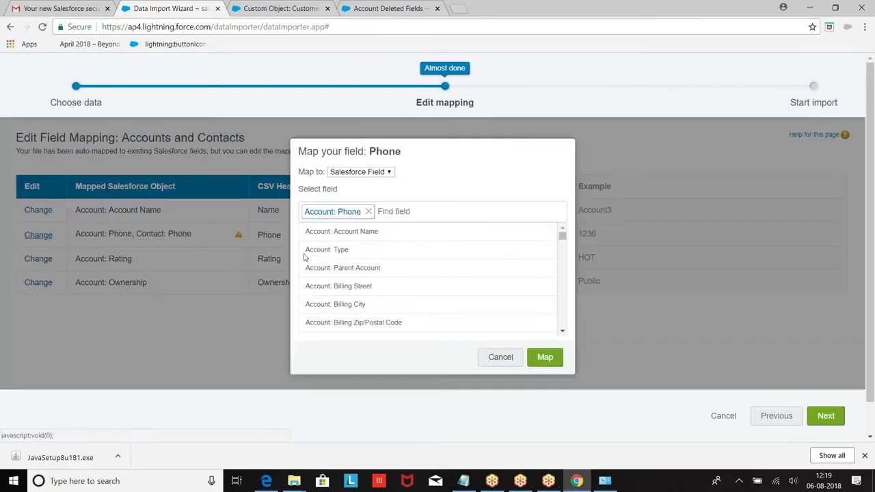
left_click(550, 358)
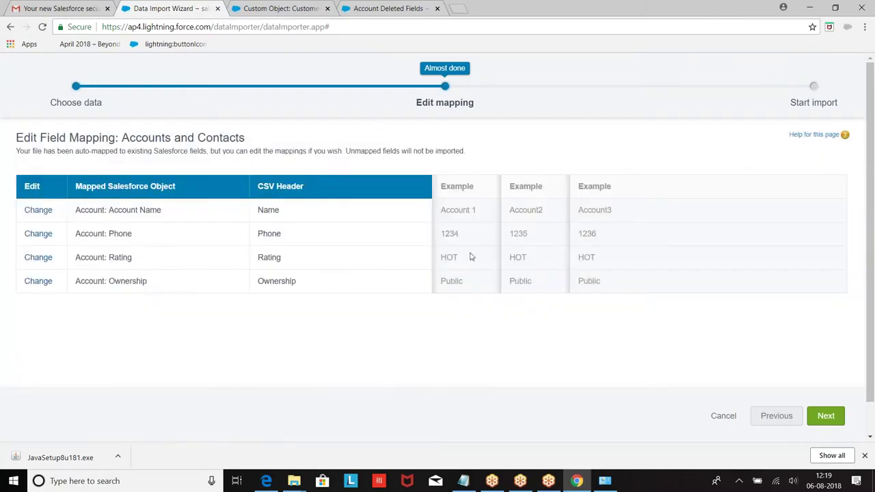
Start the Account import and open its bulk data load job.
left_click(826, 416)
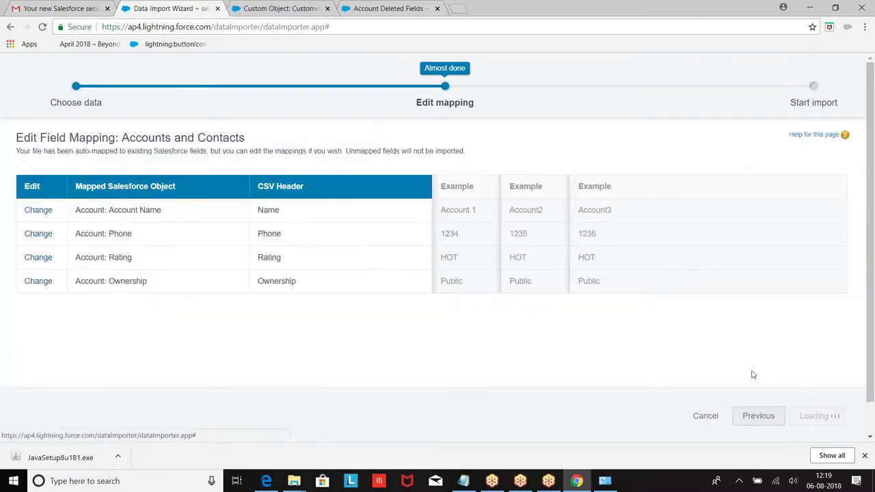
left_click(809, 414)
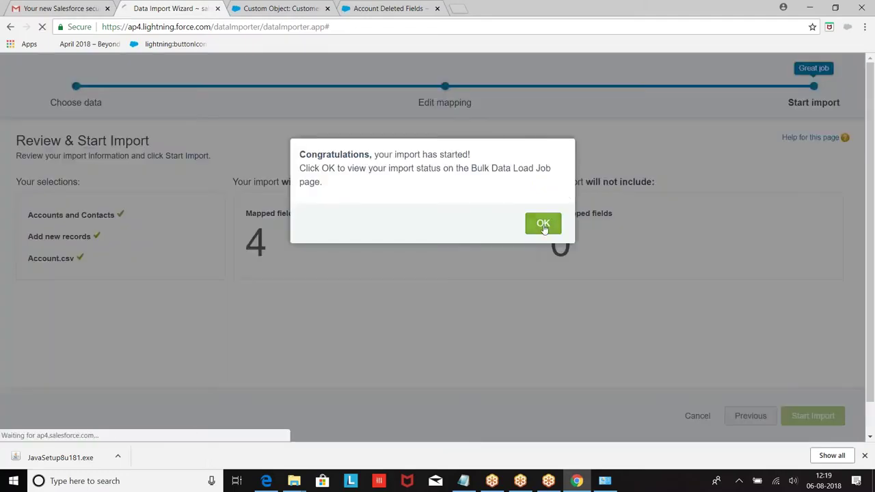
left_click(533, 223)
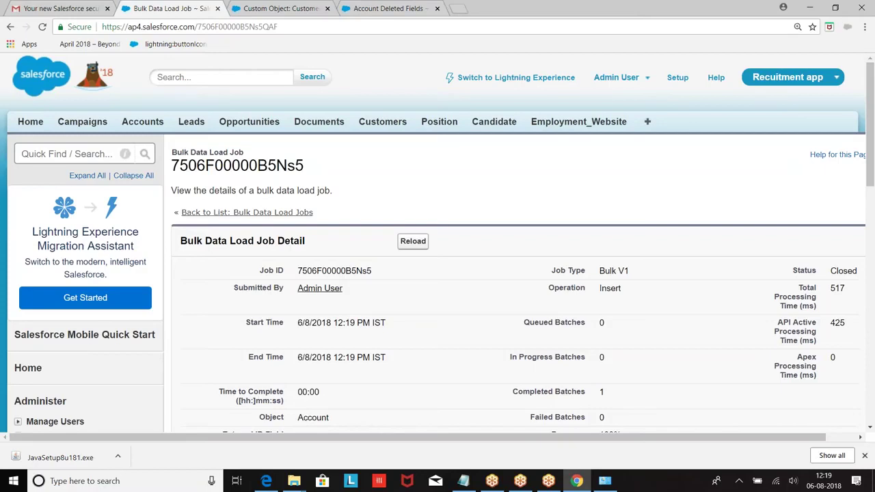
Review the Closed Account bulk job (18 processed, 0 failed) and expand Data Management.
scroll(543, 336, "down", 5)
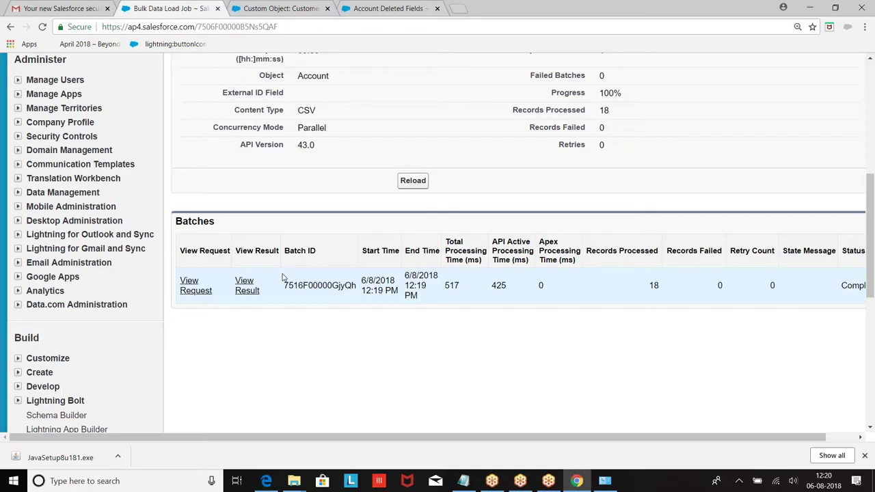
scroll(283, 277, "up", 1)
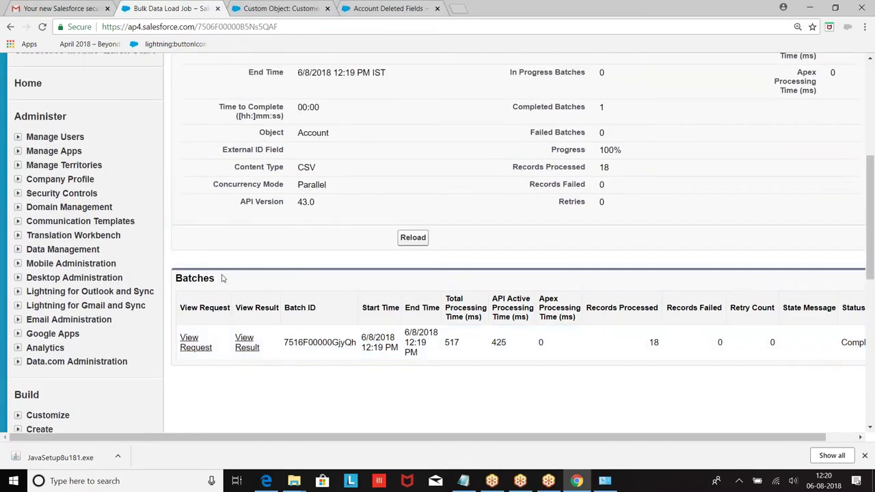
scroll(221, 278, "up", 1)
scroll(221, 278, "down", 2)
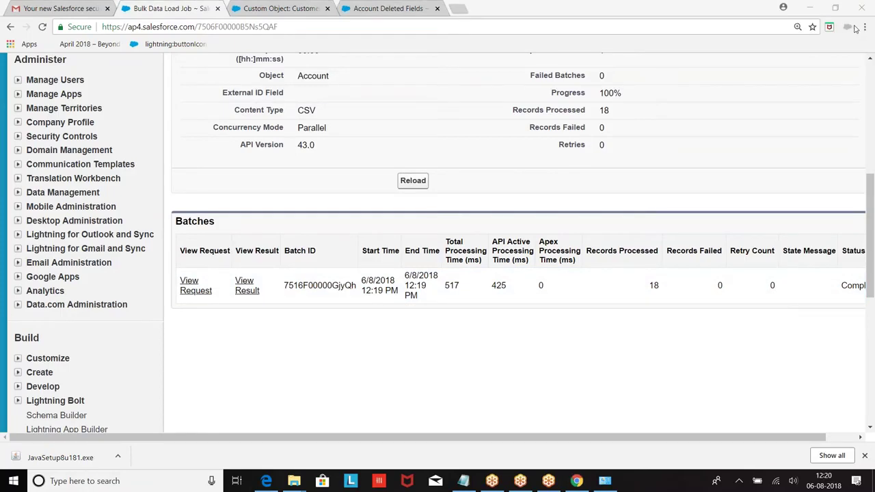
scroll(125, 198, "up", 4)
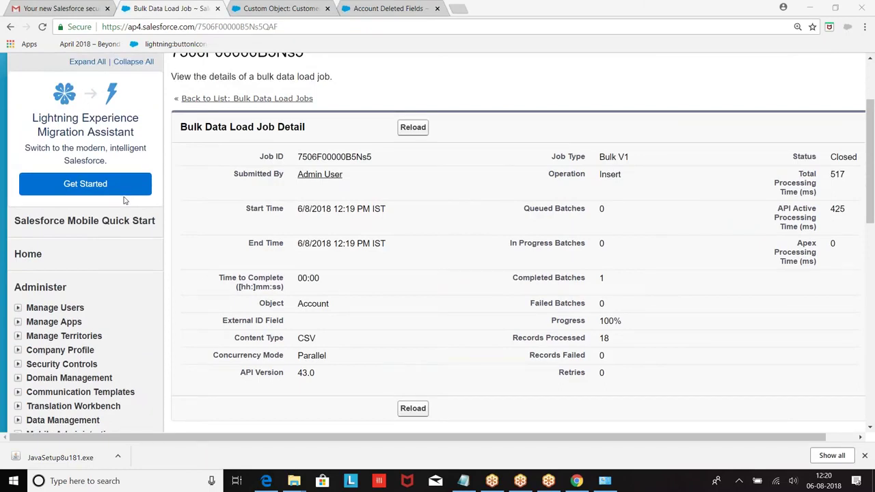
scroll(125, 200, "down", 4)
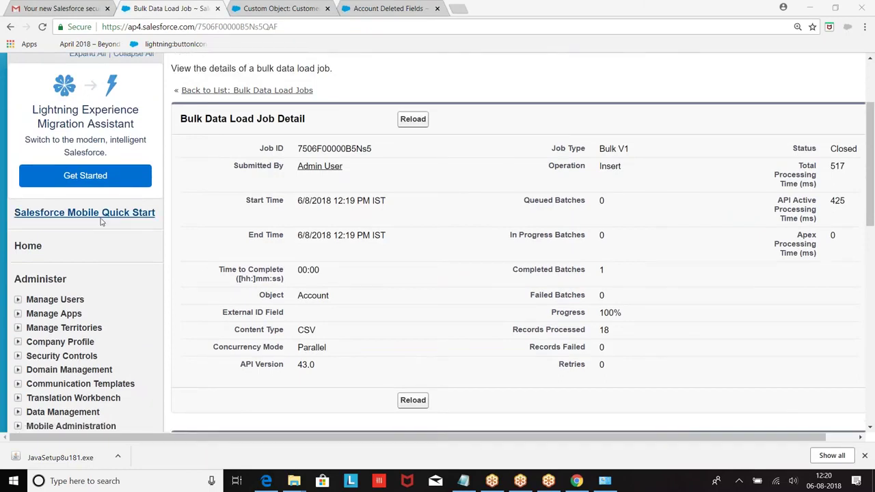
scroll(93, 207, "up", 2)
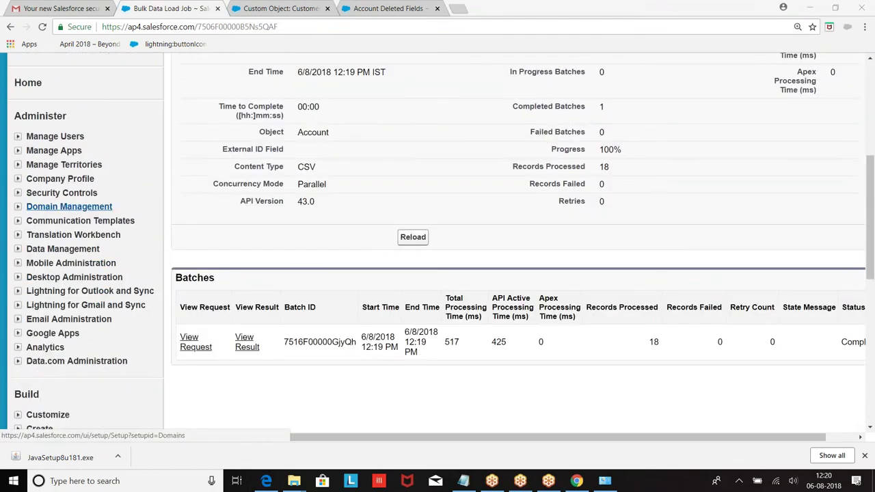
left_click(19, 250)
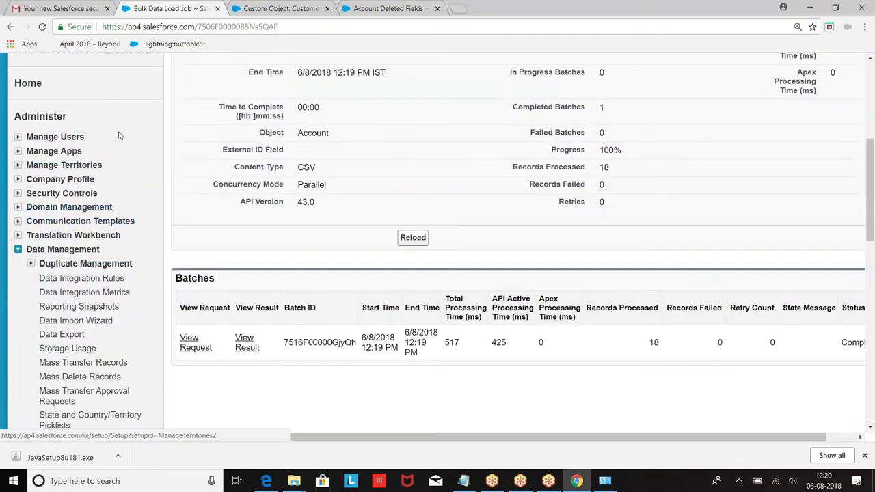
scroll(154, 221, "down", 3)
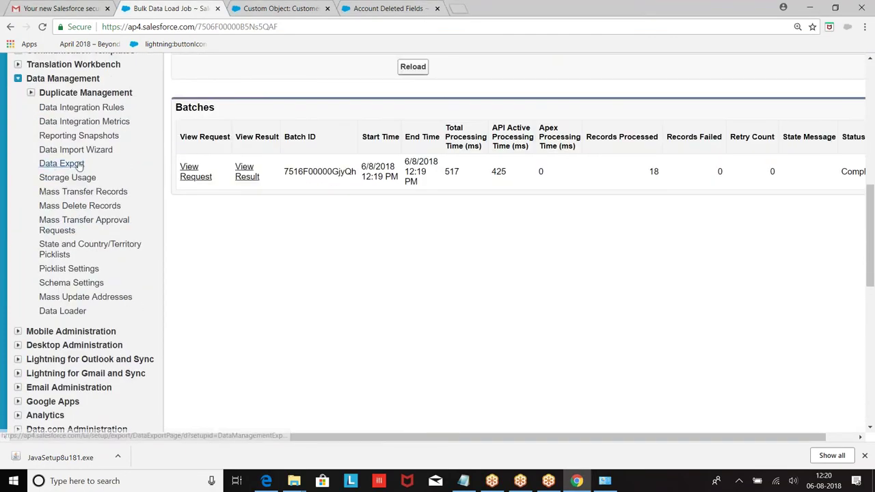
Submit an Export Now data export with only Contract data checked instead of all data.
left_click(53, 168)
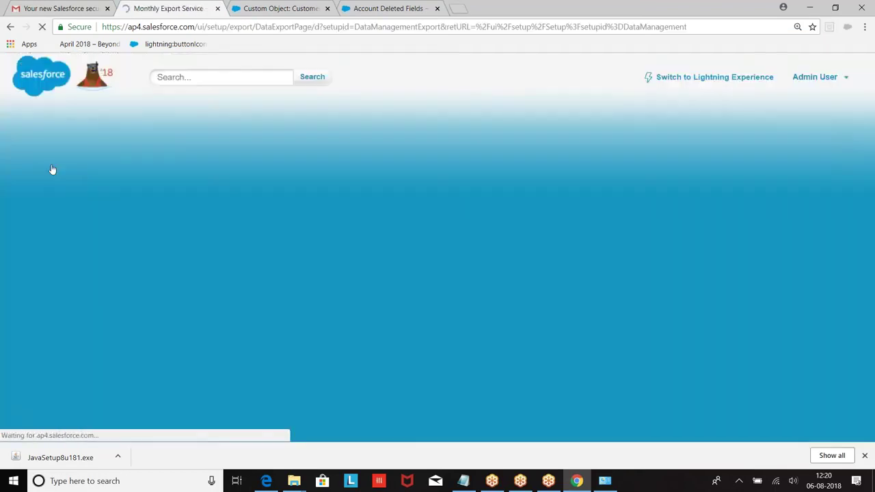
scroll(469, 181, "down", 1)
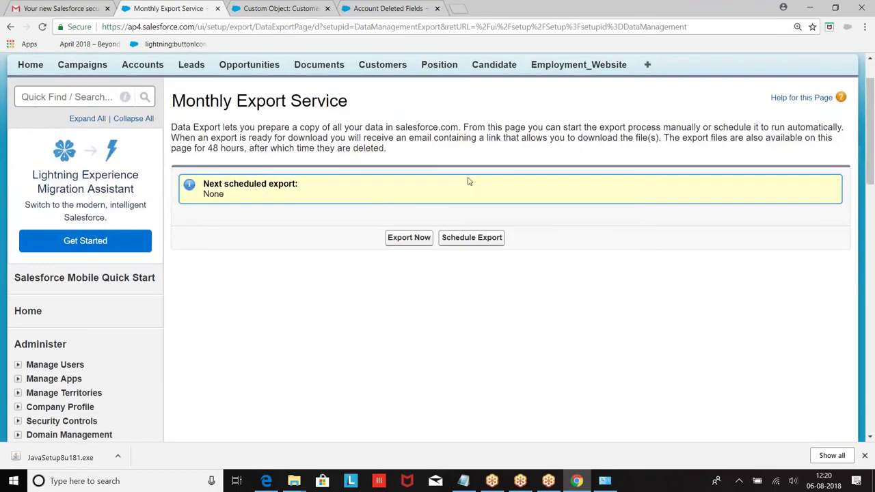
left_click(401, 238)
scroll(290, 214, "down", 3)
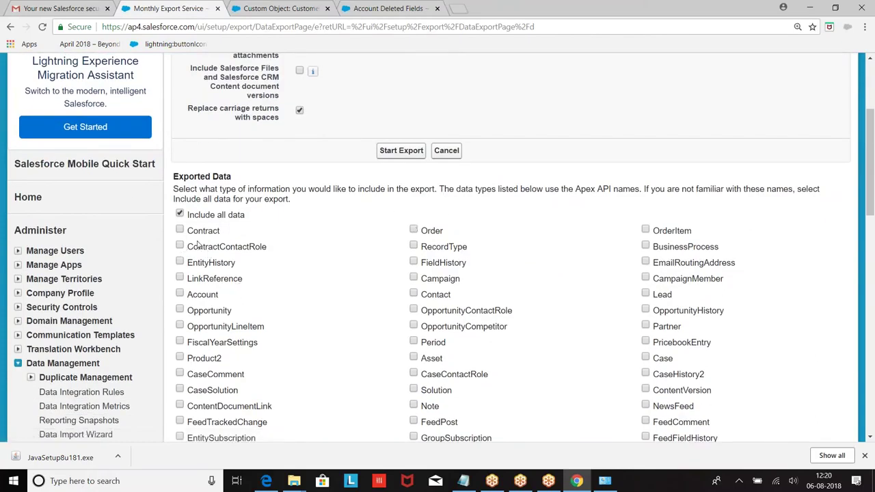
left_click(180, 231)
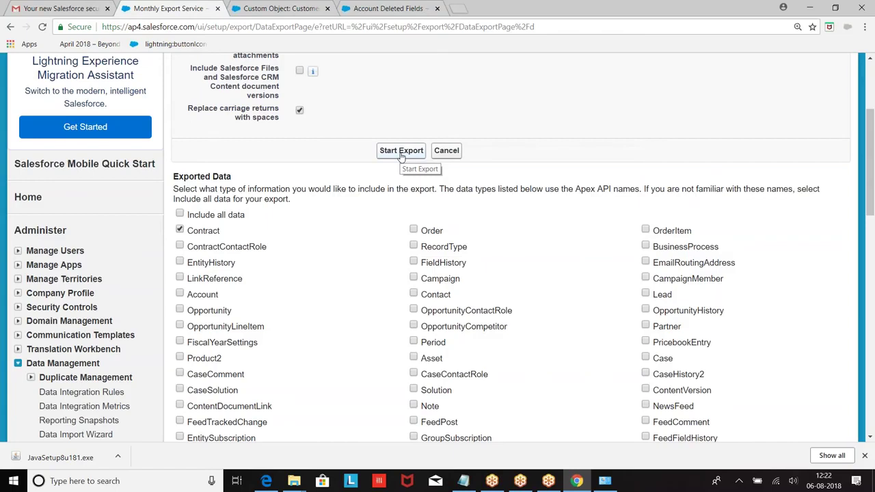
left_click(401, 151)
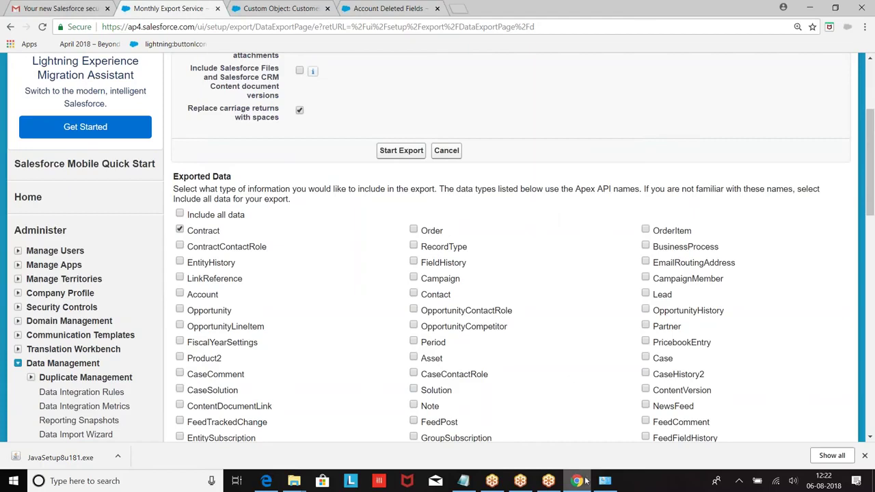
left_click(464, 481)
Under '13. Insert Data :', type 'mule soft ===> Export import the data from any exteranl application'.
scroll(96, 389, "down", 4)
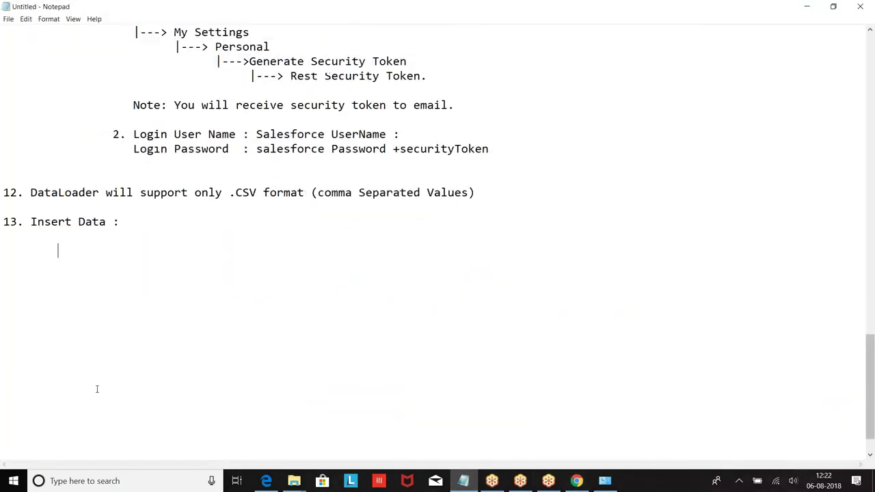
type("mulesoft")
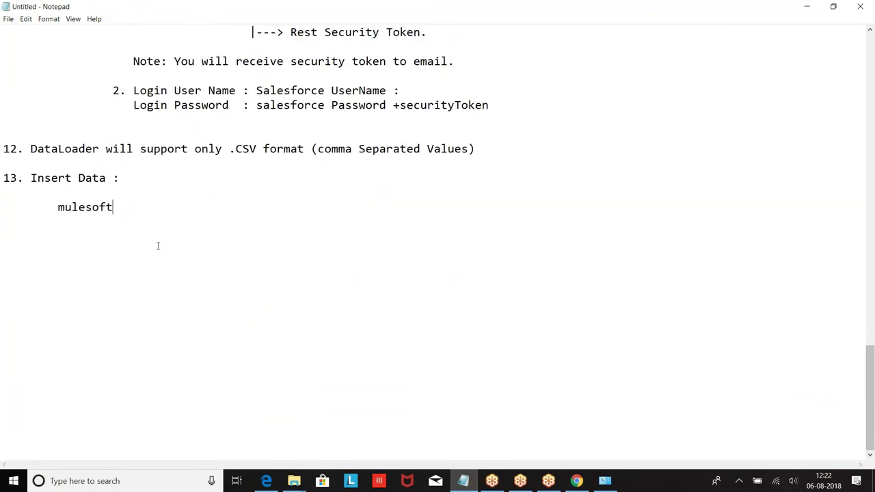
left_click(85, 205)
type("soft ===> Expo")
key("BackSpace")
type("por ")
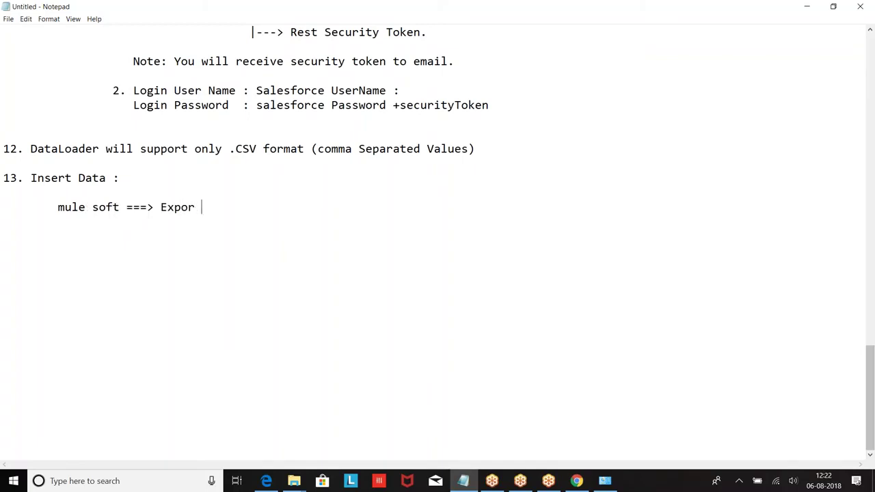
type("t the")
key("BackSpace")
key("BackSpace")
key("BackSpace")
key("BackSpace")
type("im")
key("BackSpace")
type("por")
key("BackSpace")
key("BackSpace")
key("BackSpace")
type("mport t")
key("BackSpace")
type("the dat")
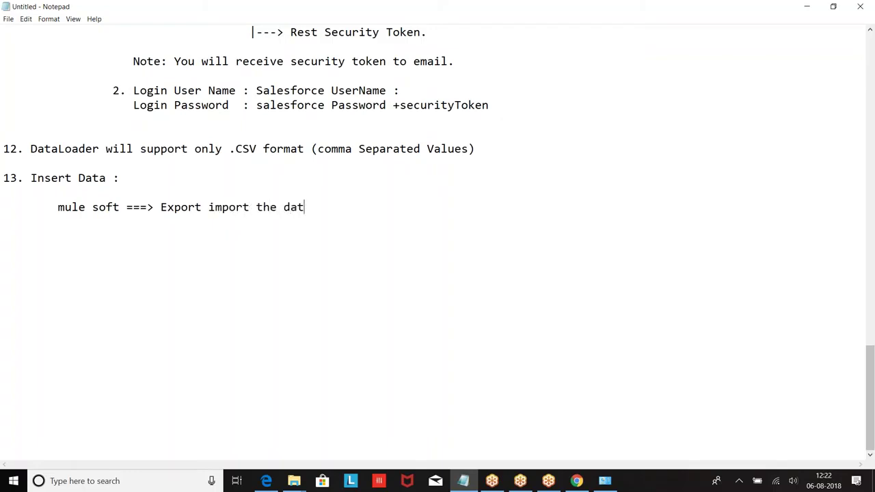
type("a fro m ay")
key("BackSpace")
type("ny exteranl application")
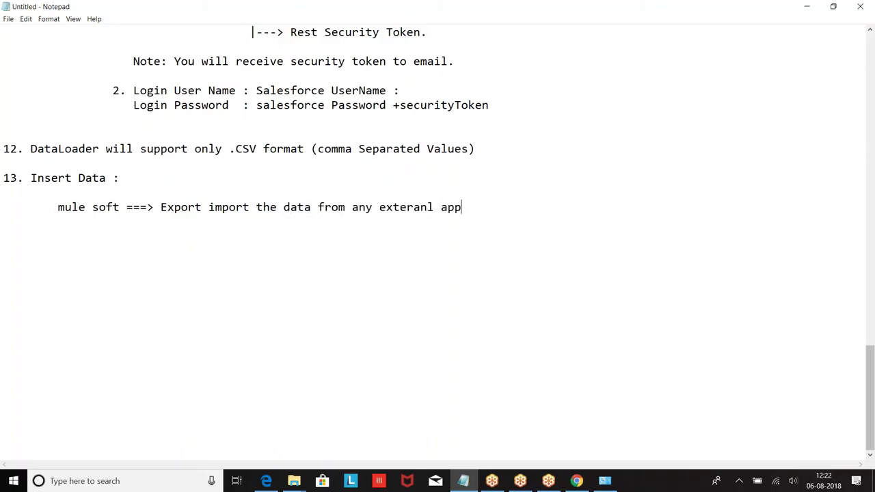
Fix the misspelling 'exteranl' to 'external' in the mule soft note.
left_click(434, 207)
key("BackSpace")
key("BackSpace")
key("BackSpace")
type("nal")
Add an indented 'jitterbit' line below the mule soft note.
key("Return")
key("Return")
key("Tab")
type("jo")
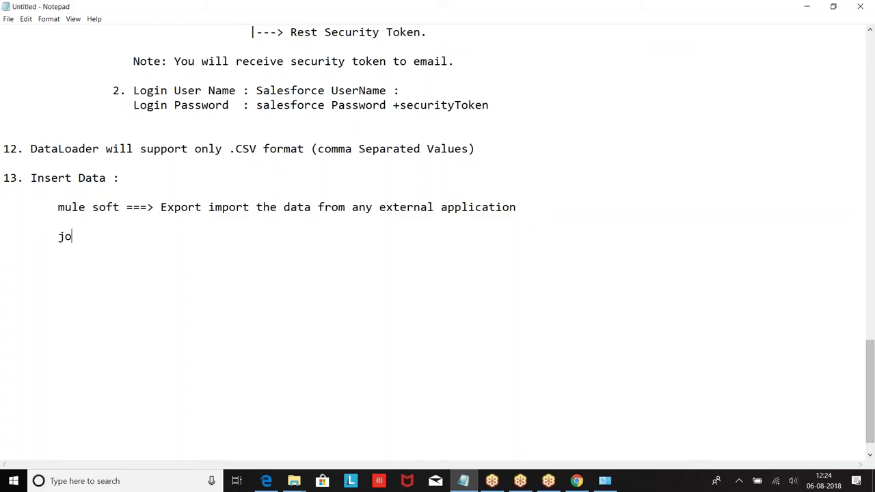
key("BackSpace")
type("itterbit")
Add 'Dell Boomi' and 'Informatica on Demand' as lines beneath jitterbit.
key("Return")
type("dell boo,")
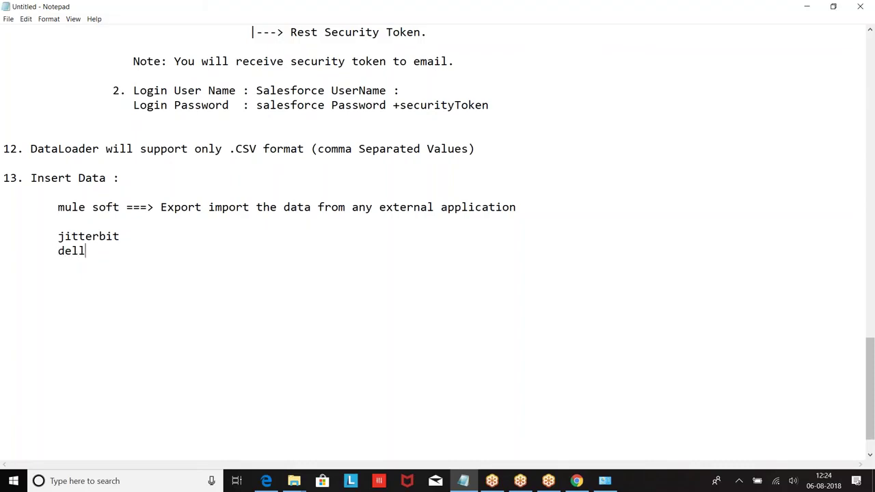
key("BackSpace")
key("BackSpace")
key("BackSpace")
key("BackSpace")
key("BackSpace")
key("BackSpace")
key("BackSpace")
key("BackSpace")
key("BackSpace")
type("Dell Boomi")
key("Return")
key("Tab")
type("Infom")
key("BackSpace")
type("rmatica ")
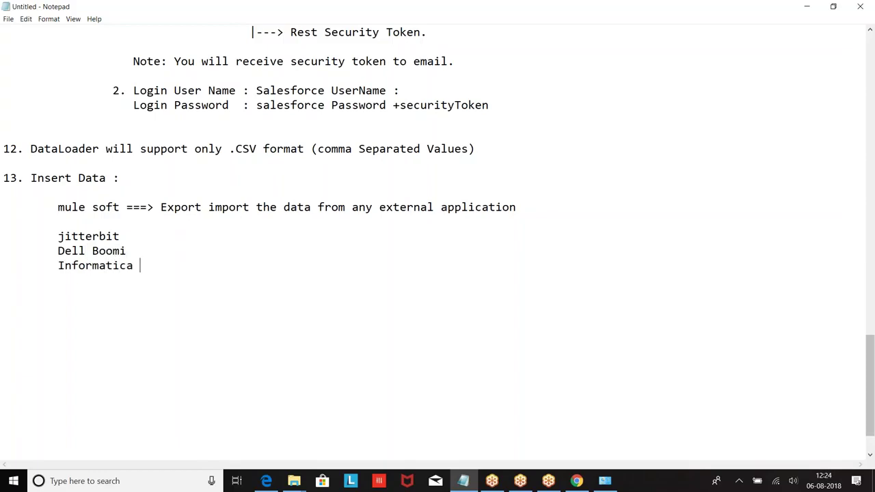
type("on Demand")
Select the words 'mule soft' in the note.
left_click_drag(58, 236, 233, 279)
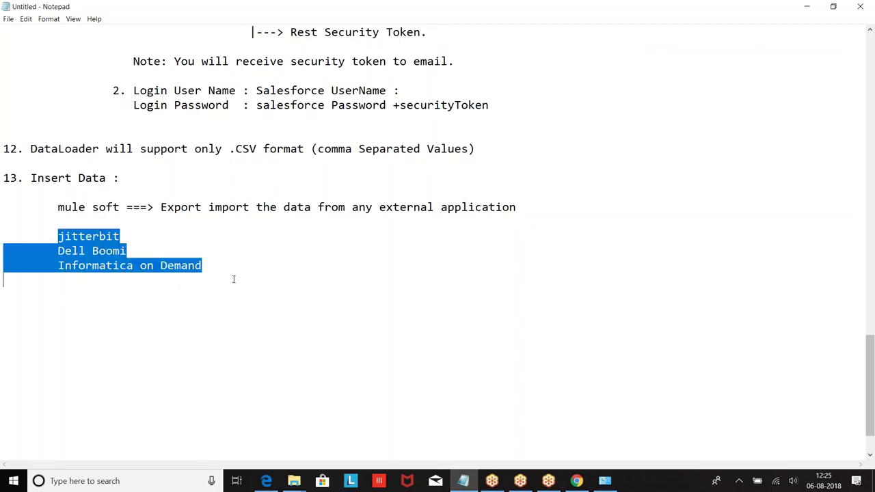
left_click(213, 232)
left_click_drag(58, 207, 134, 207)
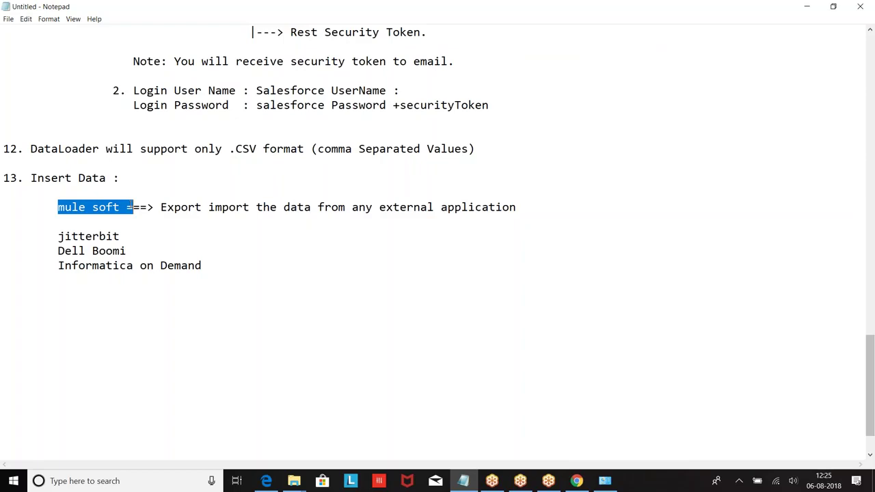
left_click(863, 456)
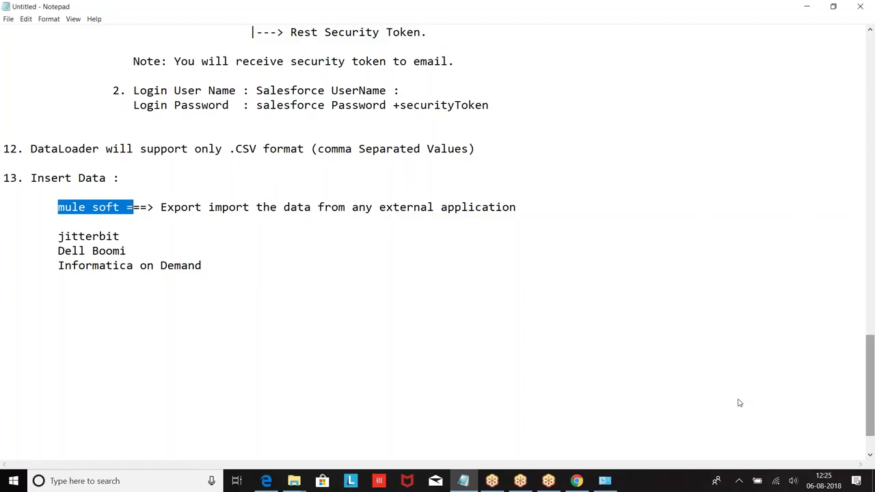